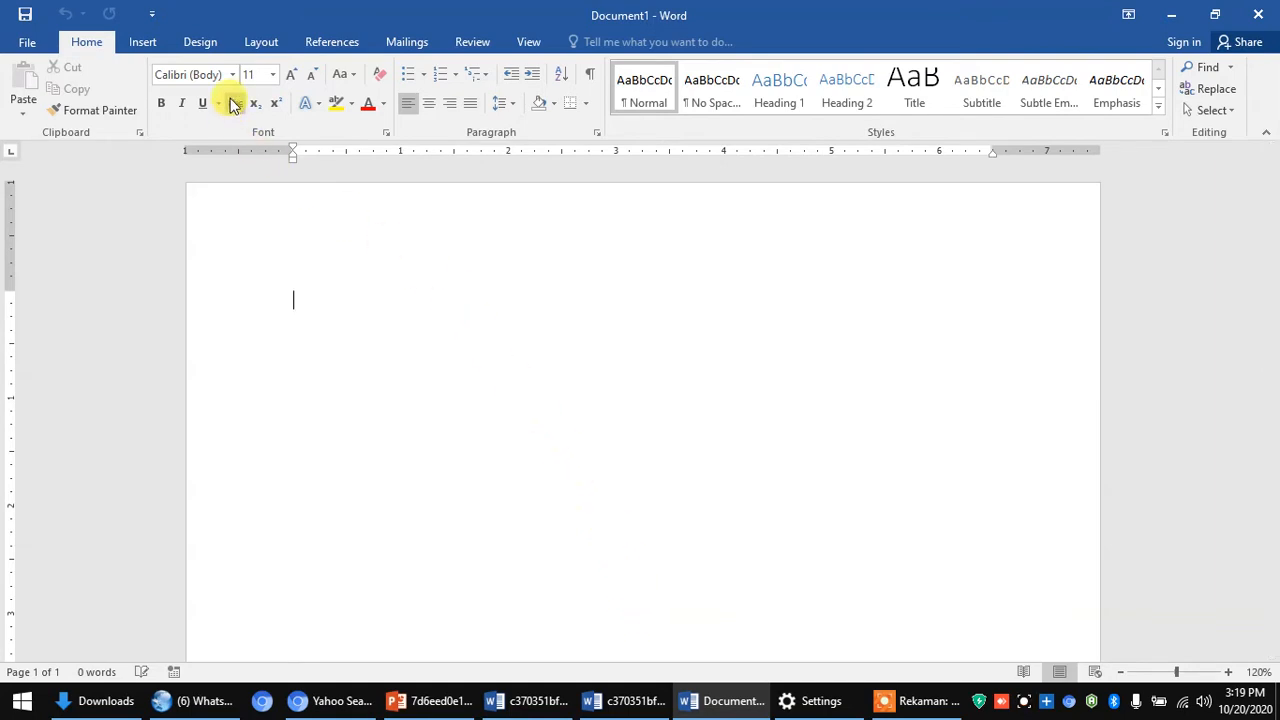
# - Open Page Setup from the Layout tab, showing the 1" margins and Portrait orientation
pyautogui.click(261, 44)
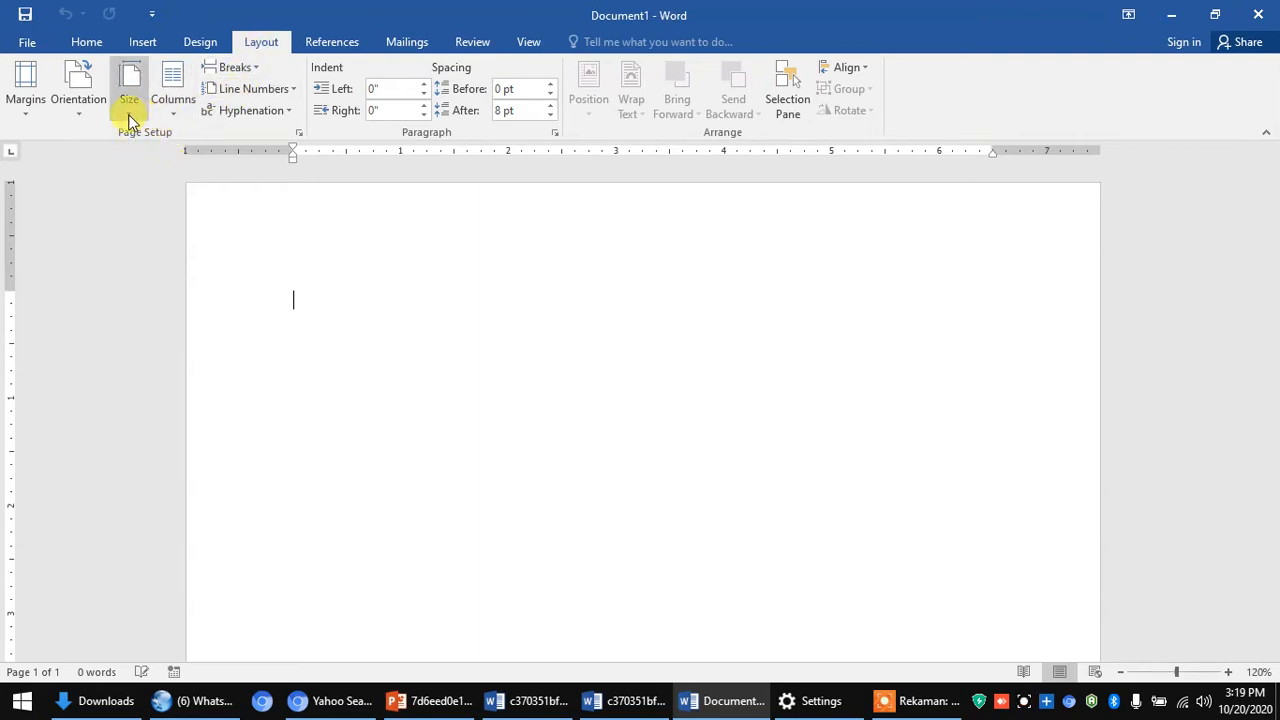
pyautogui.click(300, 133)
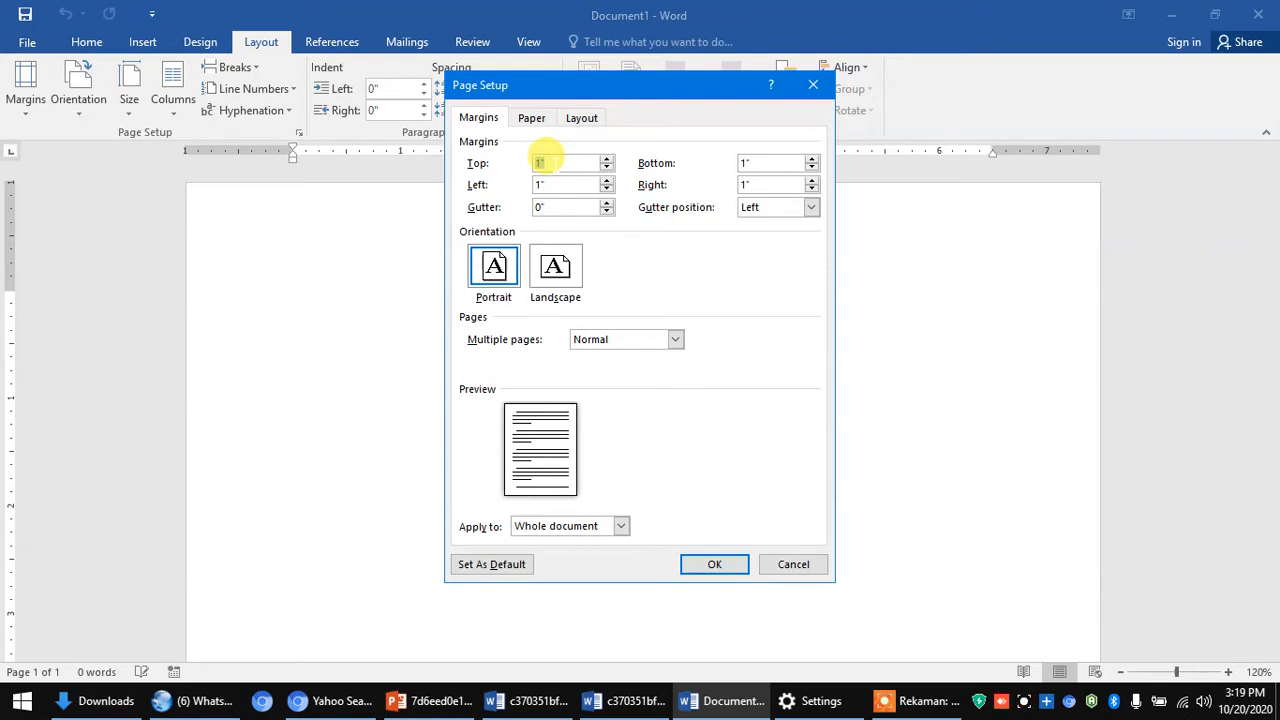
# - Set margins to Top 4 cm, Left 4 cm, Bottom 3 cm, Right 3 cm and apply them
pyautogui.write('4 cm')
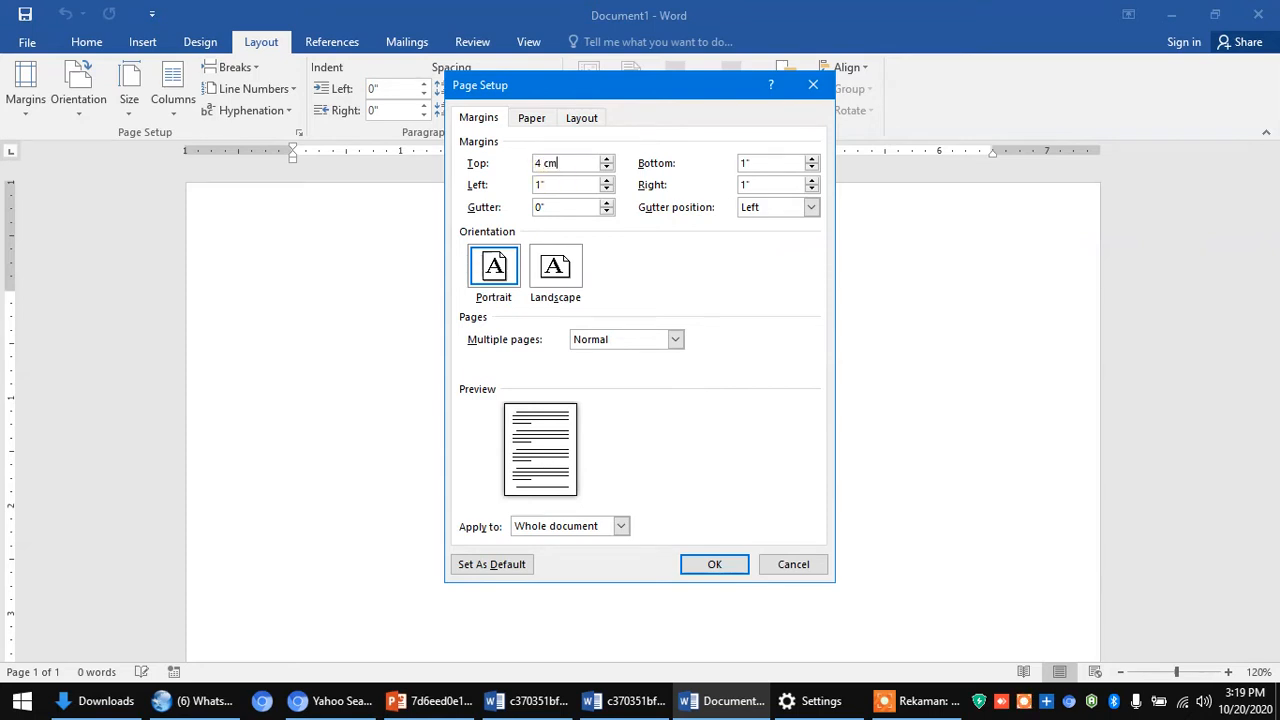
pyautogui.click(538, 184)
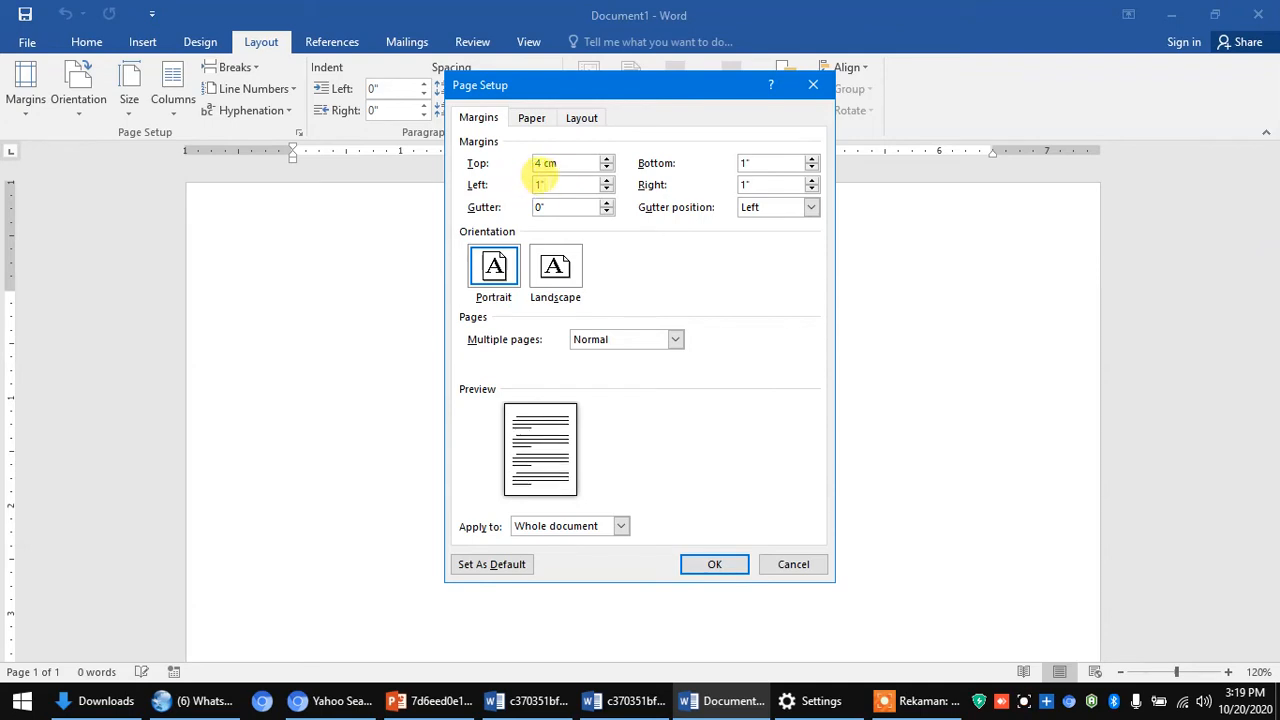
pyautogui.press('BackSpace')
pyautogui.write('4 cm')
pyautogui.click(750, 162)
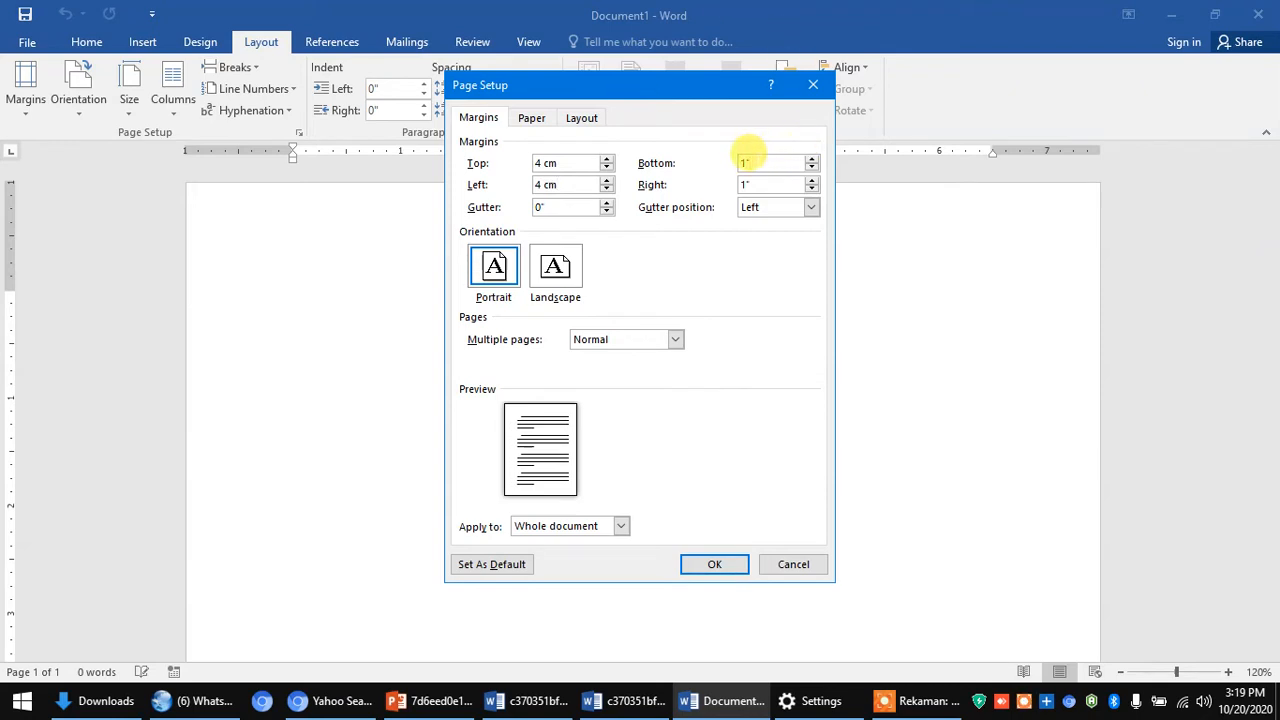
pyautogui.press('BackSpace')
pyautogui.press('BackSpace')
pyautogui.write('3')
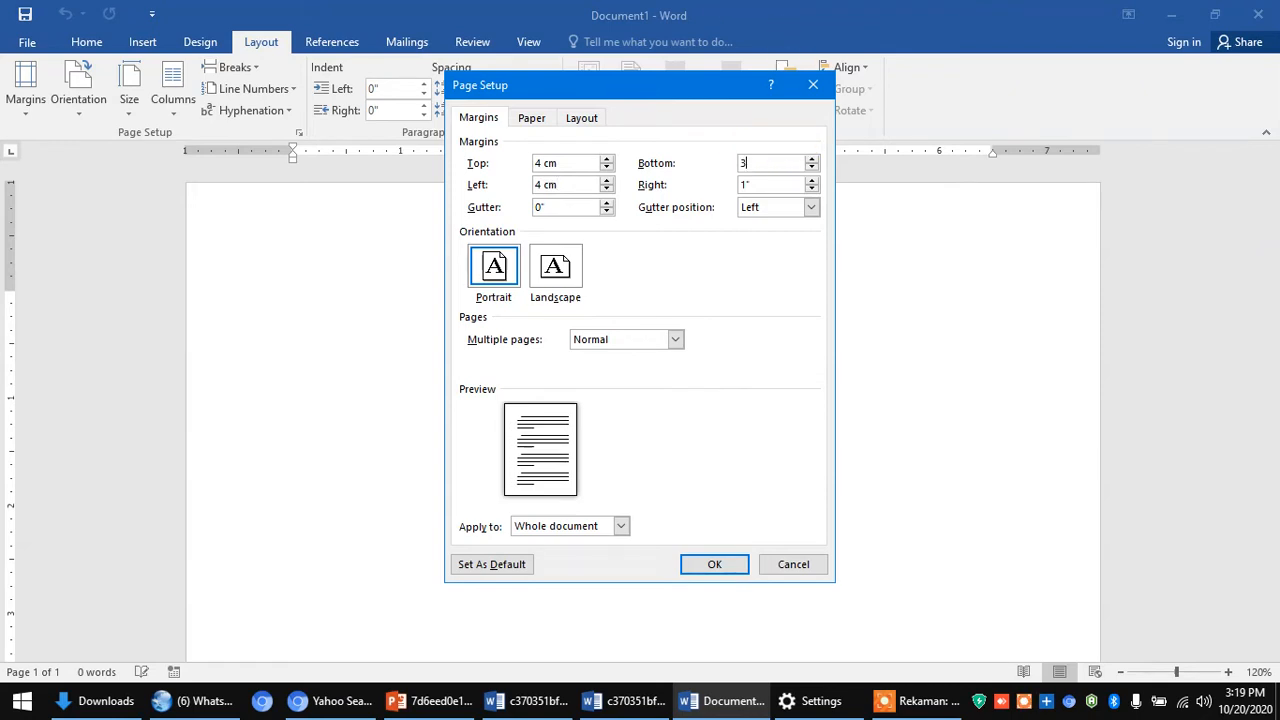
pyautogui.write(' cm')
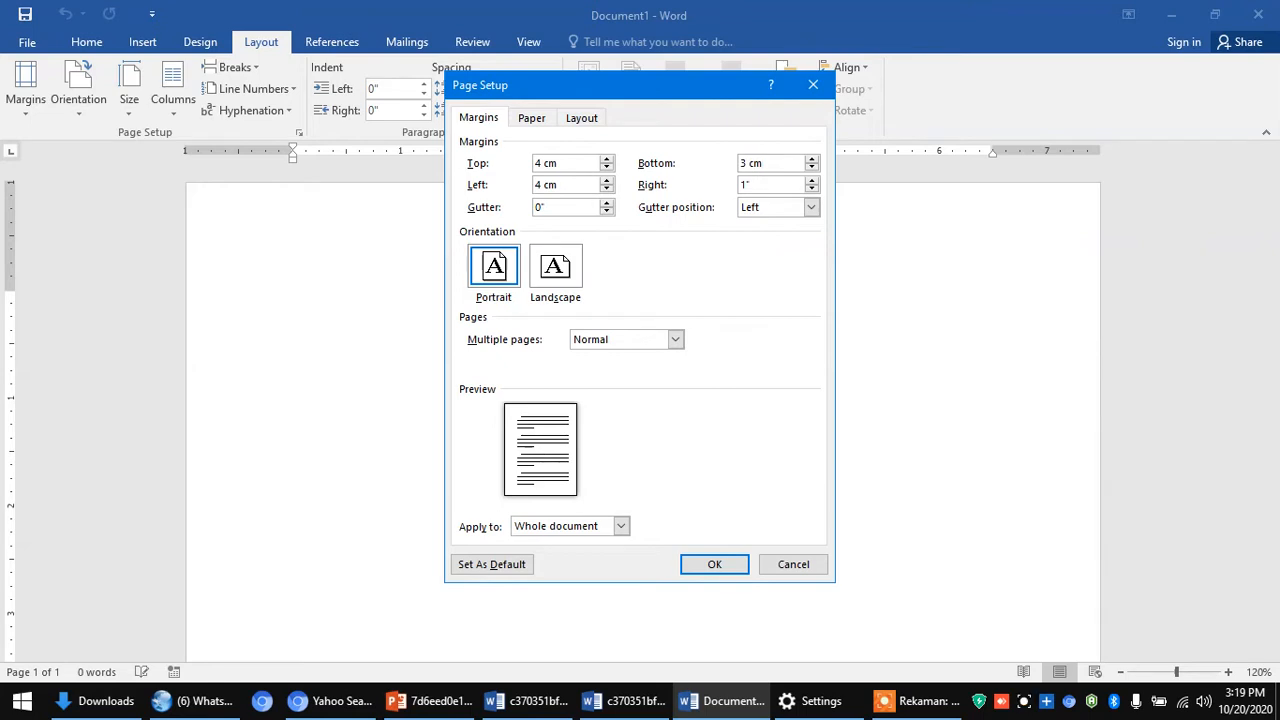
pyautogui.click(752, 184)
pyautogui.press('BackSpace')
pyautogui.press('BackSpace')
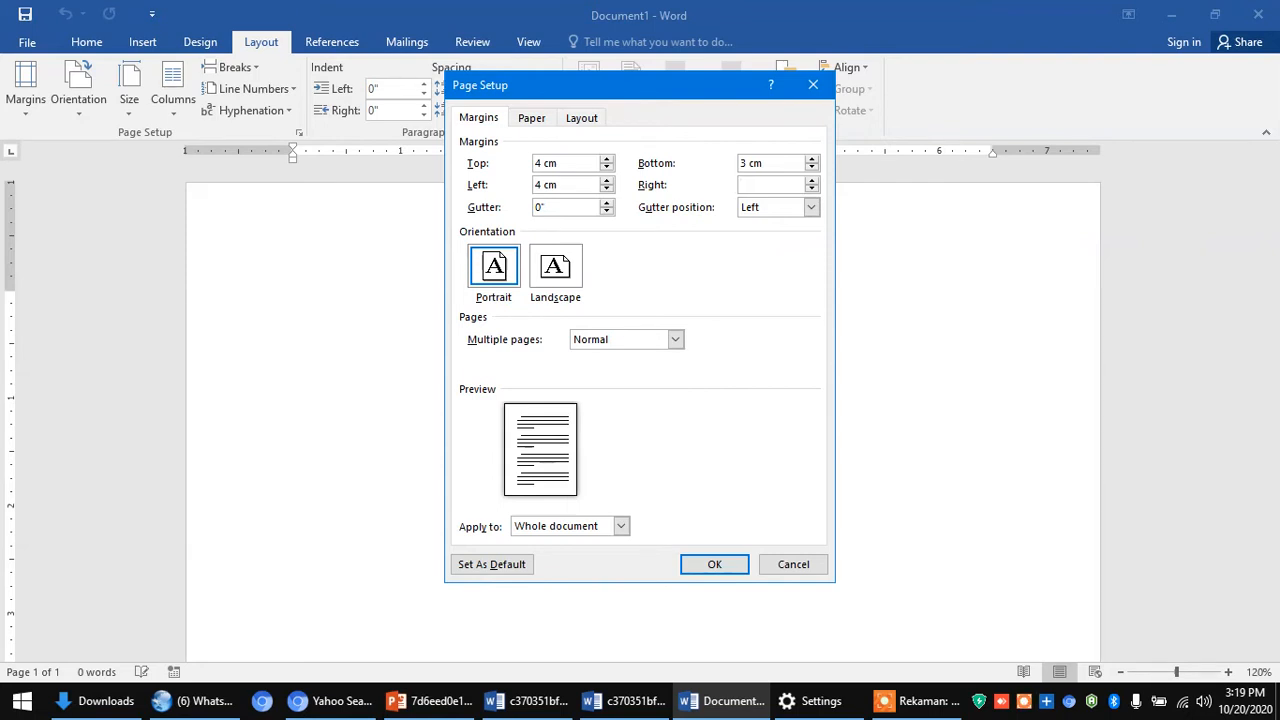
pyautogui.write('3 cm')
pyautogui.click(714, 564)
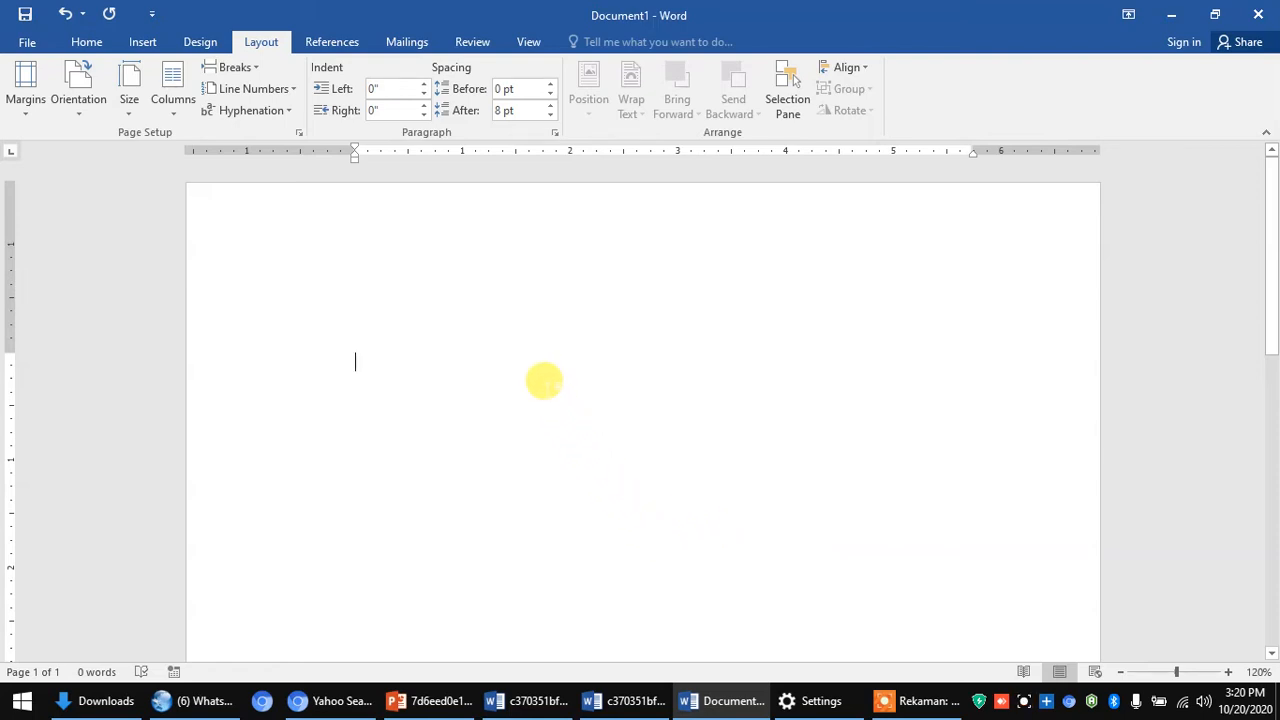
# - Insert the Blank built-in header from the Insert tab's Header list
pyautogui.click(142, 42)
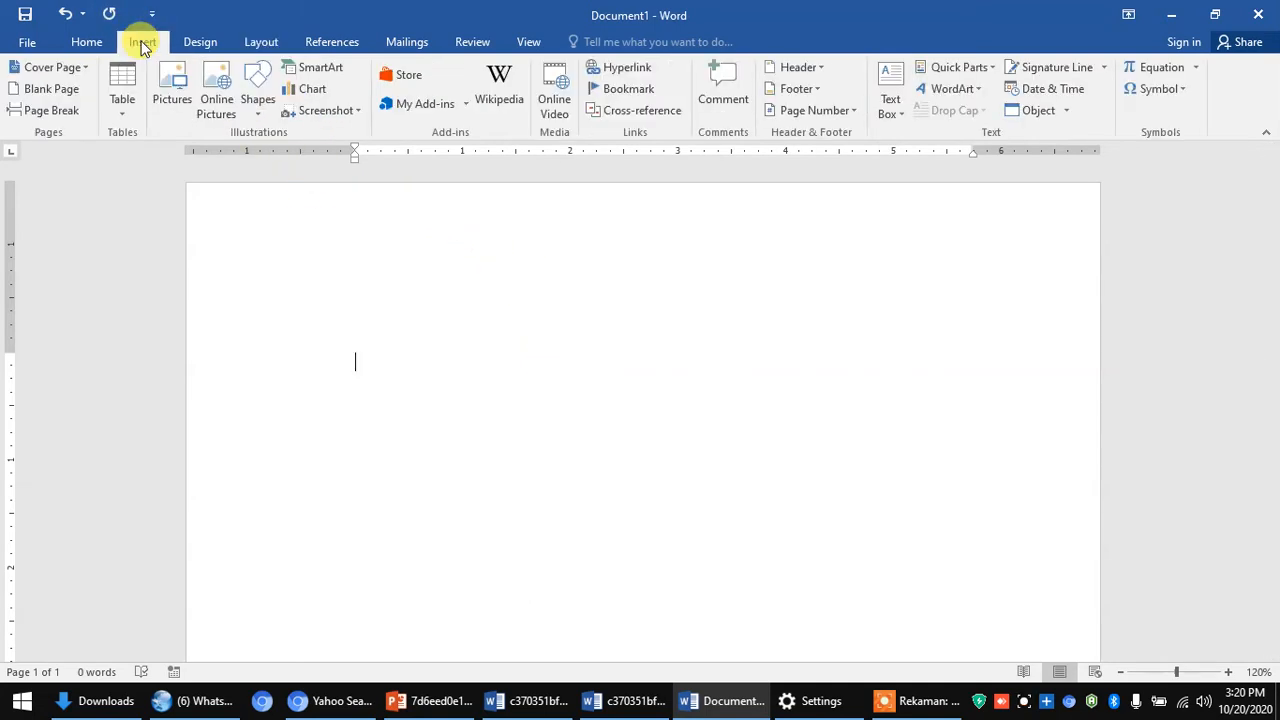
pyautogui.click(820, 67)
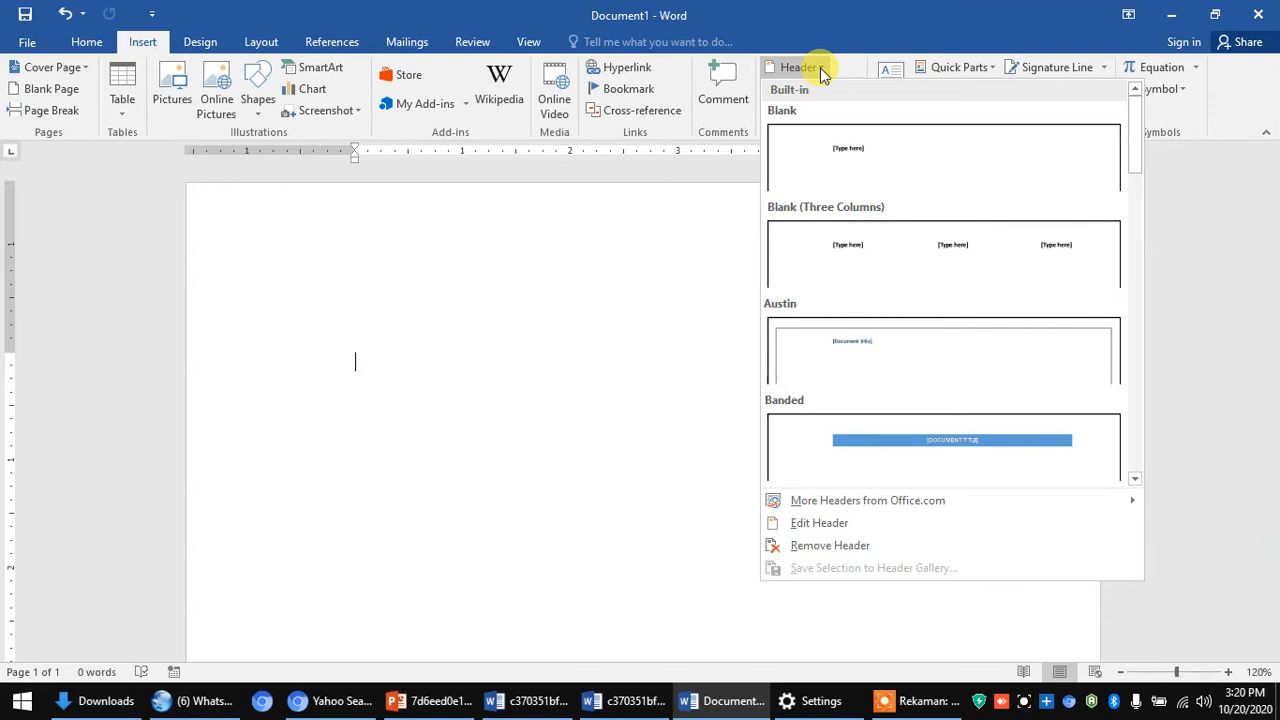
pyautogui.click(843, 153)
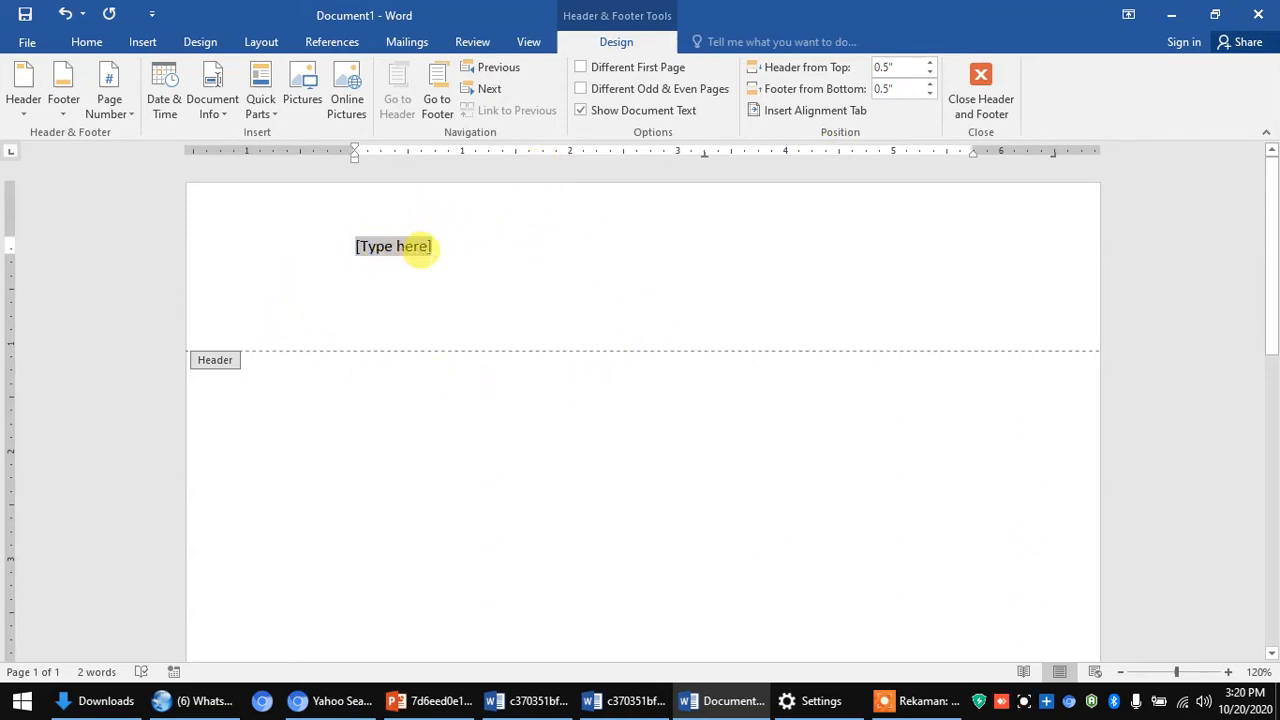
# - Delete the [Type here] placeholder and set the header font to Times New Roman 12
pyautogui.press('Delete')
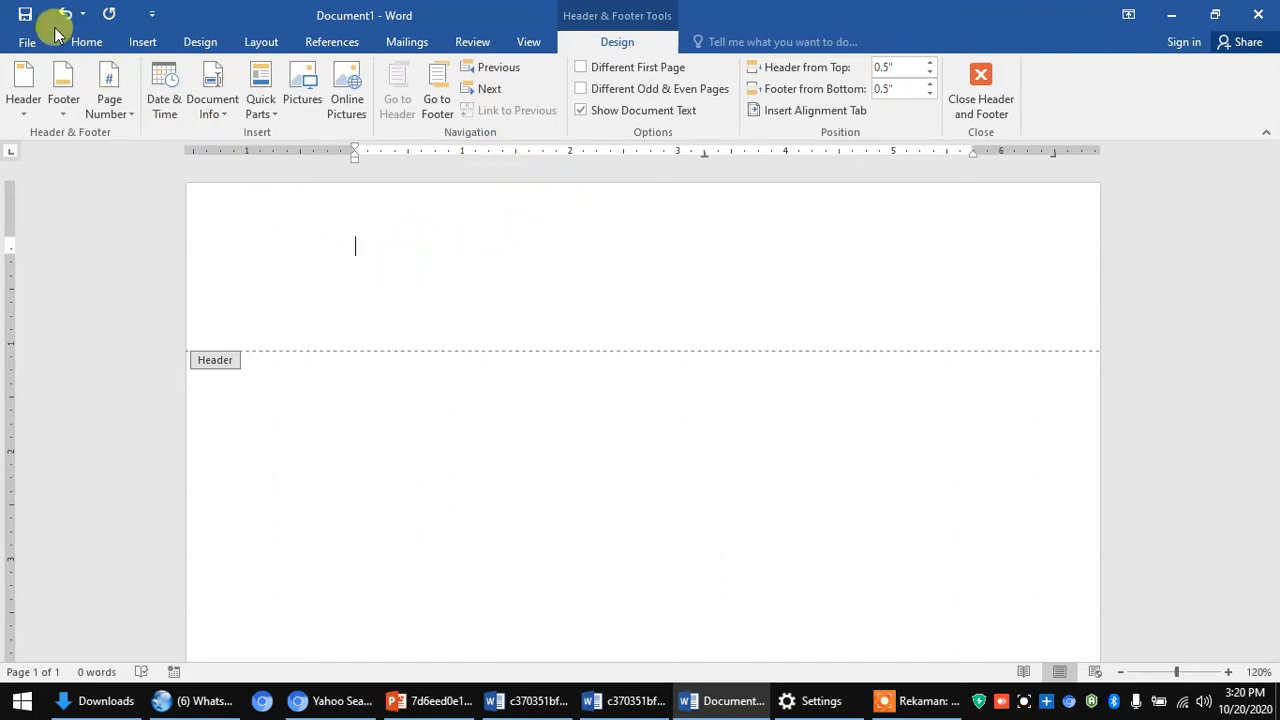
pyautogui.click(86, 41)
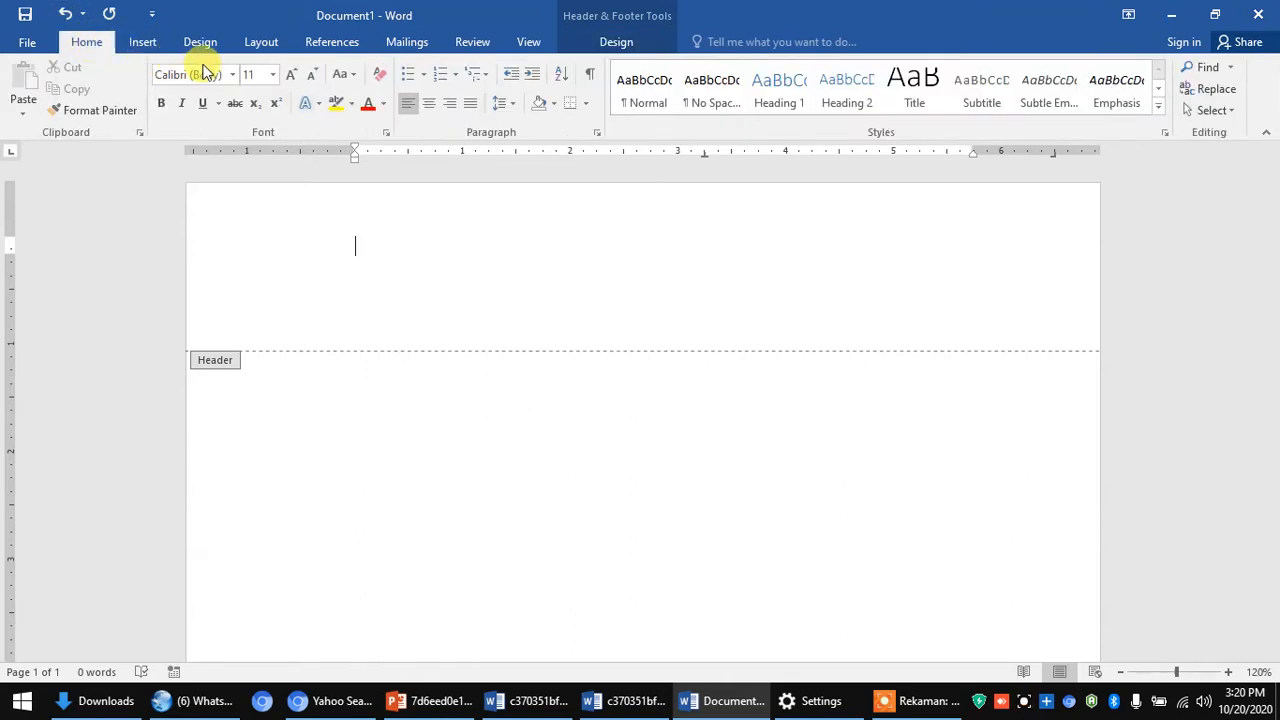
pyautogui.click(231, 76)
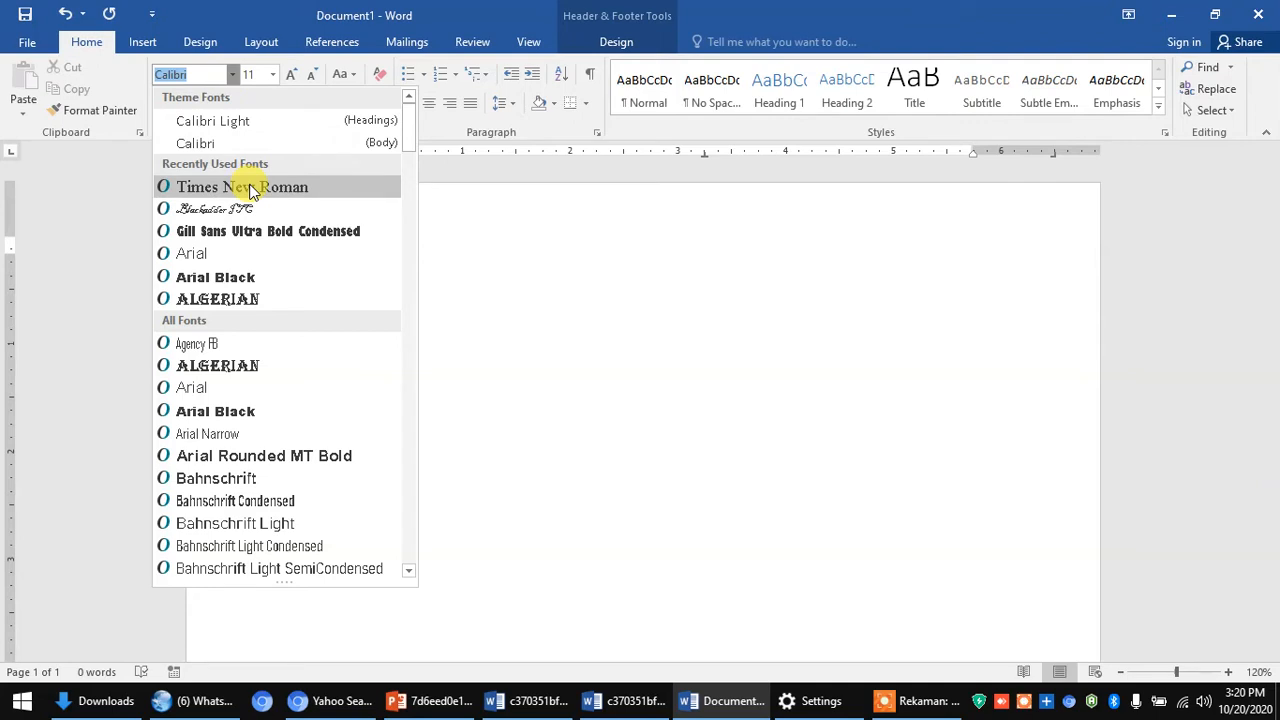
pyautogui.click(250, 190)
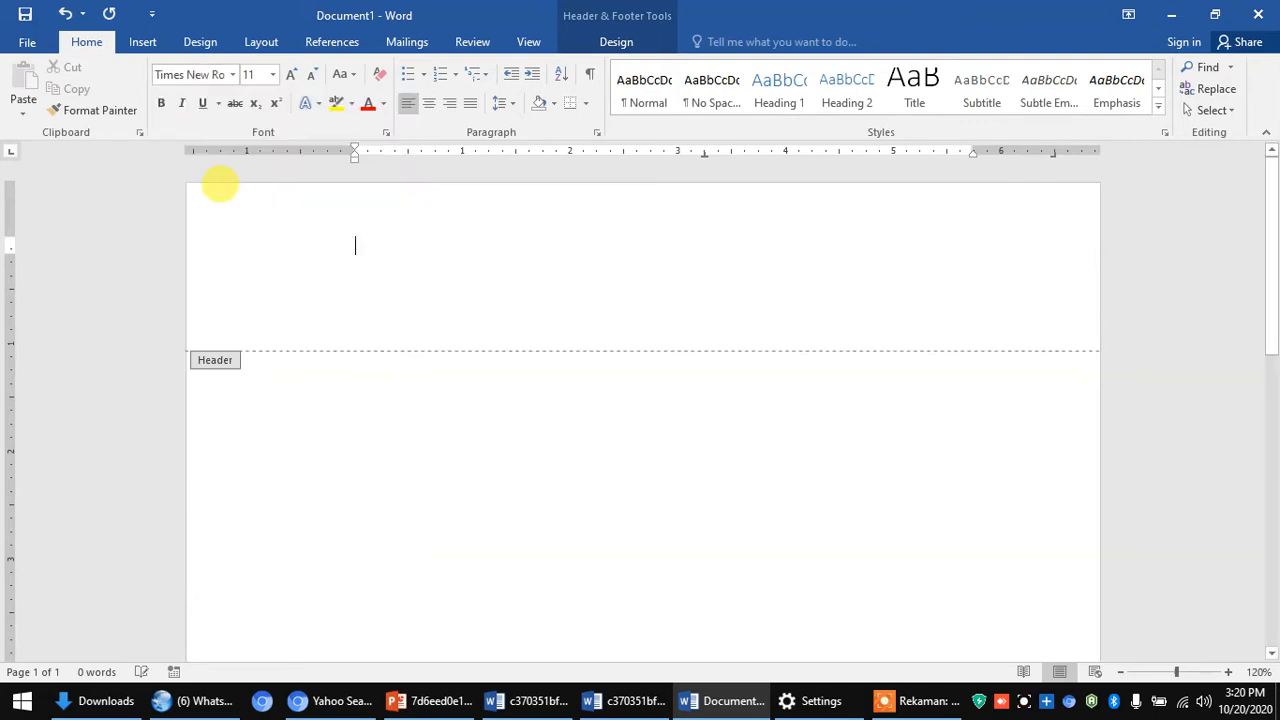
pyautogui.click(274, 76)
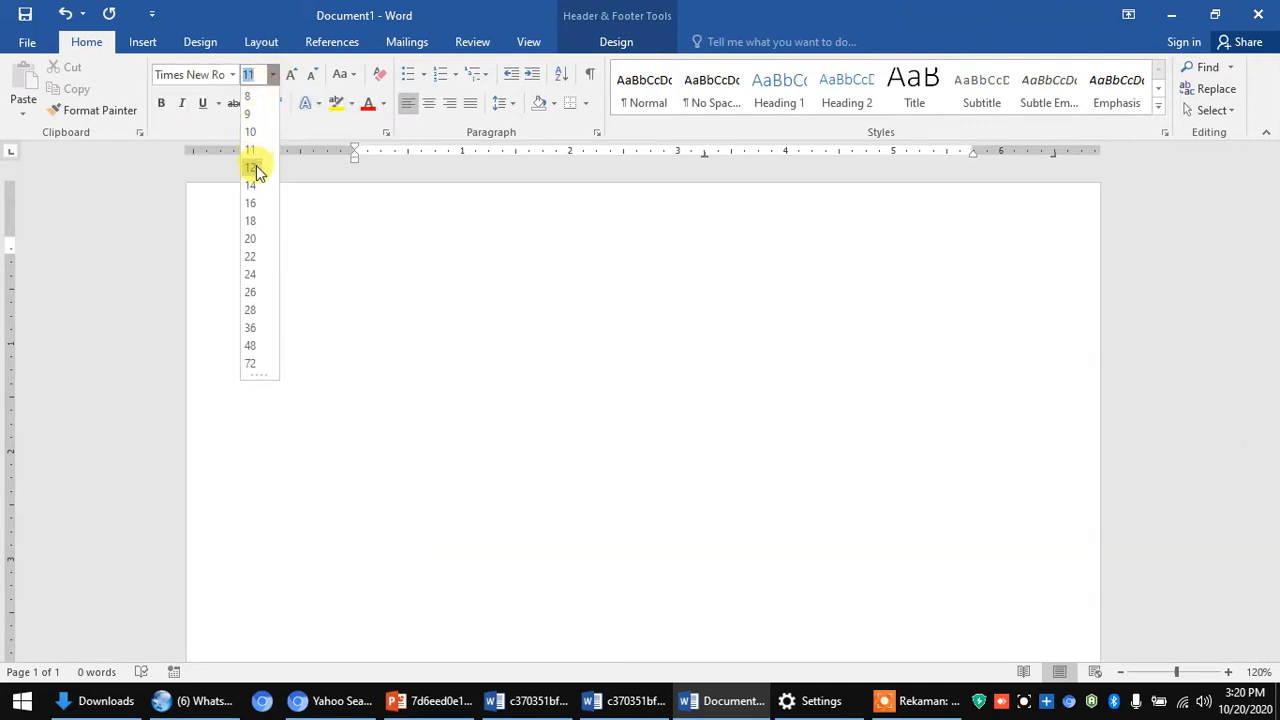
pyautogui.click(257, 168)
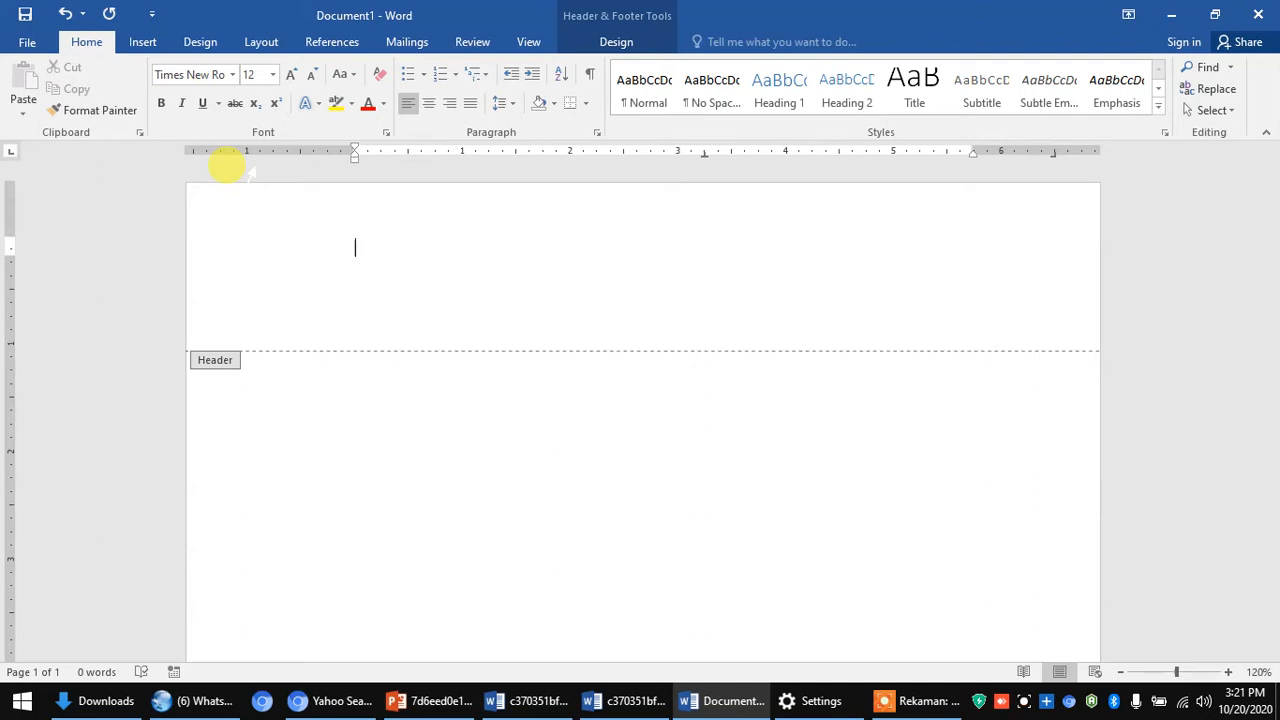
# - Type the company name PT SARI HUSADA and the company street address on separate header lines
pyautogui.write('PT SARI HUSADA')
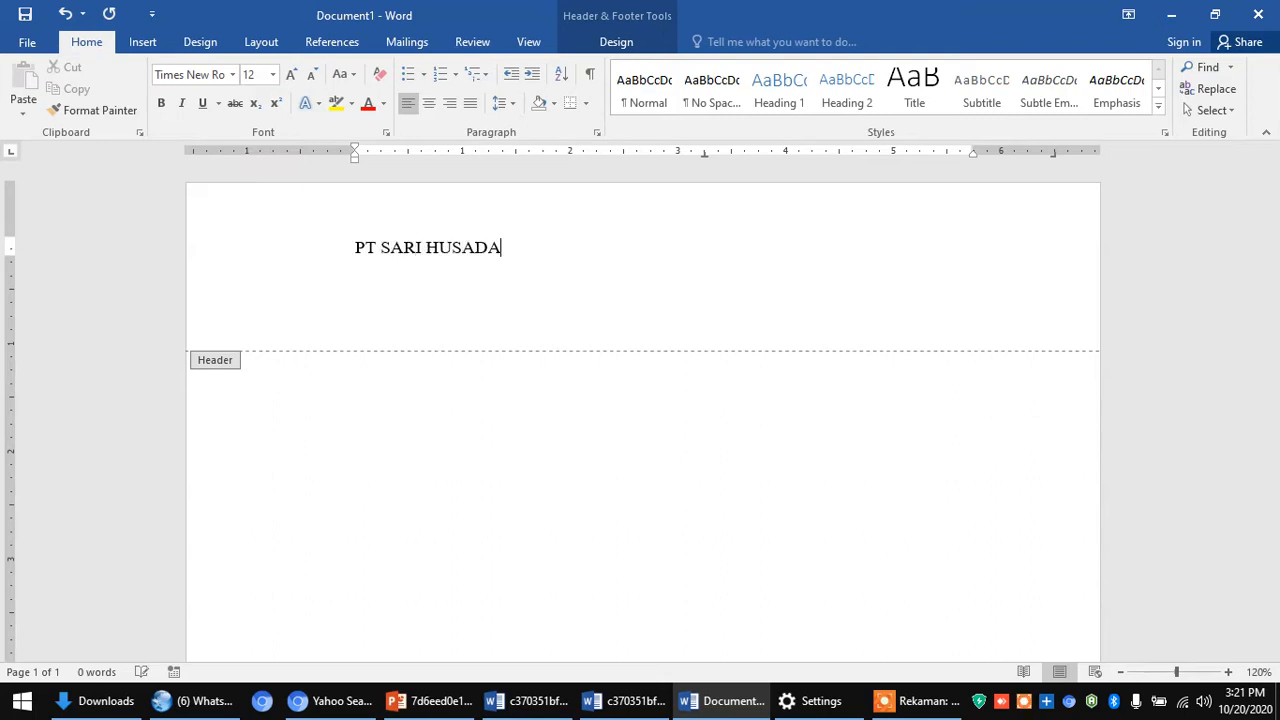
pyautogui.press('Return')
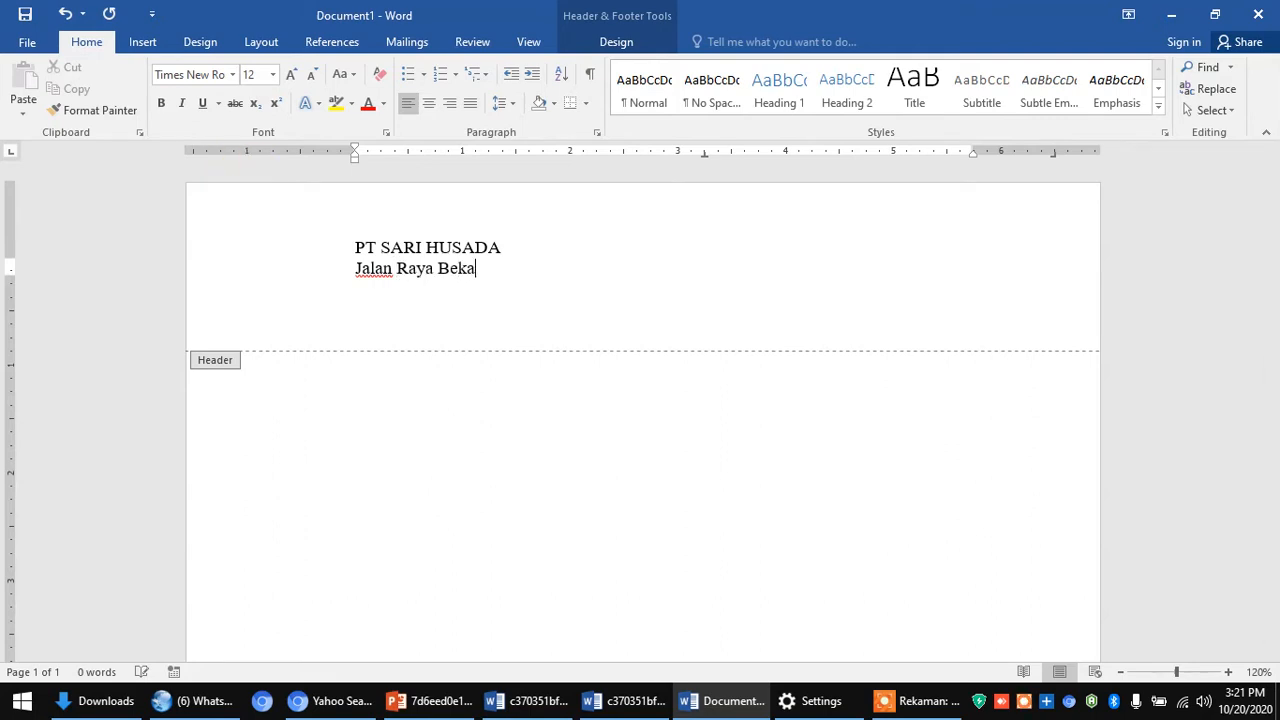
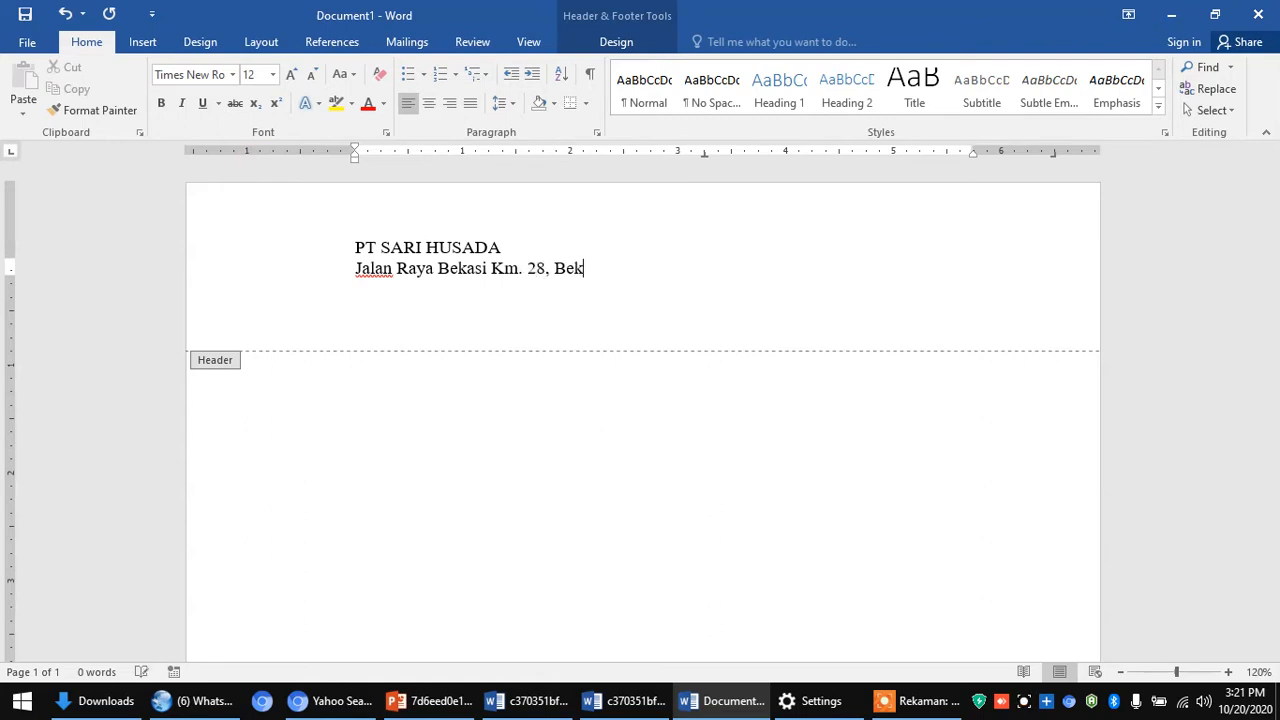
pyautogui.press('Return')
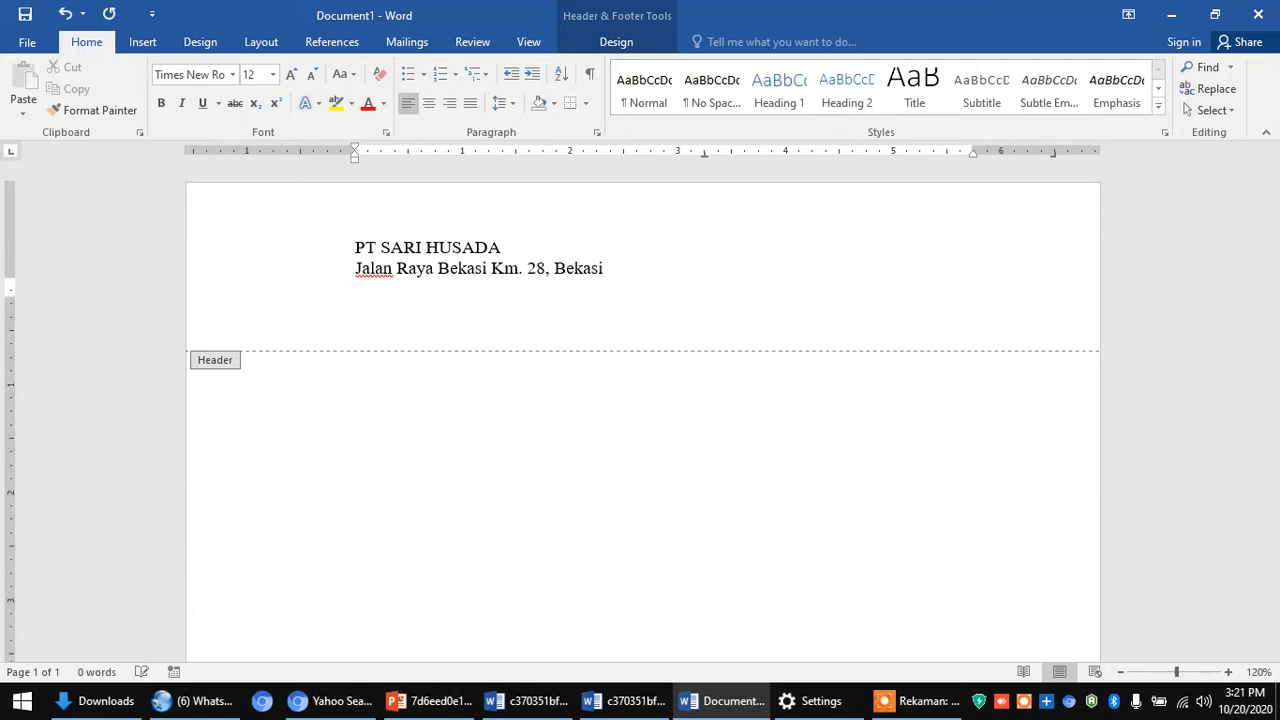
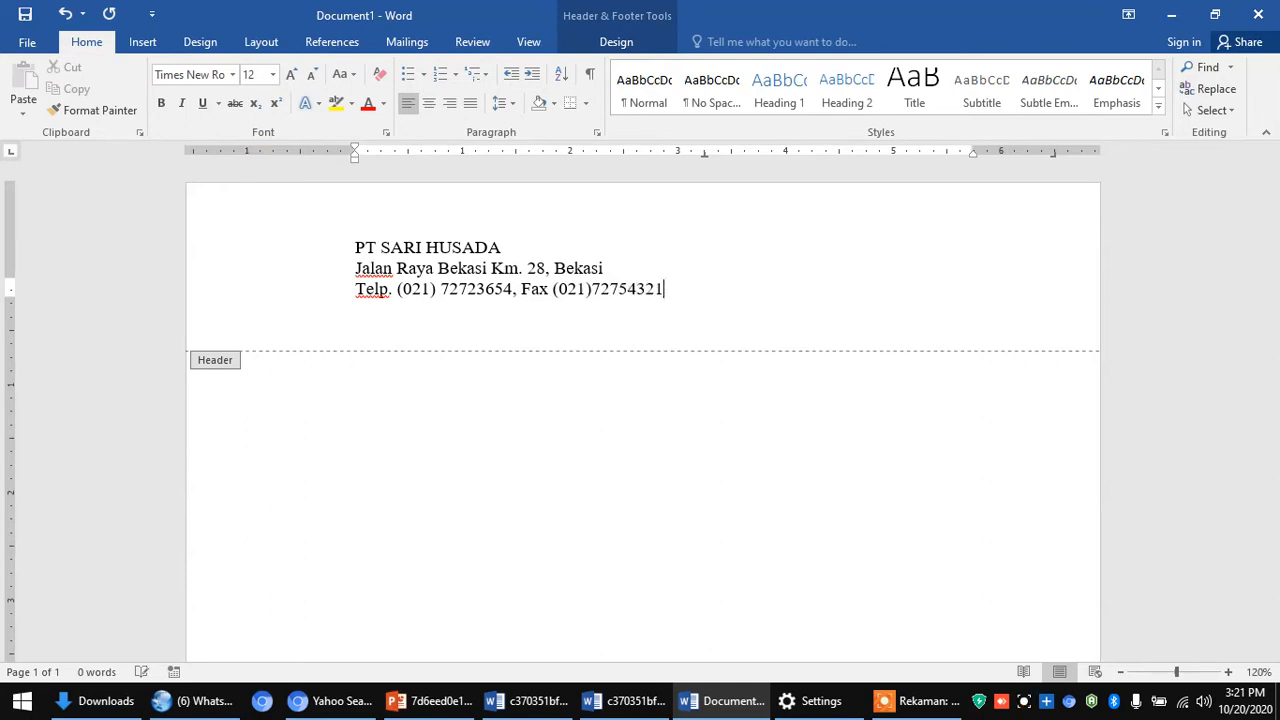
pyautogui.press('Return')
pyautogui.write('Emaaai')
pyautogui.press('BackSpace')
pyautogui.press('BackSpace')
pyautogui.press('BackSpace')
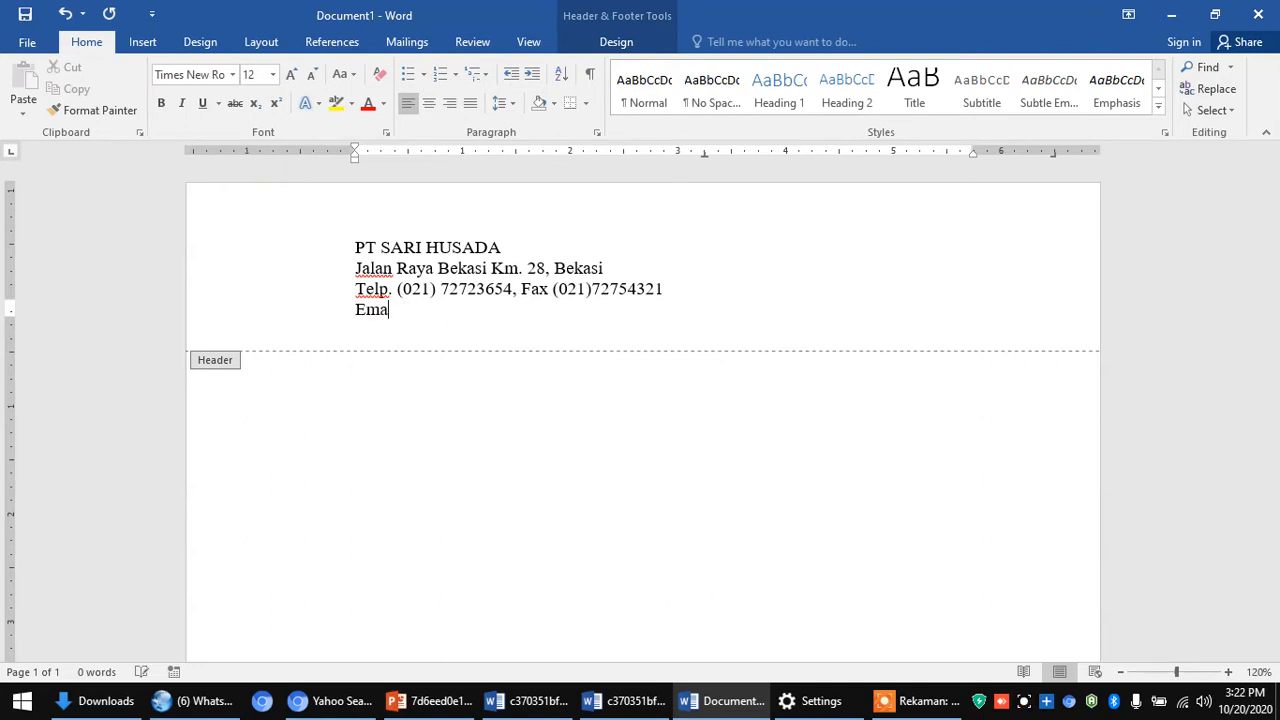
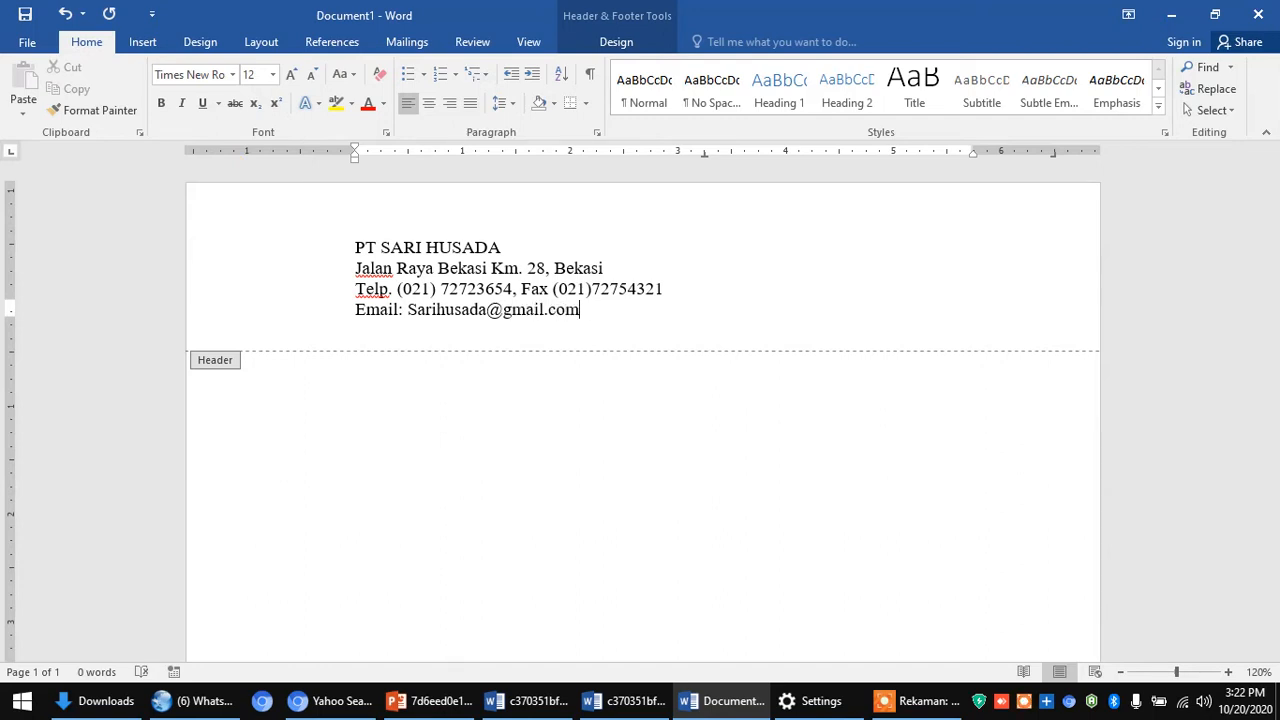
pyautogui.press('Return')
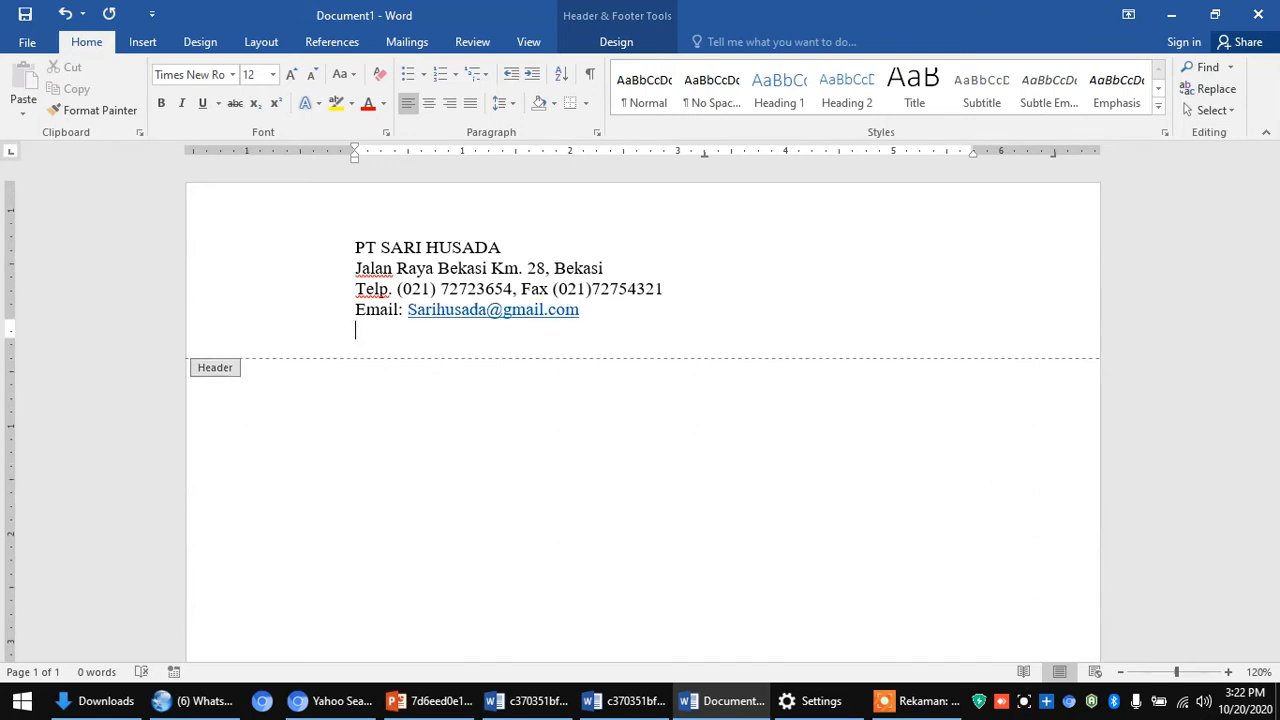
pyautogui.write('website: ')
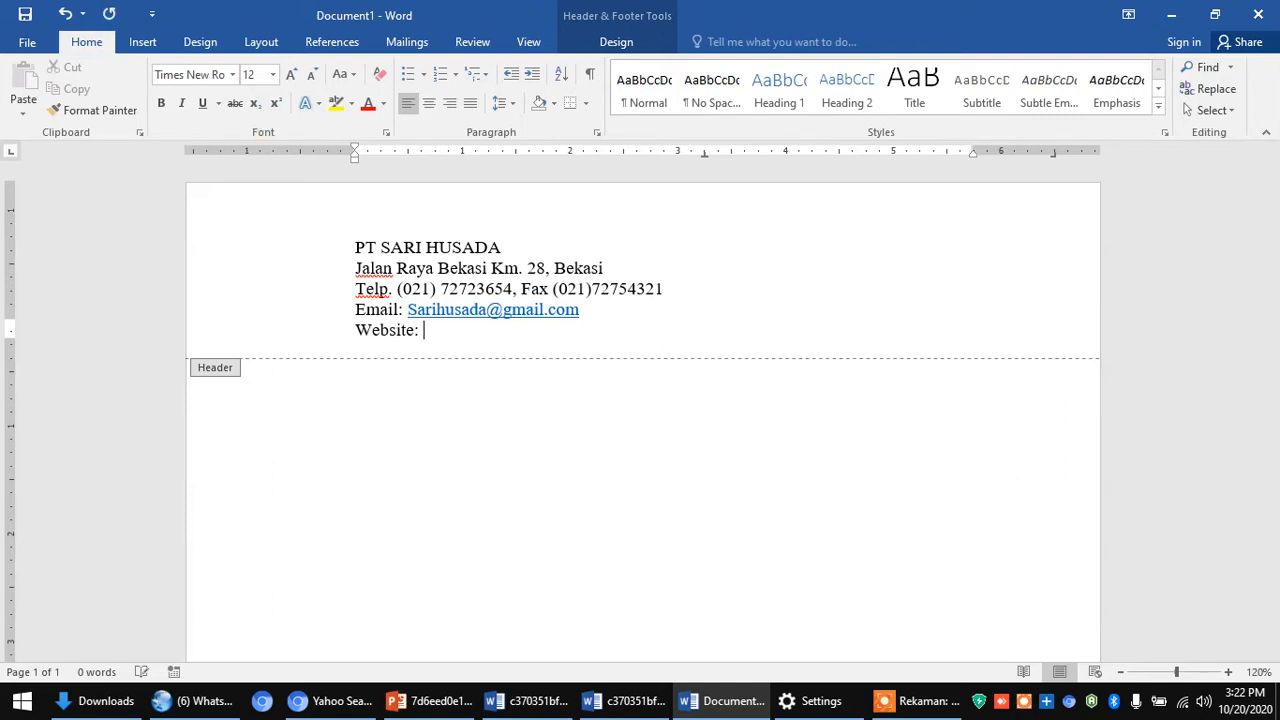
pyautogui.write('www.sarihusa')
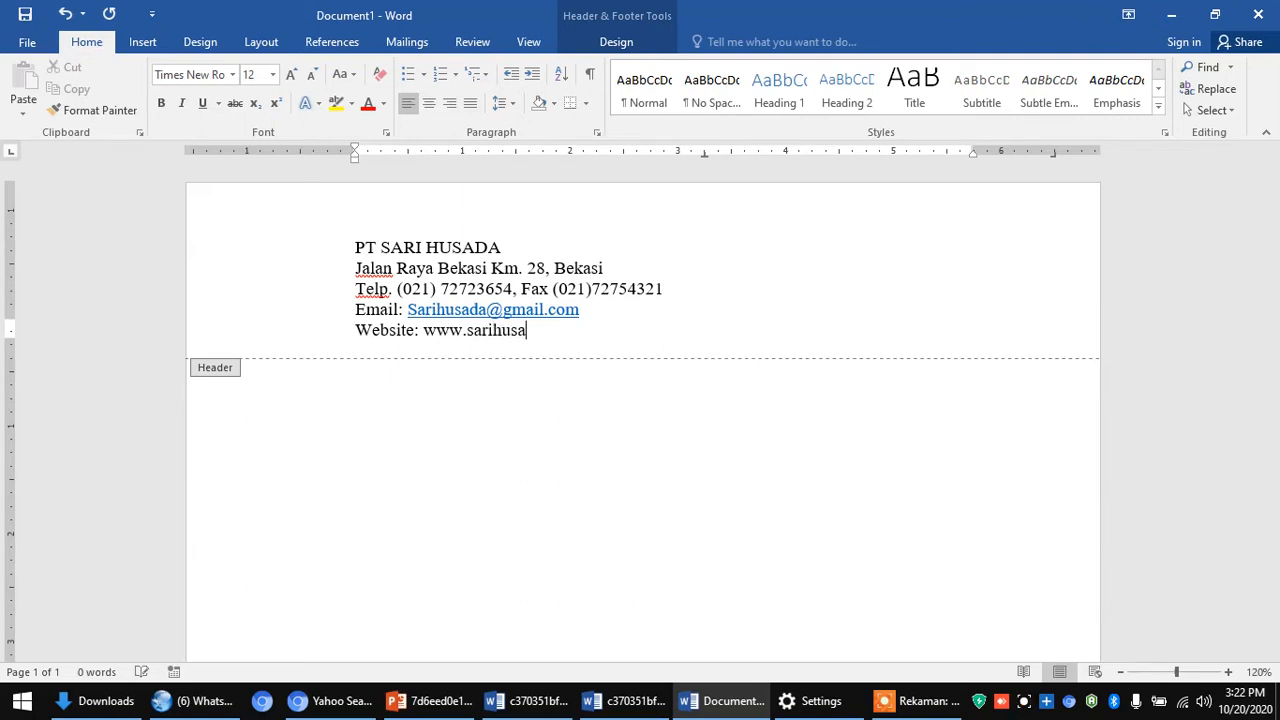
pyautogui.write('da.co.id')
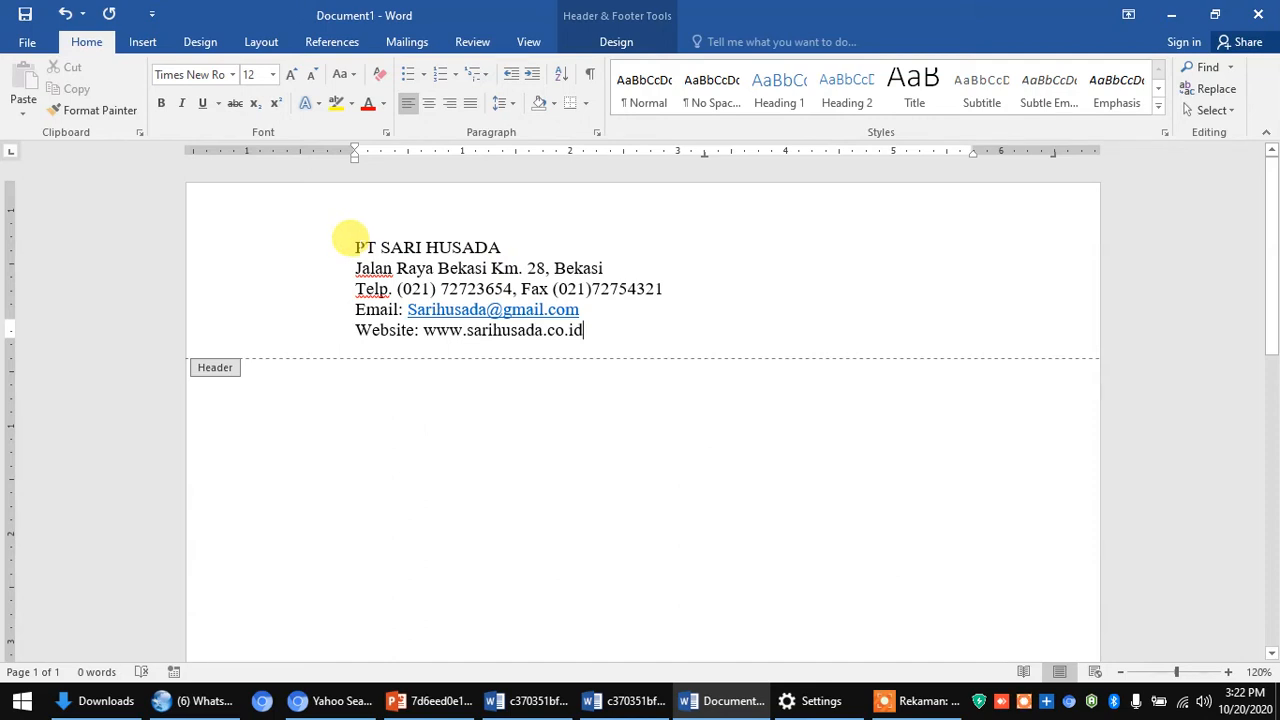
# - Centre all five letterhead lines in the header
pyautogui.moveTo(353, 243); pyautogui.dragTo(584, 331)
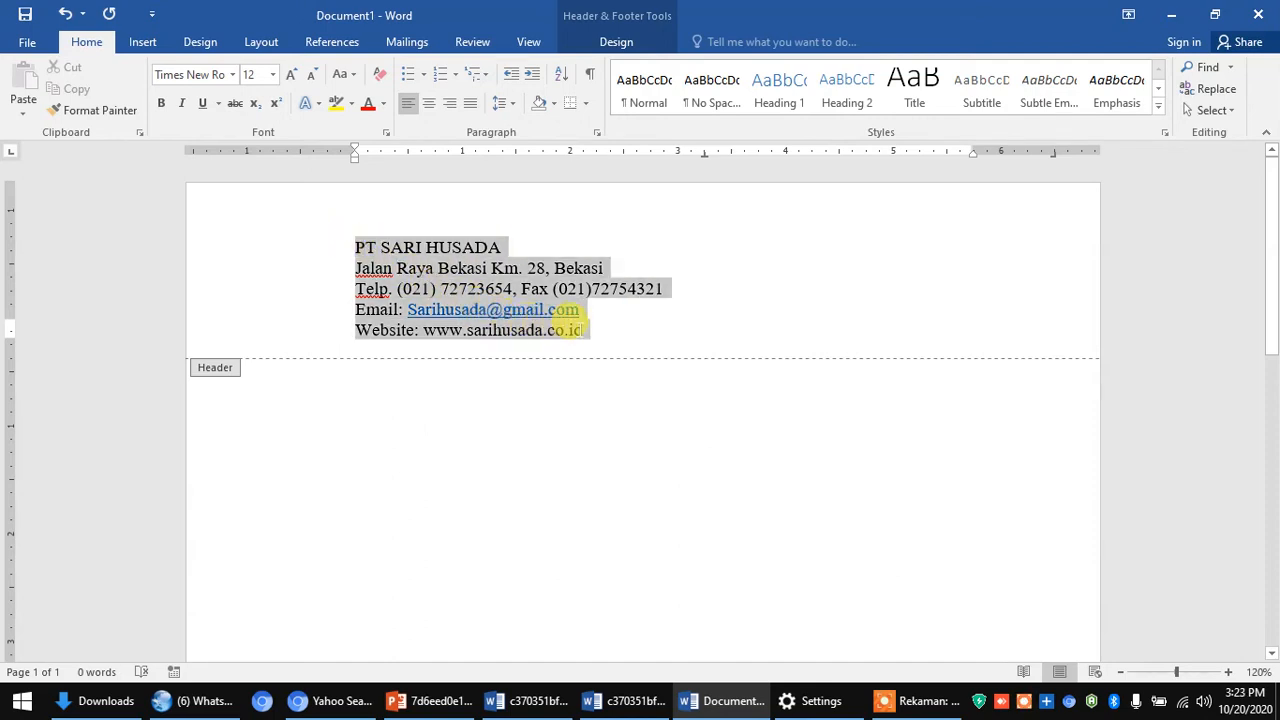
pyautogui.click(429, 105)
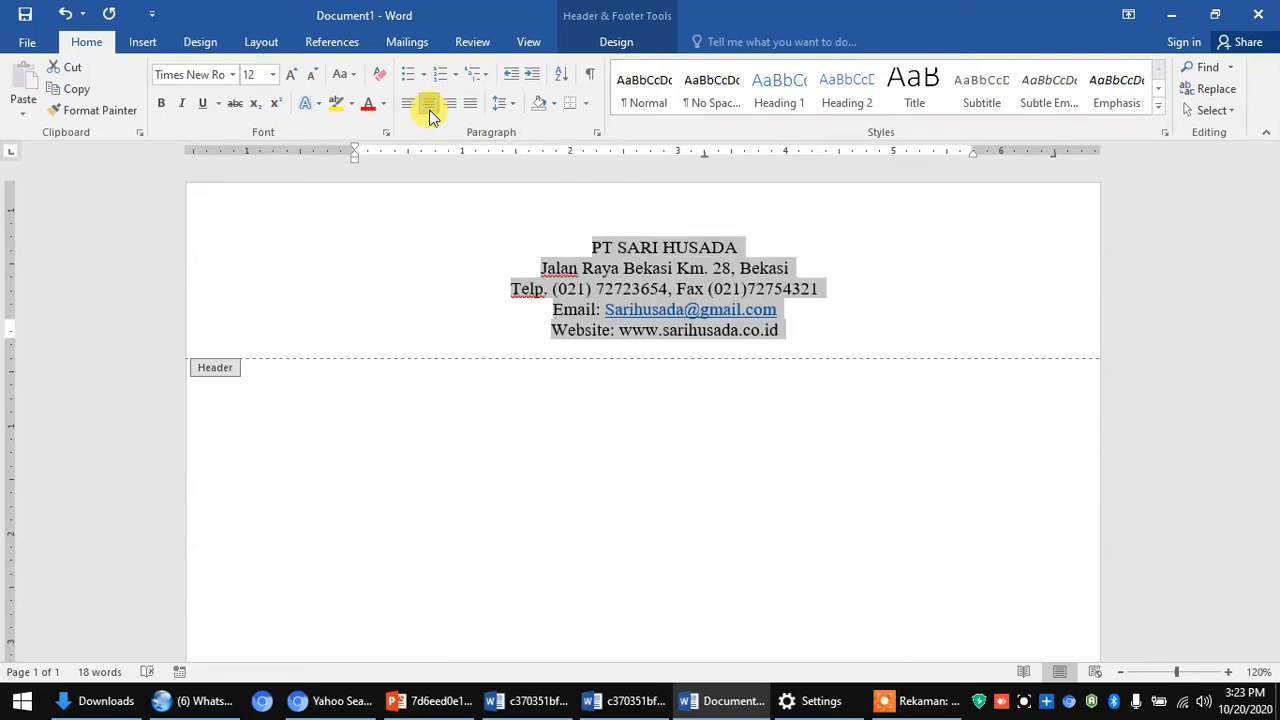
pyautogui.click(625, 247)
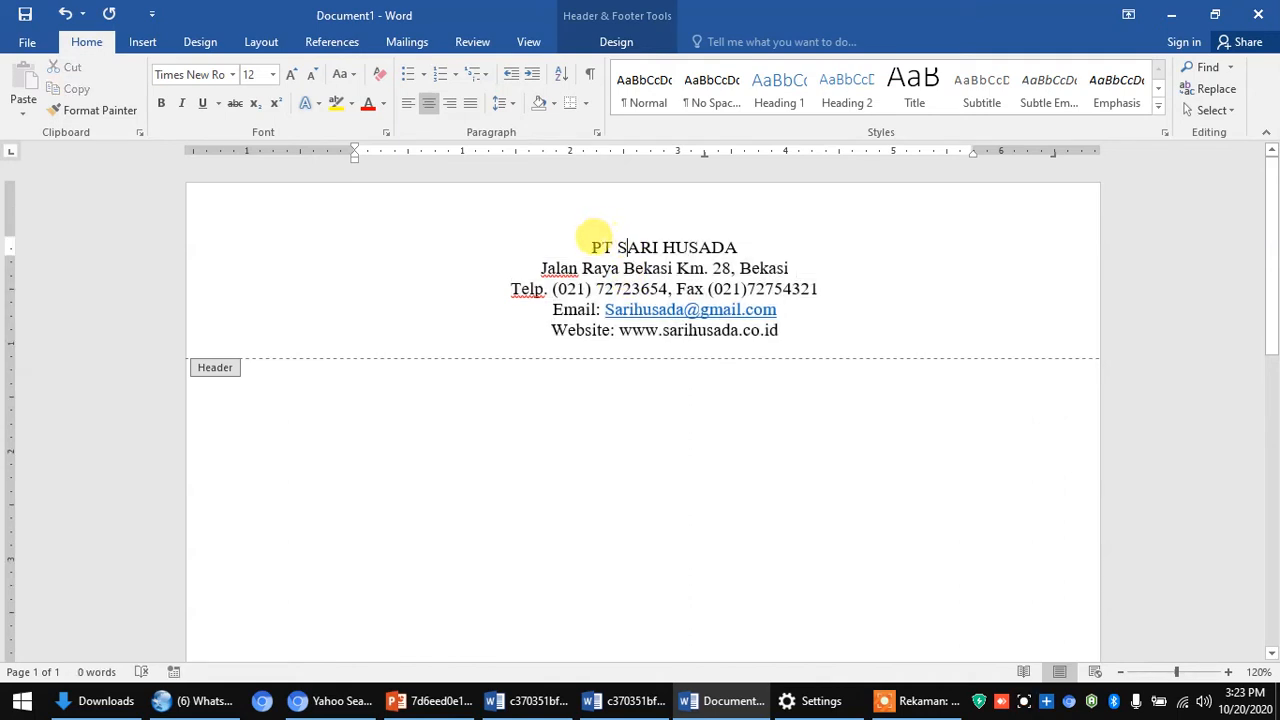
# - Make PT SARI HUSADA bold at size 16 and add an empty line below the website line
pyautogui.moveTo(590, 247); pyautogui.dragTo(704, 250)
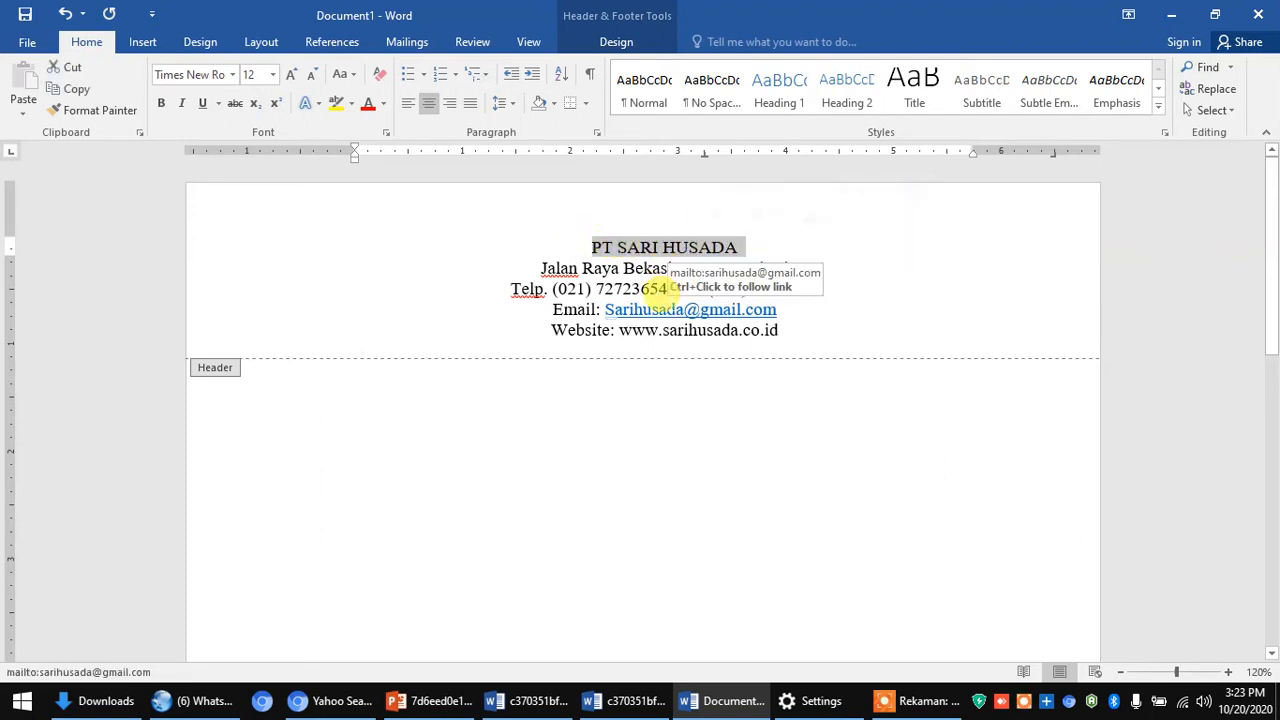
pyautogui.click(272, 75)
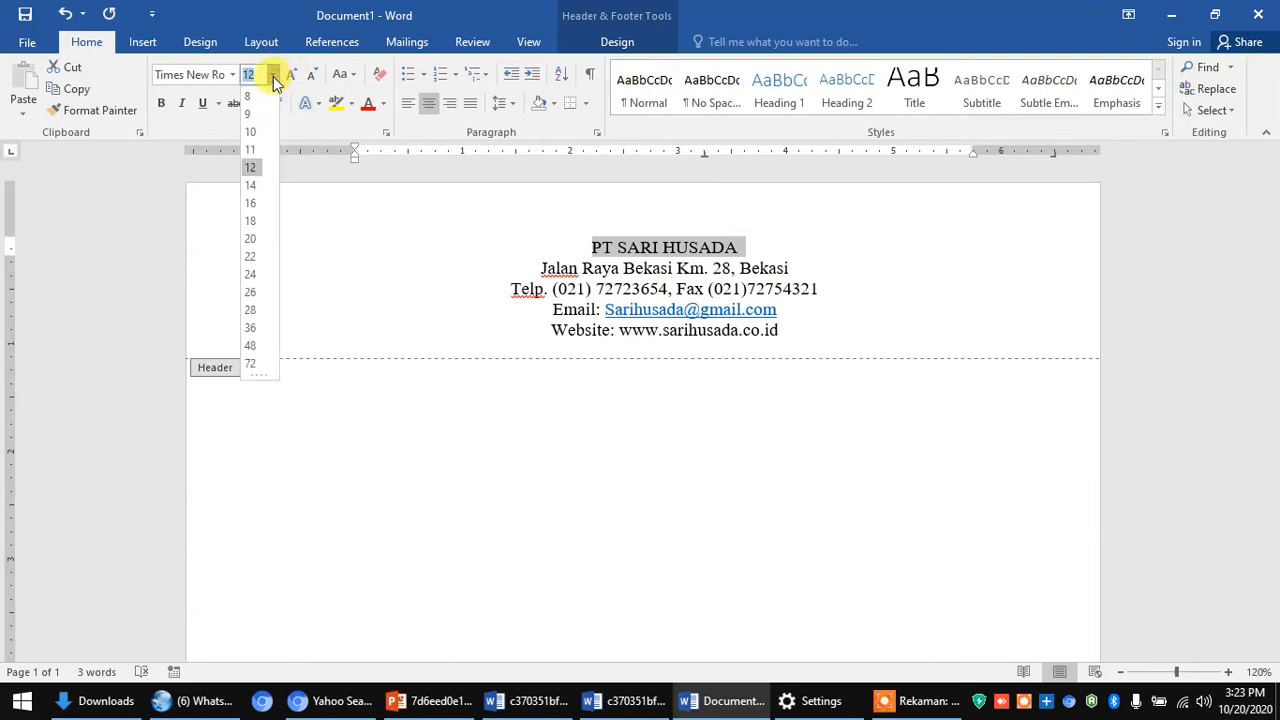
pyautogui.click(258, 199)
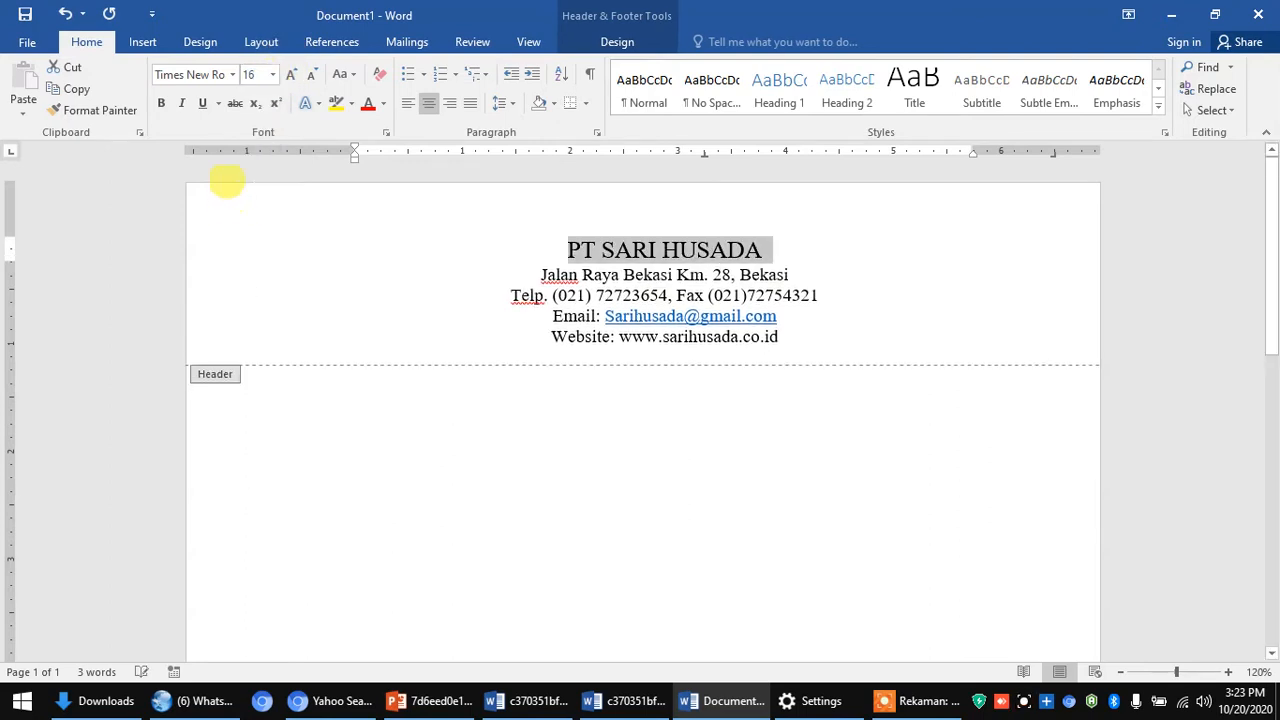
pyautogui.click(165, 106)
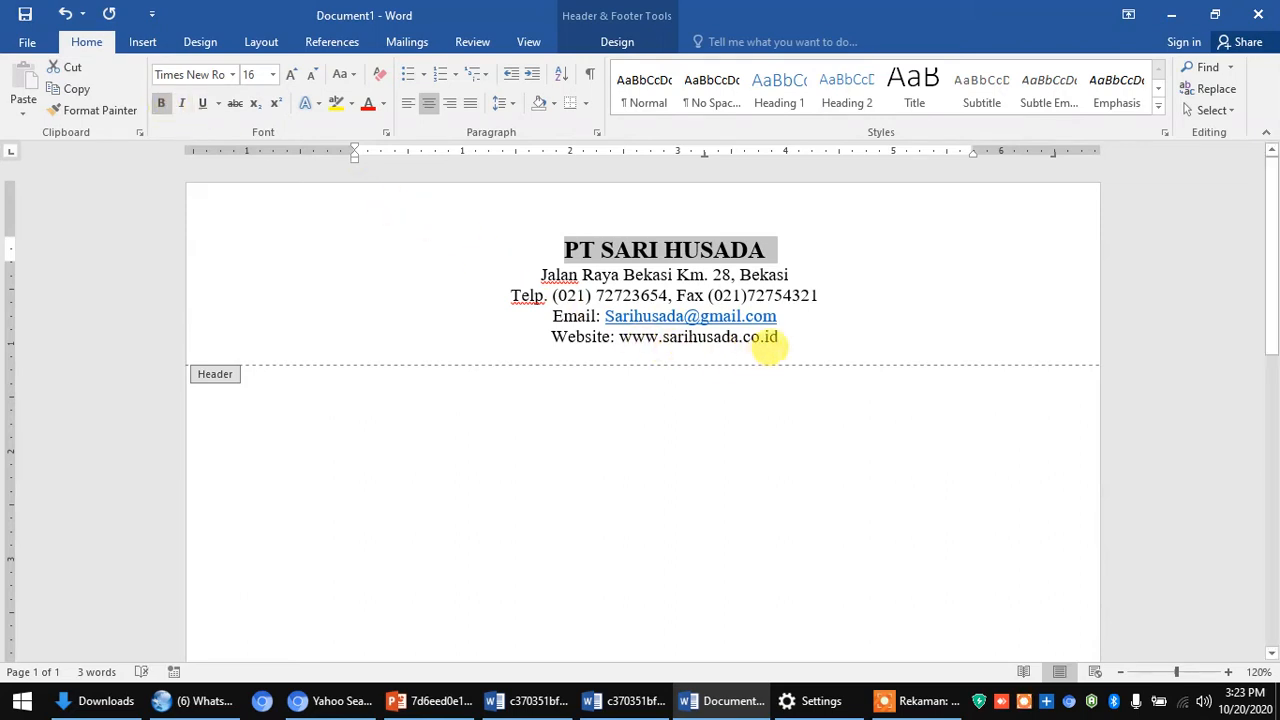
pyautogui.click(777, 337)
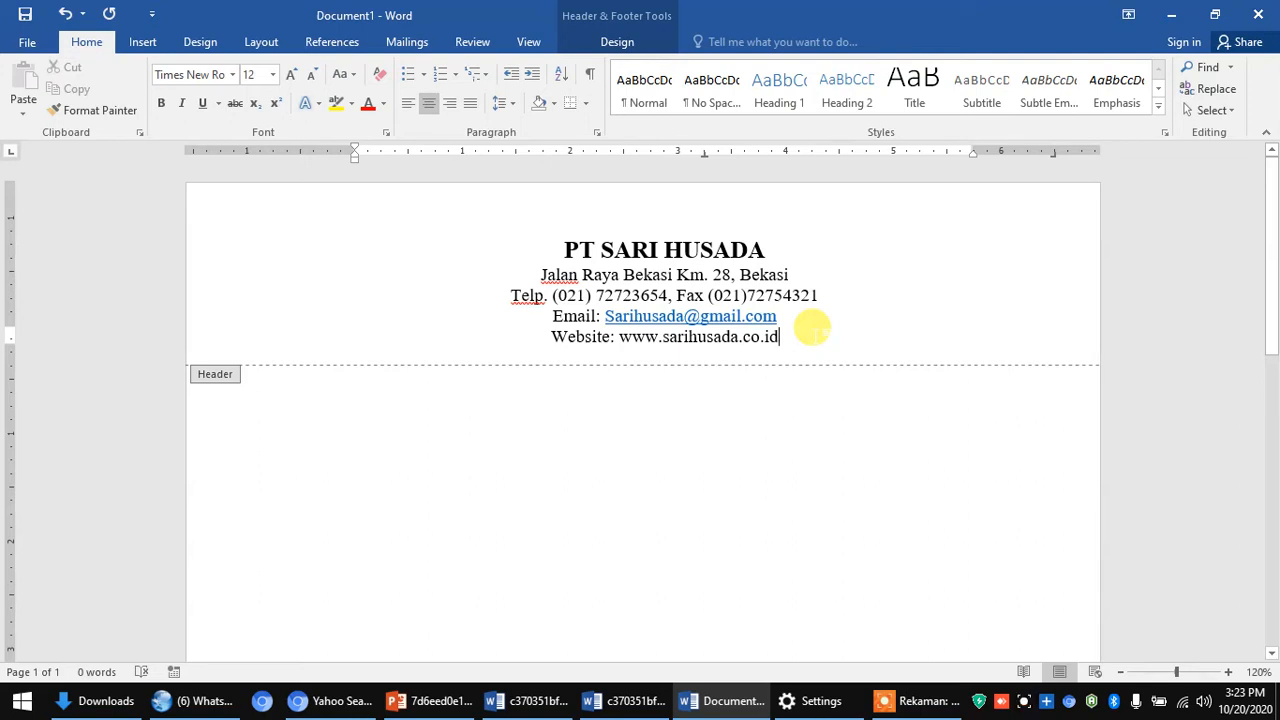
pyautogui.press('Return')
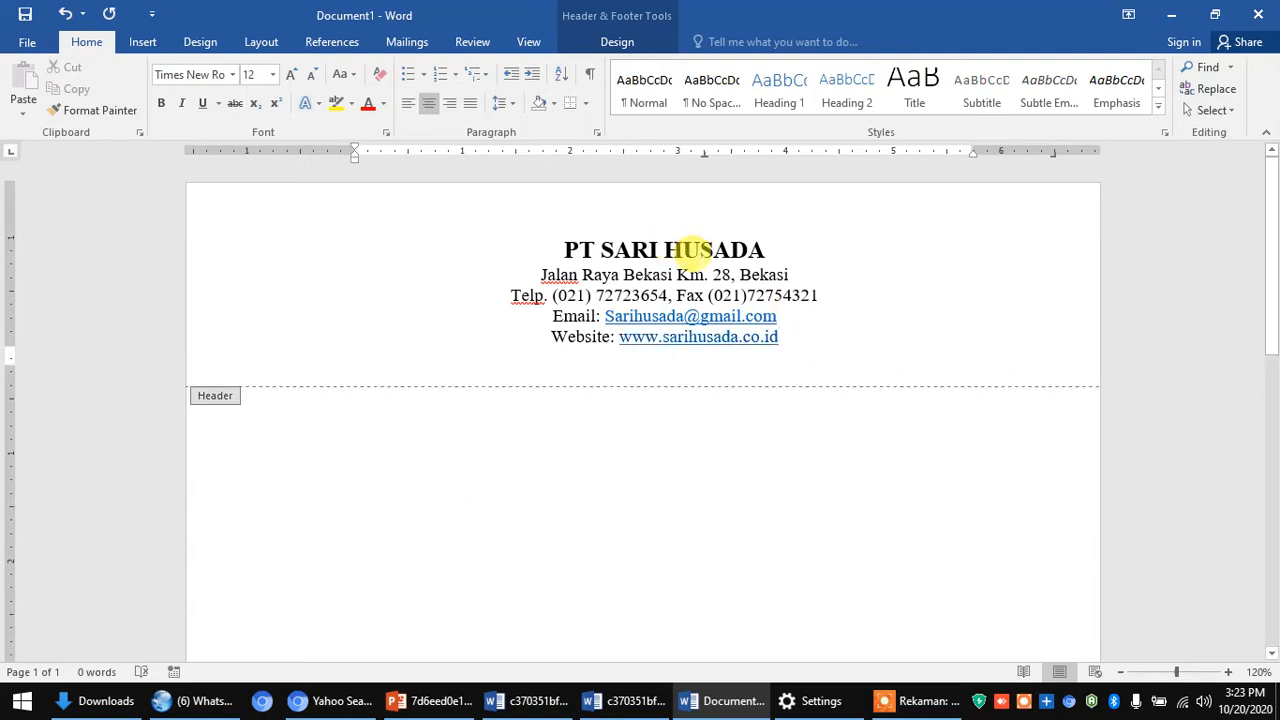
pyautogui.click(586, 104)
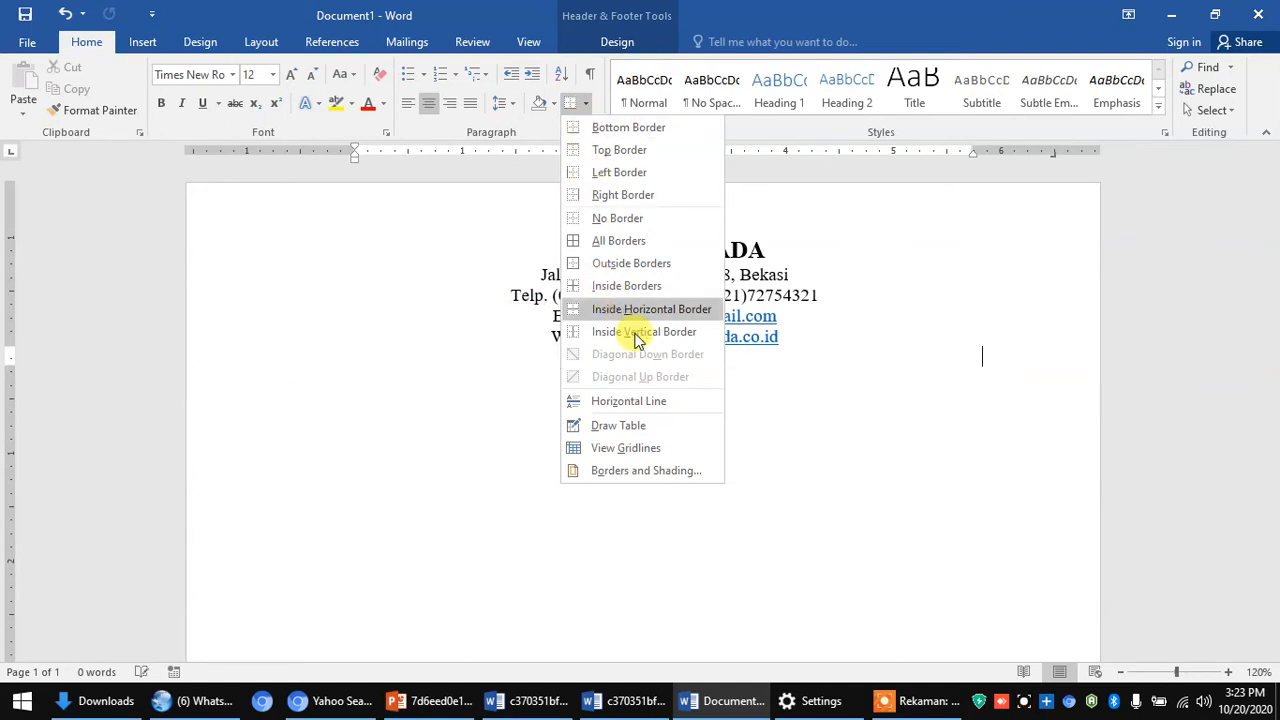
# - Apply a thick 3 pt border to the letterhead's bottom edge only, removing left, top and right
pyautogui.click(630, 473)
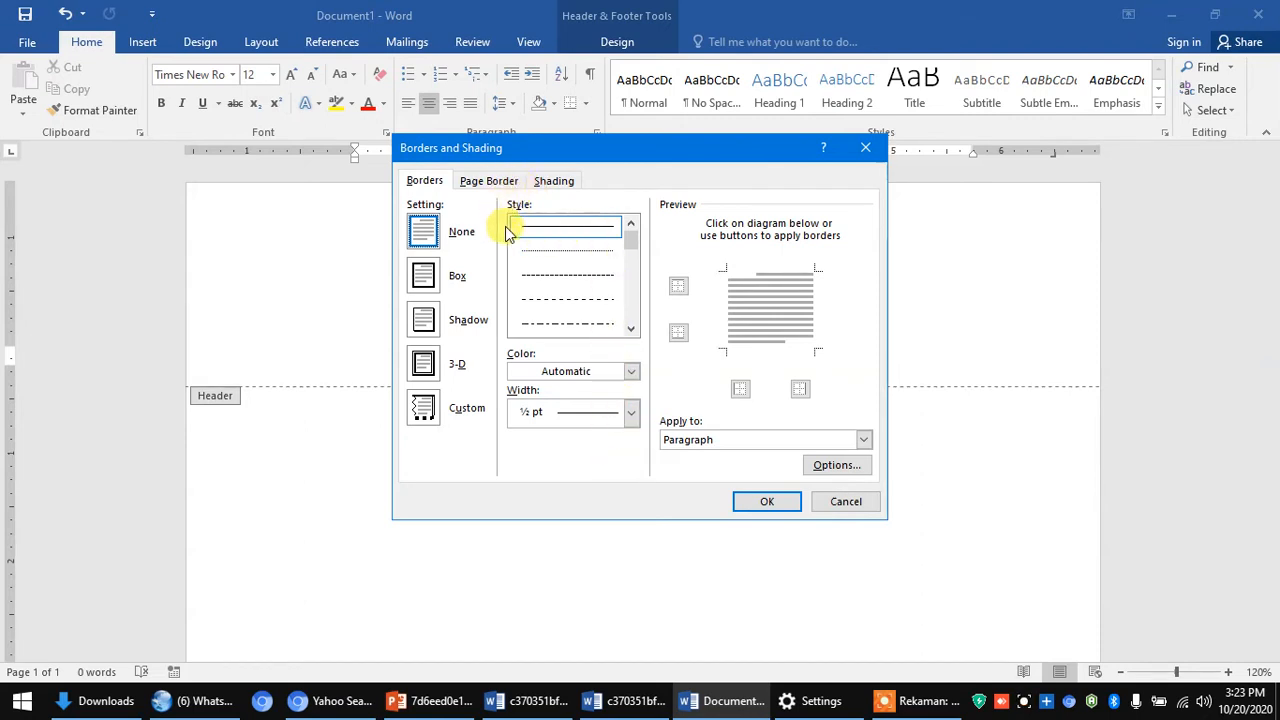
pyautogui.click(632, 330)
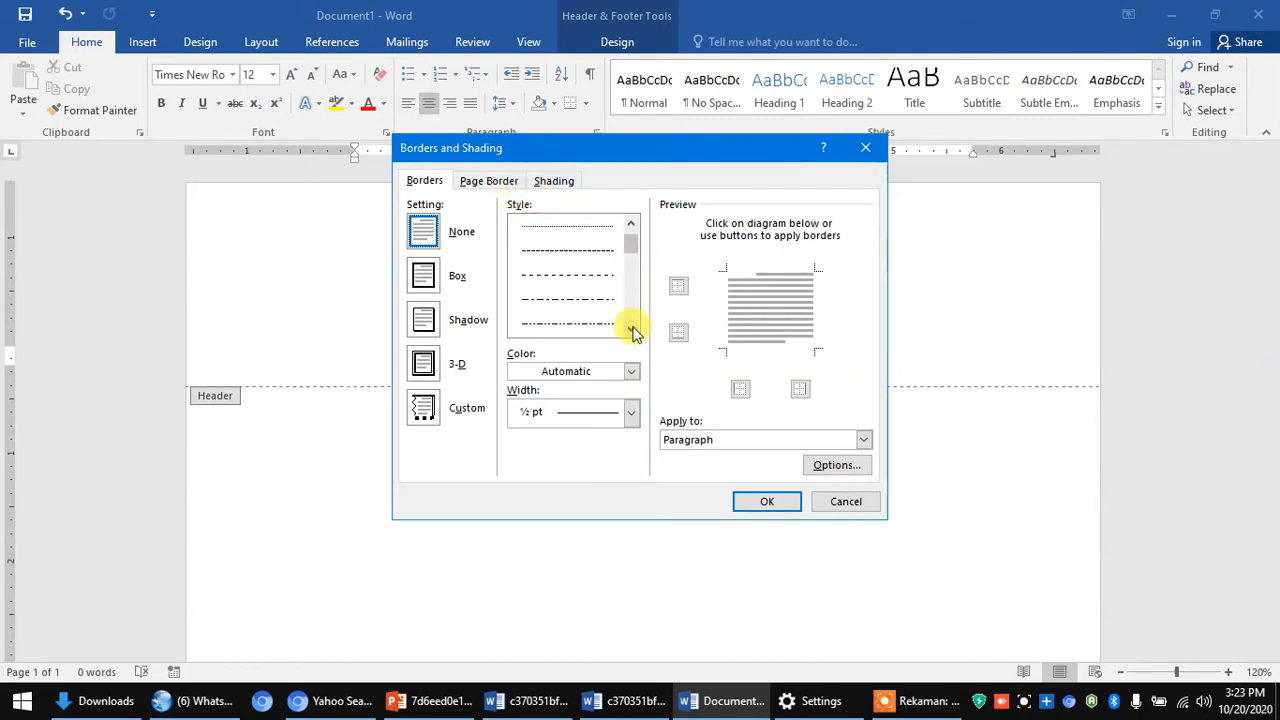
pyautogui.click(632, 330)
pyautogui.click(632, 330)
pyautogui.click(632, 330)
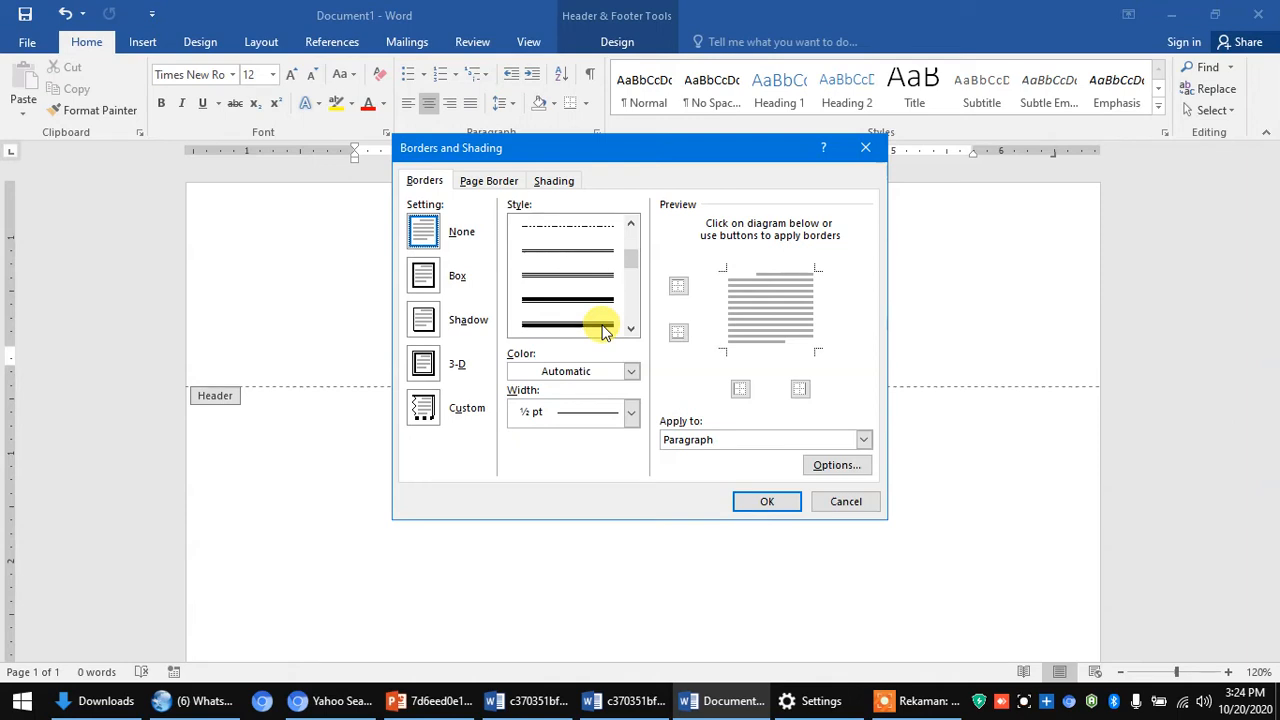
pyautogui.click(605, 312)
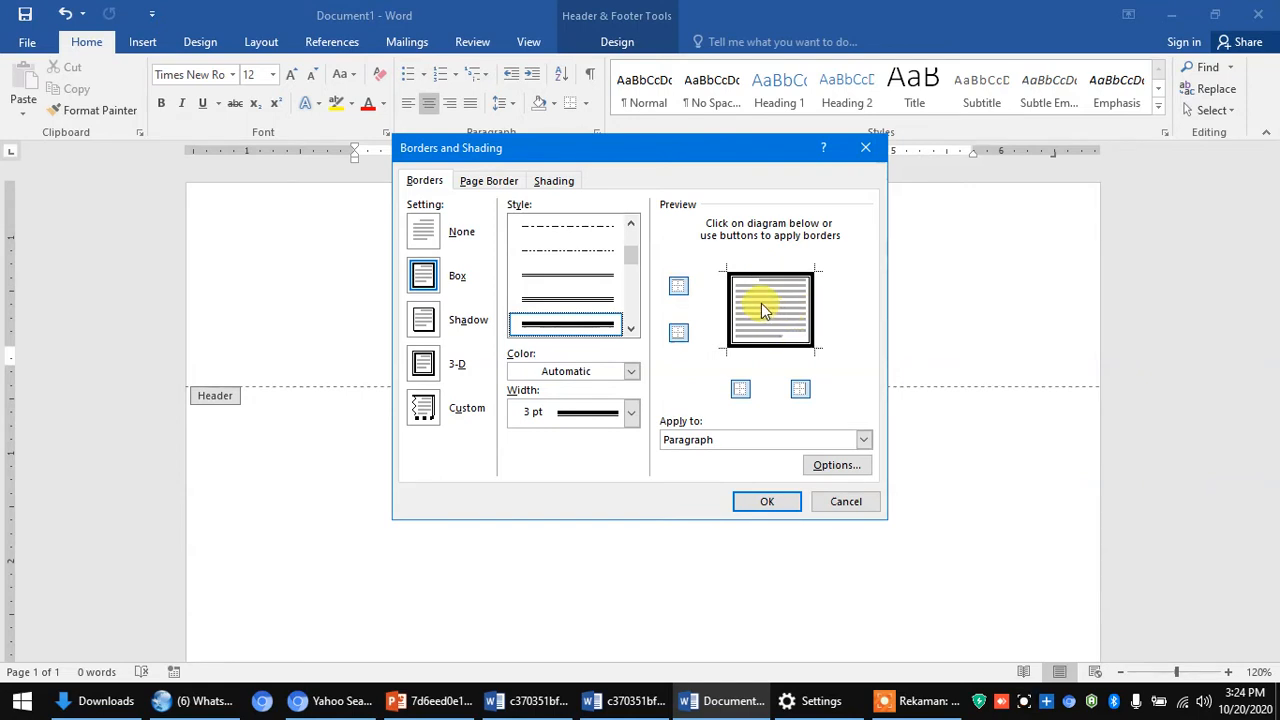
pyautogui.click(730, 308)
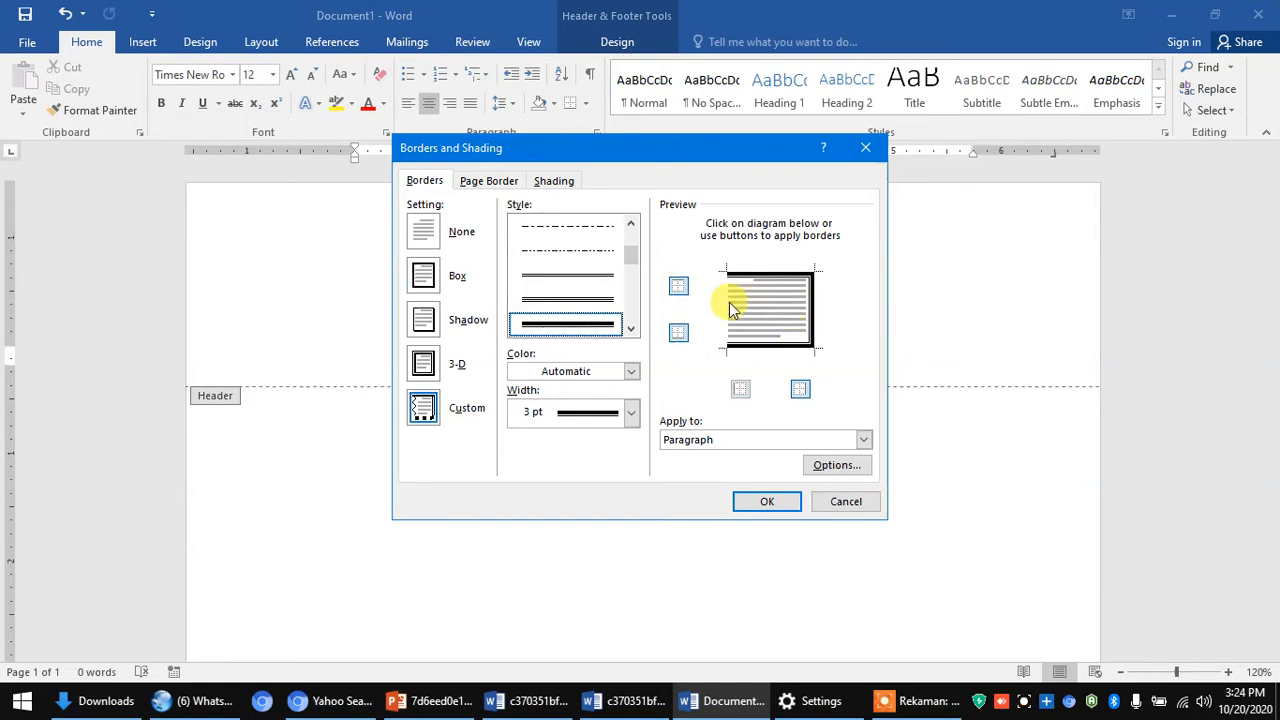
pyautogui.click(757, 275)
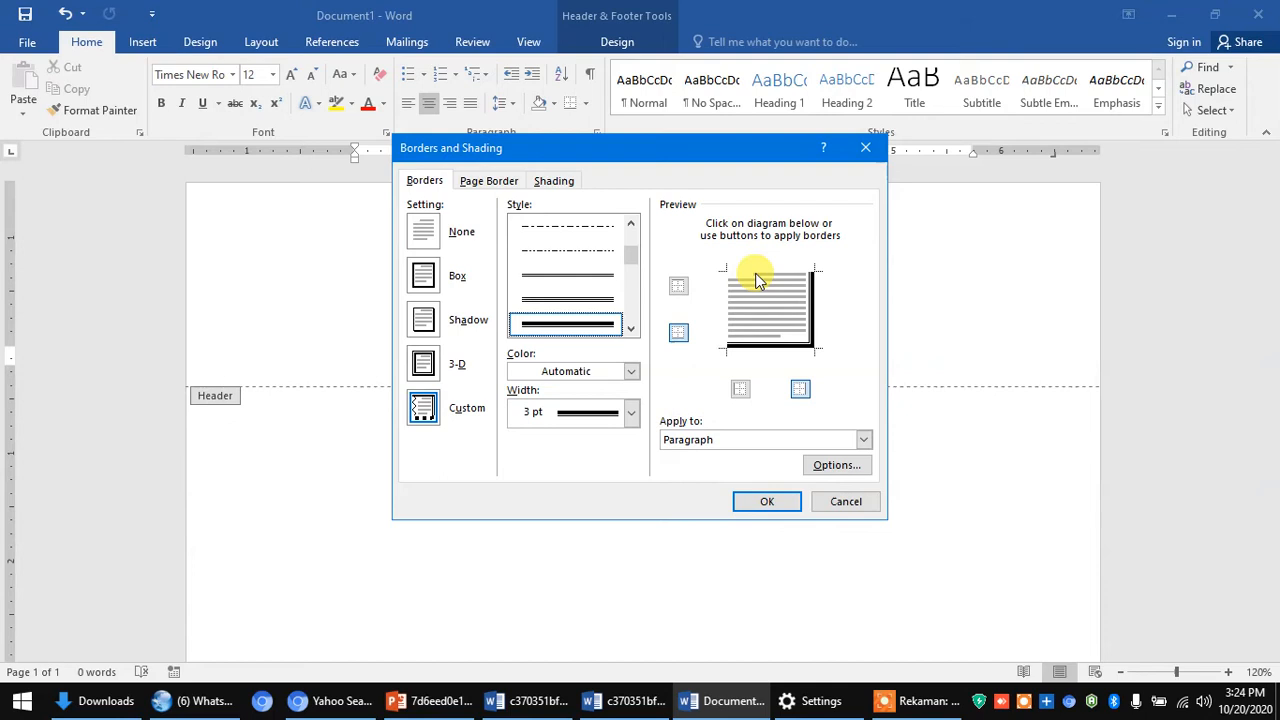
pyautogui.click(813, 315)
pyautogui.click(813, 316)
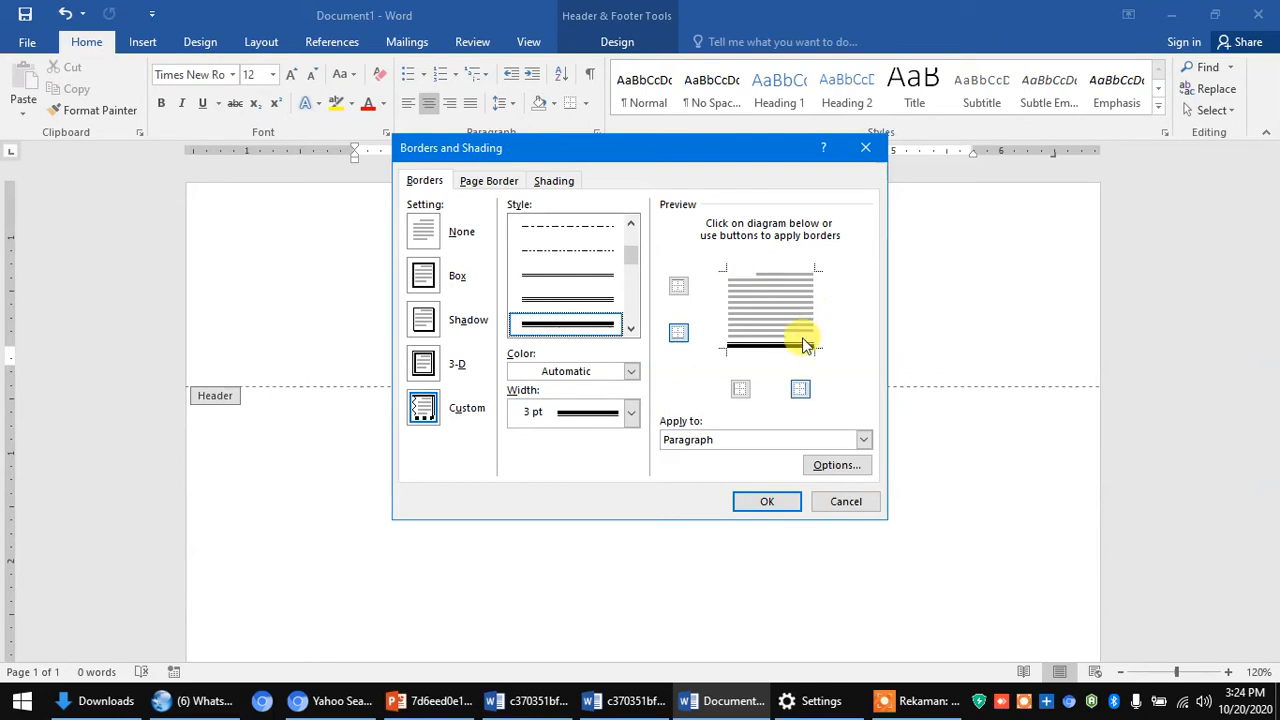
pyautogui.click(767, 502)
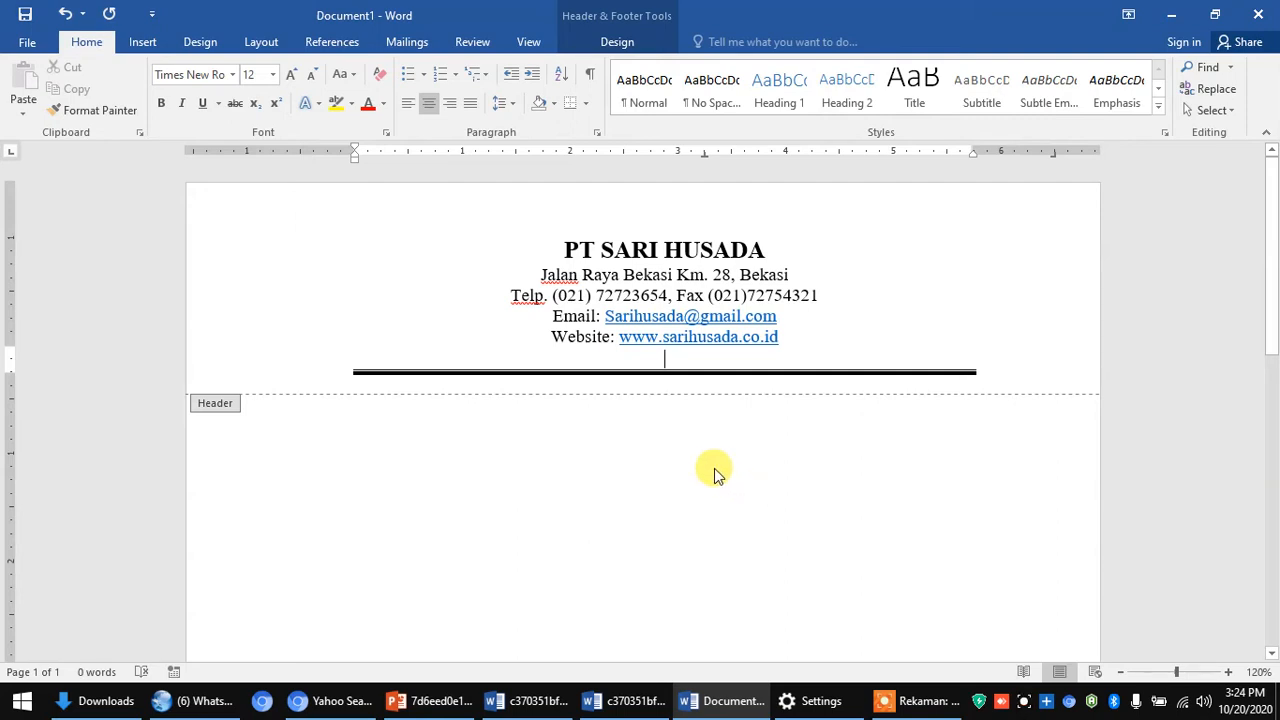
# - Insert the red 'sh' logo image from the Pictures folder into the header
pyautogui.click(145, 42)
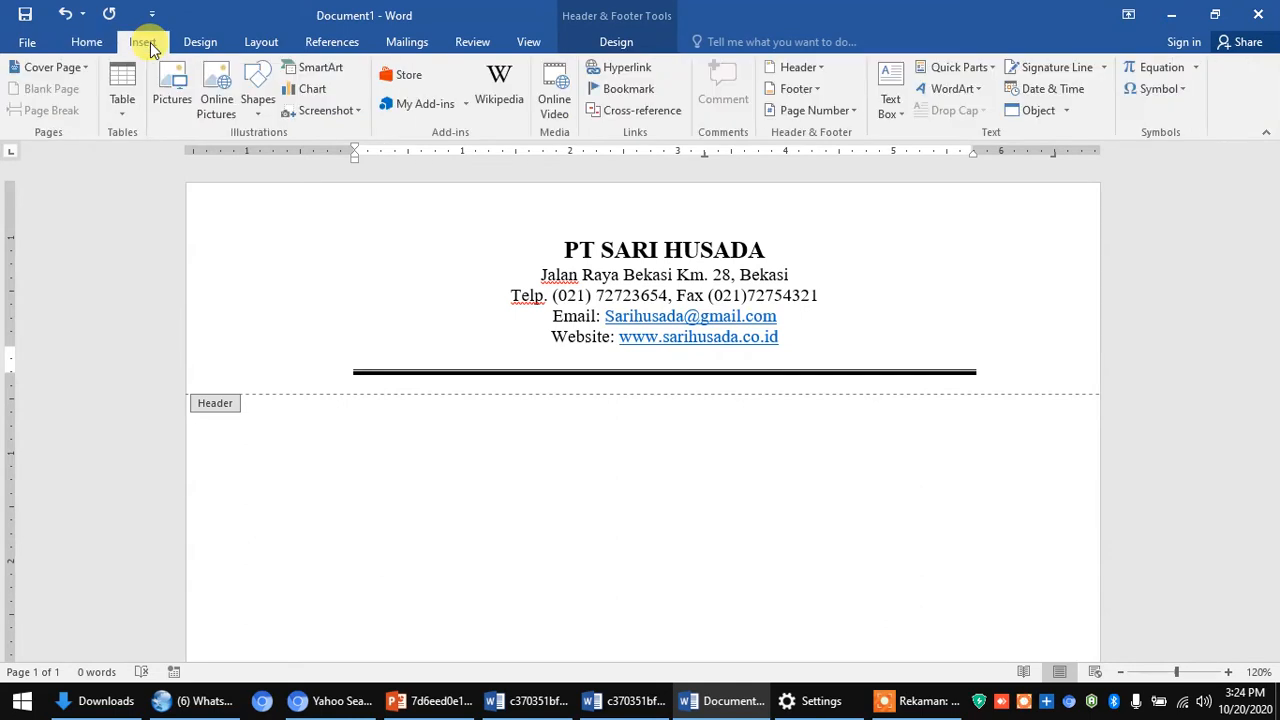
pyautogui.click(174, 102)
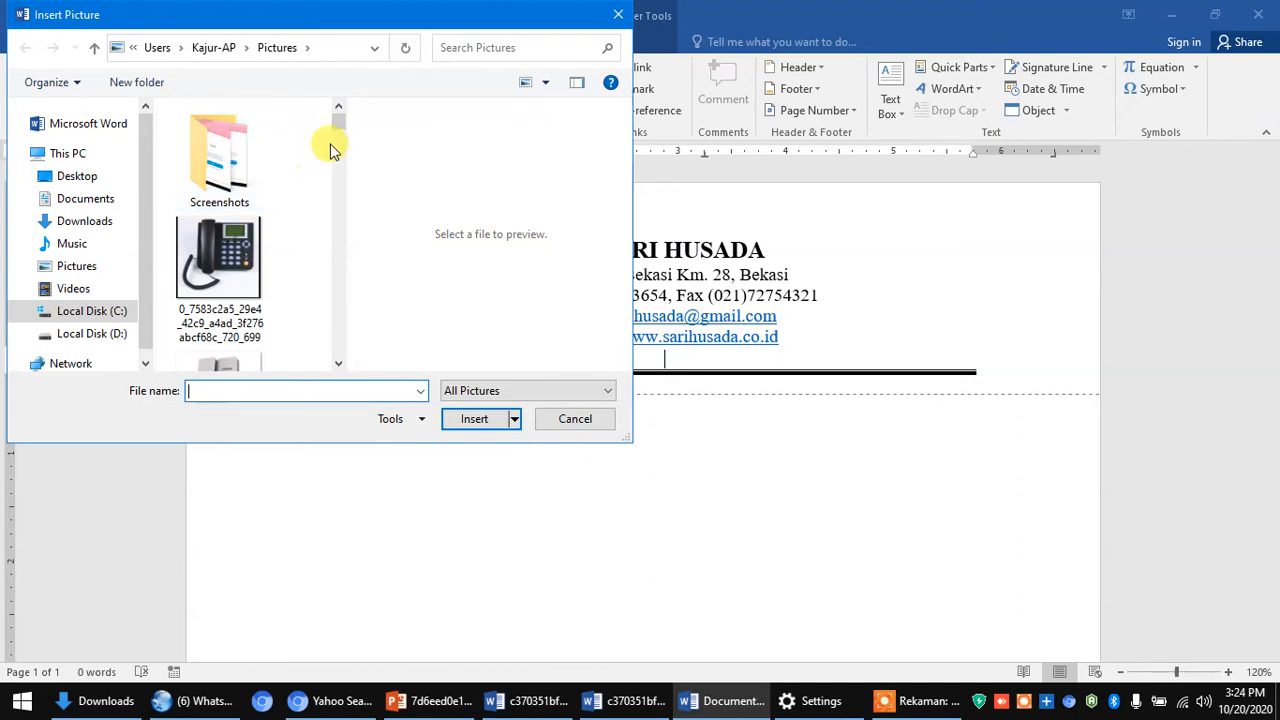
pyautogui.moveTo(341, 363); pyautogui.dragTo(341, 361)
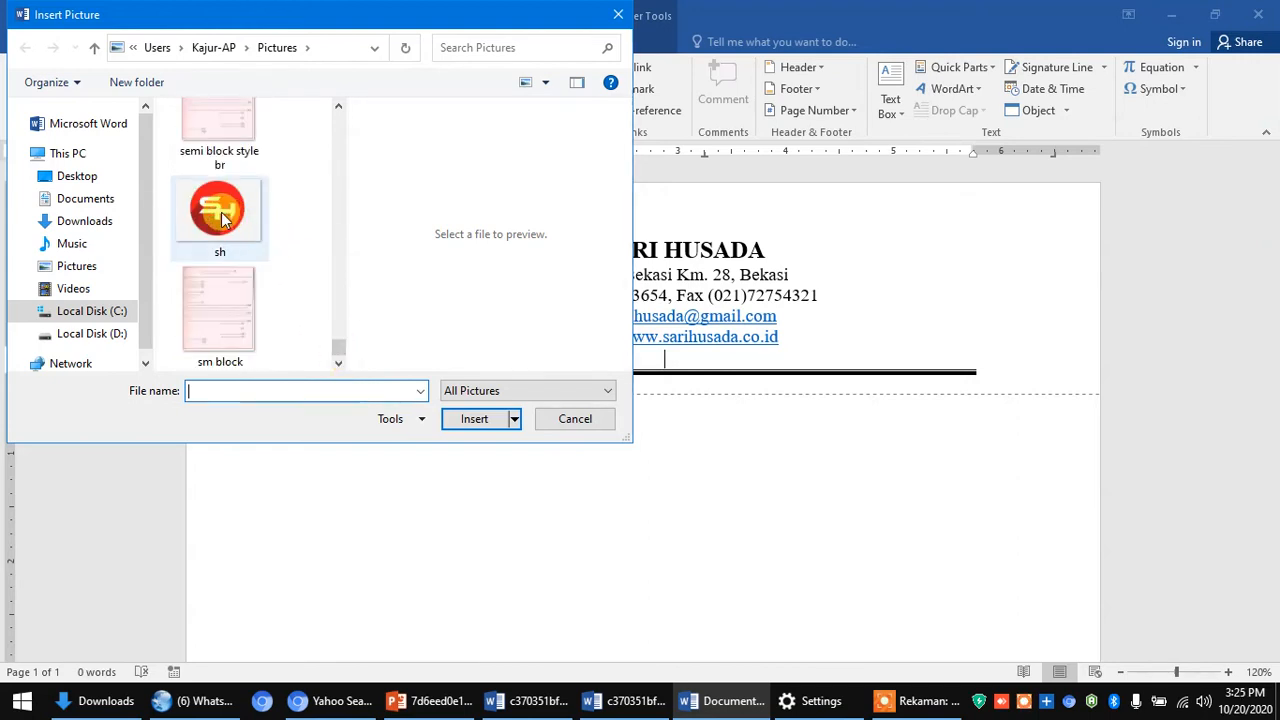
pyautogui.click(222, 213)
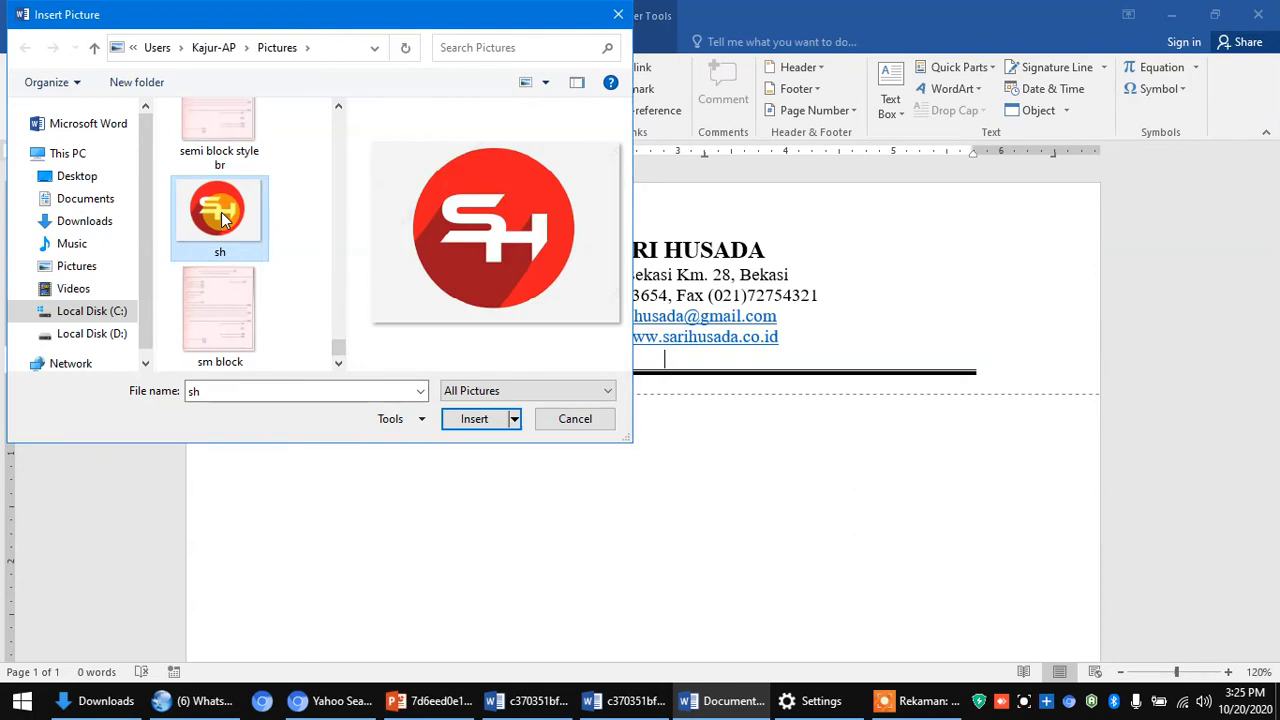
pyautogui.click(487, 418)
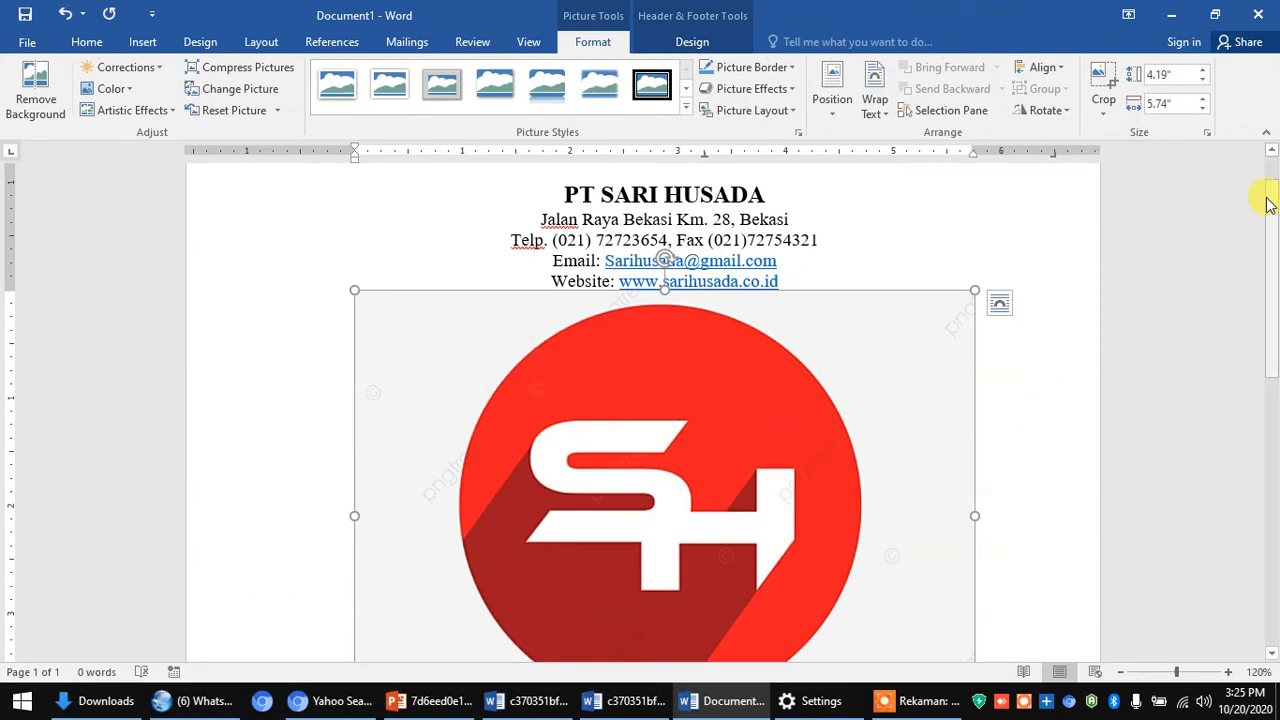
# - Shrink the SH logo to roughly 0.94" by 1.3" and show its Layout Options
pyautogui.moveTo(1267, 205); pyautogui.dragTo(1266, 271)
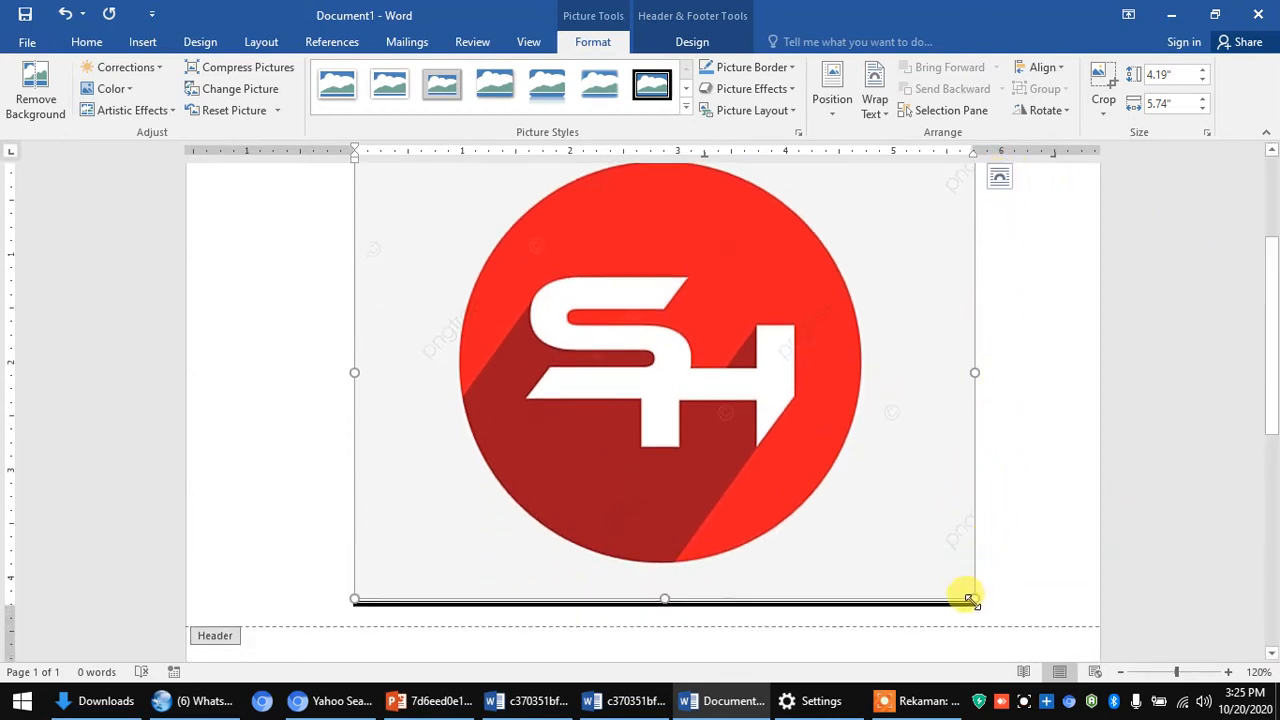
pyautogui.moveTo(918, 527); pyautogui.dragTo(650, 185)
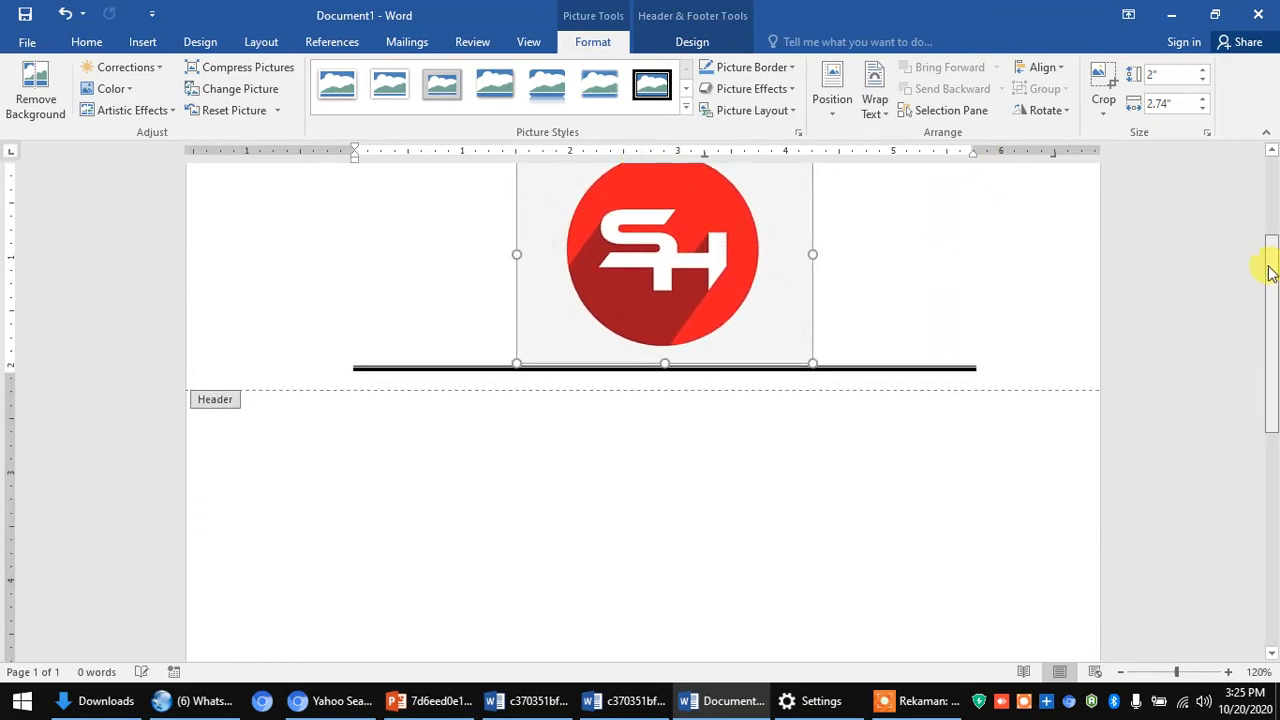
pyautogui.scroll(4, 1266, 255)
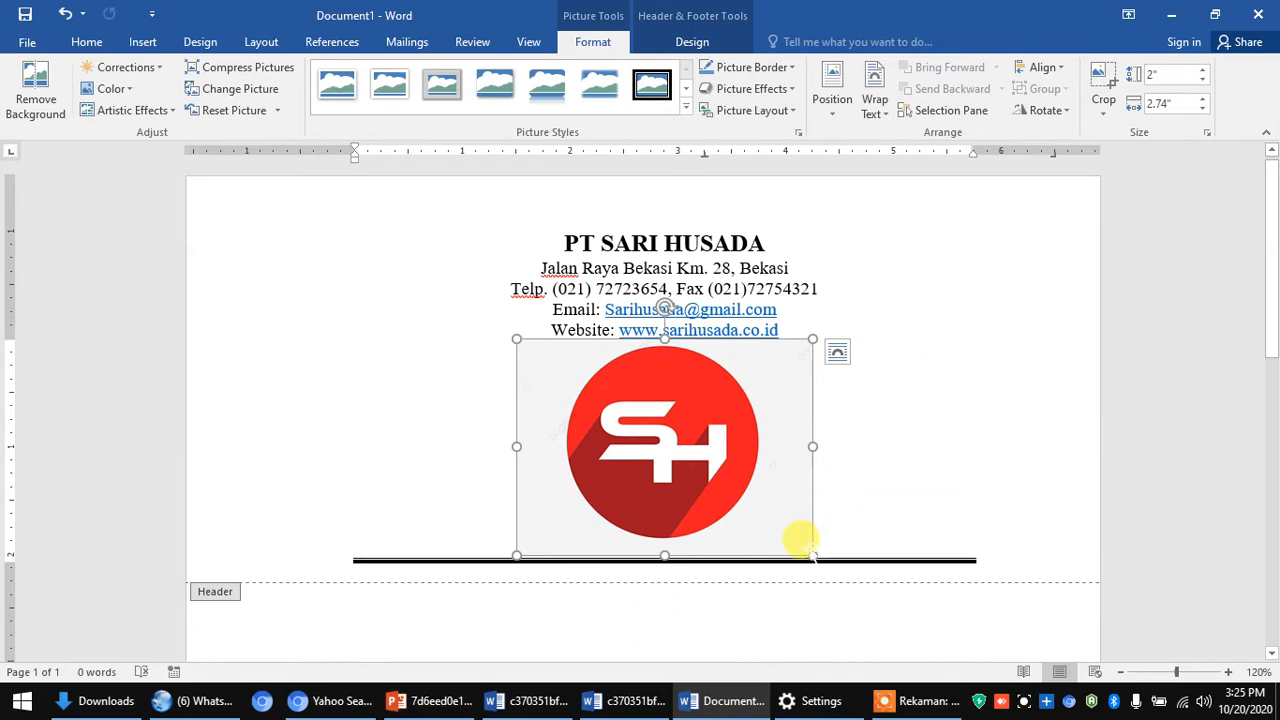
pyautogui.moveTo(777, 515); pyautogui.dragTo(724, 392)
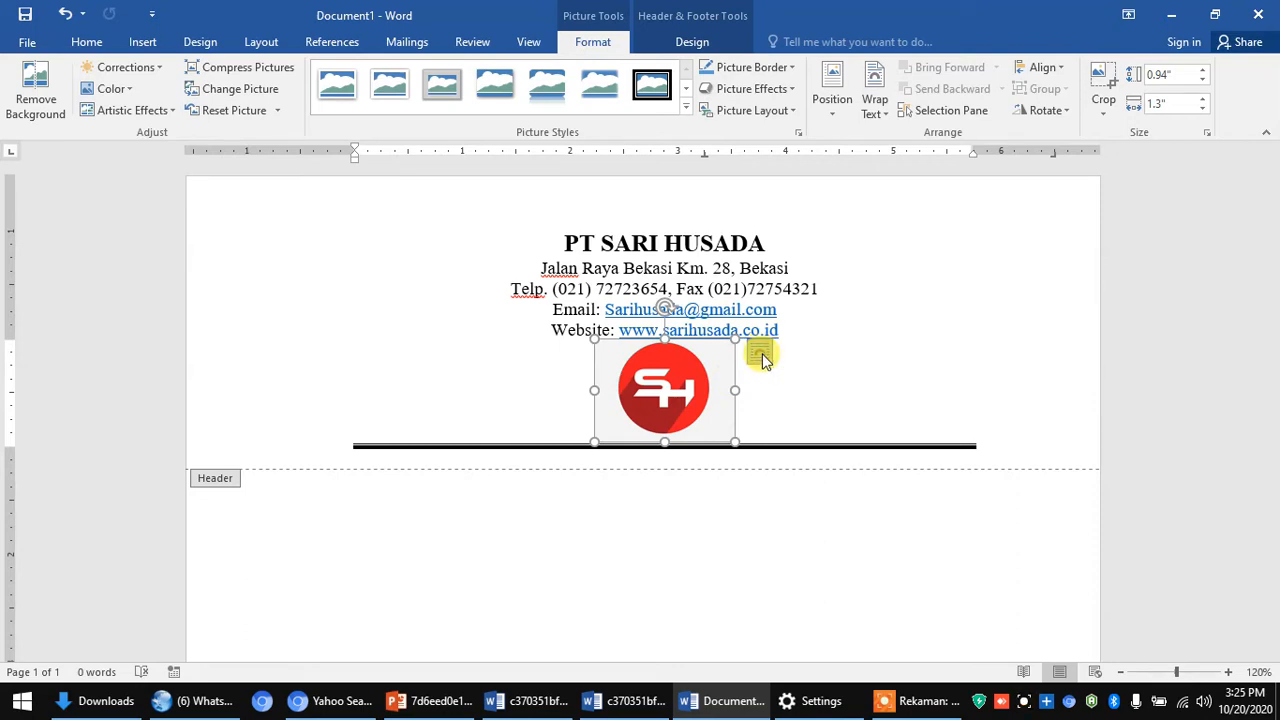
pyautogui.click(761, 357)
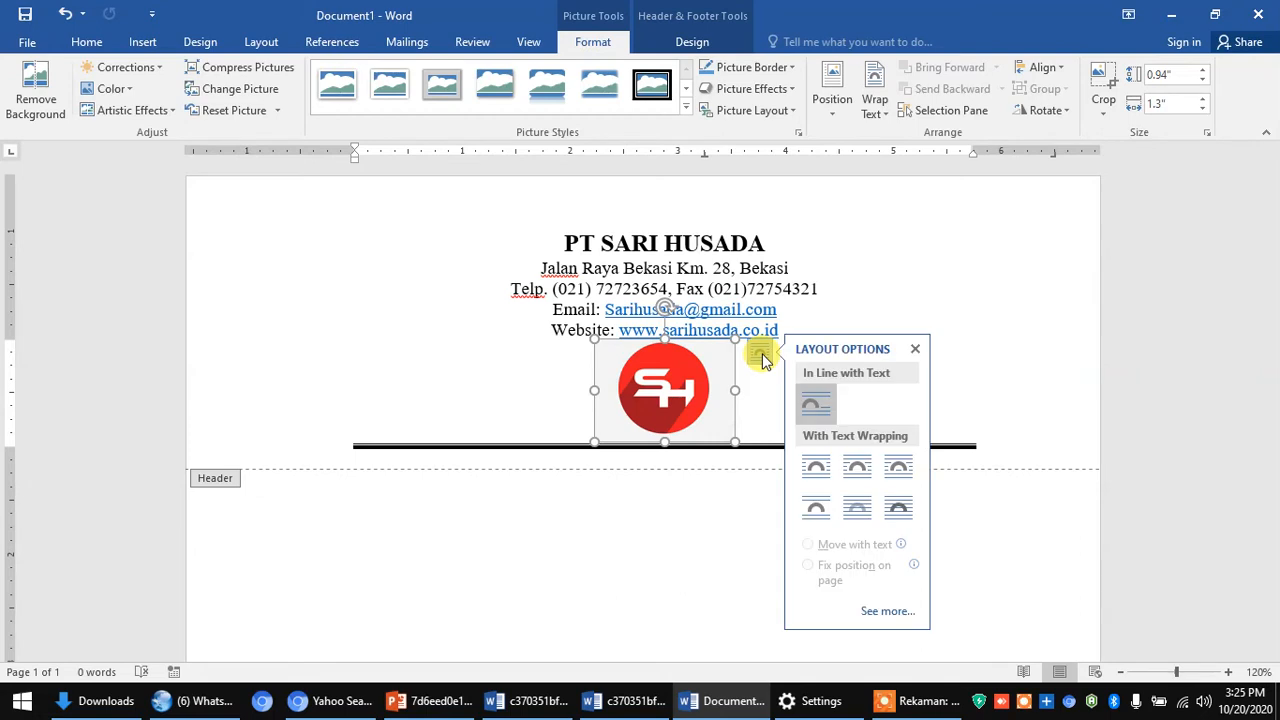
# - Set the logo to In Front of Text and place it left of the PT SARI HUSADA letterhead
pyautogui.click(899, 514)
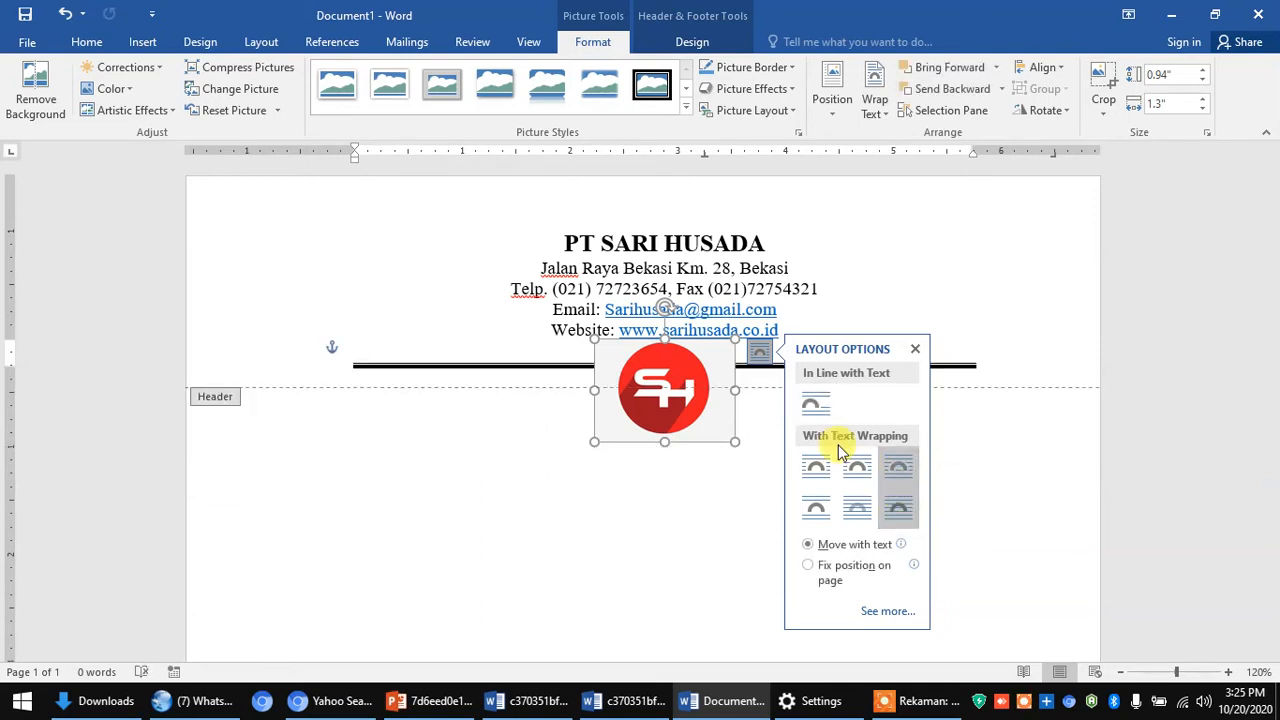
pyautogui.moveTo(700, 361); pyautogui.dragTo(345, 232)
pyautogui.moveTo(446, 244)
pyautogui.mouseDown()
pyautogui.moveTo(503, 254)
pyautogui.moveTo(503, 274)
pyautogui.moveTo(526, 289)
pyautogui.moveTo(441, 269)
pyautogui.mouseUp()
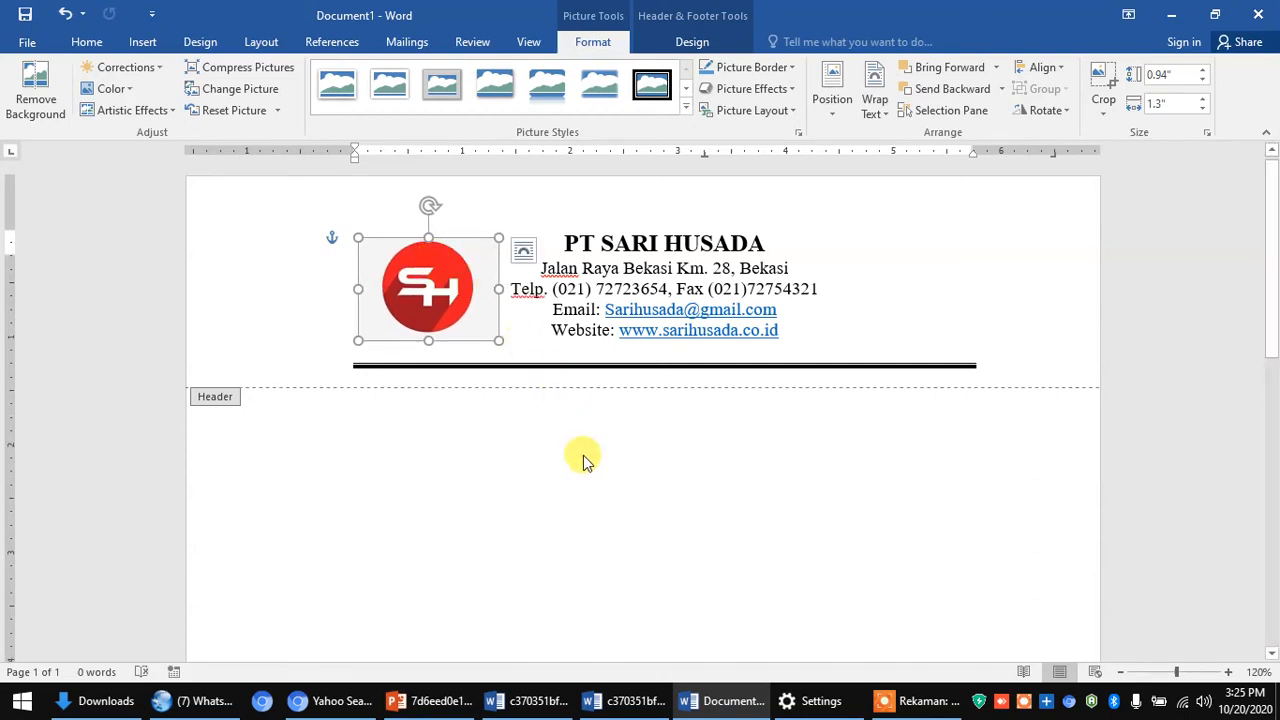
pyautogui.click(514, 343)
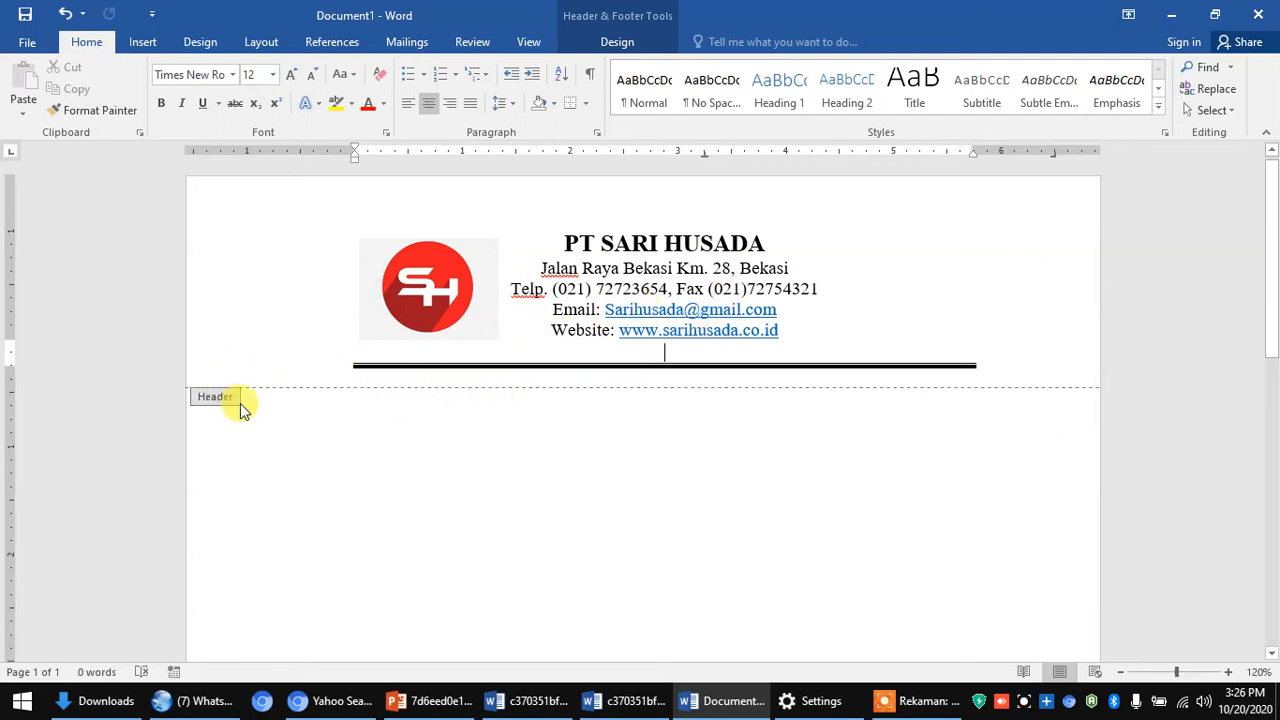
# - Leave the letterhead header for the letter body and toggle the ruler off and back on
pyautogui.doubleClick(356, 418)
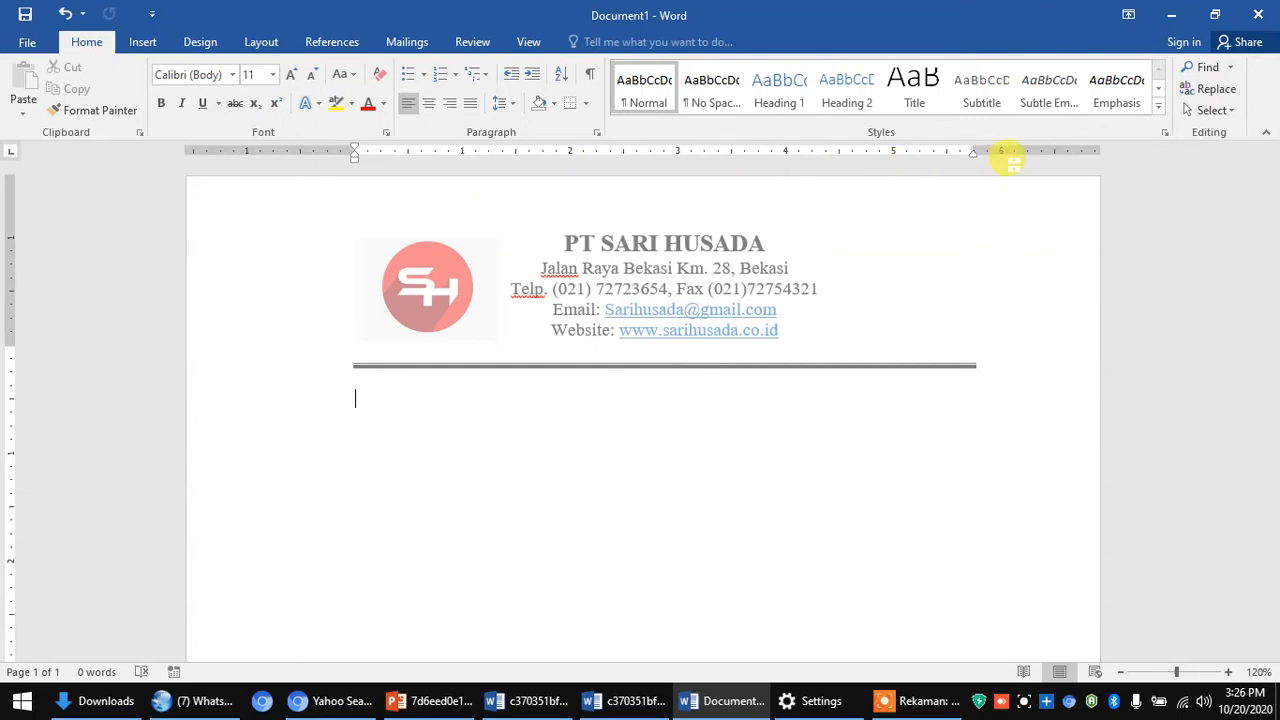
pyautogui.click(528, 45)
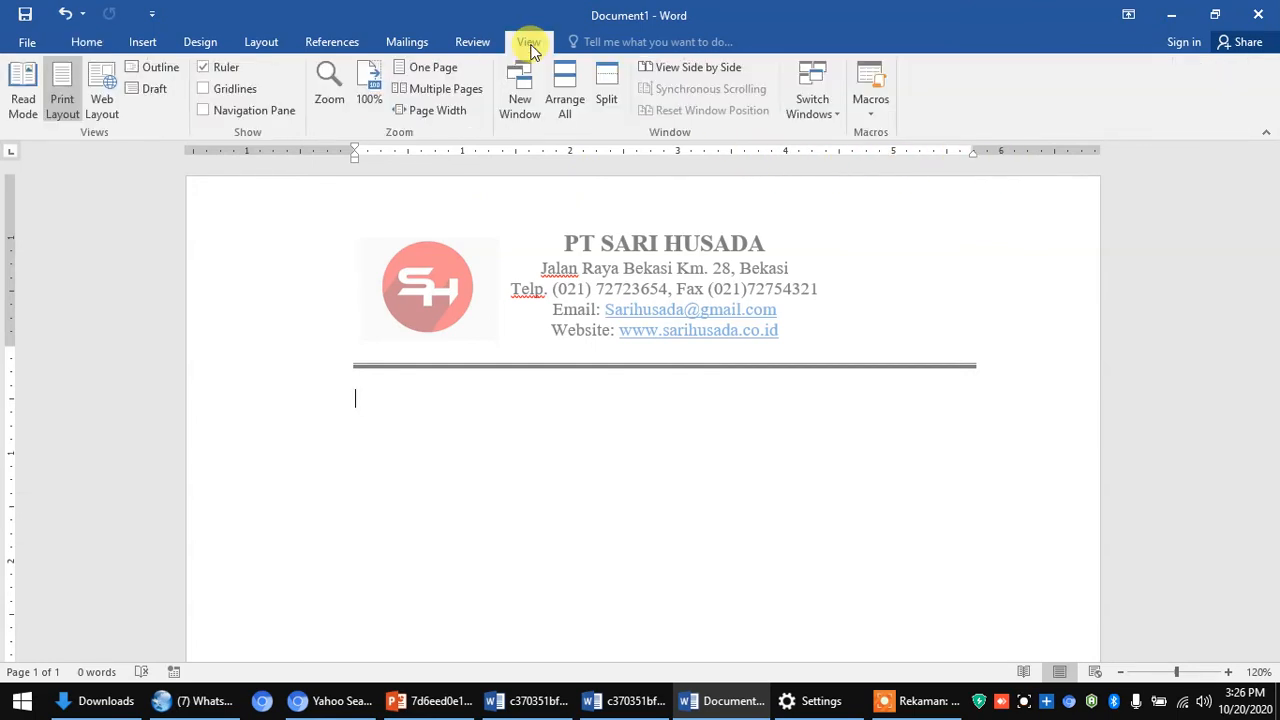
pyautogui.click(203, 67)
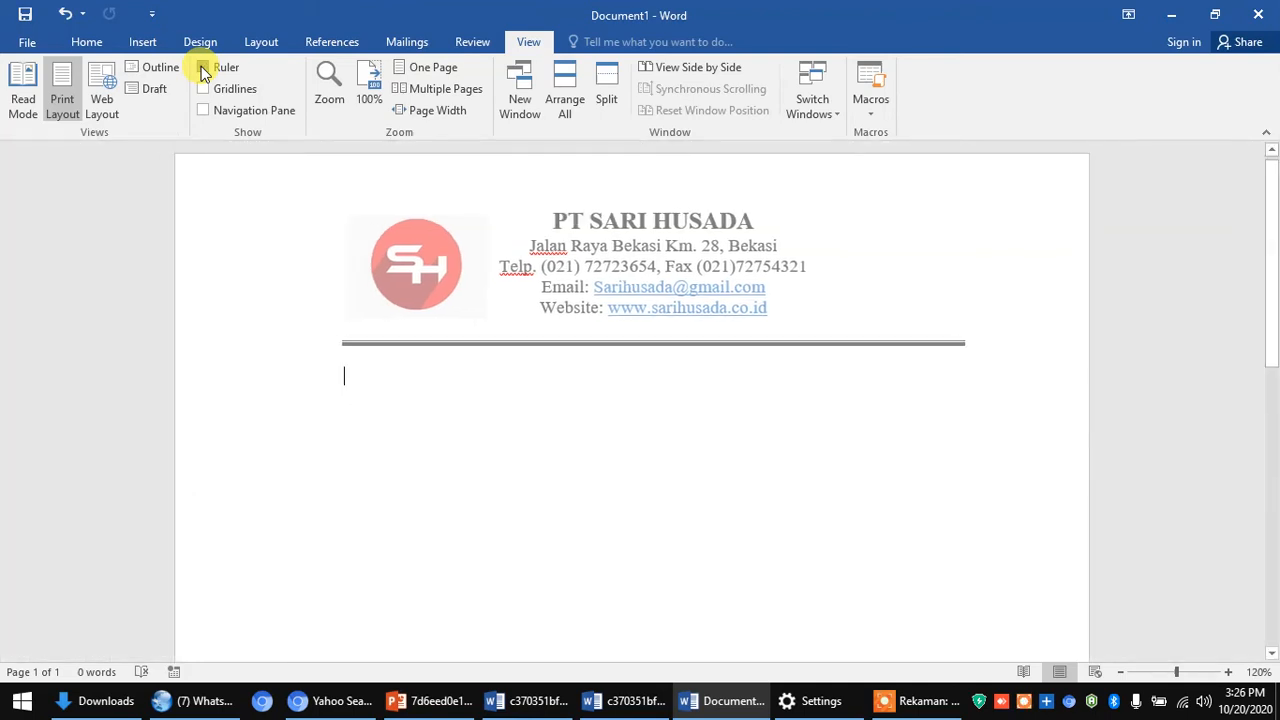
pyautogui.click(202, 67)
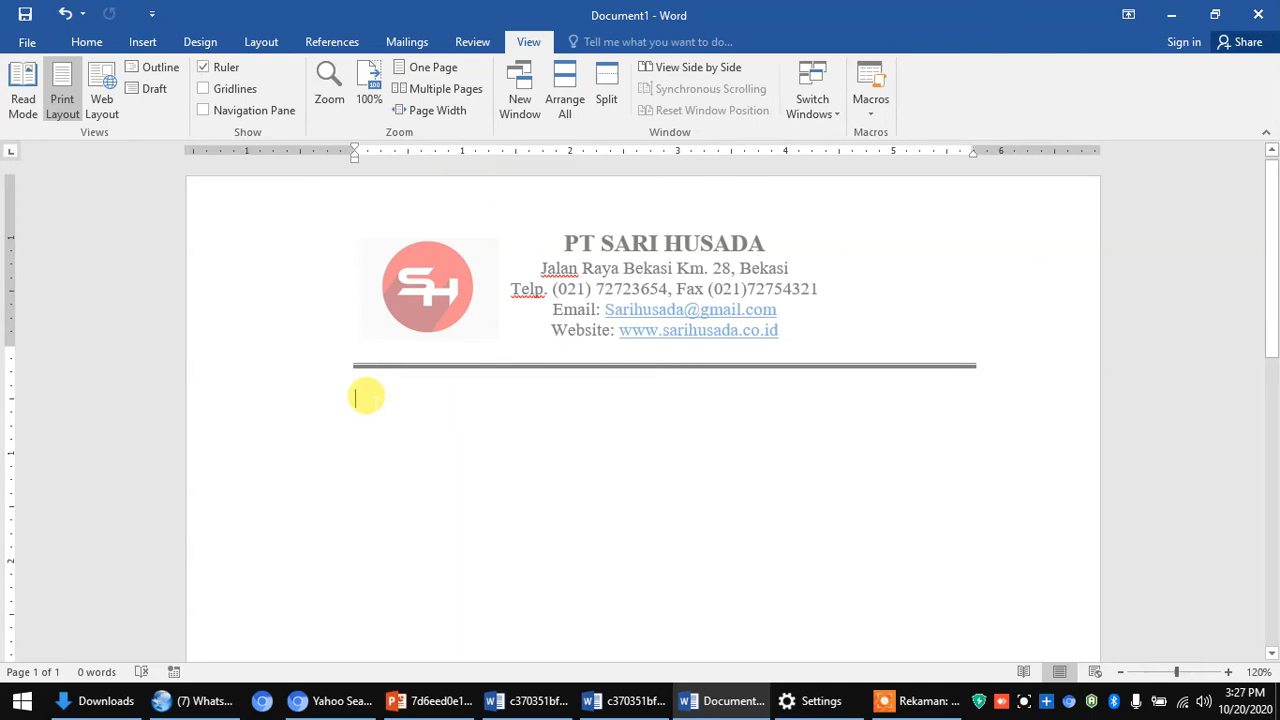
# - Type a trial 'No:137/' reference line in the body, then erase it
pyautogui.write('No')
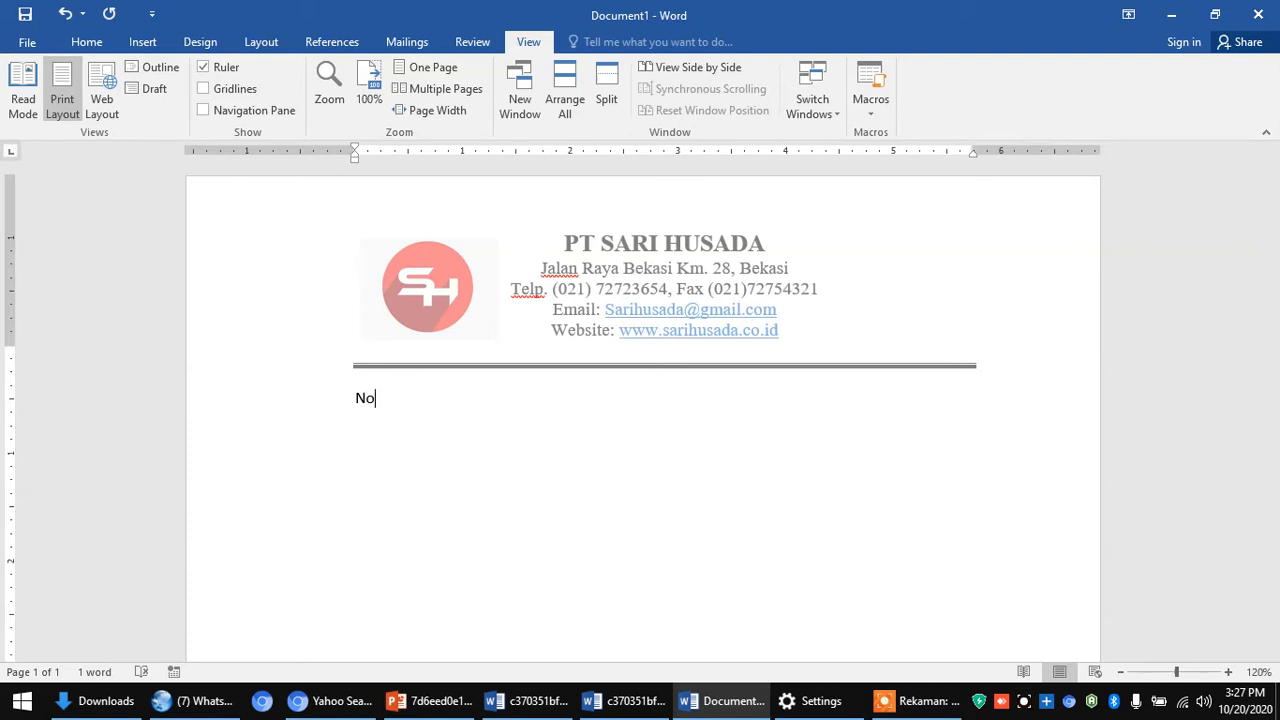
pyautogui.write(':')
pyautogui.write('137/')
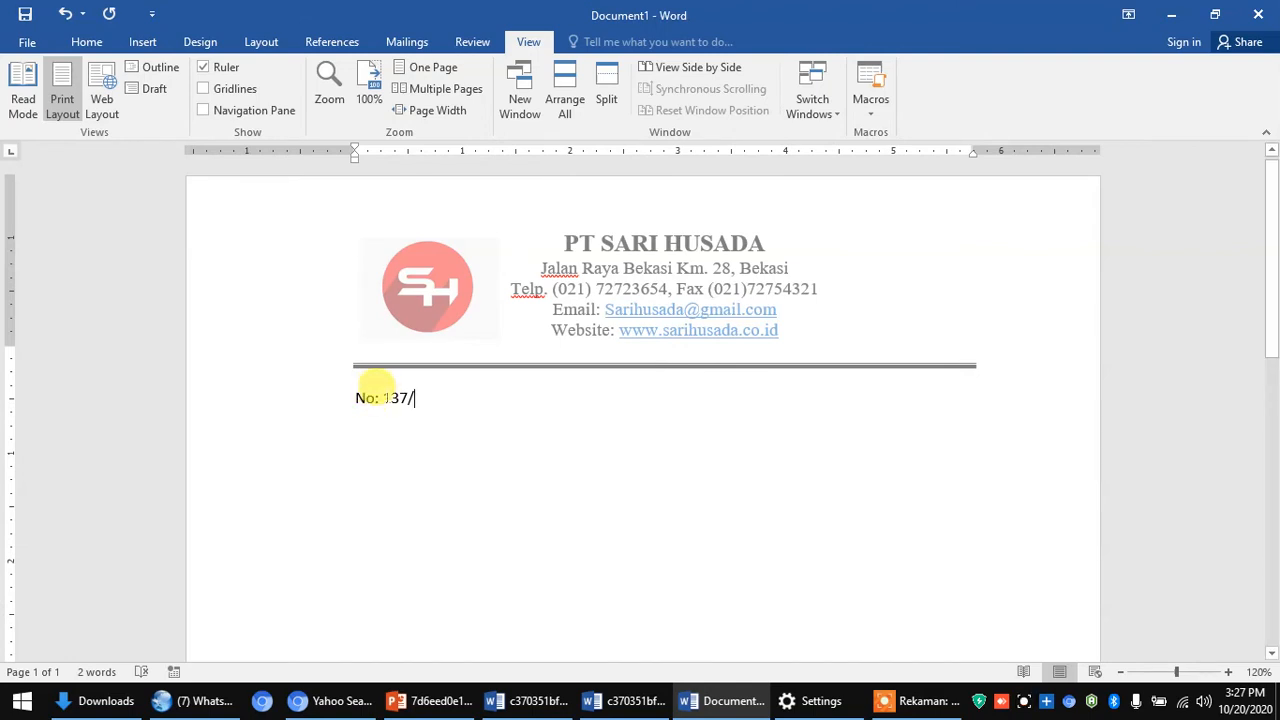
pyautogui.press('BackSpace')
pyautogui.press('BackSpace')
pyautogui.press('BackSpace')
pyautogui.press('BackSpace')
pyautogui.press('BackSpace')
pyautogui.press('BackSpace')
pyautogui.press('BackSpace')
pyautogui.press('BackSpace')
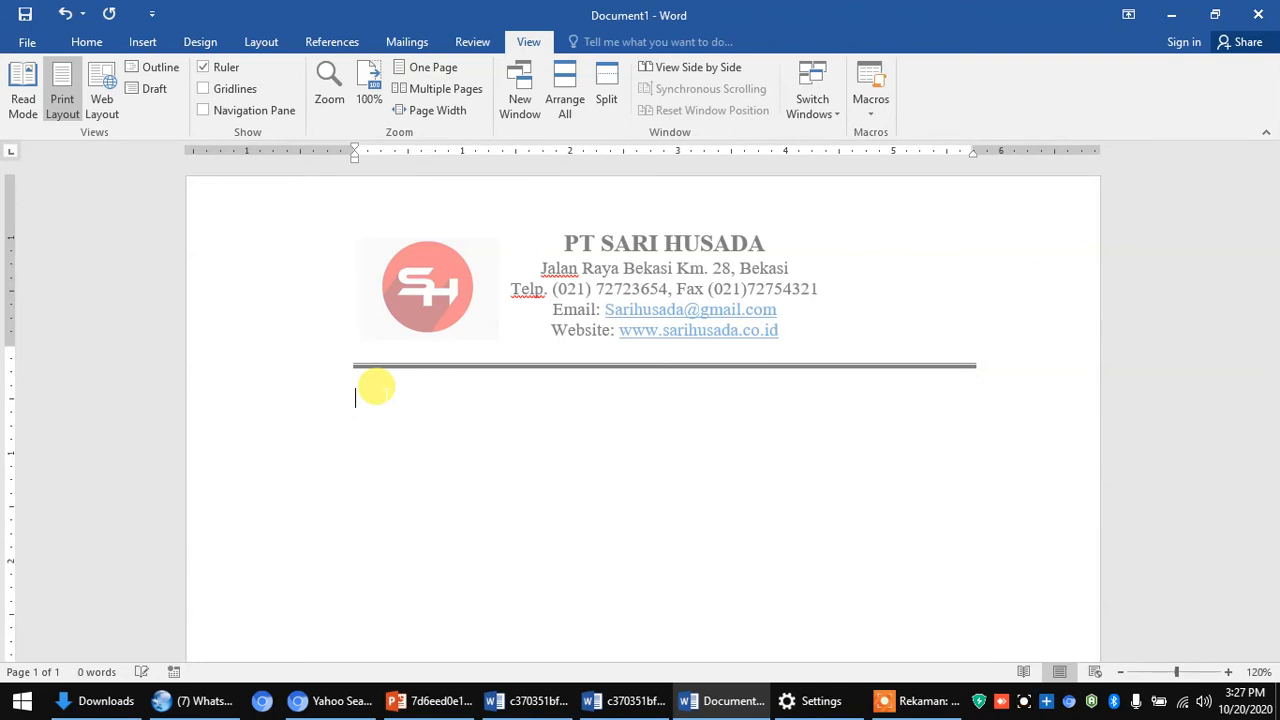
# - Format the body as justified 12 pt Times New Roman and type 'No.137/SH/X/2020'
pyautogui.click(89, 45)
pyautogui.click(233, 75)
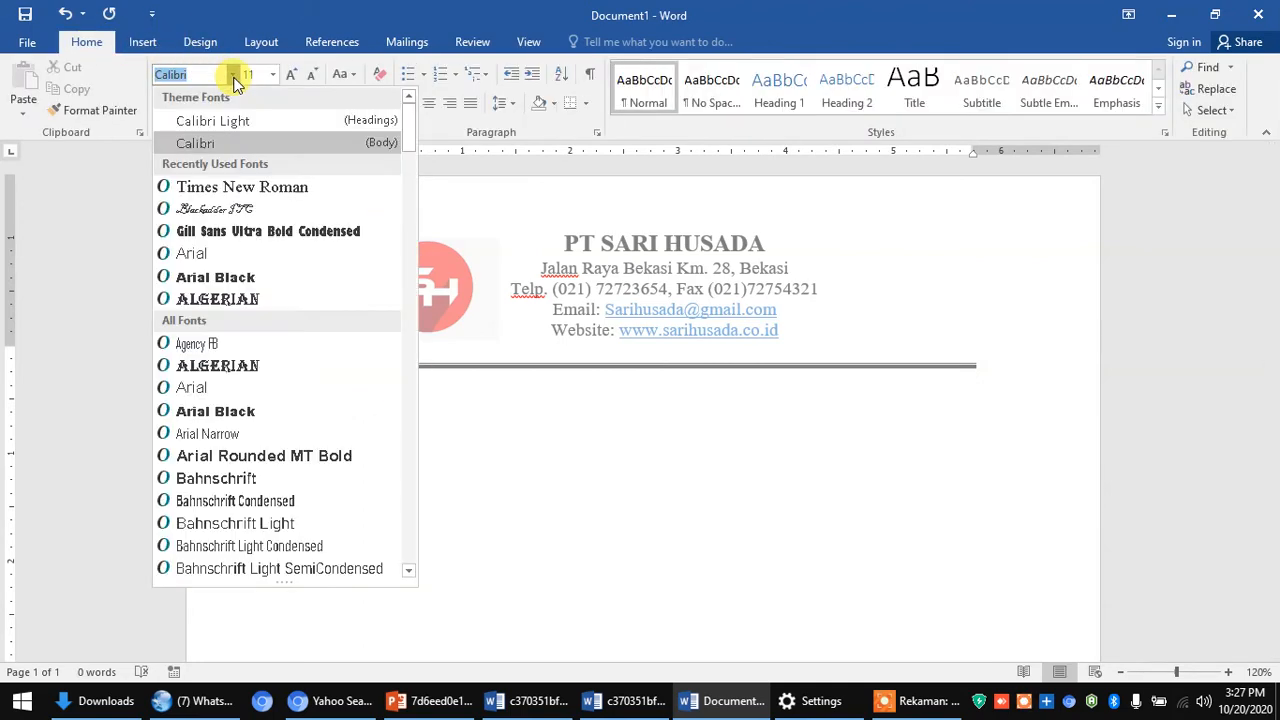
pyautogui.click(245, 190)
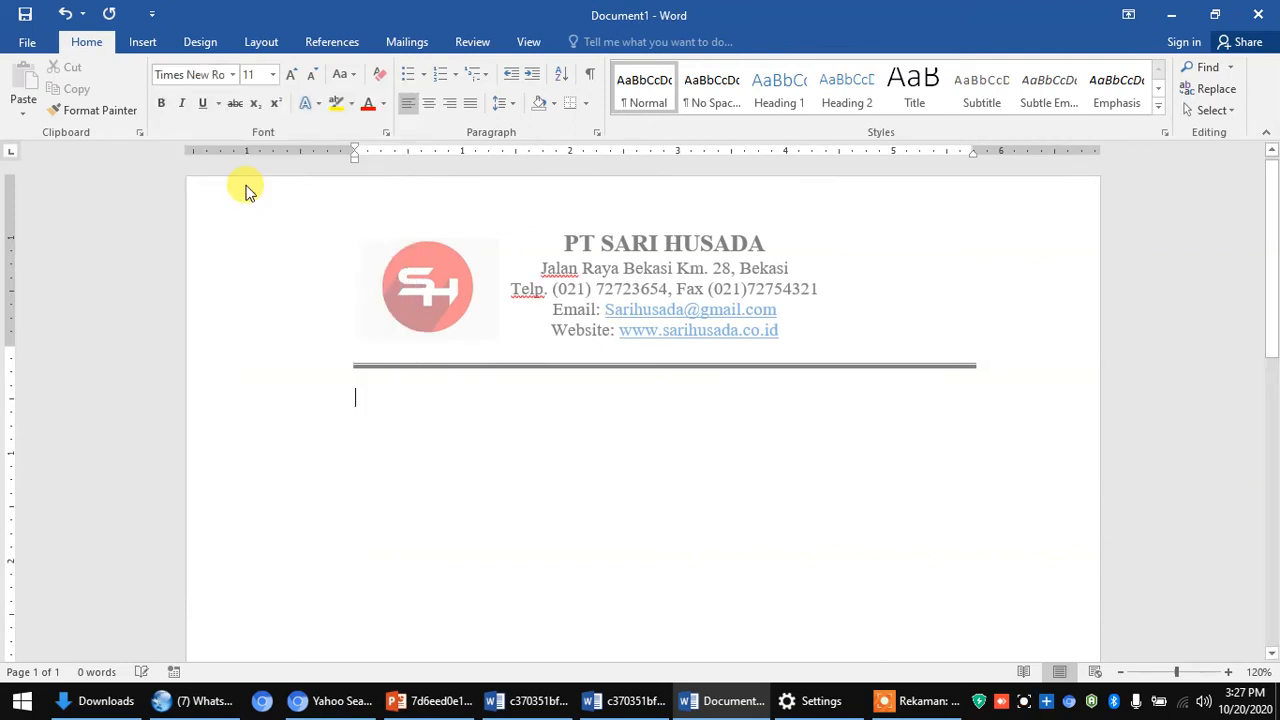
pyautogui.click(270, 75)
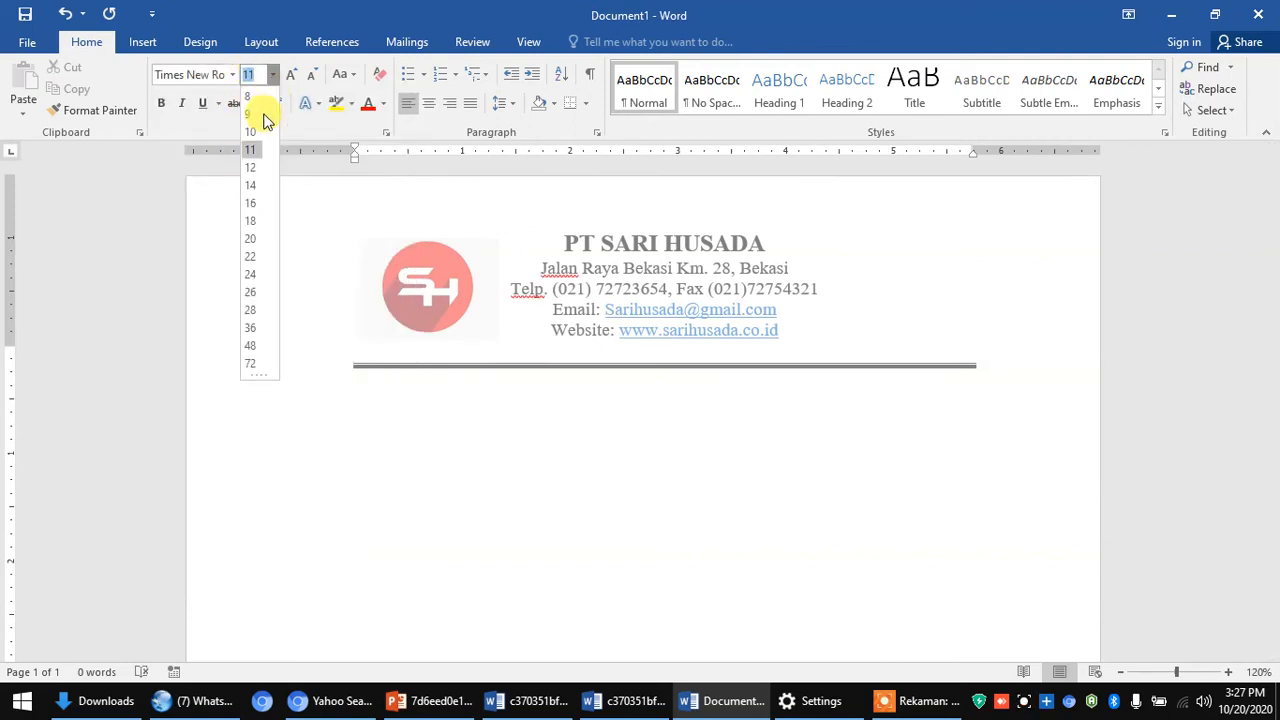
pyautogui.click(249, 167)
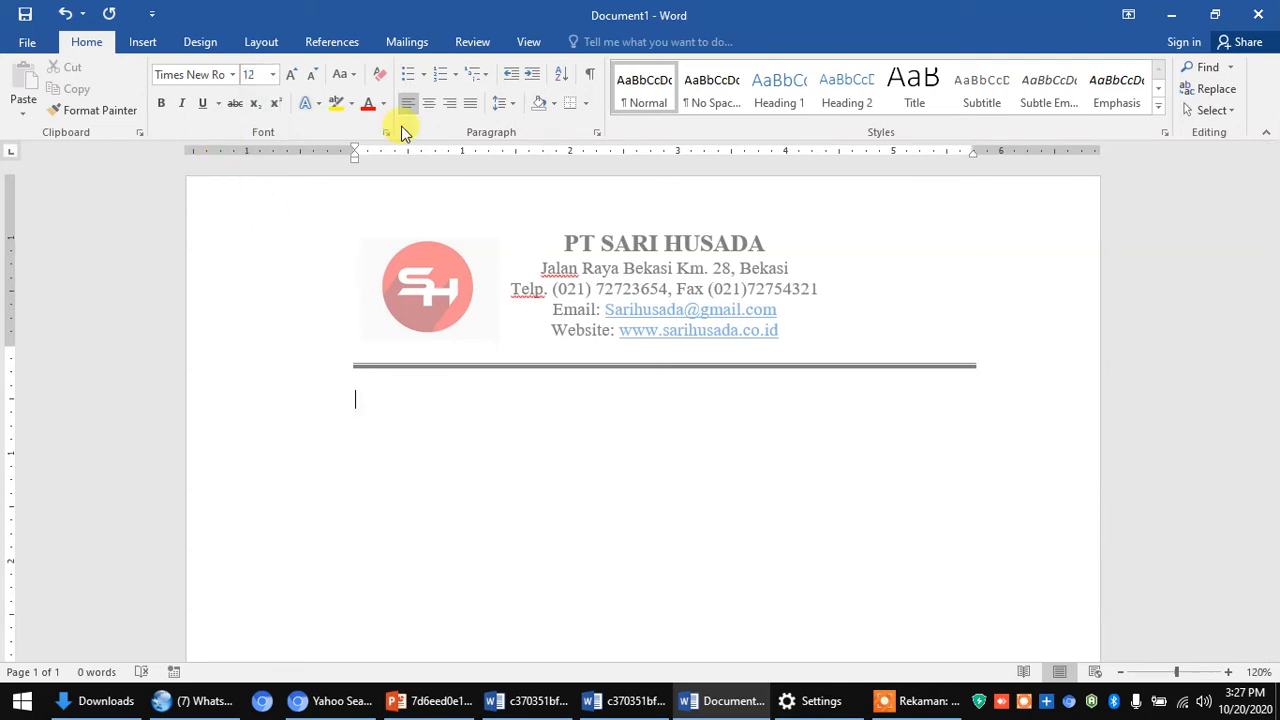
pyautogui.click(470, 104)
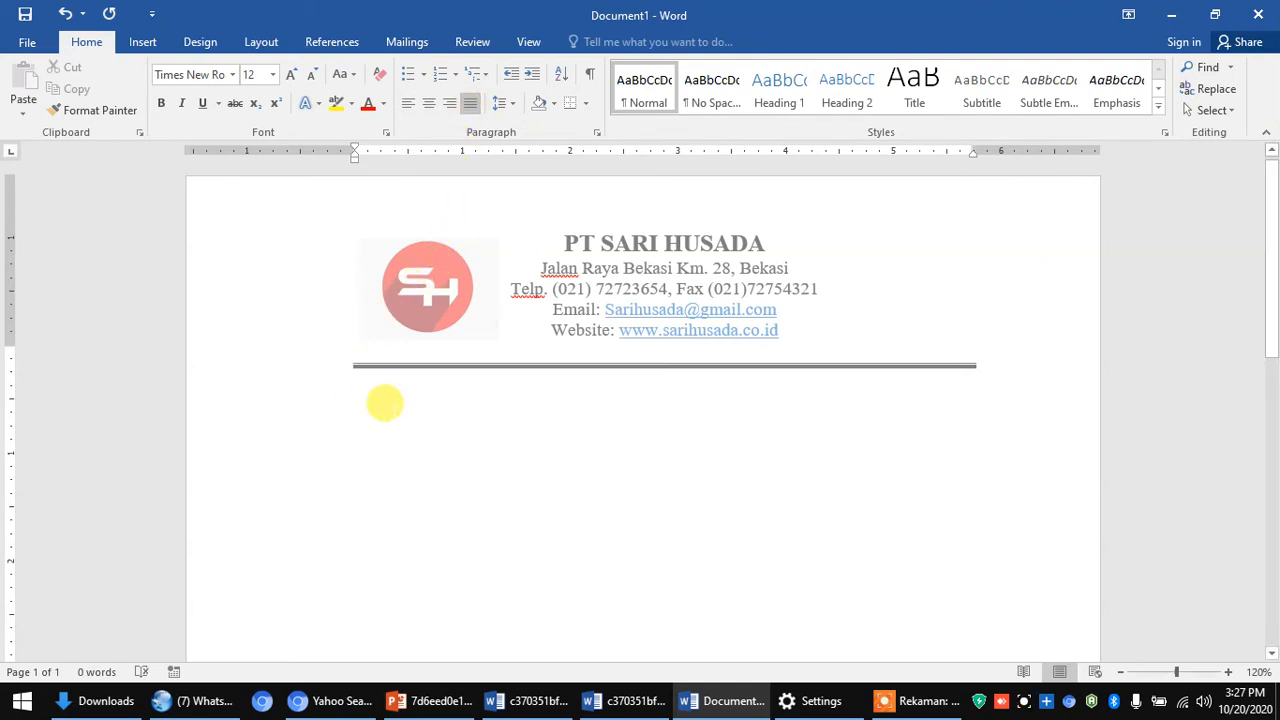
pyautogui.write('No.')
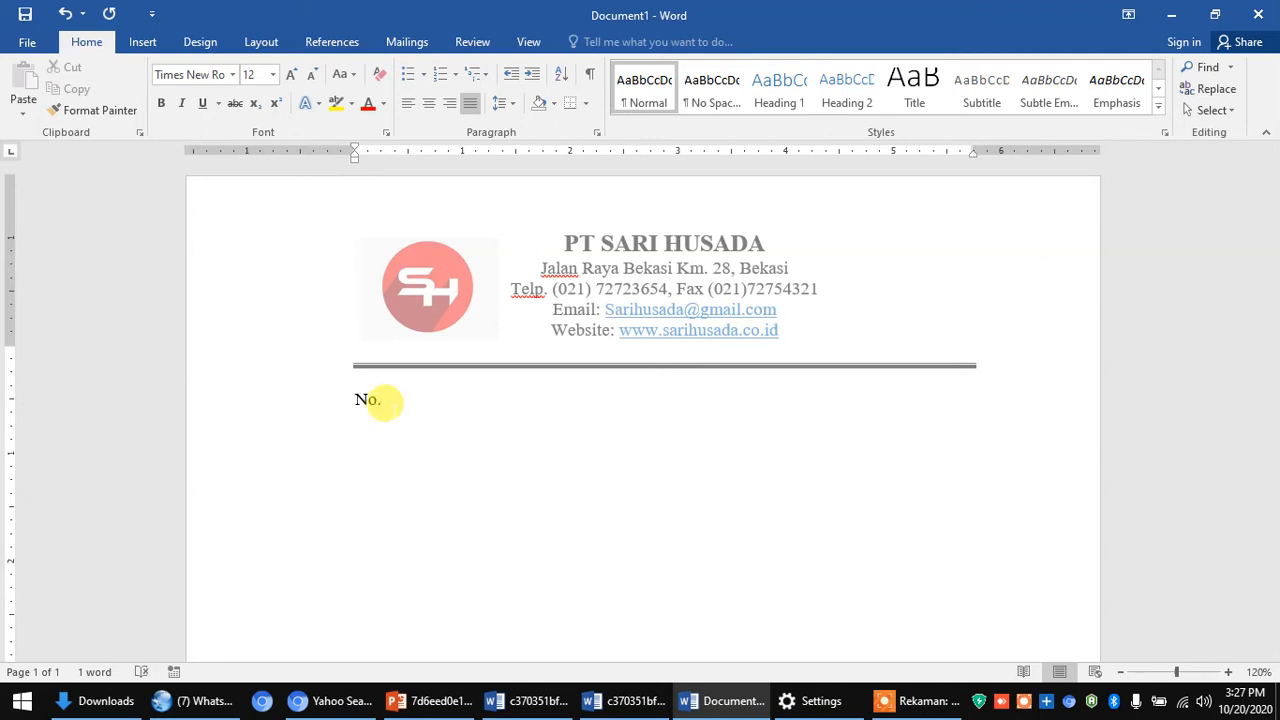
pyautogui.write('137')
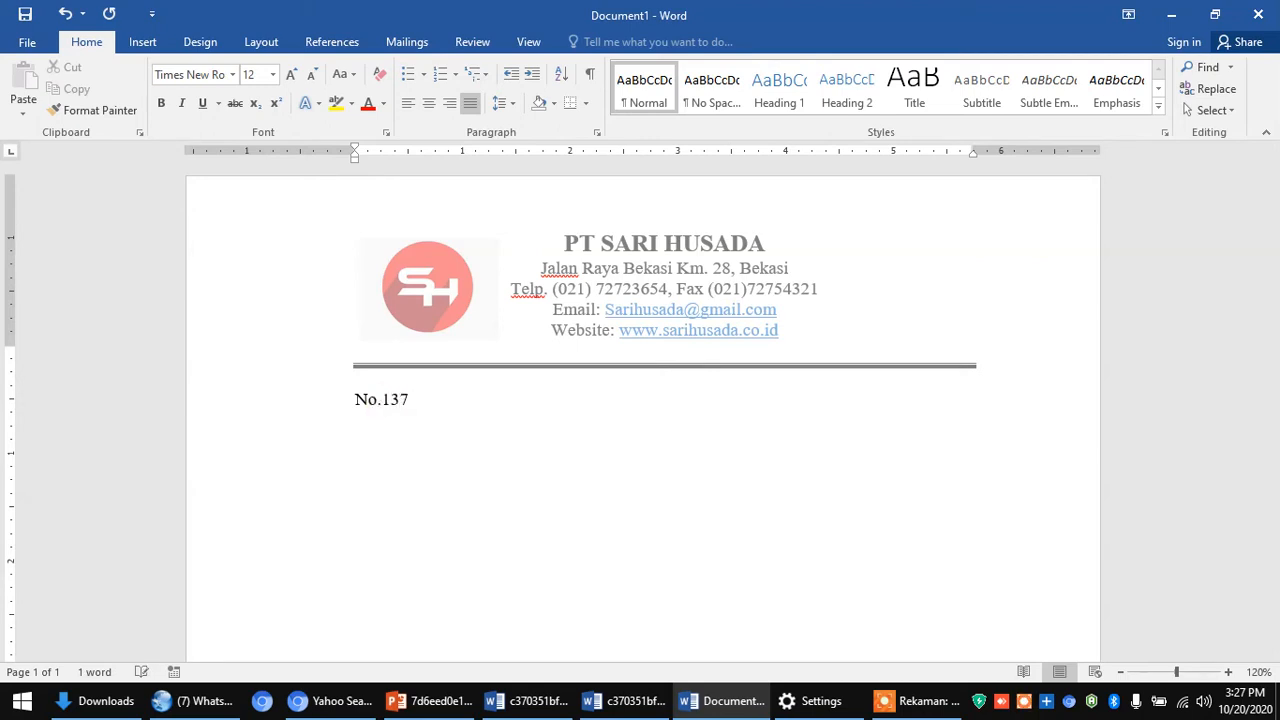
pyautogui.write('/')
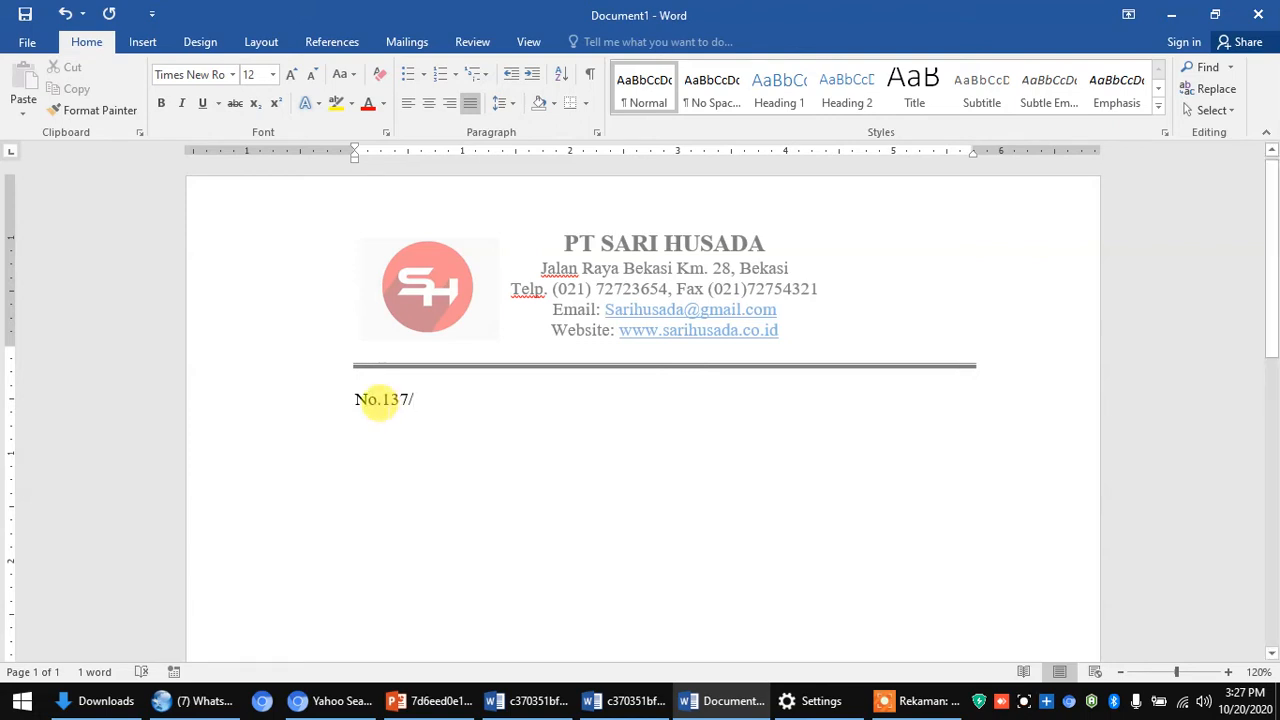
pyautogui.write('SH')
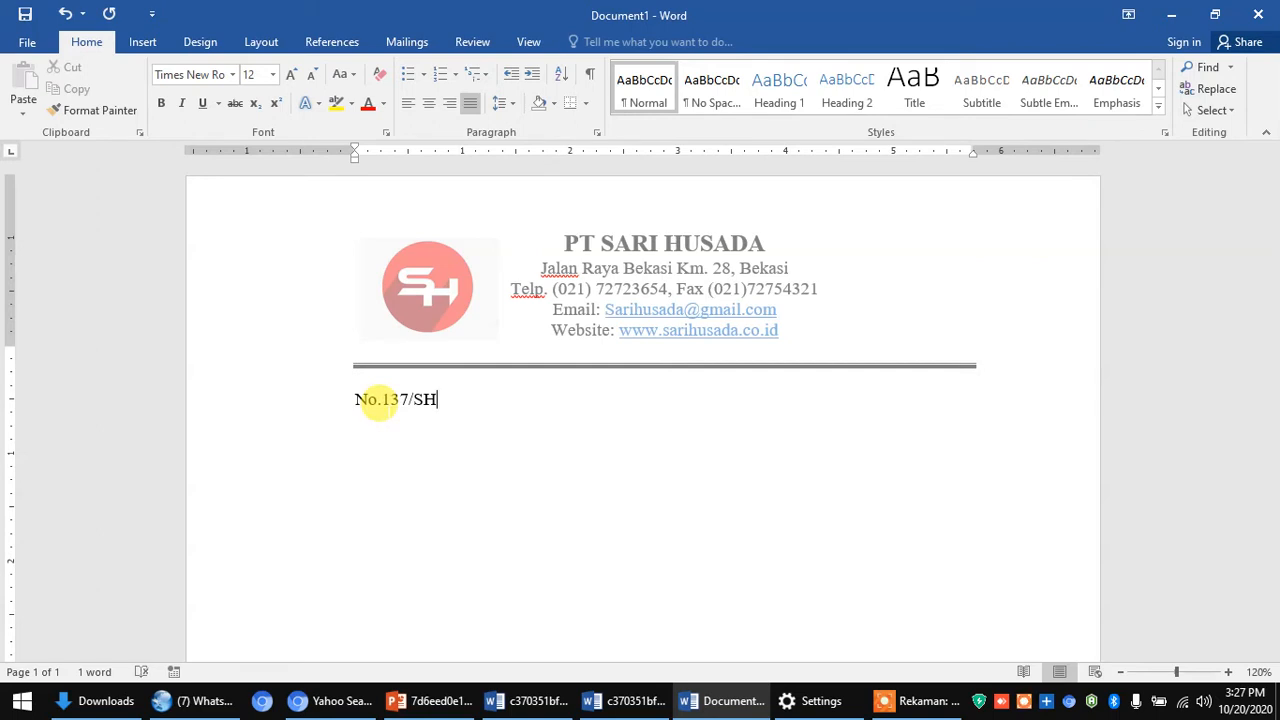
pyautogui.write('/')
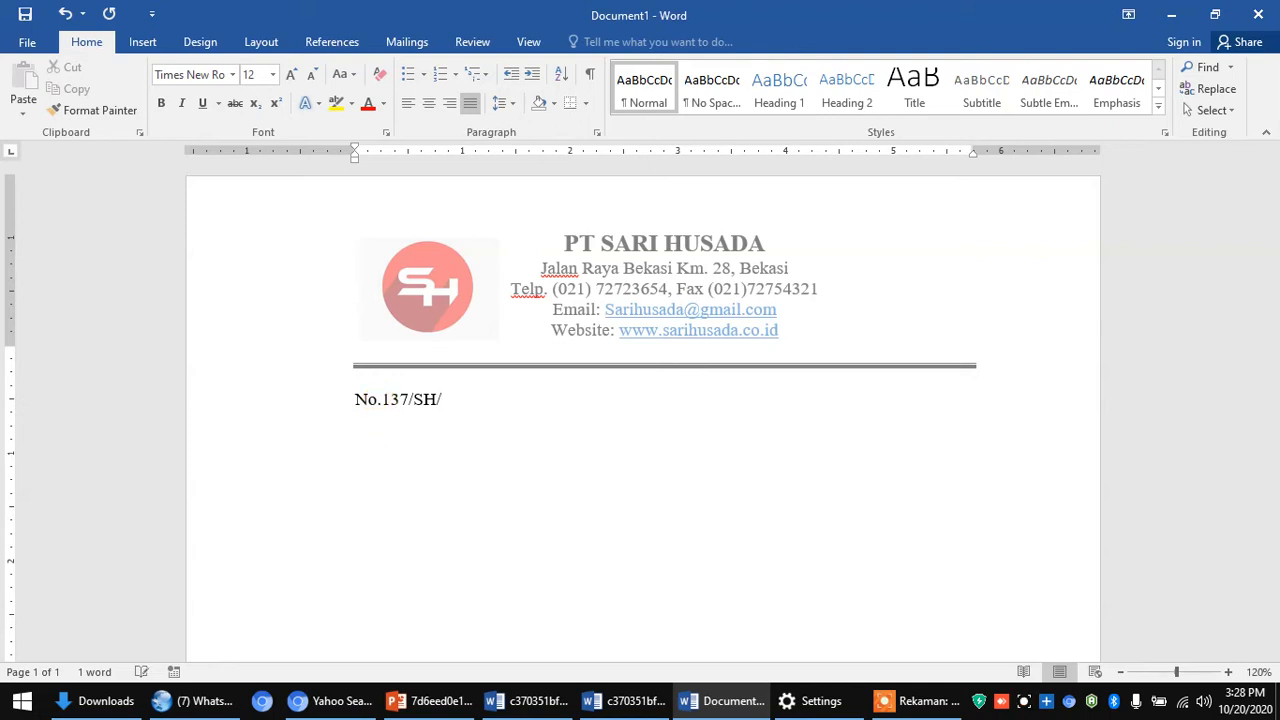
pyautogui.write('X/2020')
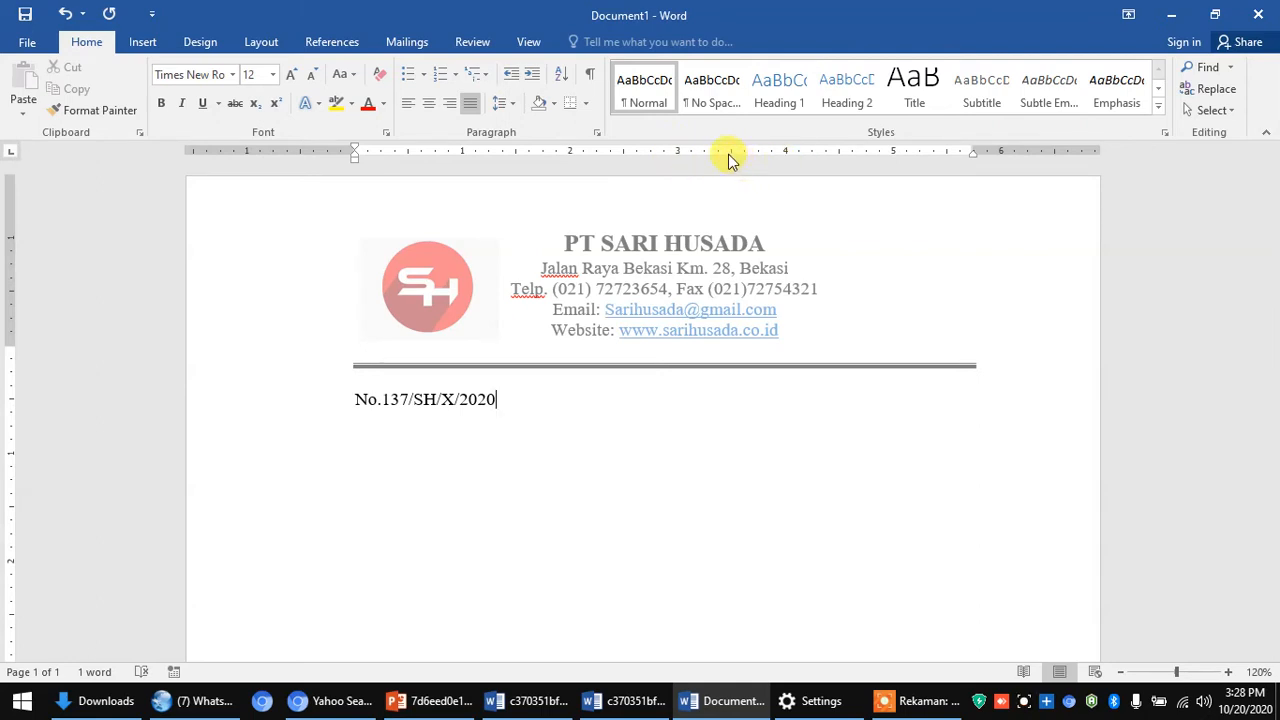
# - Tab across the reference-number line toward the date position on the right
pyautogui.press('Tab')
pyautogui.press('Tab')
pyautogui.press('Tab')
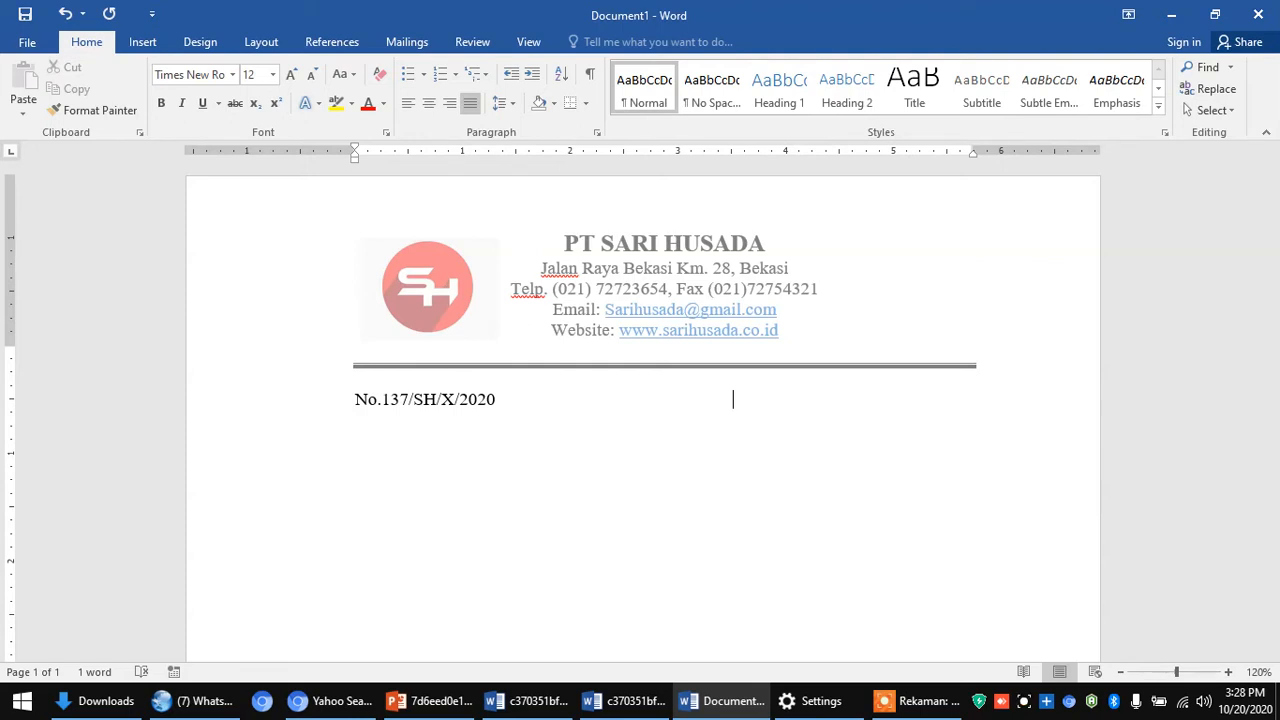
# - Type the date '20 Oktober 2020', correcting typos, and start a new line
pyautogui.write('20 Oktobo')
pyautogui.press('BackSpace')
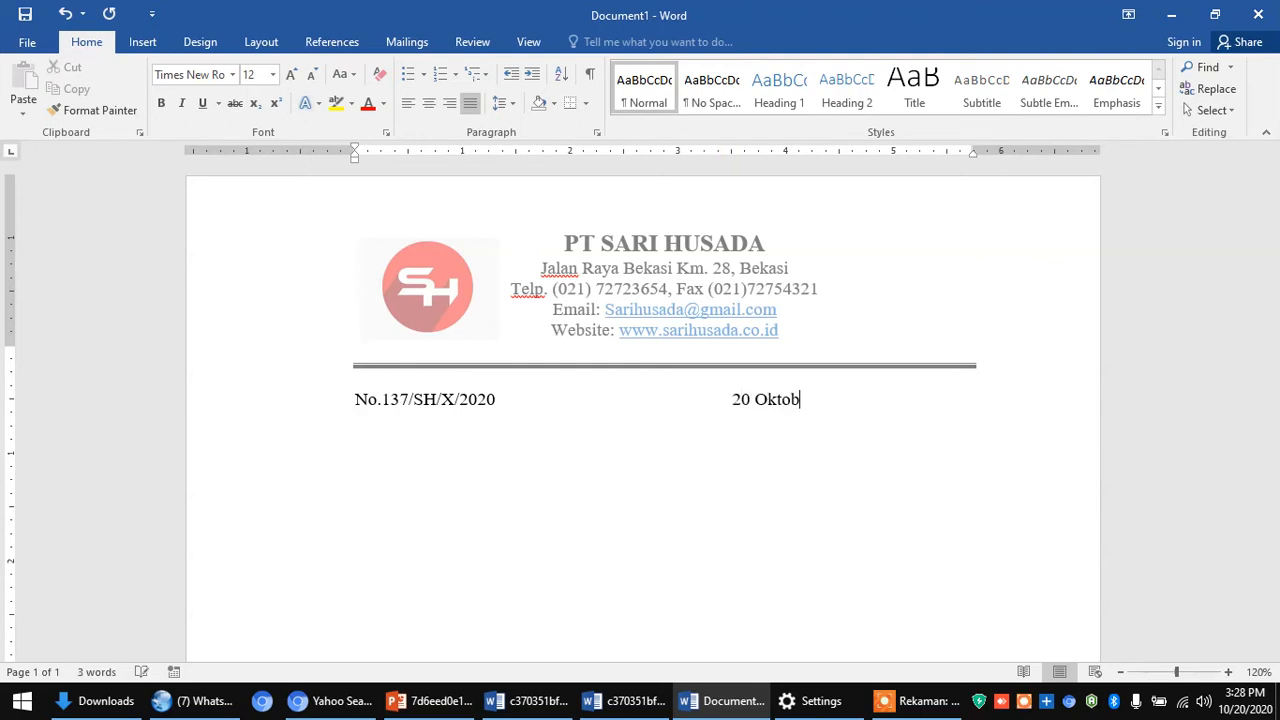
pyautogui.write('ber')
pyautogui.press('BackSpace')
pyautogui.press('BackSpace')
pyautogui.press('BackSpace')
pyautogui.write('er 2020')
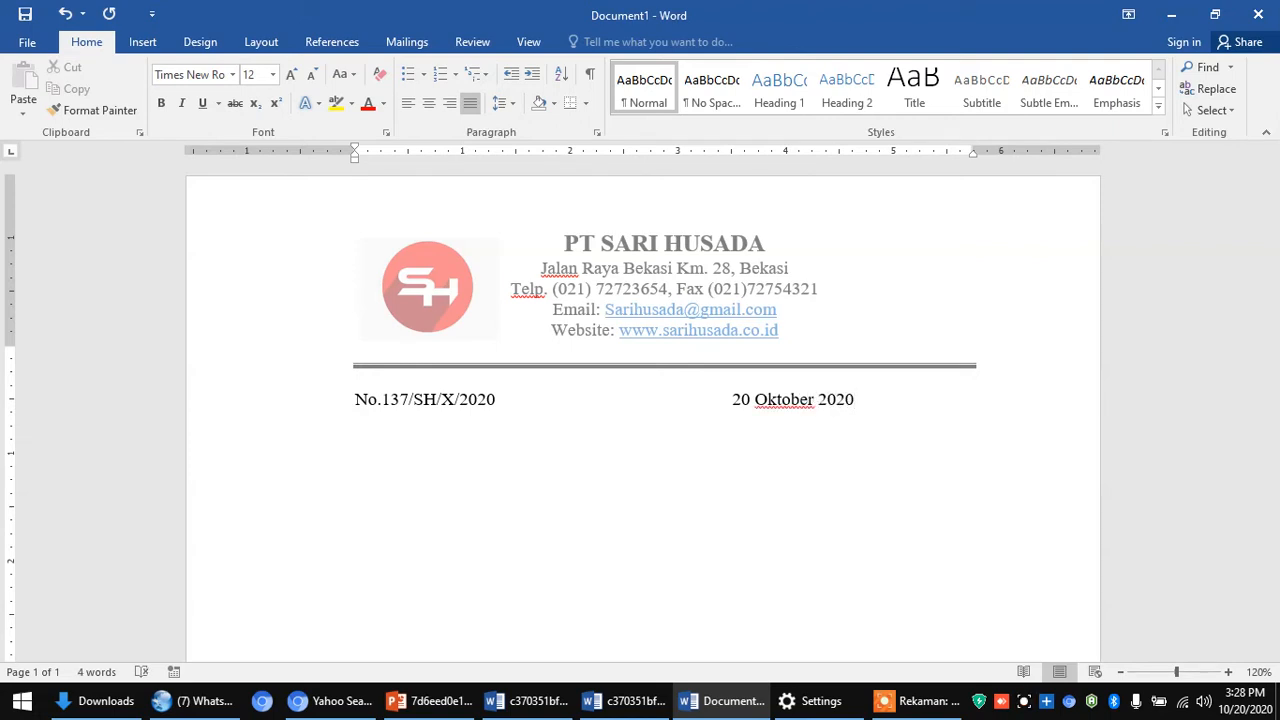
pyautogui.press('Return')
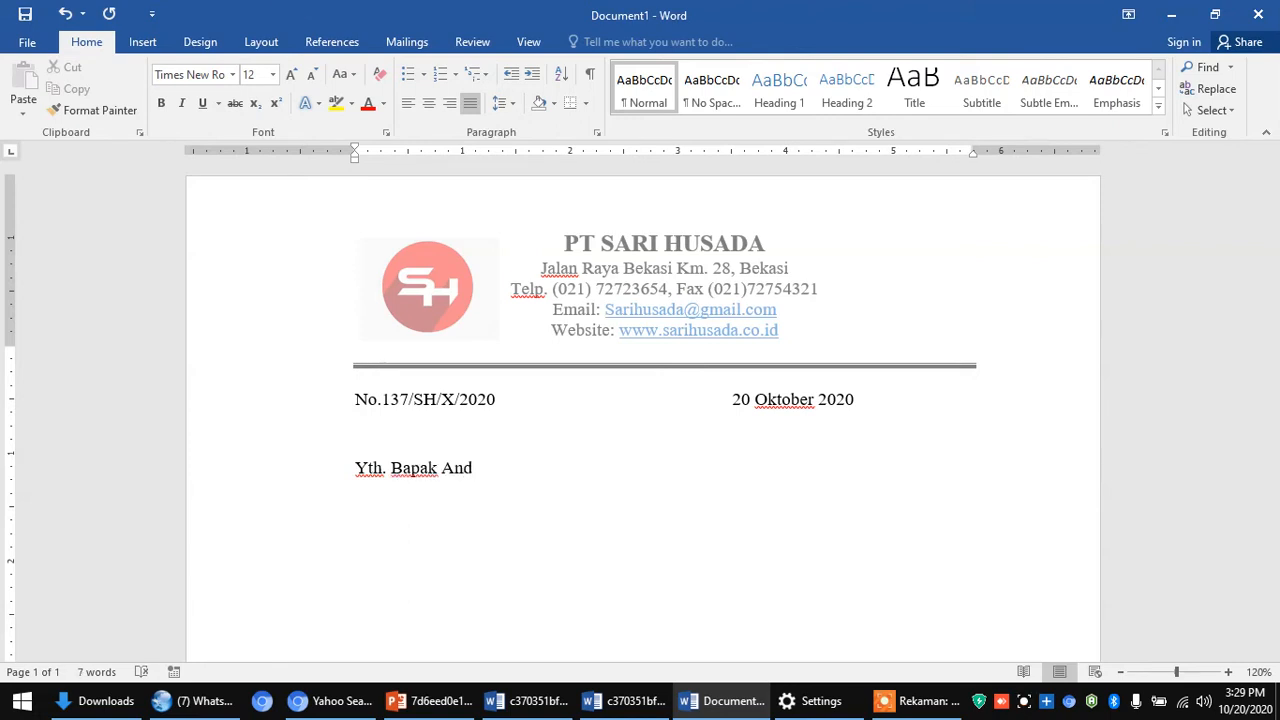
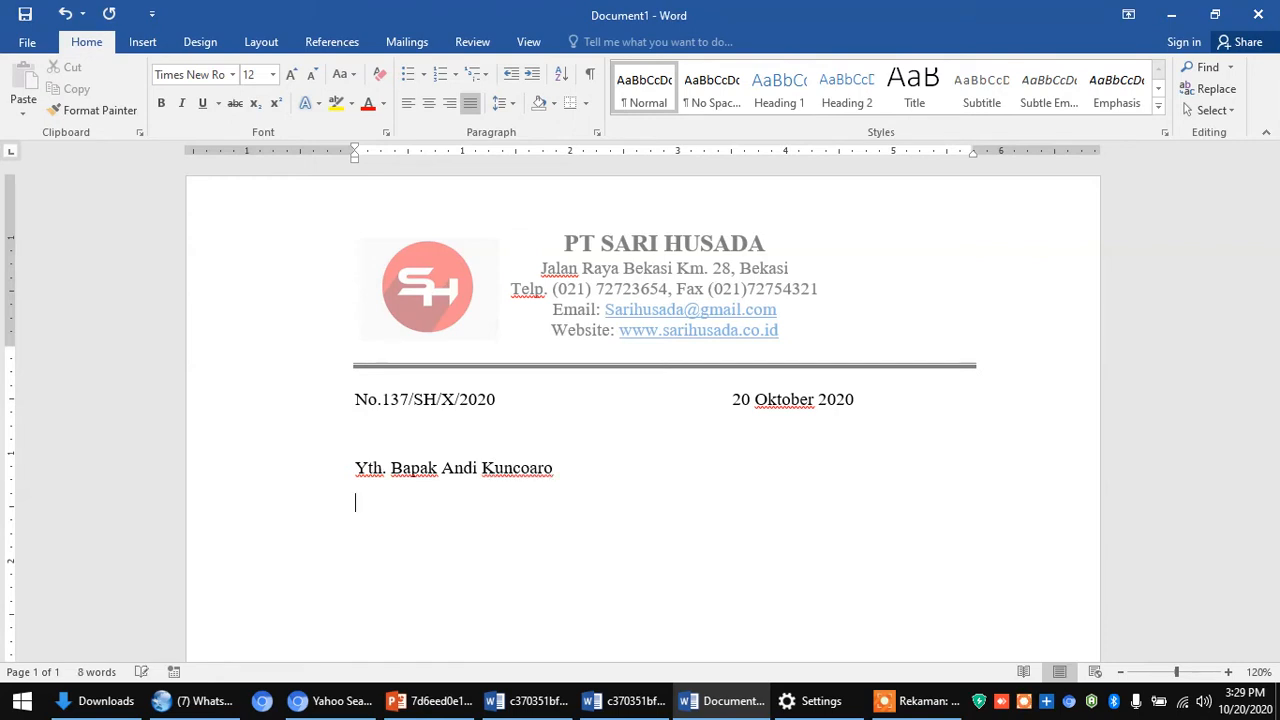
# - Enter the addressee line 'Yth. Bapak' with the recipient's name and company 'PT Aqua Golden'
pyautogui.write('PT Aquo')
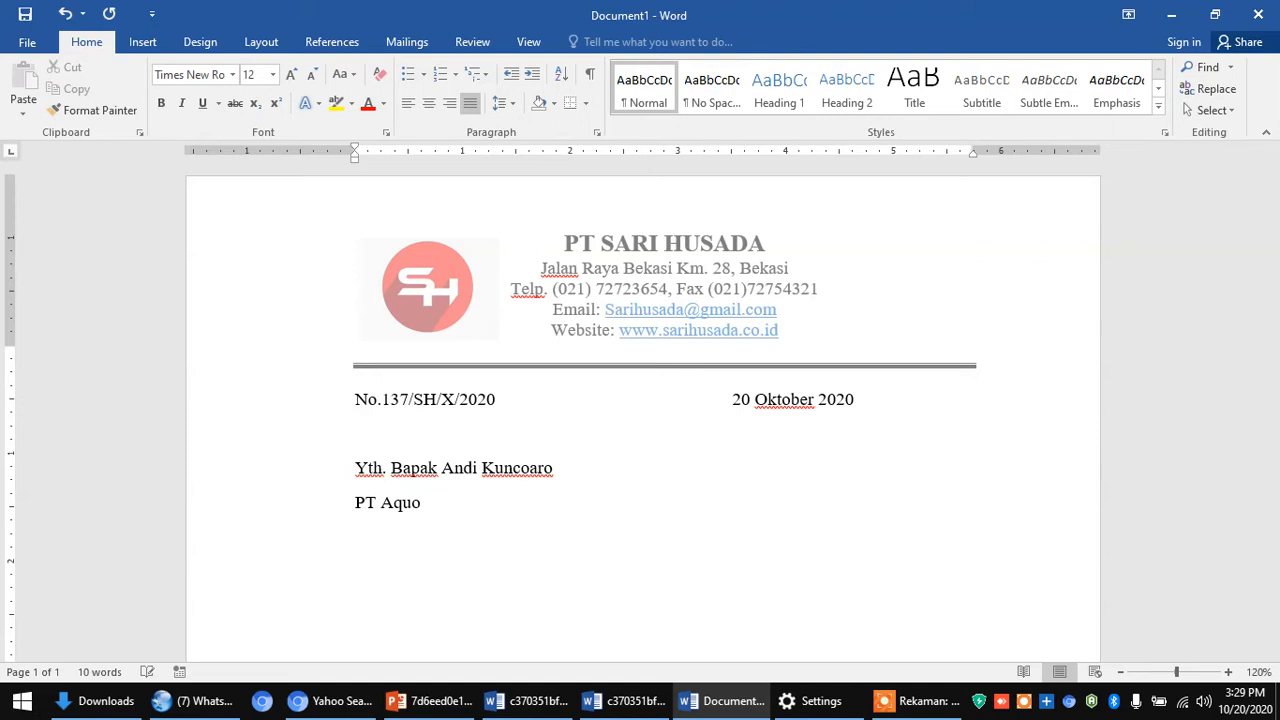
pyautogui.press('BackSpace')
pyautogui.write('a ')
pyautogui.write('Goo')
pyautogui.press('BackSpace')
pyautogui.write('lden')
pyautogui.press('Return')
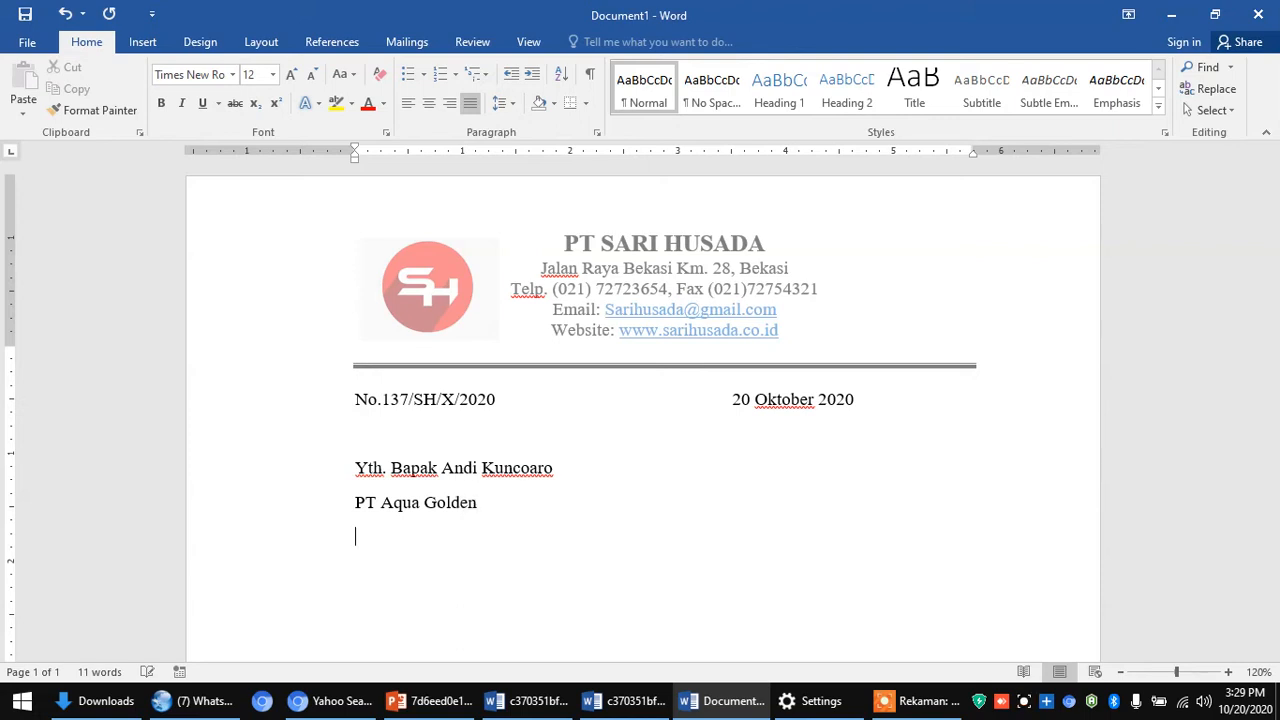
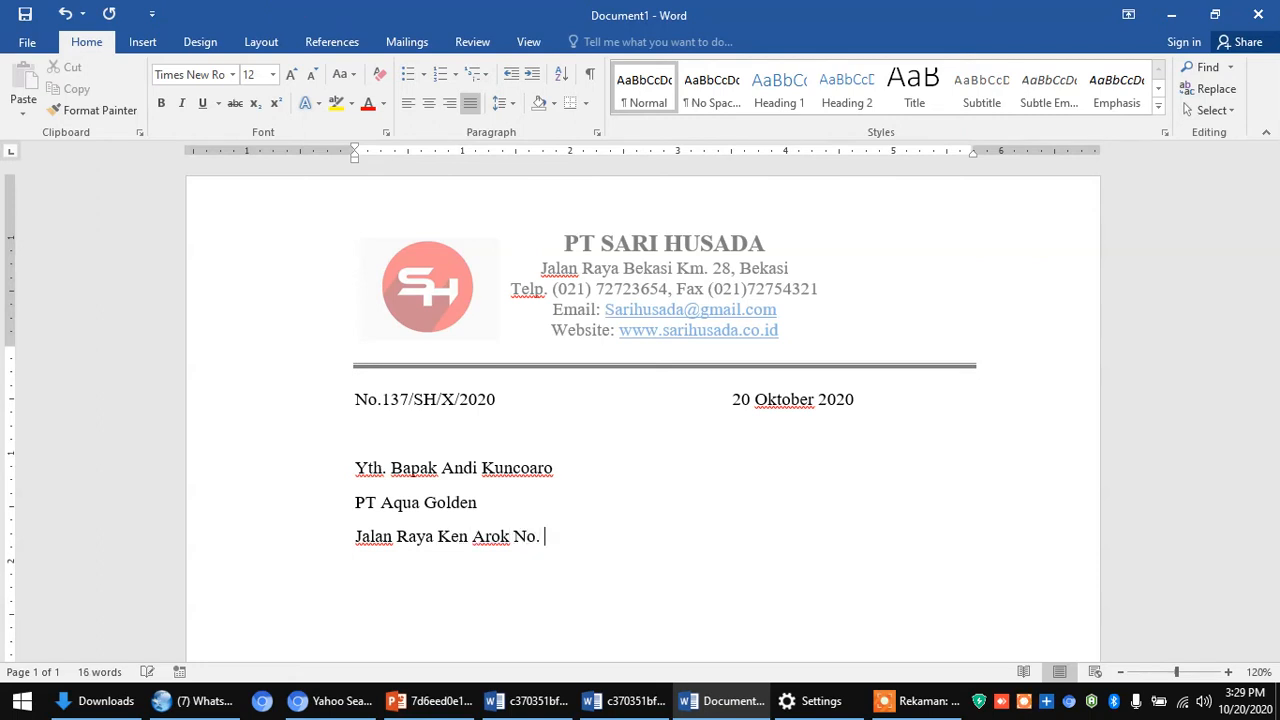
# - Add the company's street address and city on the next two lines
pyautogui.press('Return')
pyautogui.write('Kot')
pyautogui.press('BackSpace')
pyautogui.press('BackSpace')
pyautogui.press('BackSpace')
pyautogui.press('BackSpace')
pyautogui.press('Return')
pyautogui.write('Bogor')
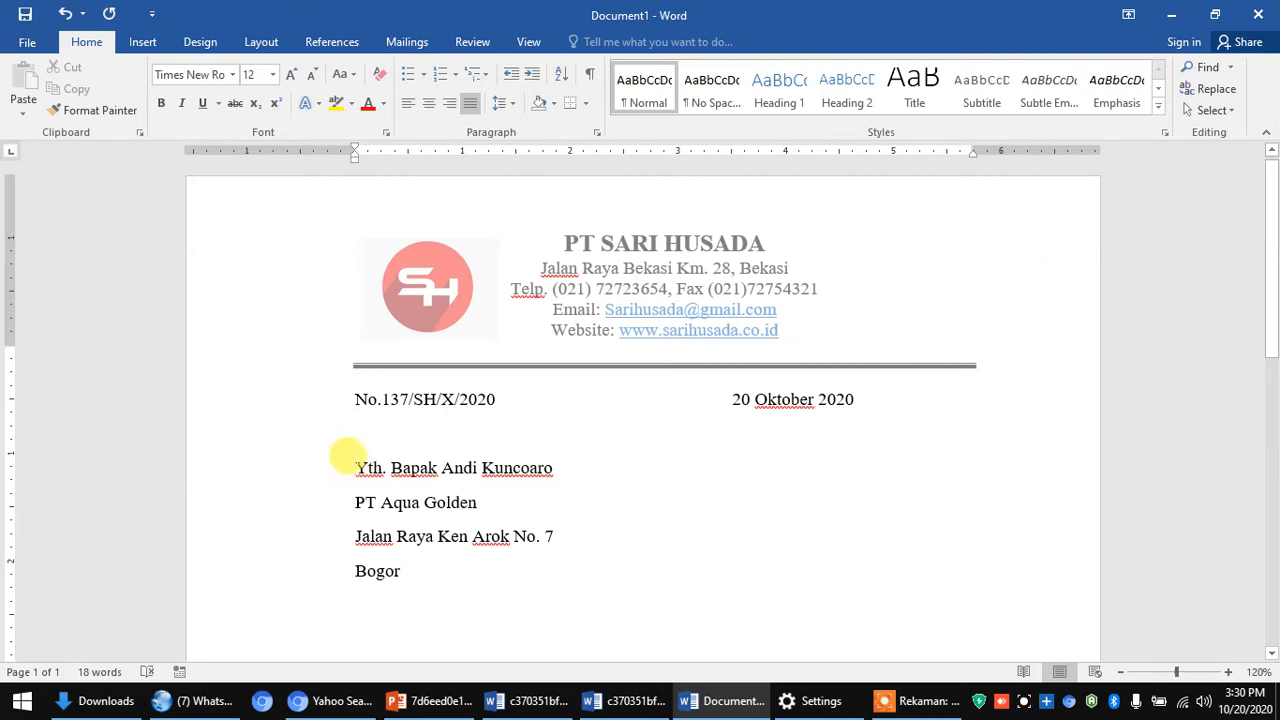
# - Remove space after paragraph from the four address lines and add a blank line below them
pyautogui.moveTo(355, 466); pyautogui.dragTo(400, 566)
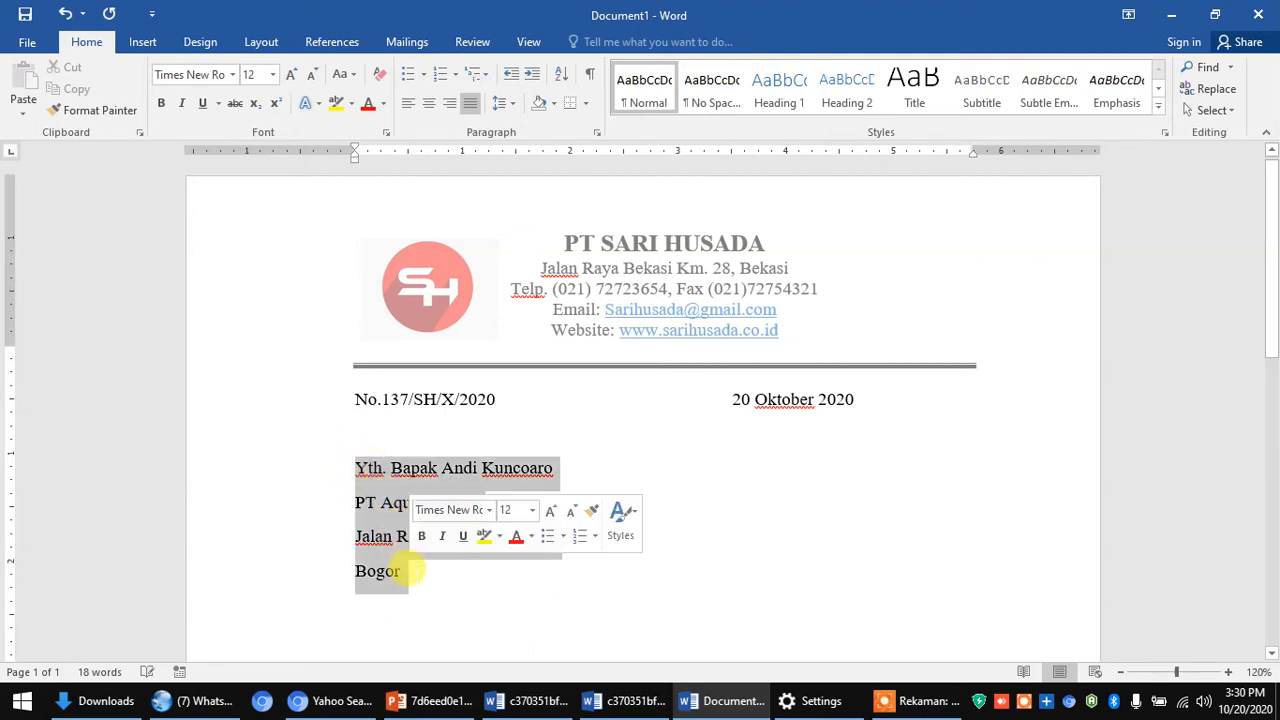
pyautogui.click(512, 108)
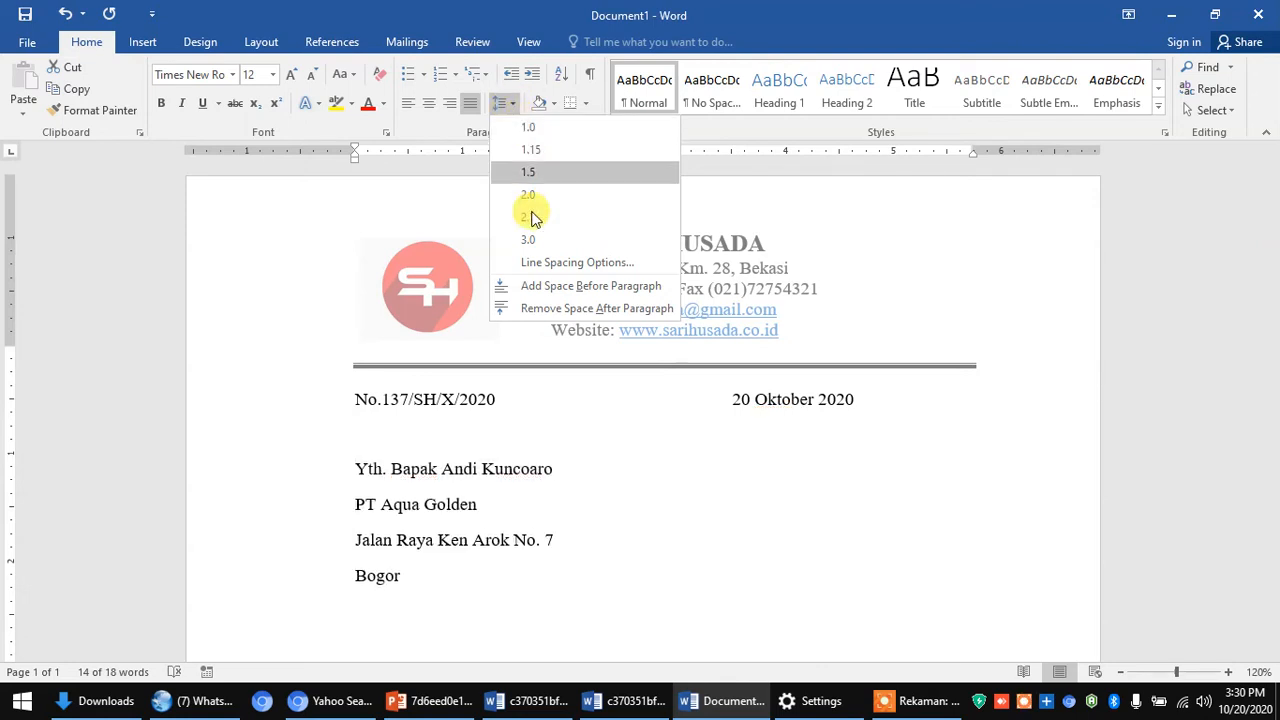
pyautogui.click(530, 310)
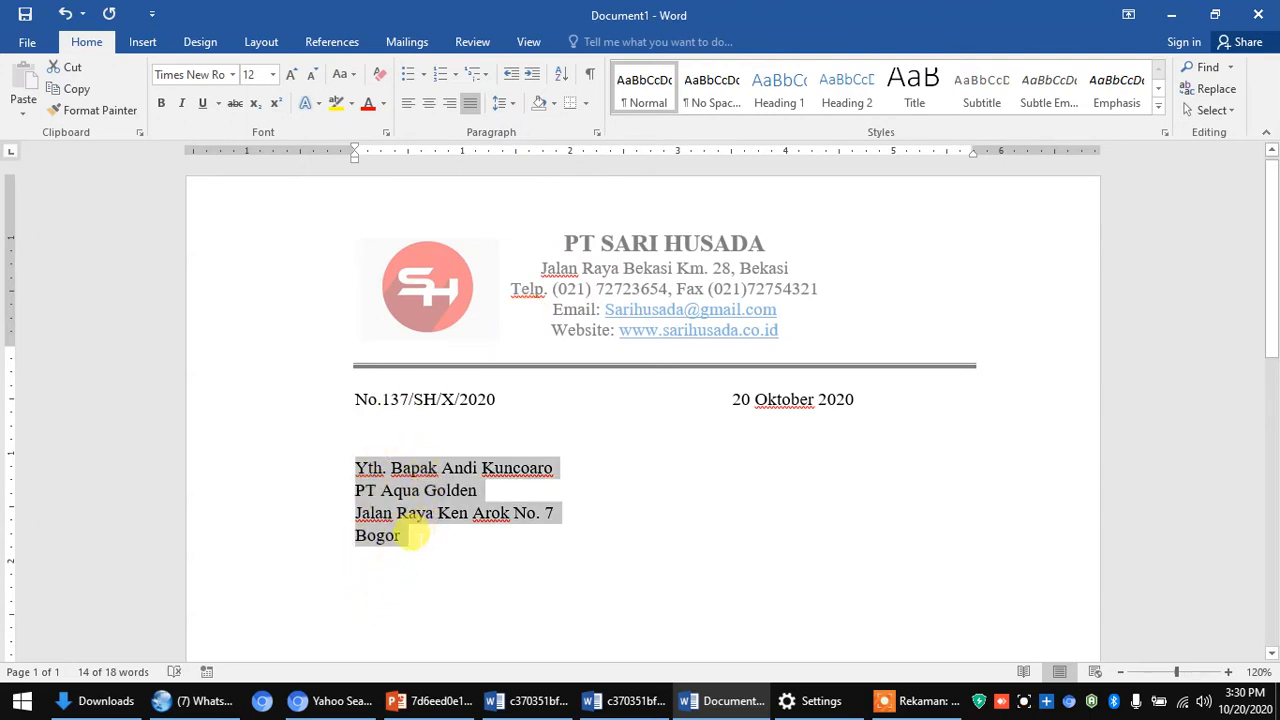
pyautogui.click(410, 535)
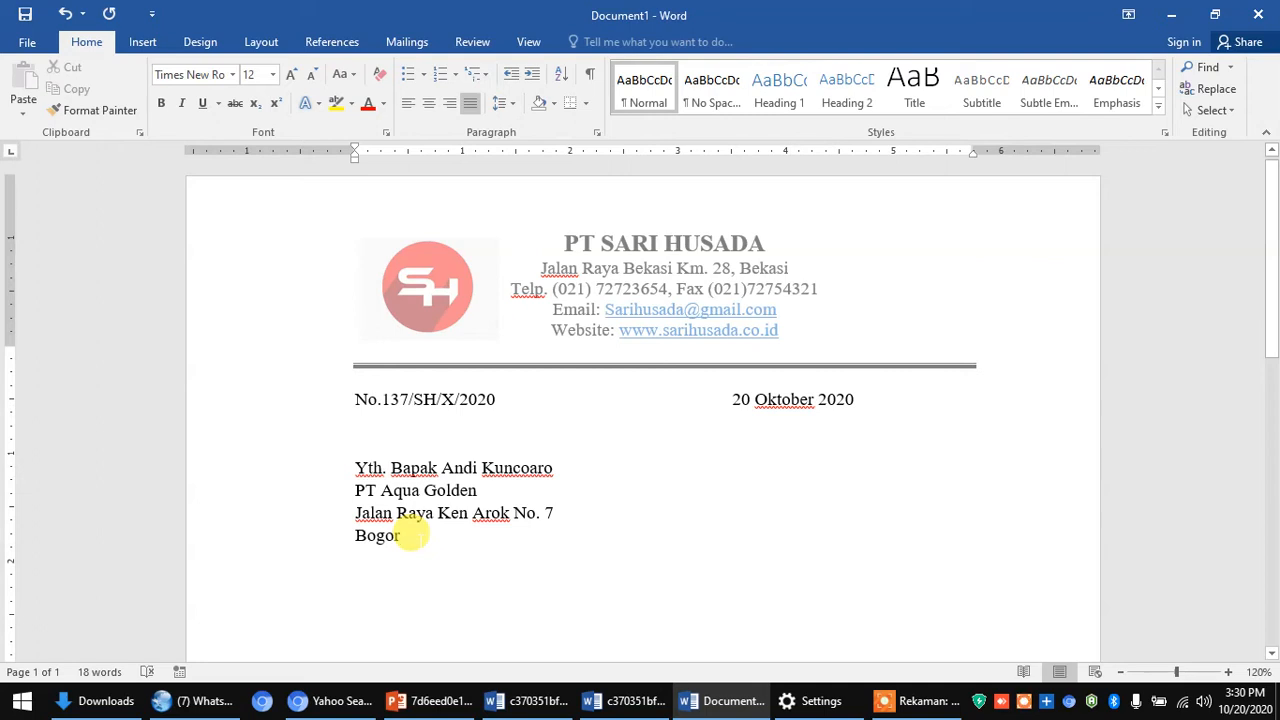
pyautogui.press('Return')
pyautogui.press('Return')
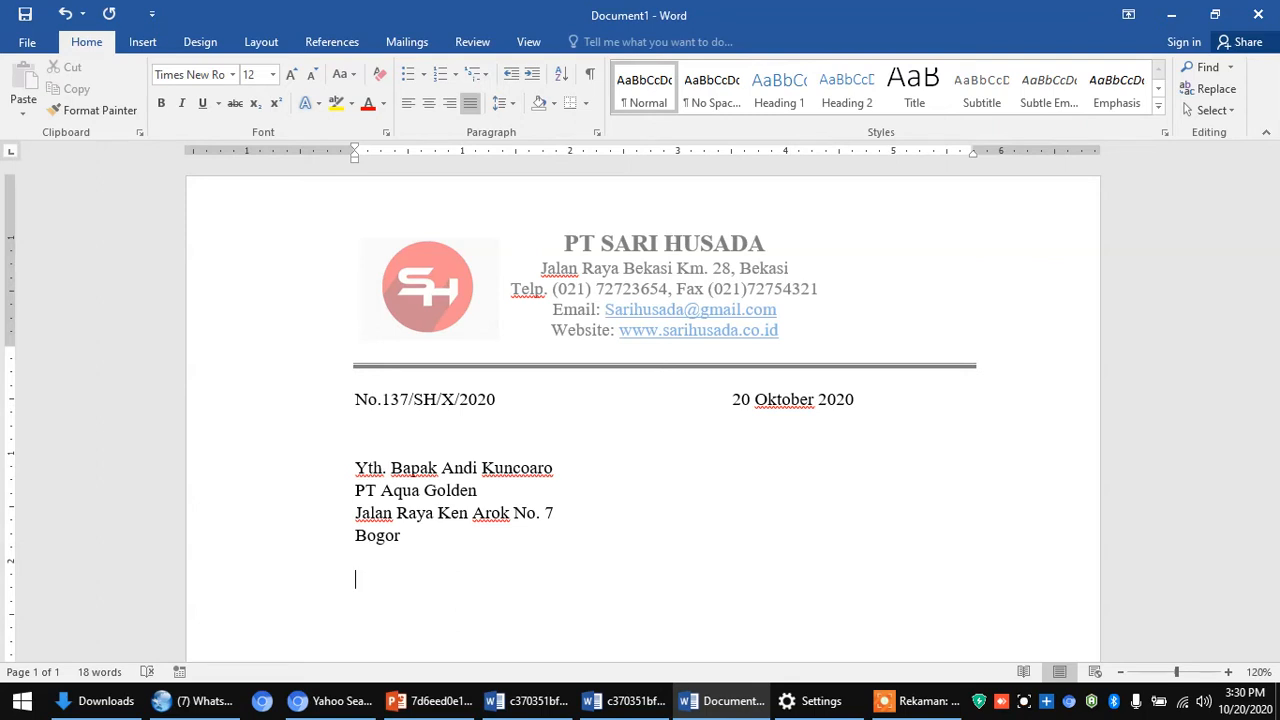
# - Type 'Perihal : Pemesanan Air Mineral' and, on the next line, 'Dengan hormat,'
pyautogui.write('Perihal :')
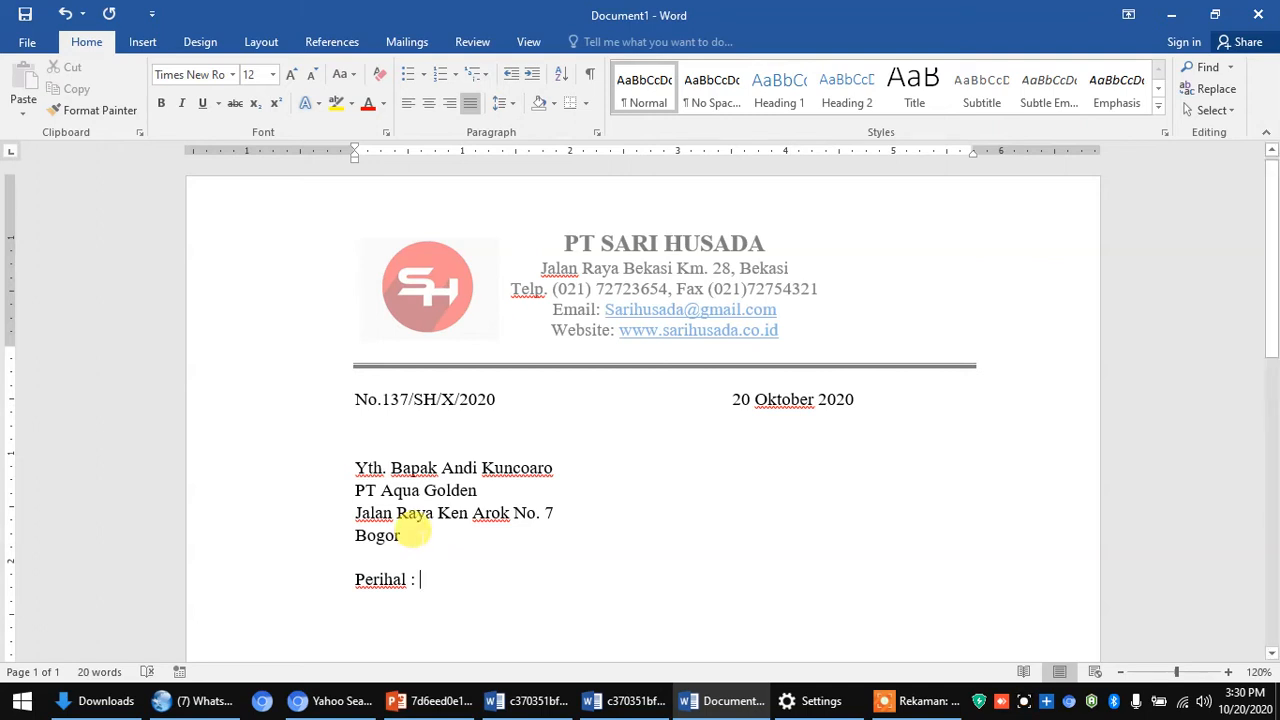
pyautogui.write('Peme')
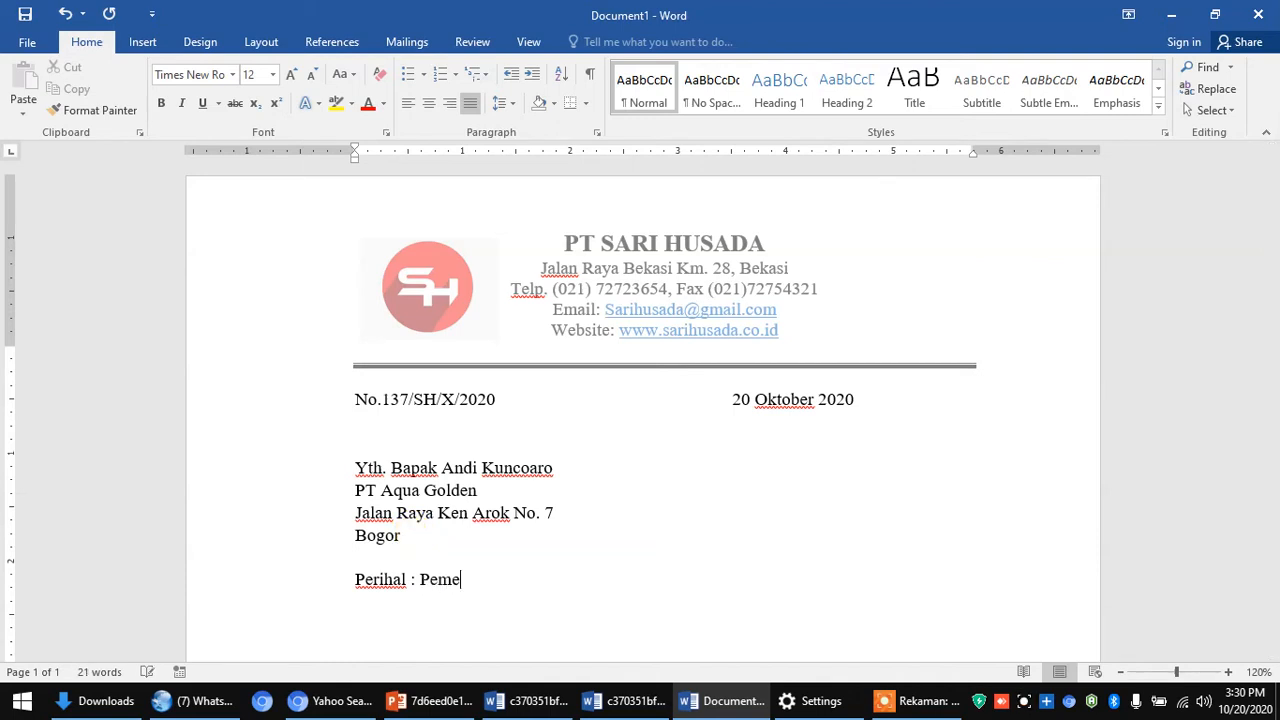
pyautogui.write('sanan A')
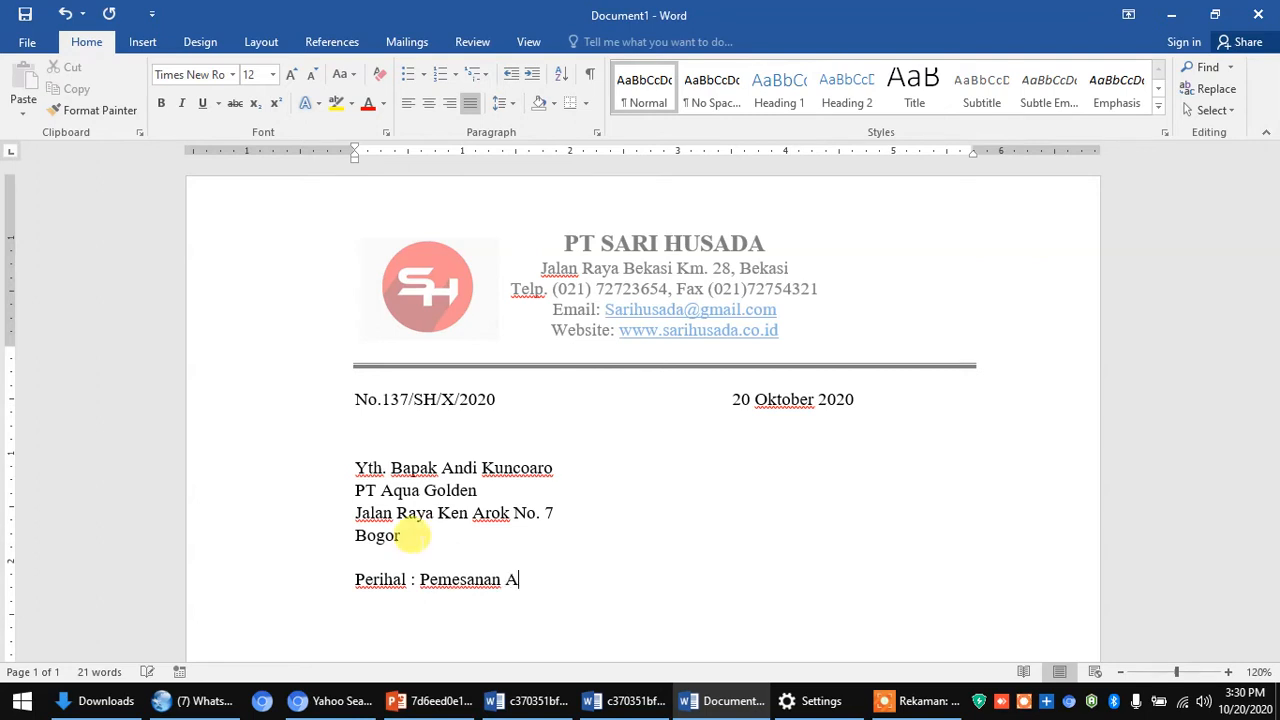
pyautogui.write('ir Mineral')
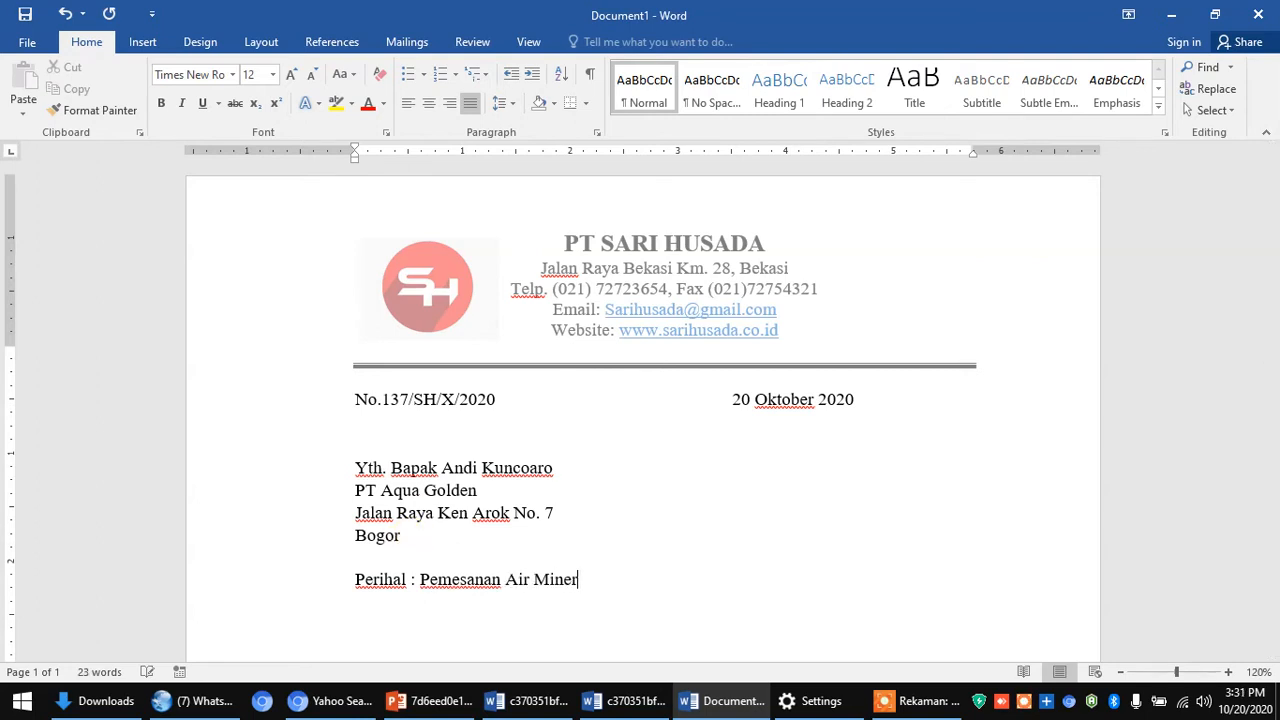
pyautogui.press('Return')
pyautogui.press('Return')
pyautogui.write('Dengan ')
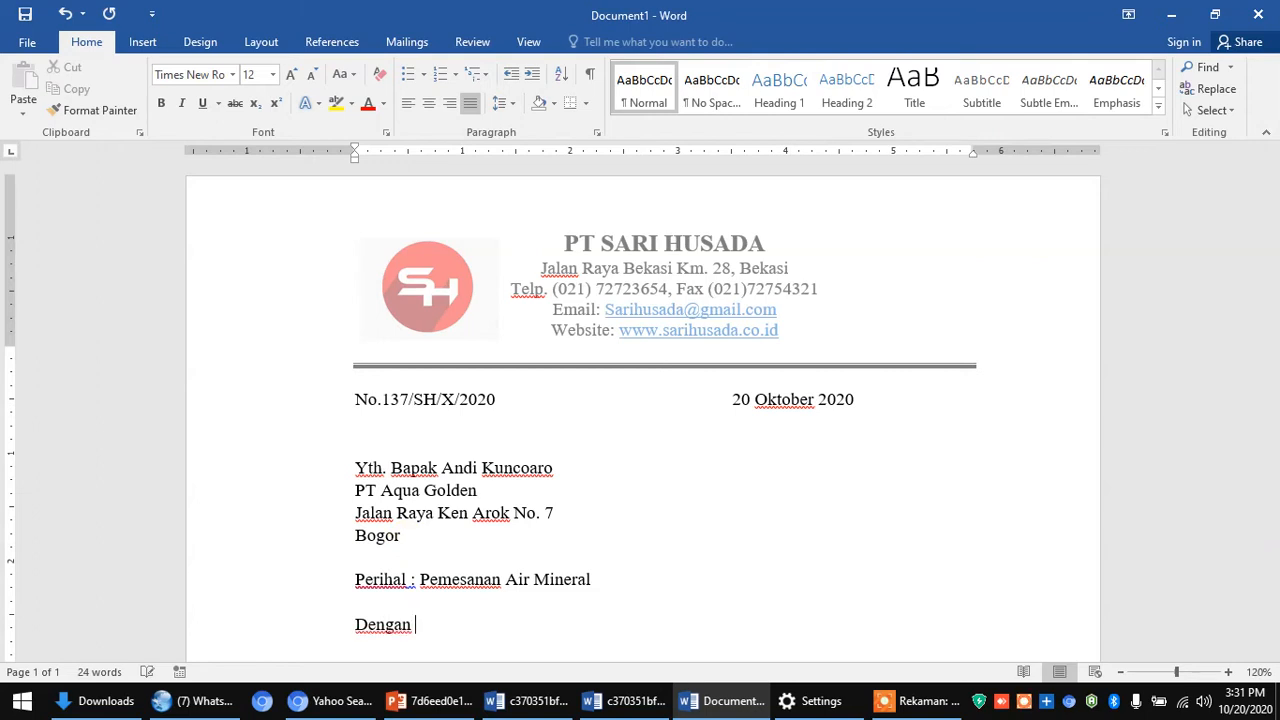
pyautogui.write('hormat')
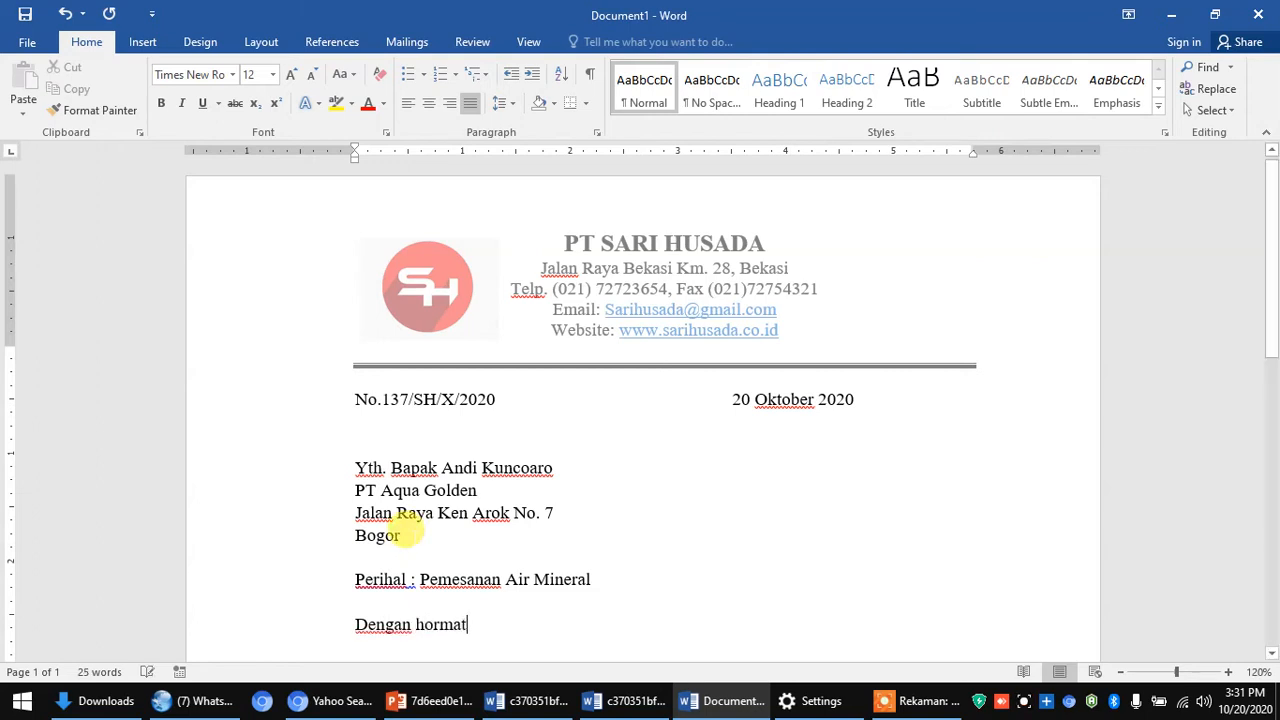
pyautogui.write(',')
pyautogui.press('Return')
pyautogui.press('Return')
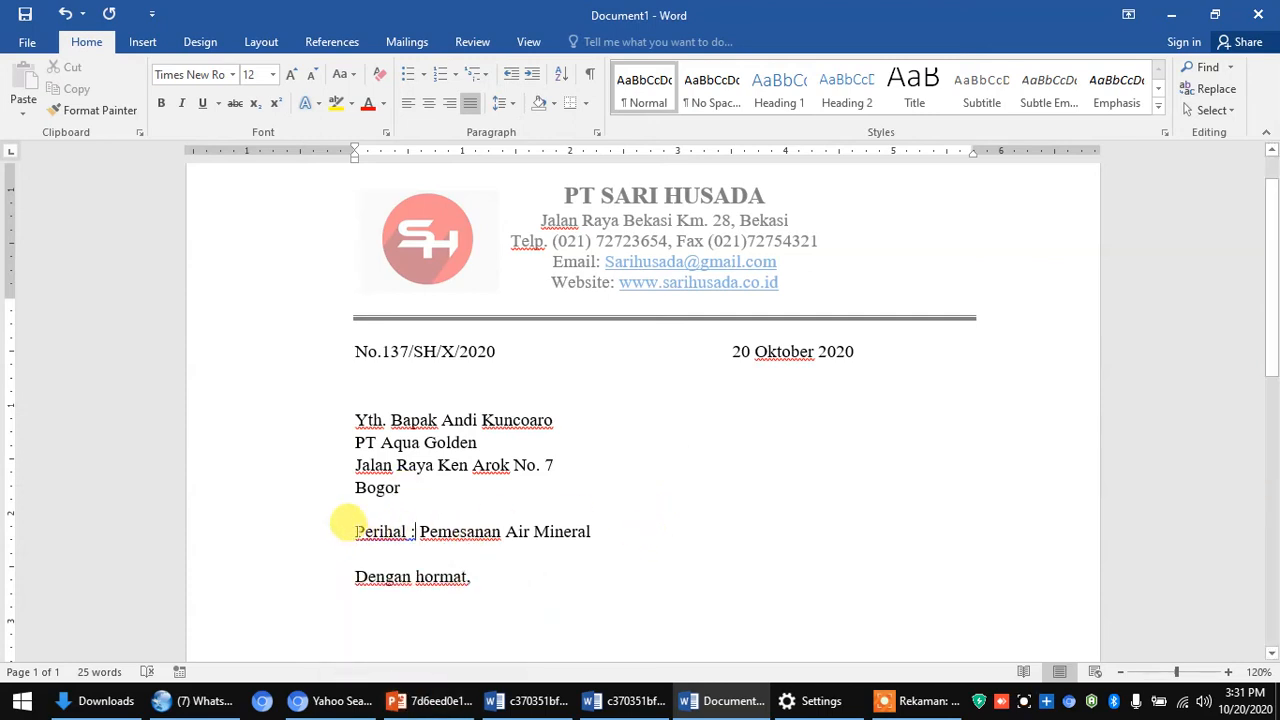
# - Center and bold the 'Perihal : Pemesanan Air Mineral' line
pyautogui.moveTo(346, 528); pyautogui.dragTo(600, 528)
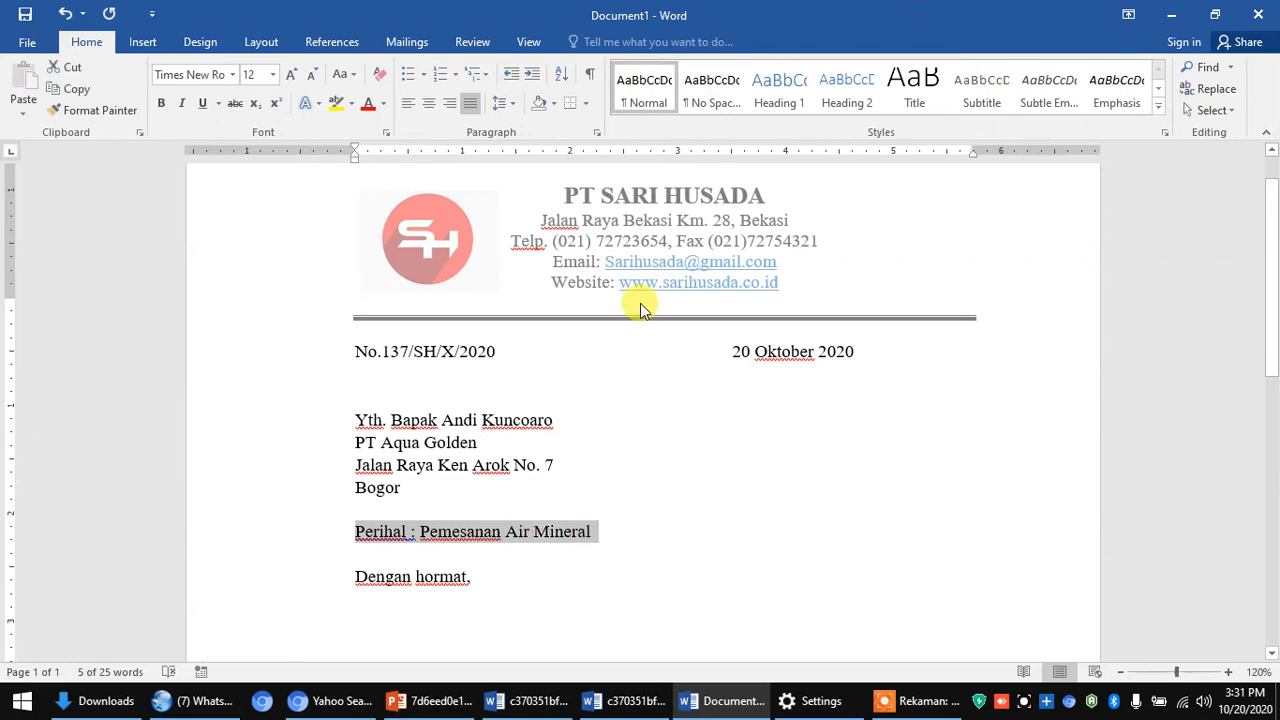
pyautogui.click(428, 103)
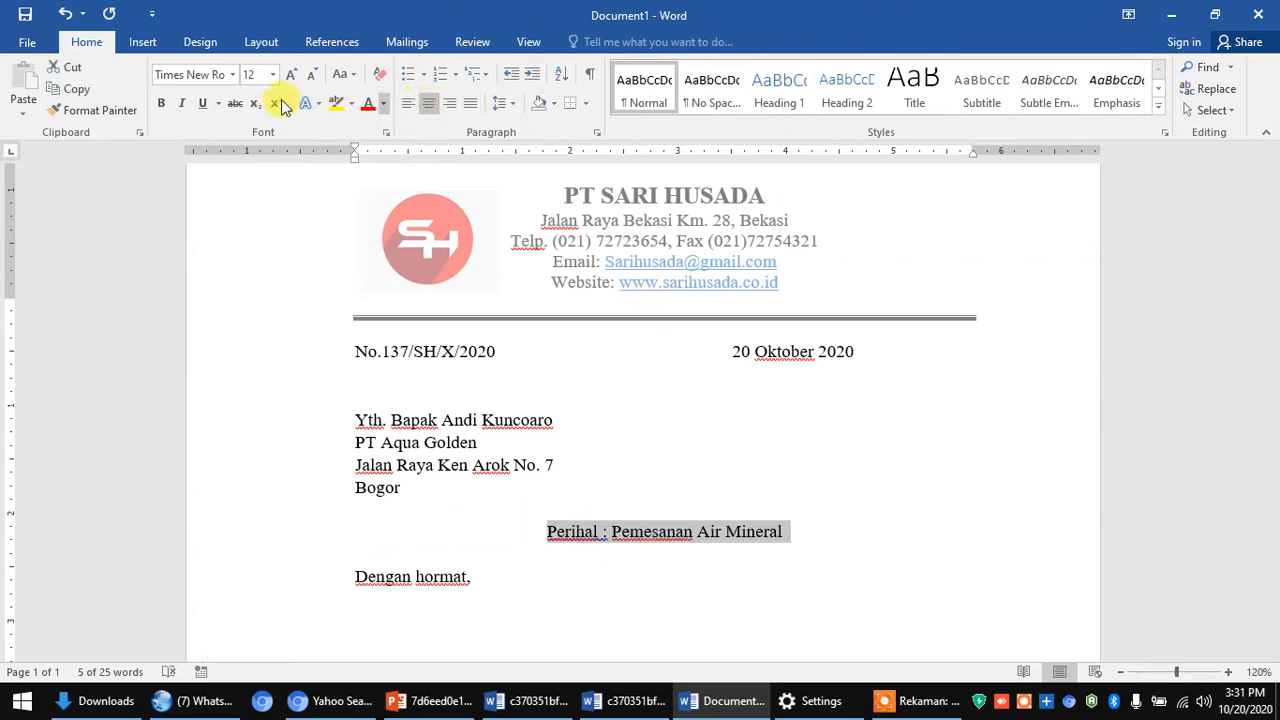
pyautogui.click(162, 103)
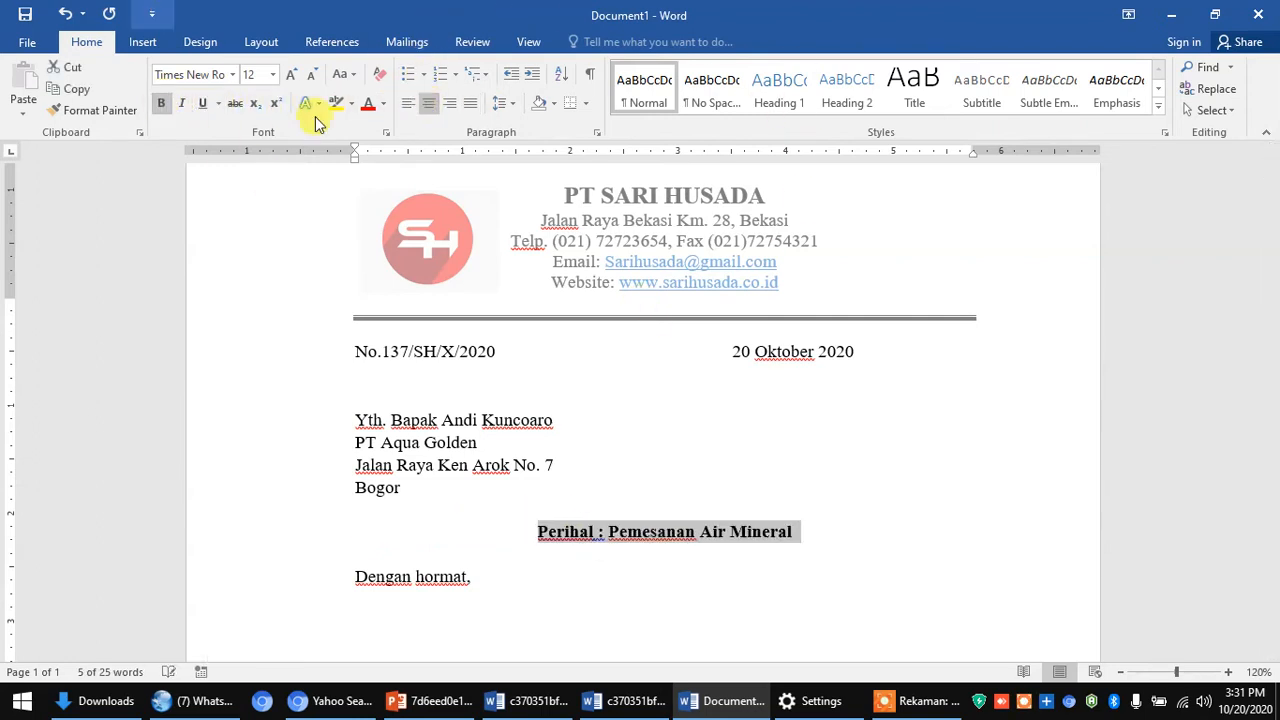
pyautogui.scroll(-3, 607, 490)
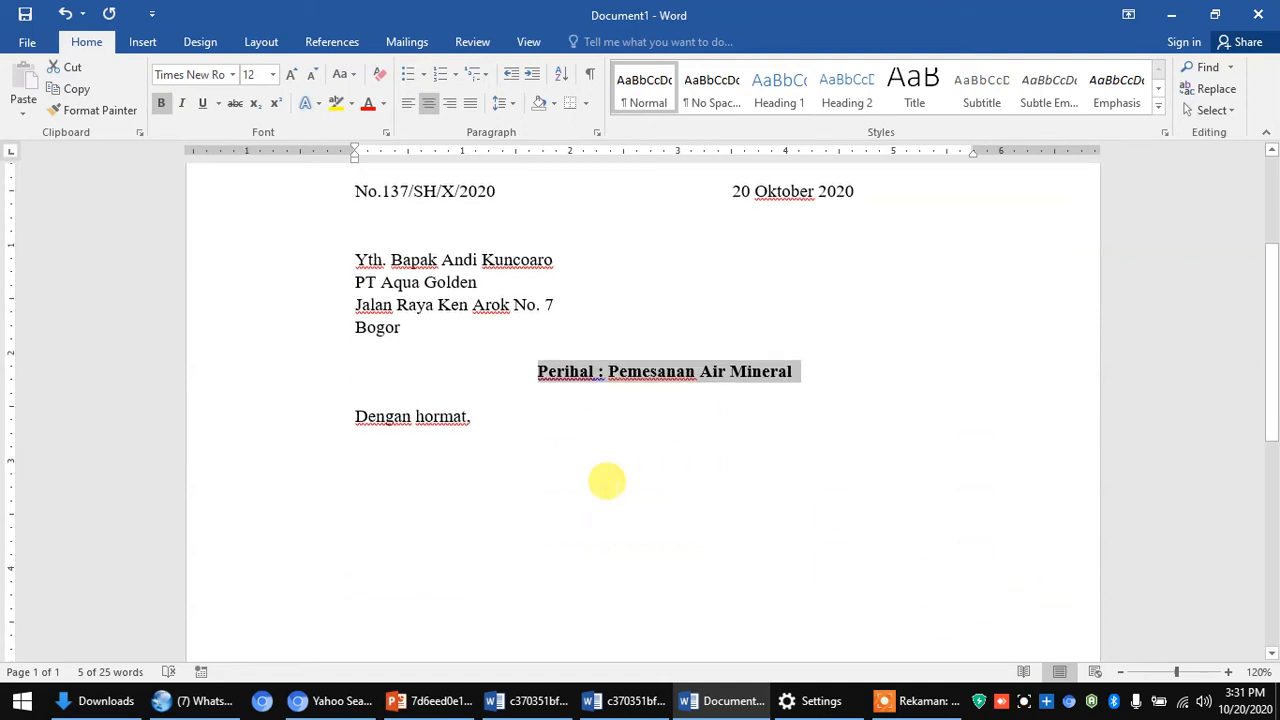
pyautogui.scroll(1, 608, 477)
pyautogui.scroll(-1, 600, 480)
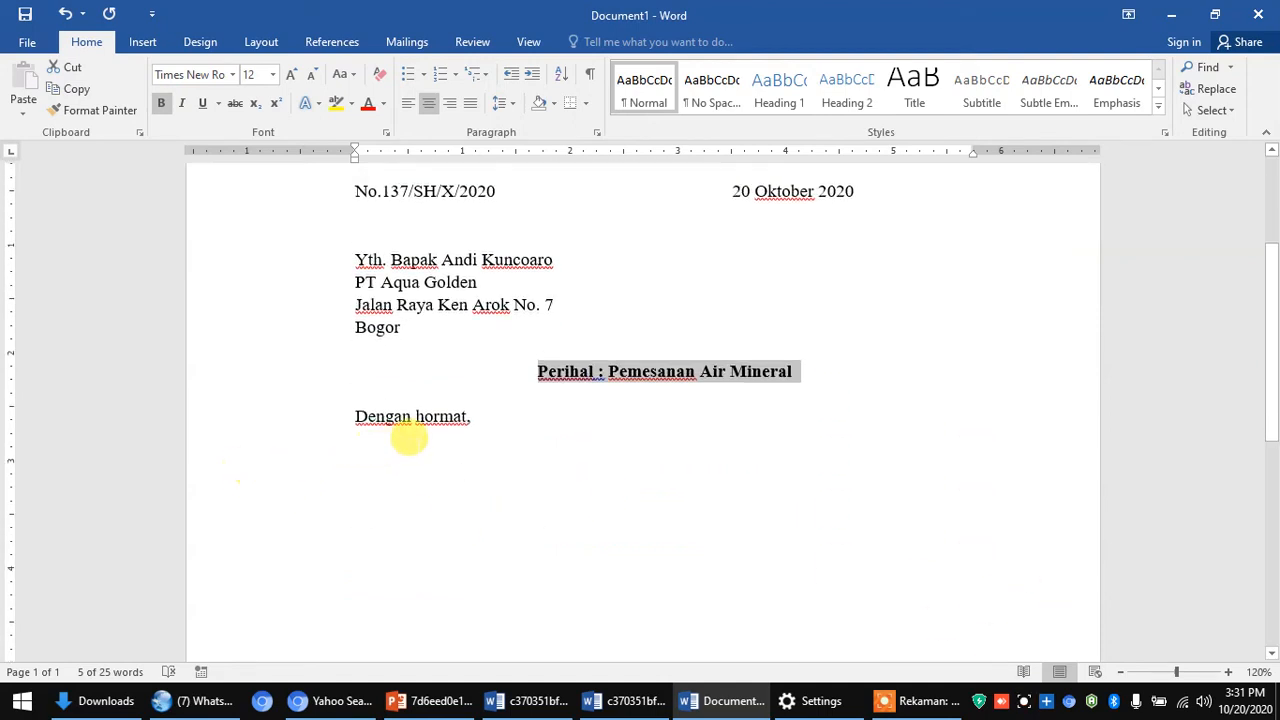
pyautogui.click(345, 455)
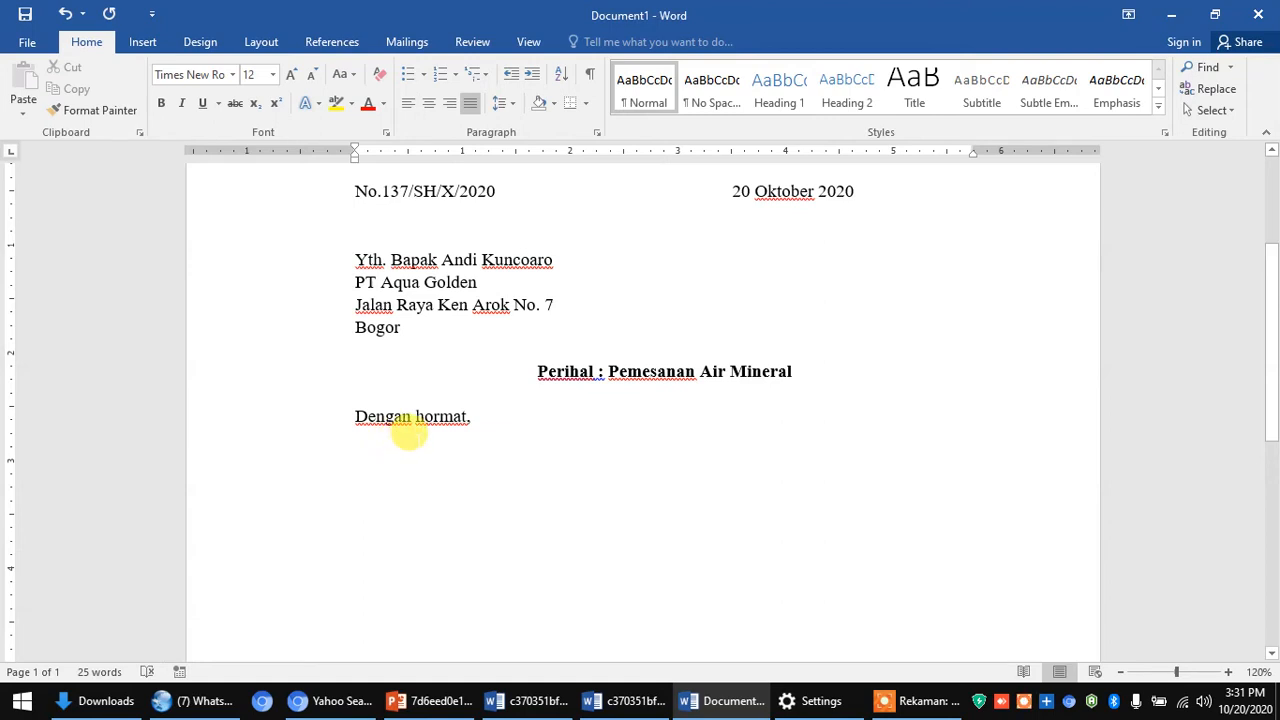
# - Begin the paragraph: 'Menunjuk Surat Saudara dengan Nomor : 150/AQ/X/2020, tertanggal'
pyautogui.write('Menunju')
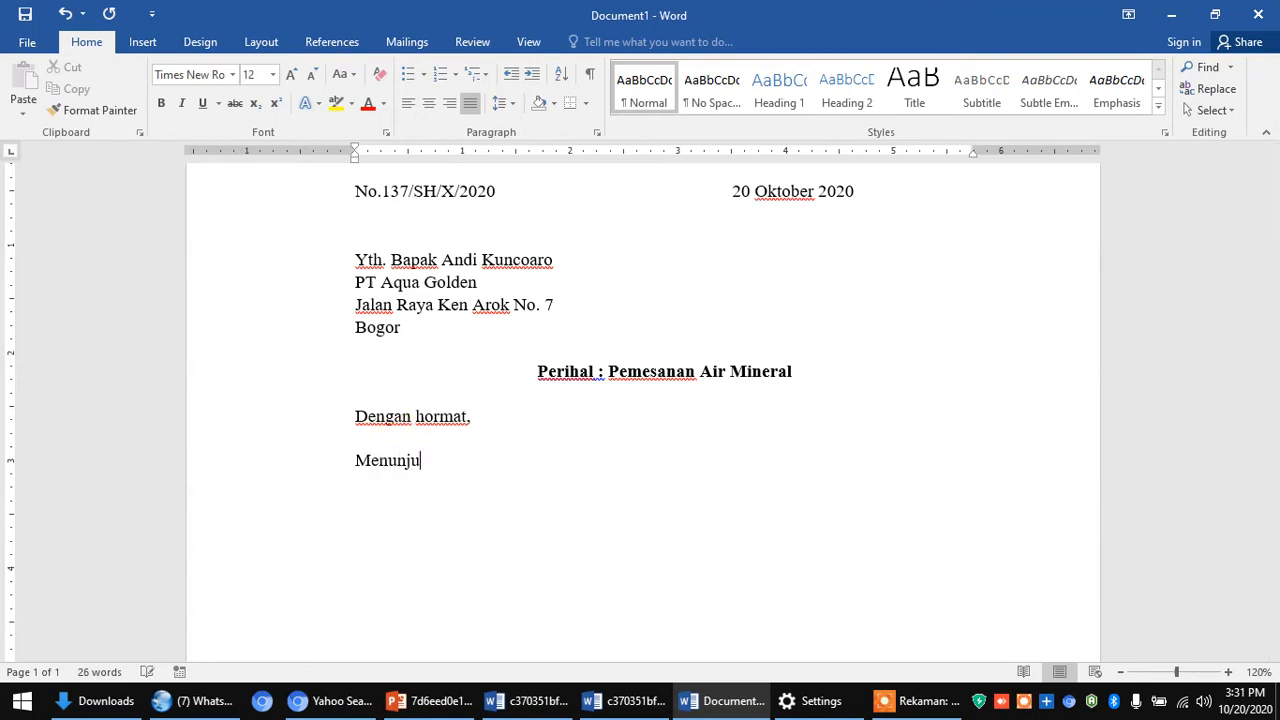
pyautogui.write('k Surat ')
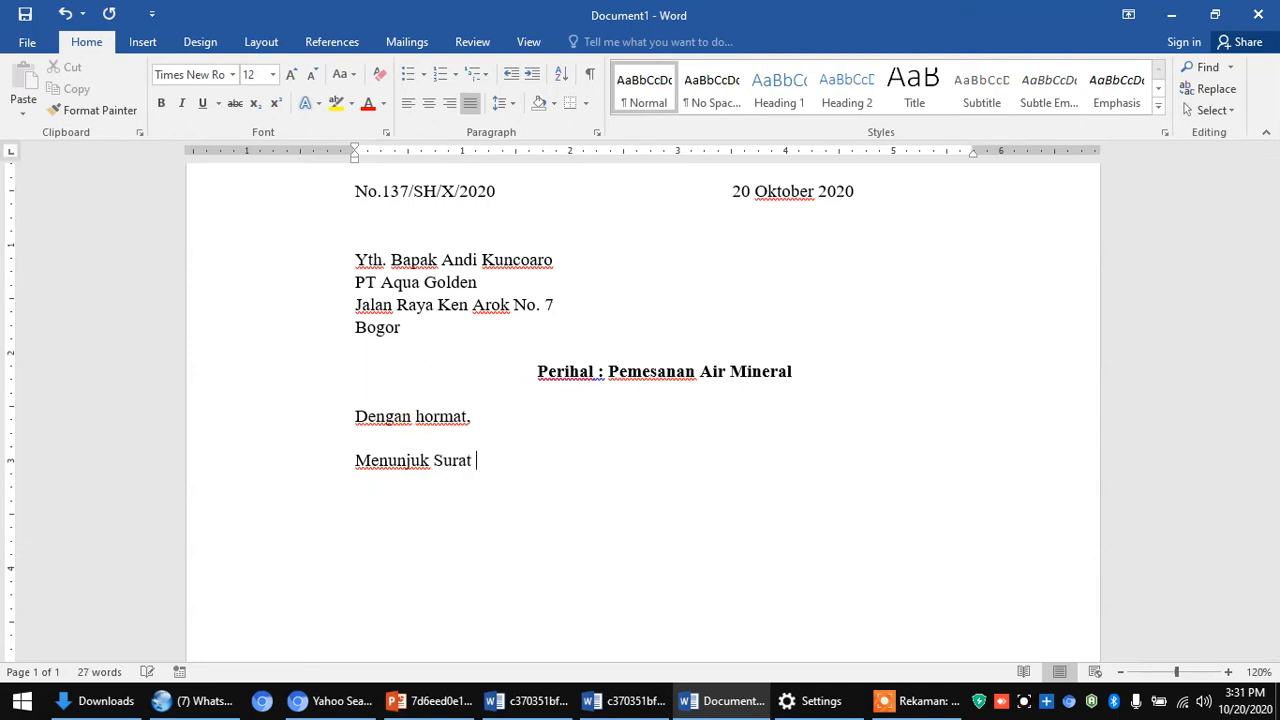
pyautogui.write('S')
pyautogui.press('BackSpace')
pyautogui.write('Saudara ')
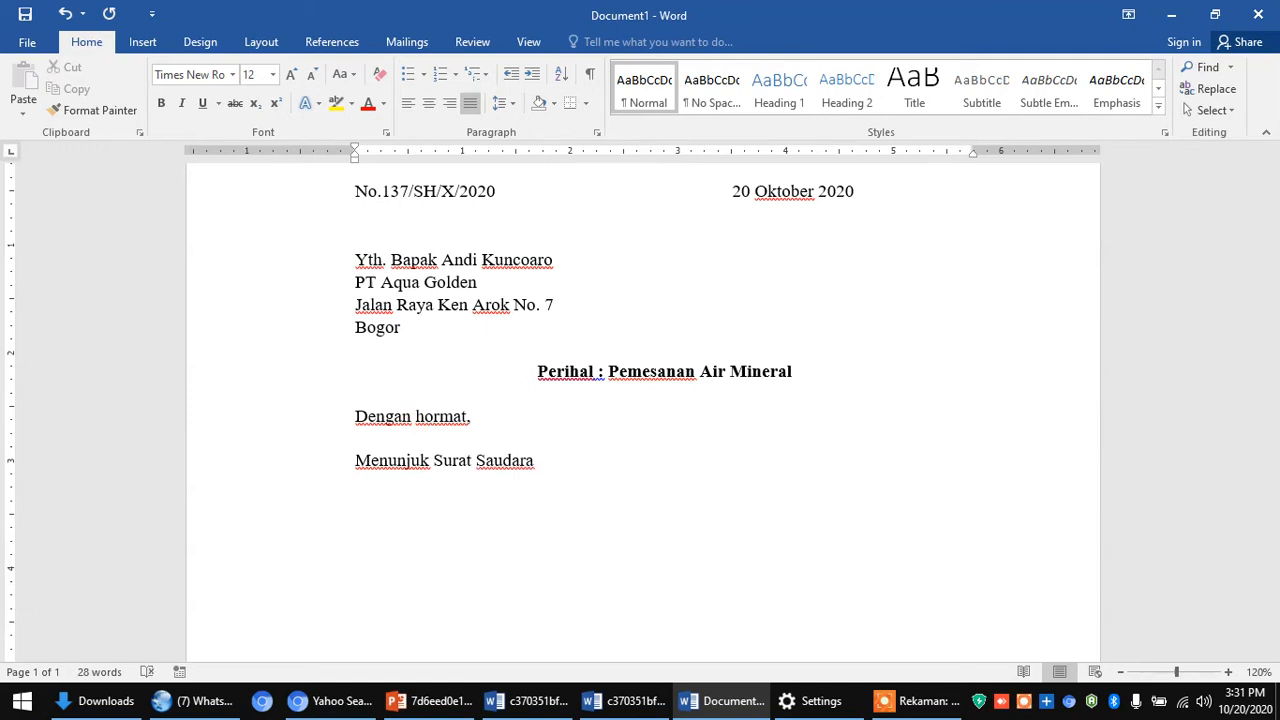
pyautogui.write('dengan')
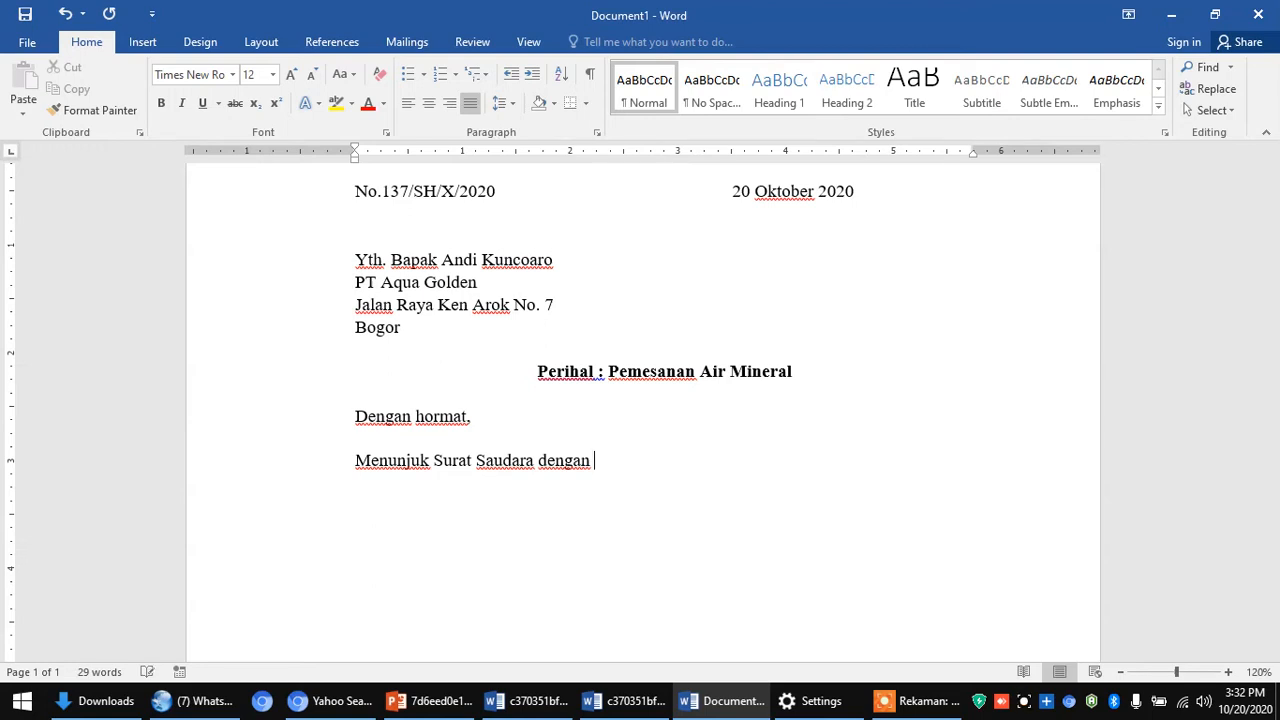
pyautogui.write('nom')
pyautogui.press('BackSpace')
pyautogui.press('BackSpace')
pyautogui.press('BackSpace')
pyautogui.write('Nomor ')
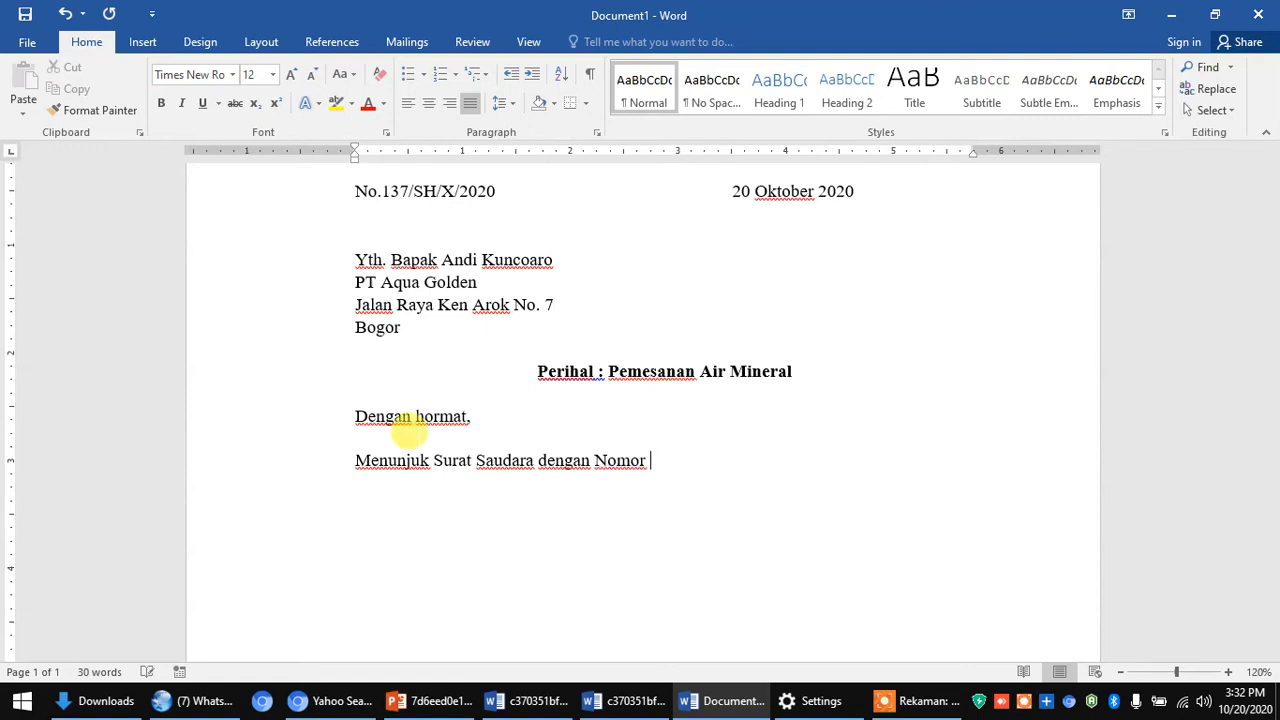
pyautogui.write(':')
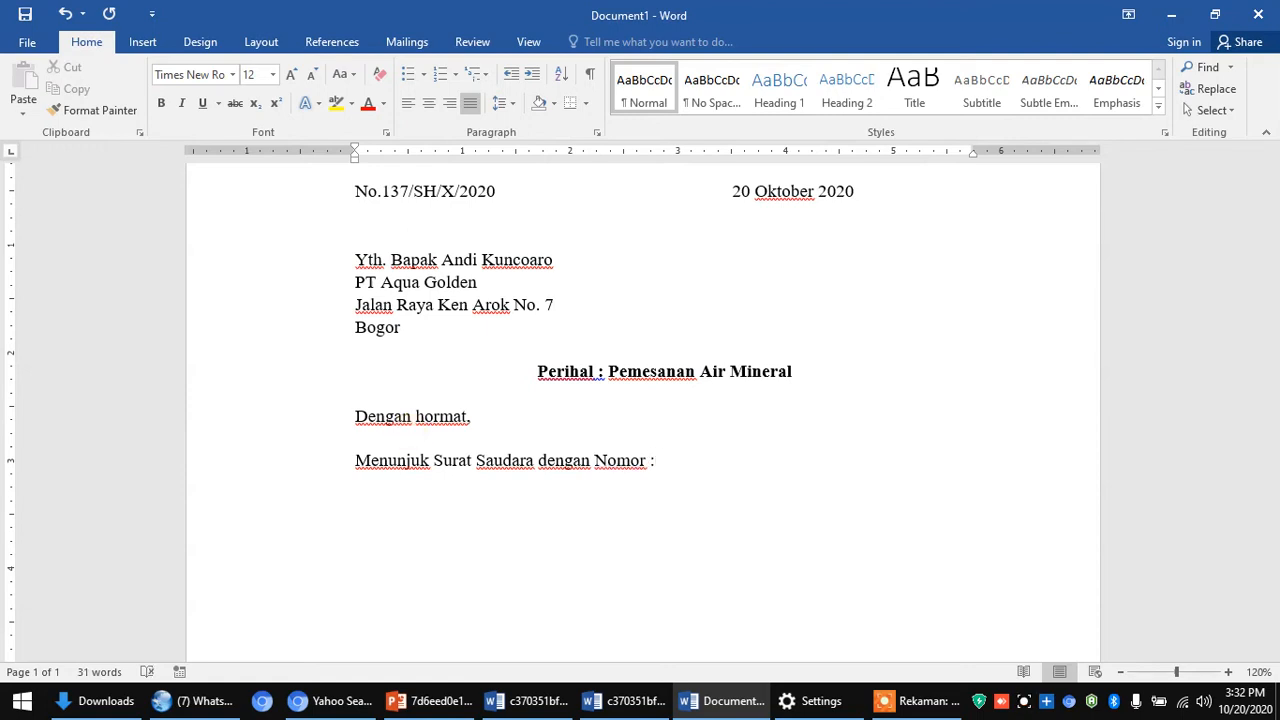
pyautogui.write(' 15')
pyautogui.write('0/AQ/X202')
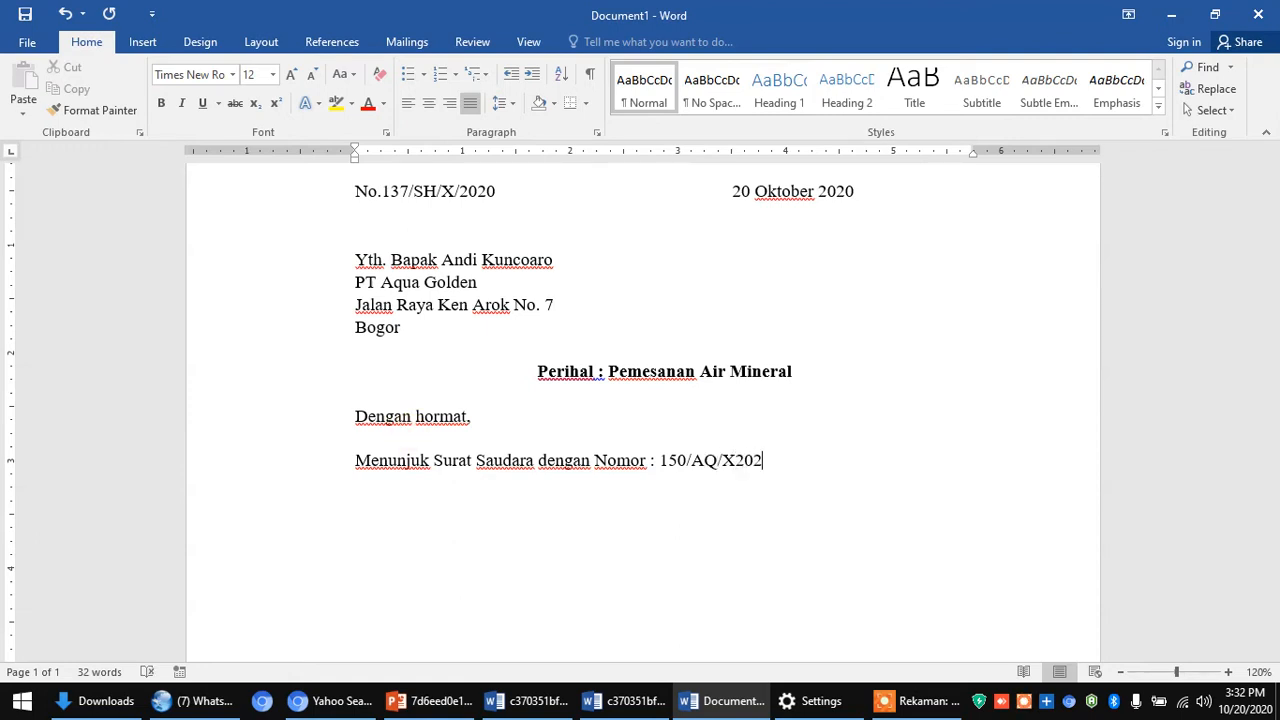
pyautogui.press('BackSpace')
pyautogui.press('BackSpace')
pyautogui.press('BackSpace')
pyautogui.write('/200')
pyautogui.press('BackSpace')
pyautogui.write('2')
pyautogui.write('0')
pyautogui.write(', te')
pyautogui.press('BackSpace')
pyautogui.press('BackSpace')
pyautogui.write('ert')
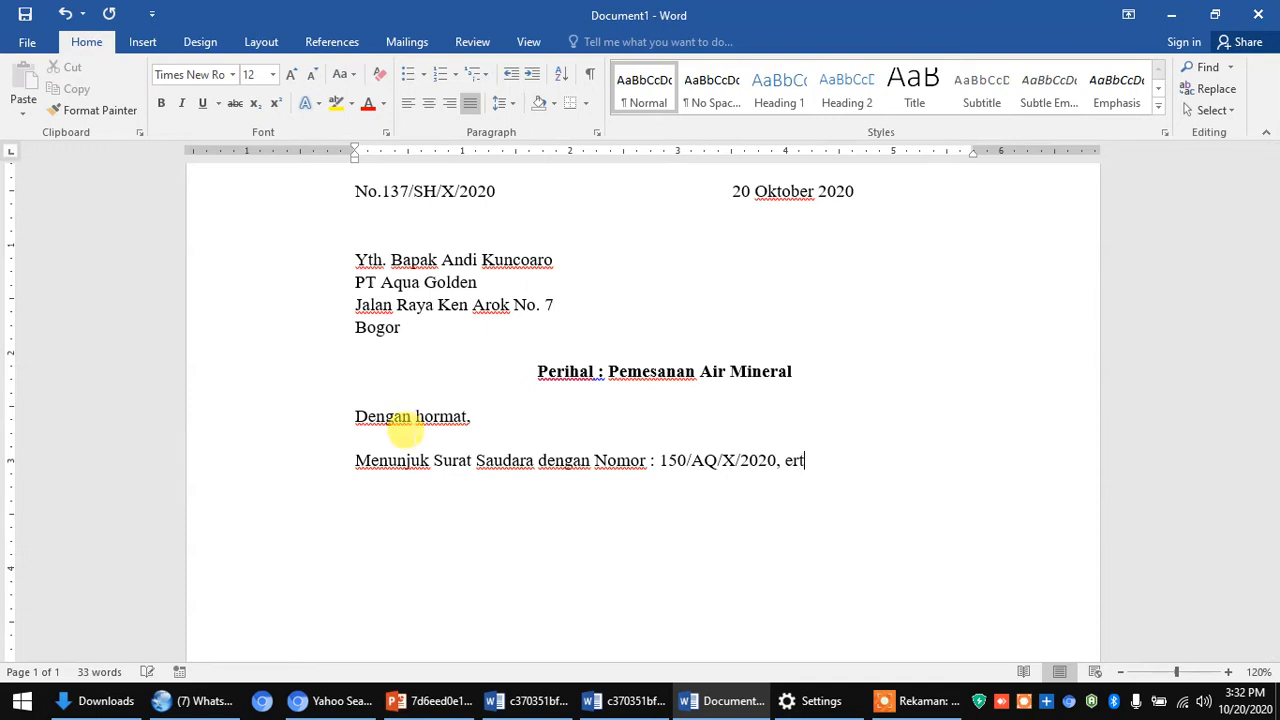
pyautogui.press('BackSpace')
pyautogui.press('BackSpace')
pyautogui.press('BackSpace')
pyautogui.press('BackSpace')
pyautogui.write('tertanggal')
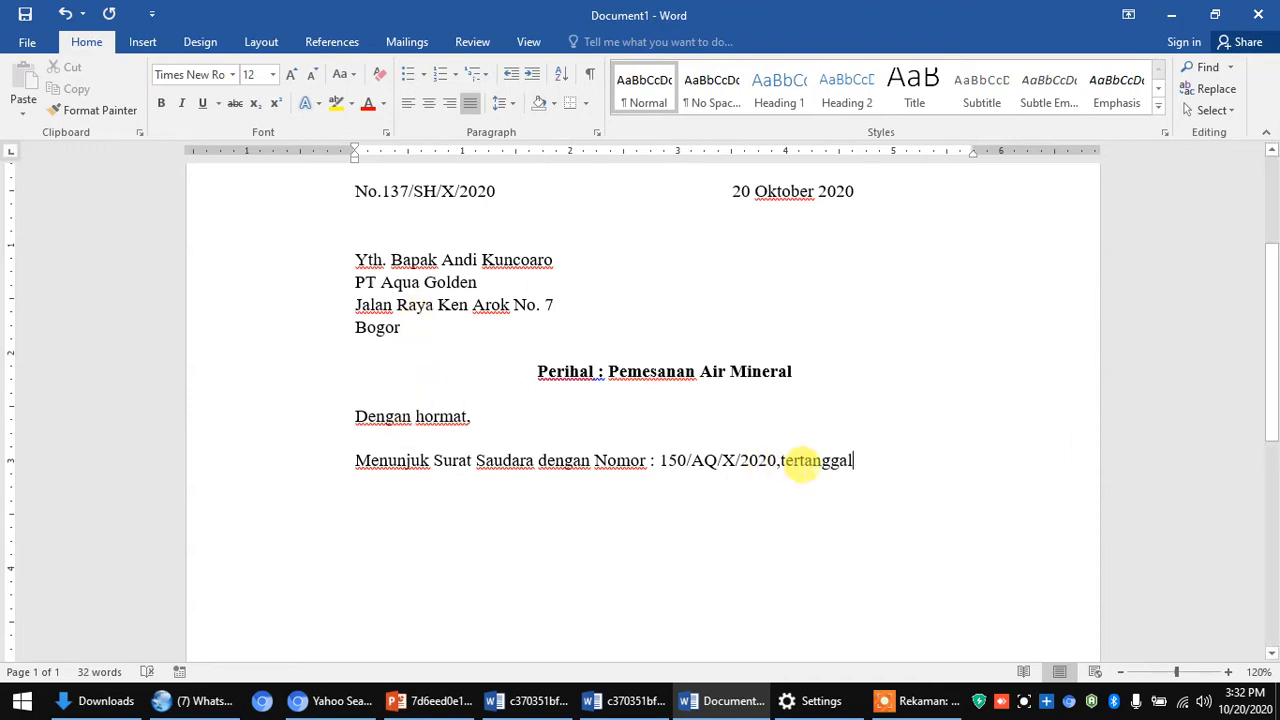
# - Continue with '2 Oktober 2020 tentang penawaran air mineral merk Aqua.'
pyautogui.click(779, 460)
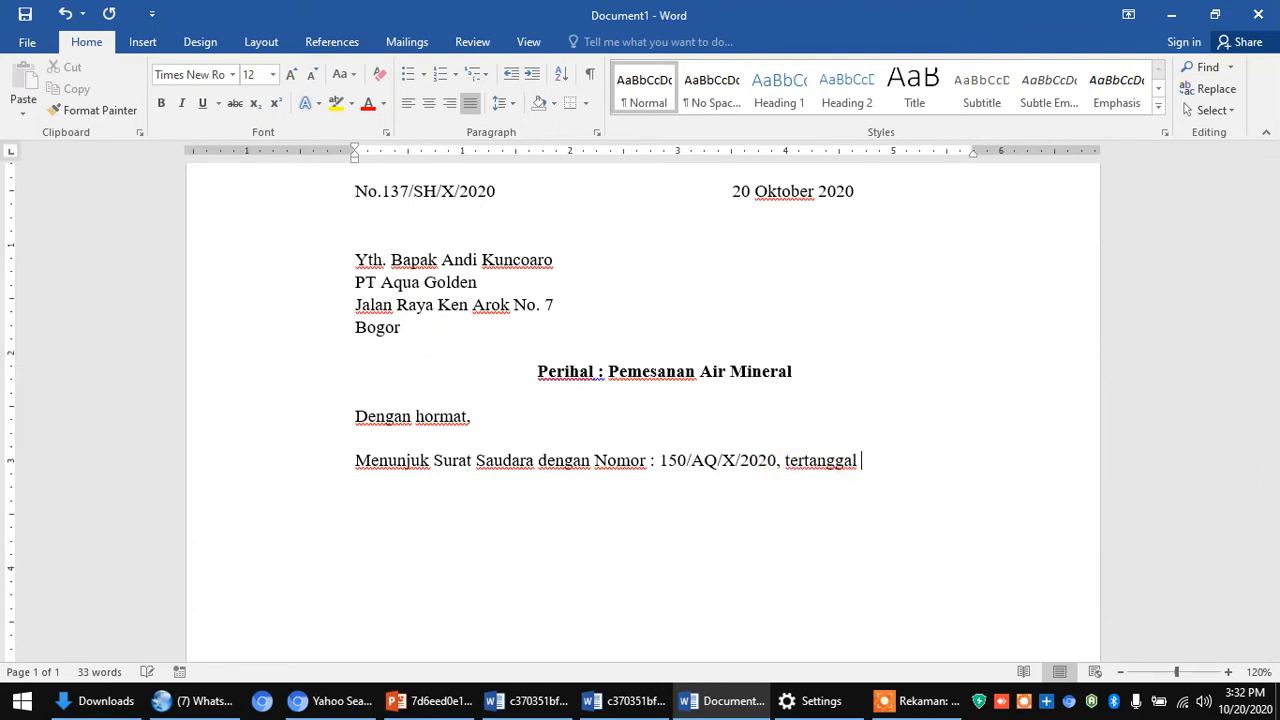
pyautogui.write('2 Oktober 220')
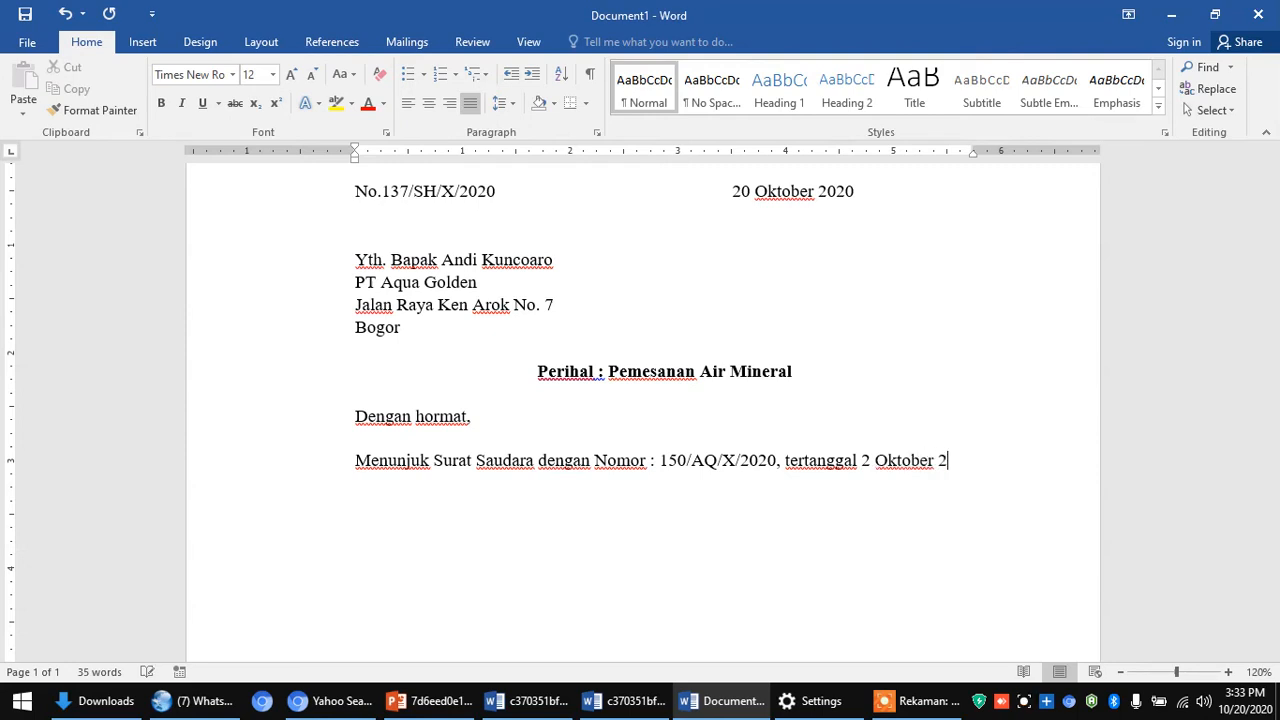
pyautogui.press('BackSpace')
pyautogui.press('BackSpace')
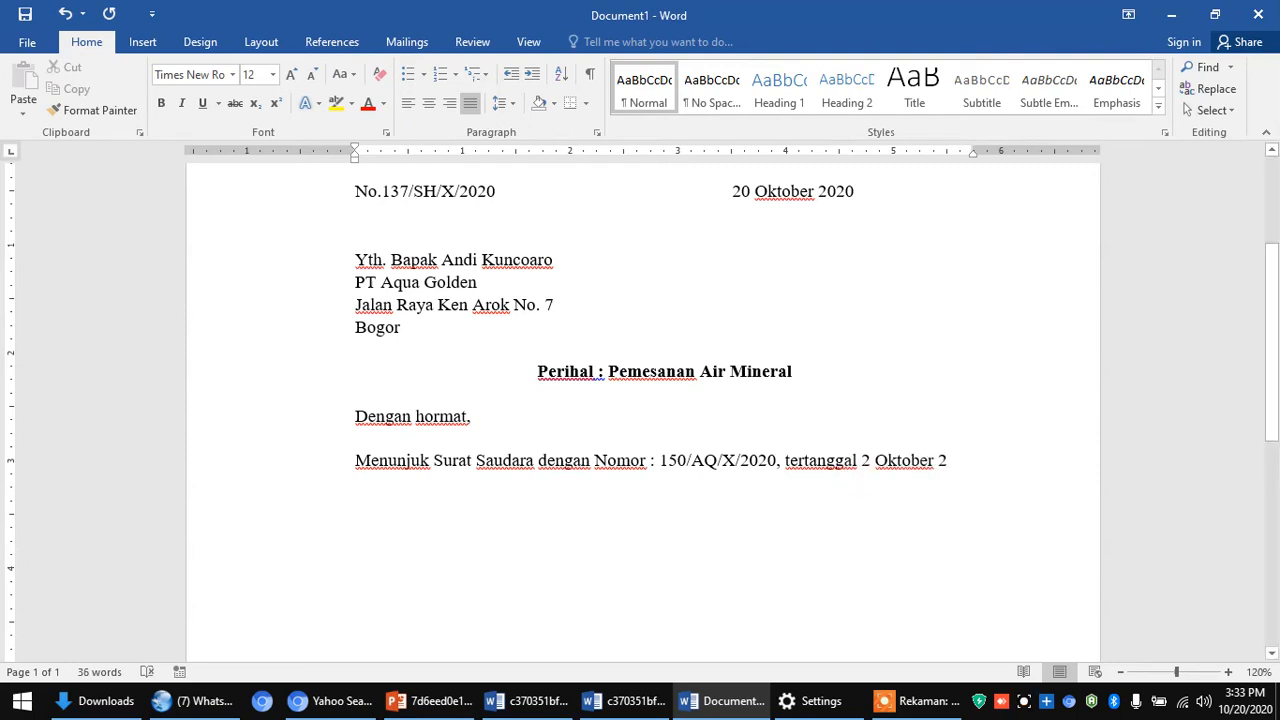
pyautogui.write('020')
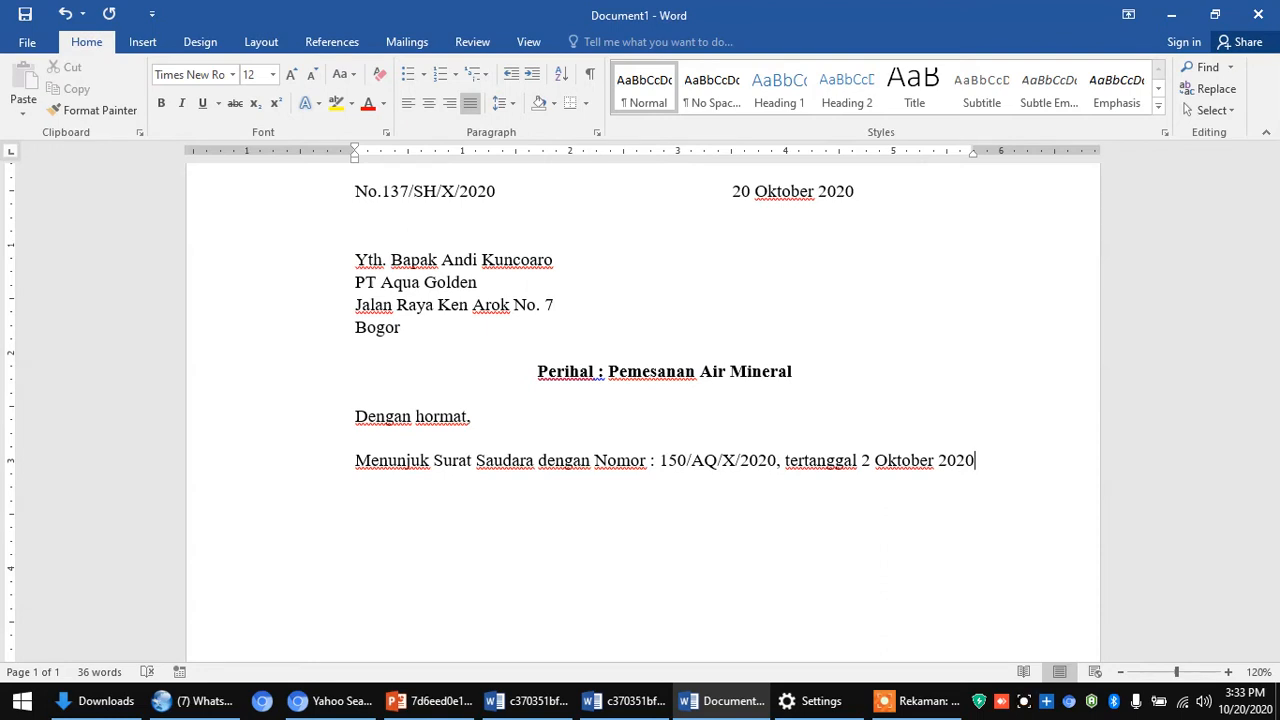
pyautogui.write('tentang')
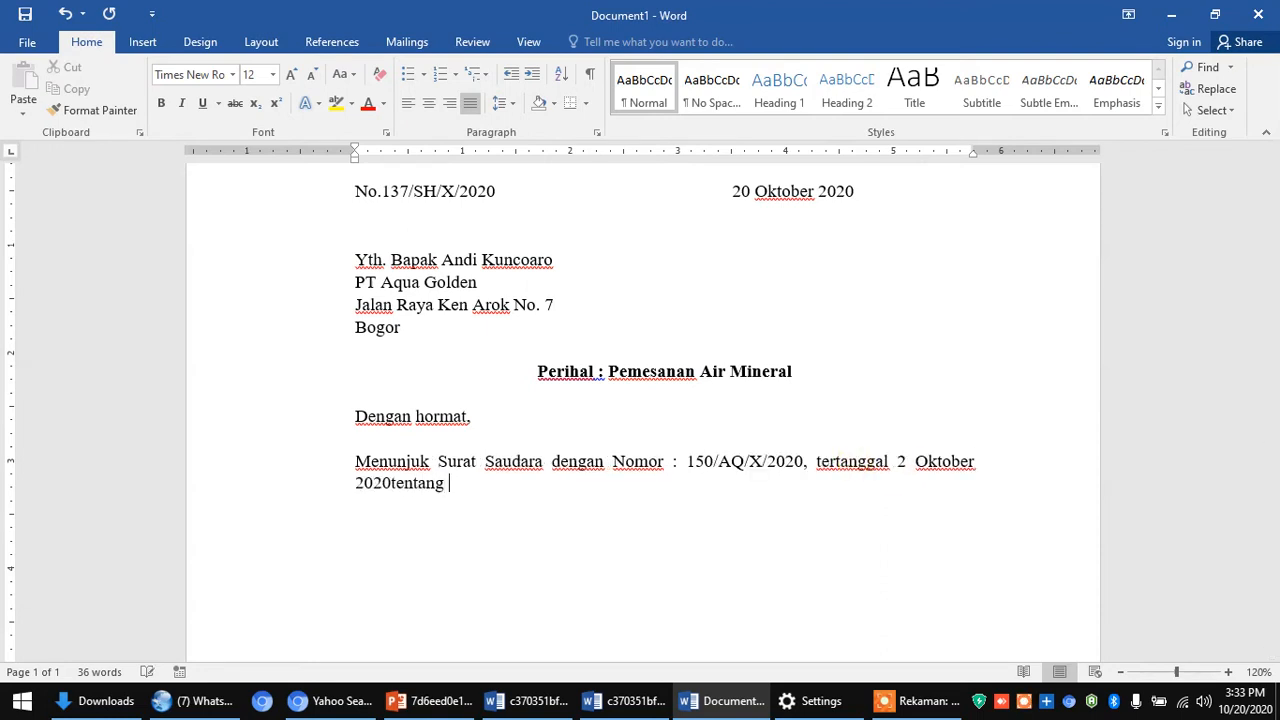
pyautogui.press('BackSpace')
pyautogui.press('BackSpace')
pyautogui.press('BackSpace')
pyautogui.press('BackSpace')
pyautogui.press('BackSpace')
pyautogui.press('BackSpace')
pyautogui.press('BackSpace')
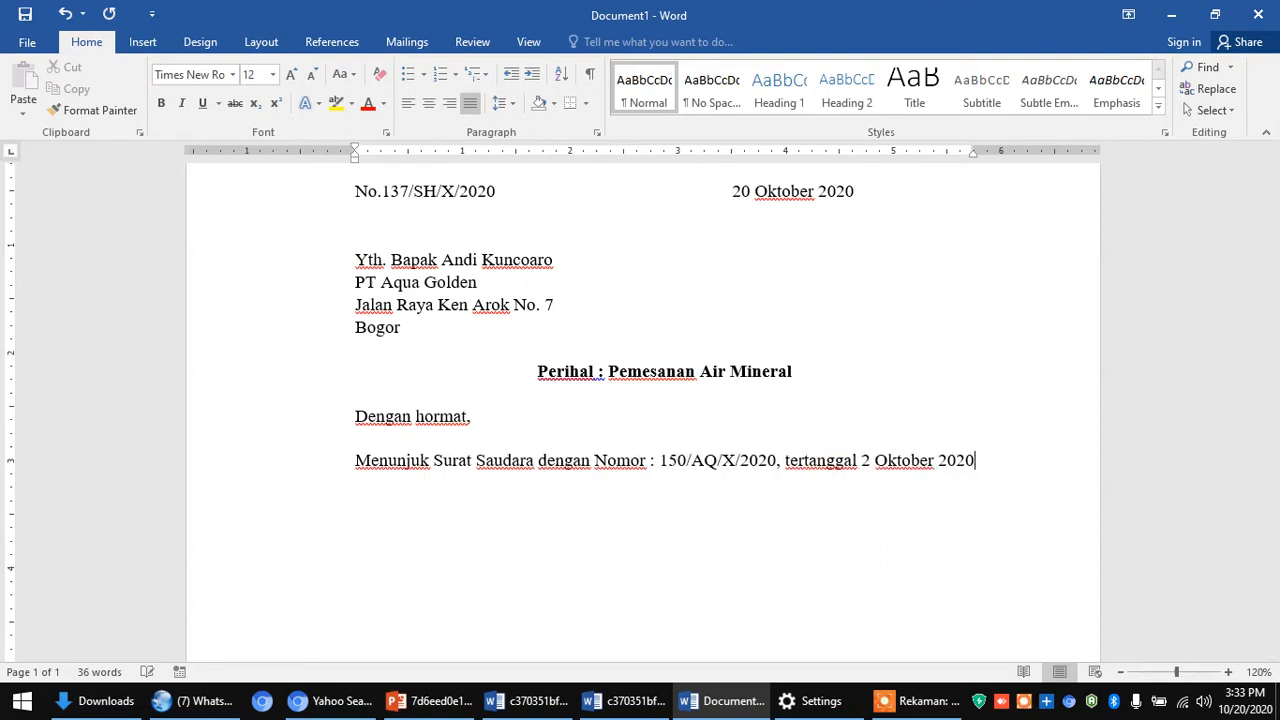
pyautogui.write('tentang ')
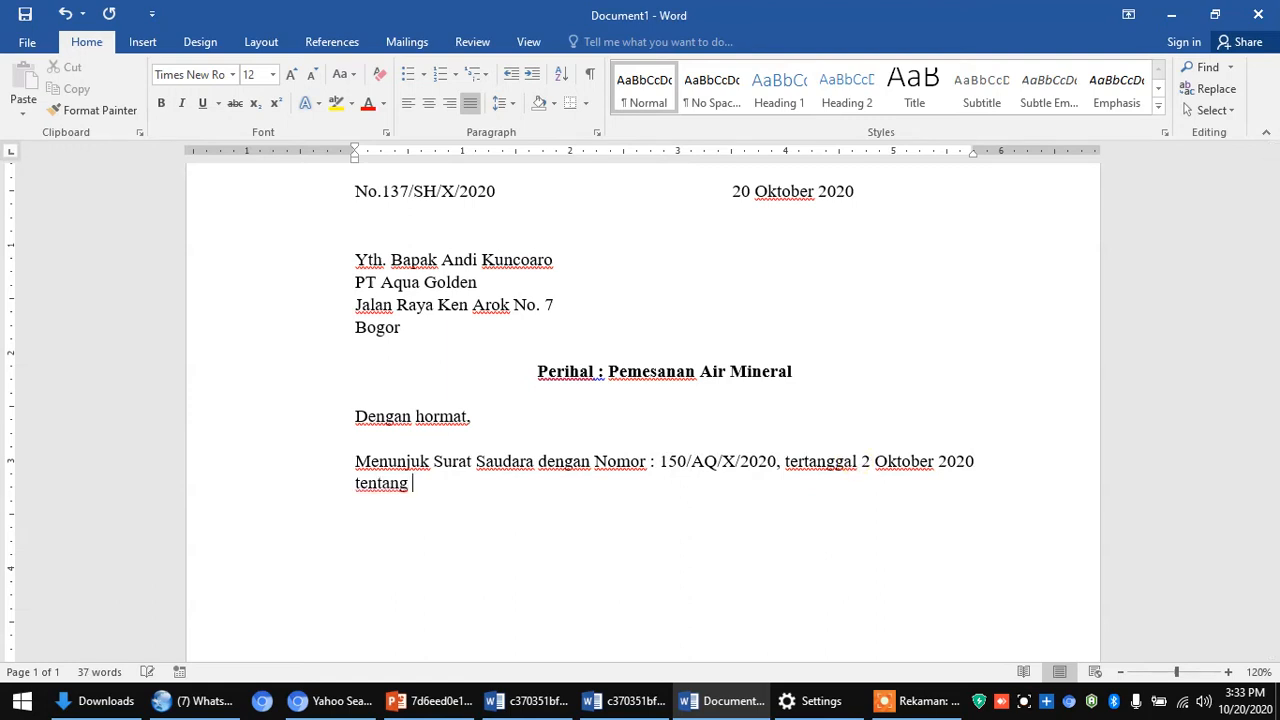
pyautogui.write('penawaran air ')
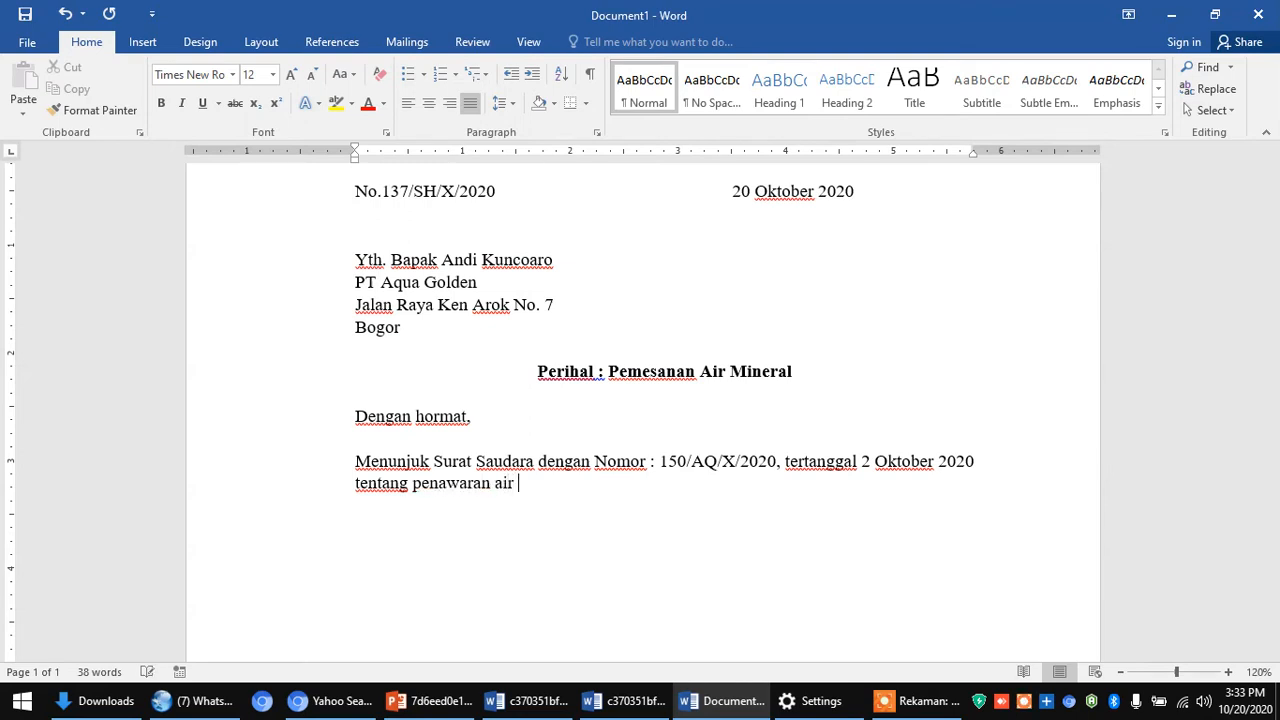
pyautogui.write('minerta')
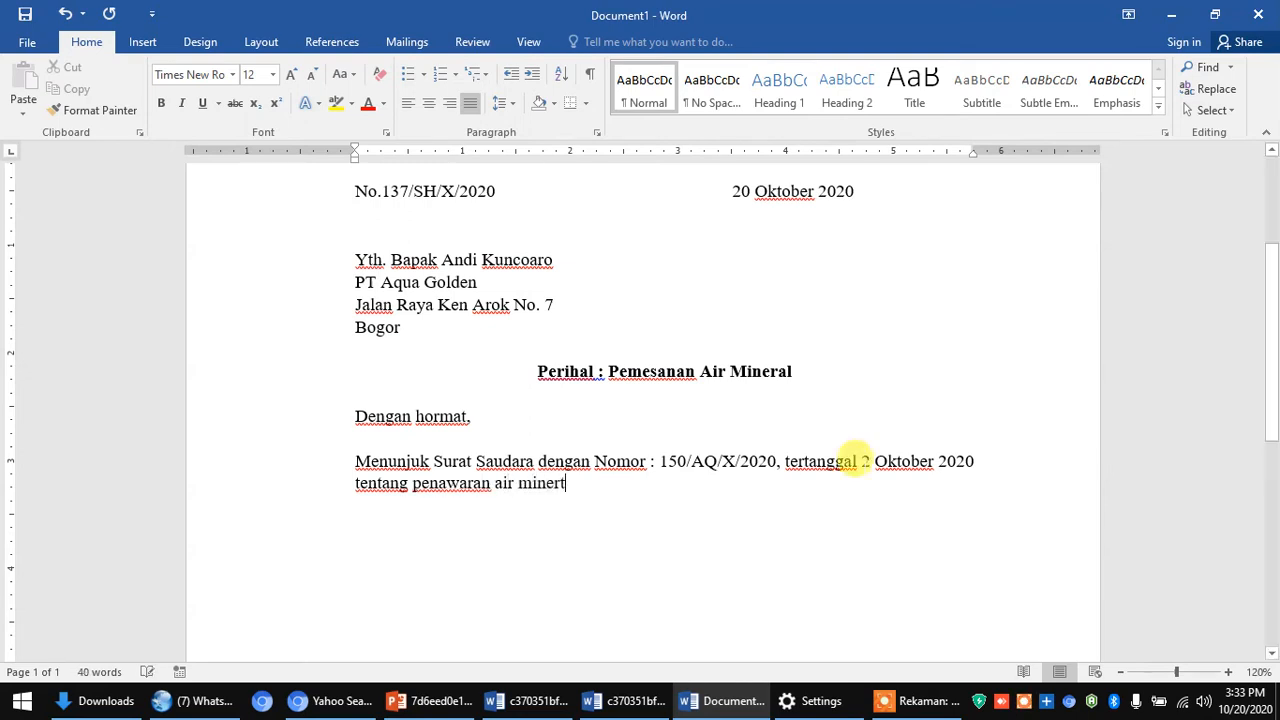
pyautogui.press('BackSpace')
pyautogui.press('BackSpace')
pyautogui.write('al')
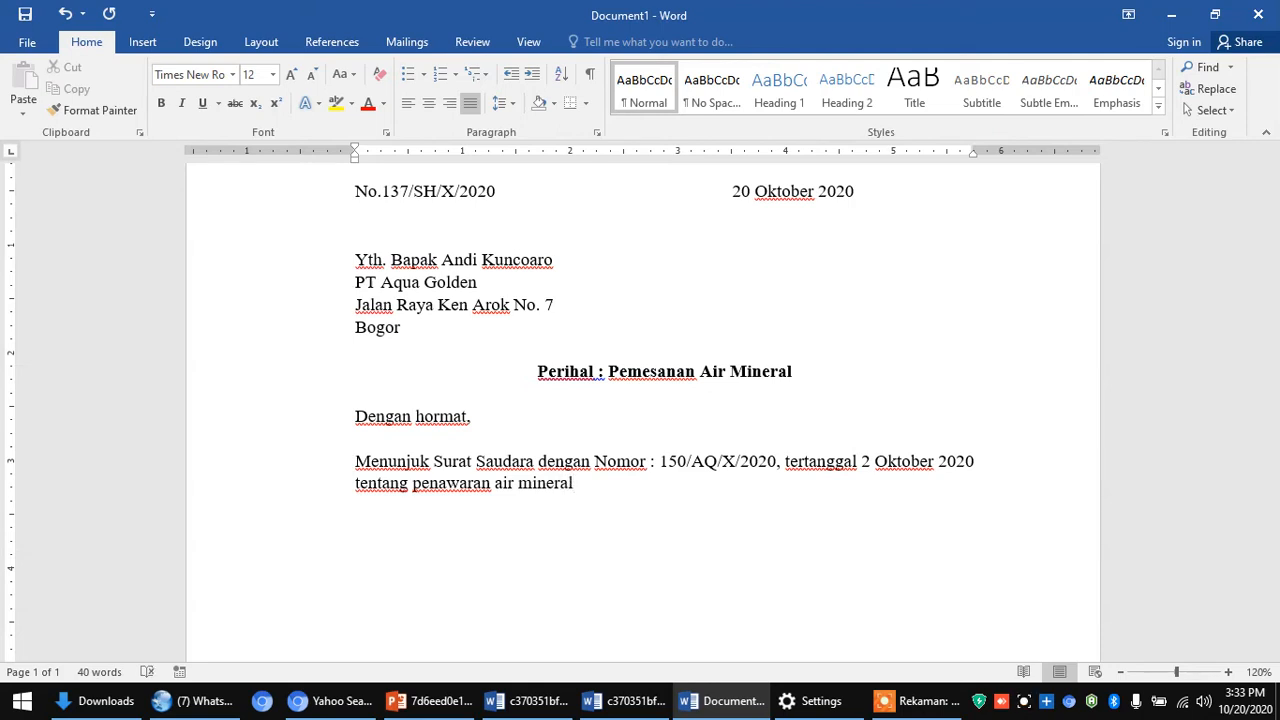
pyautogui.write(' merk Awu')
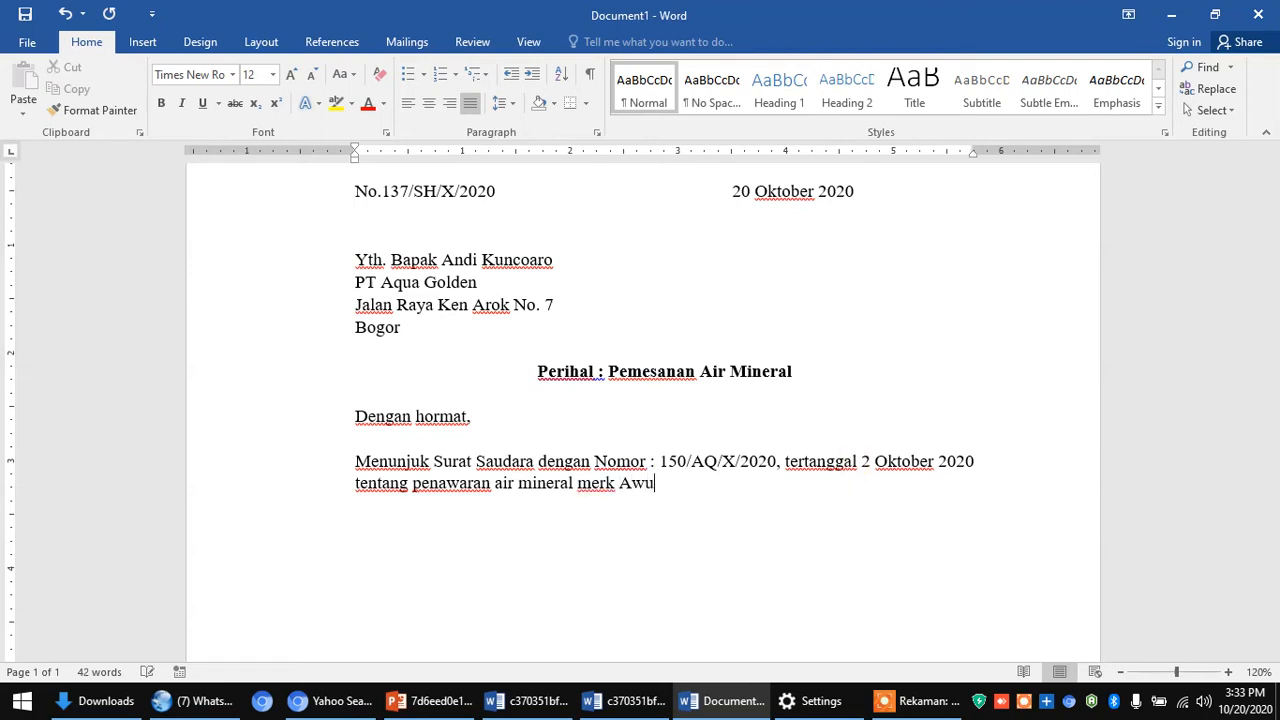
pyautogui.press('BackSpace')
pyautogui.press('BackSpace')
# - Finish with 'Dengan ini kami bermaksud untuk memesan beberapa produk Saudara, sebagai berikut:'
pyautogui.write('qua.')
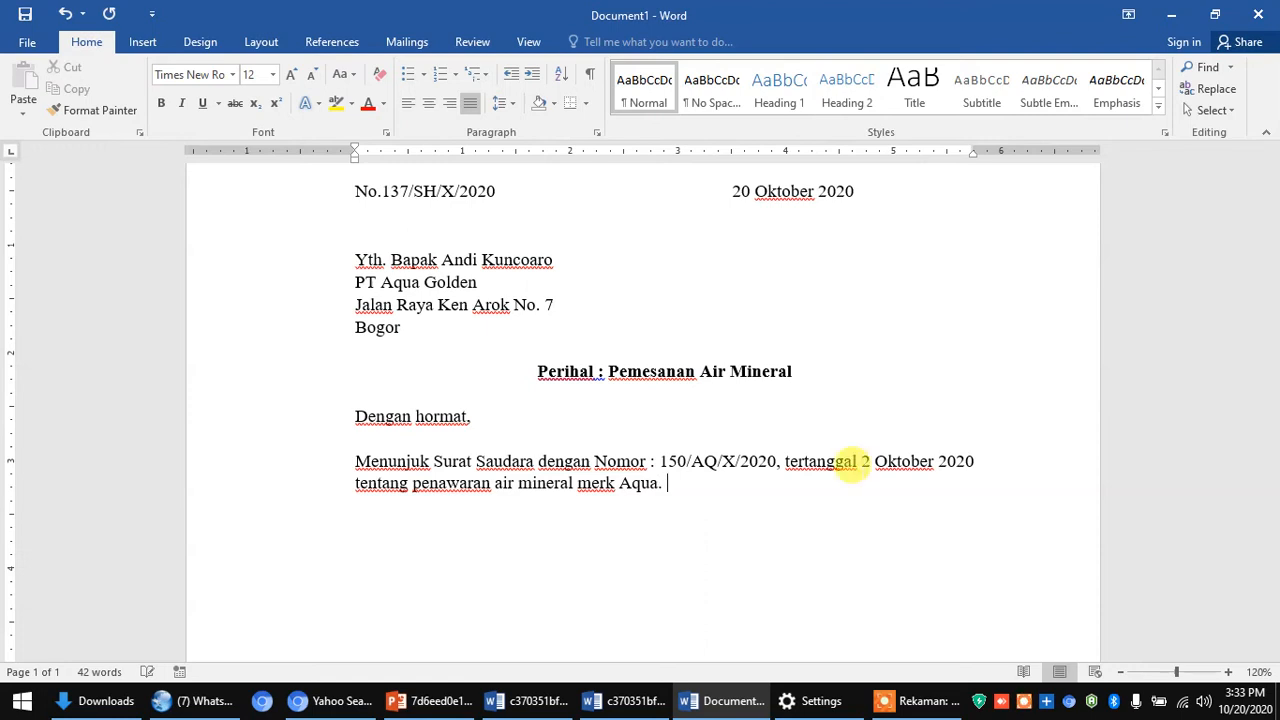
pyautogui.write(' Dengan ini ')
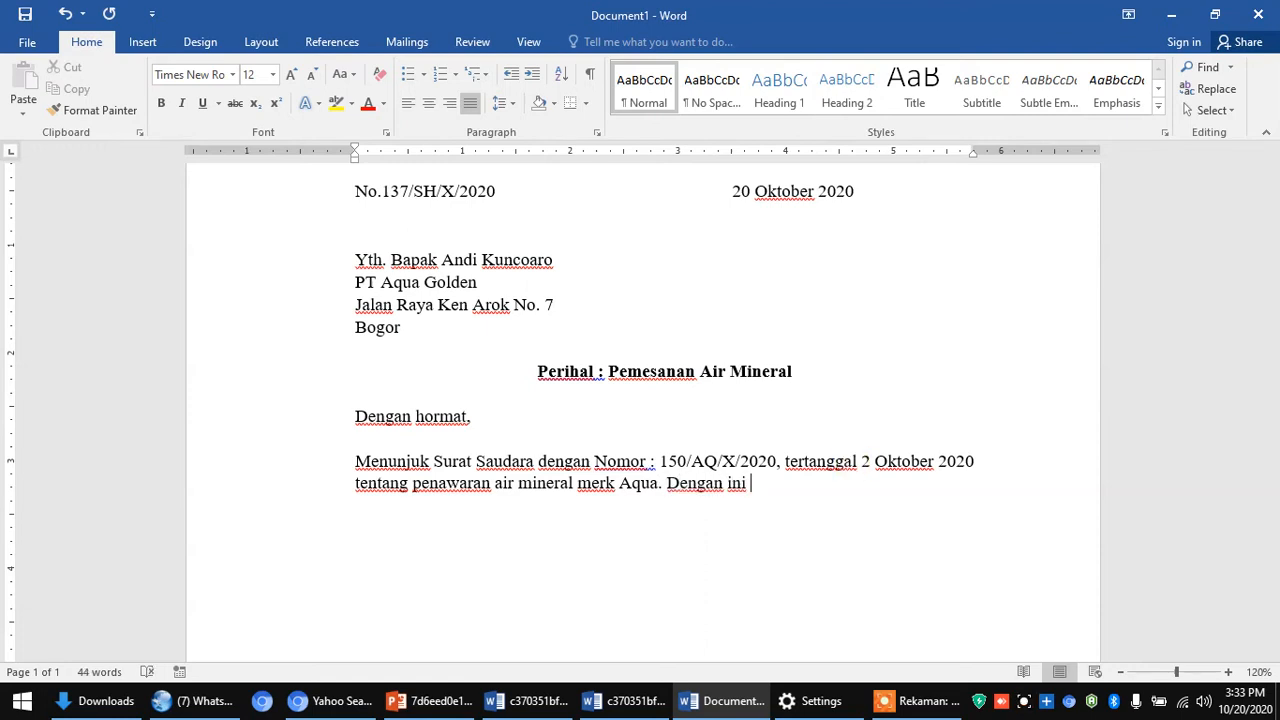
pyautogui.write('kami bermaksu')
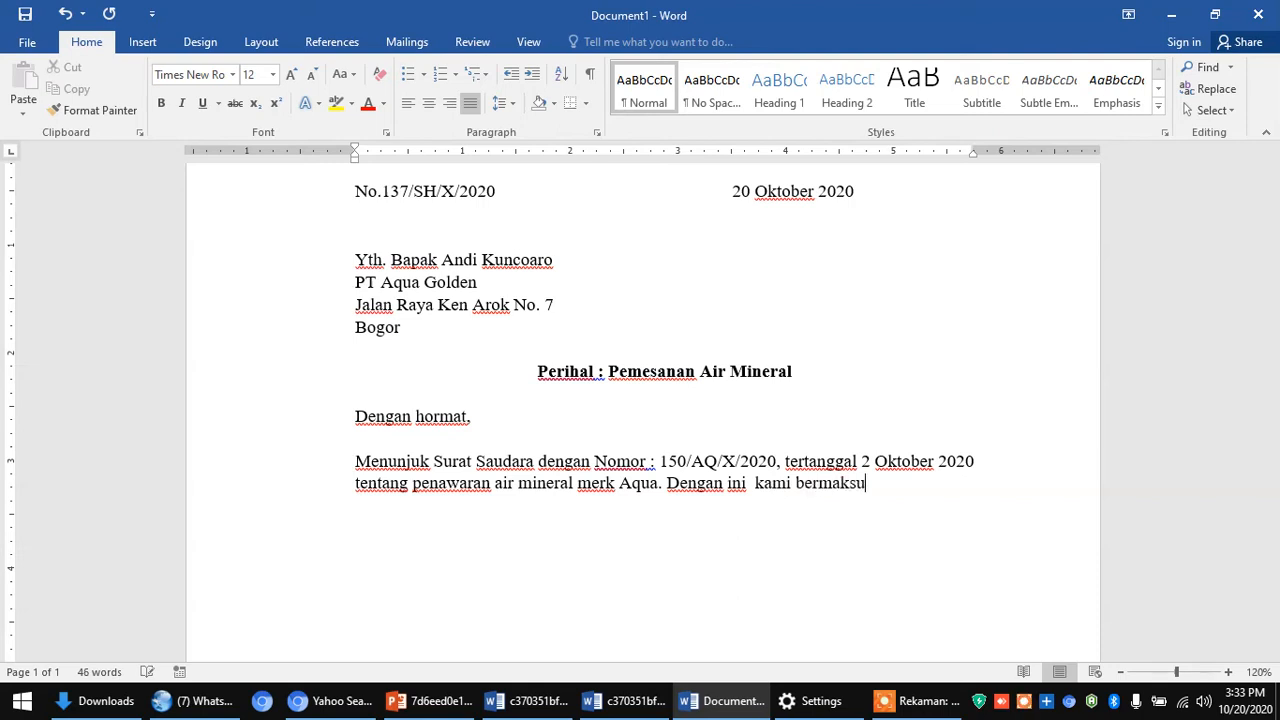
pyautogui.write('d uantu')
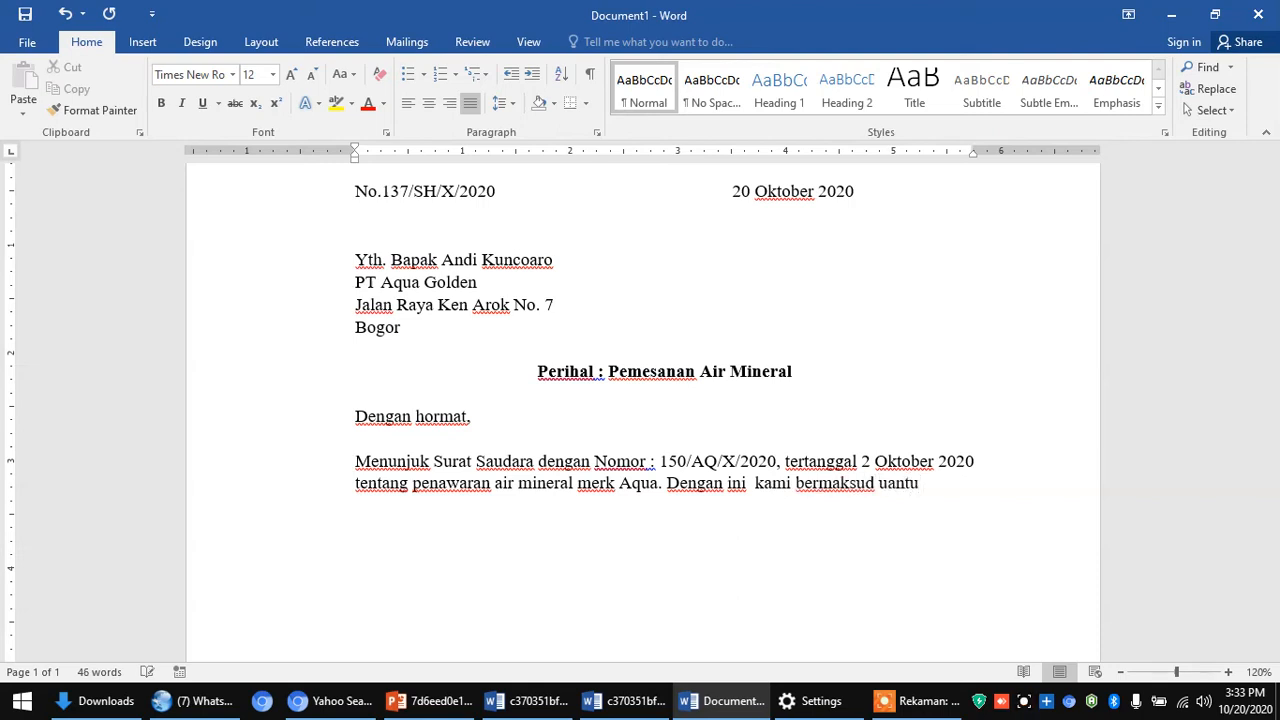
pyautogui.write(' m')
pyautogui.press('BackSpace')
pyautogui.press('BackSpace')
pyautogui.press('BackSpace')
pyautogui.press('BackSpace')
pyautogui.press('BackSpace')
pyautogui.press('BackSpace')
pyautogui.press('BackSpace')
pyautogui.write('untuk mem')
pyautogui.write('esan ')
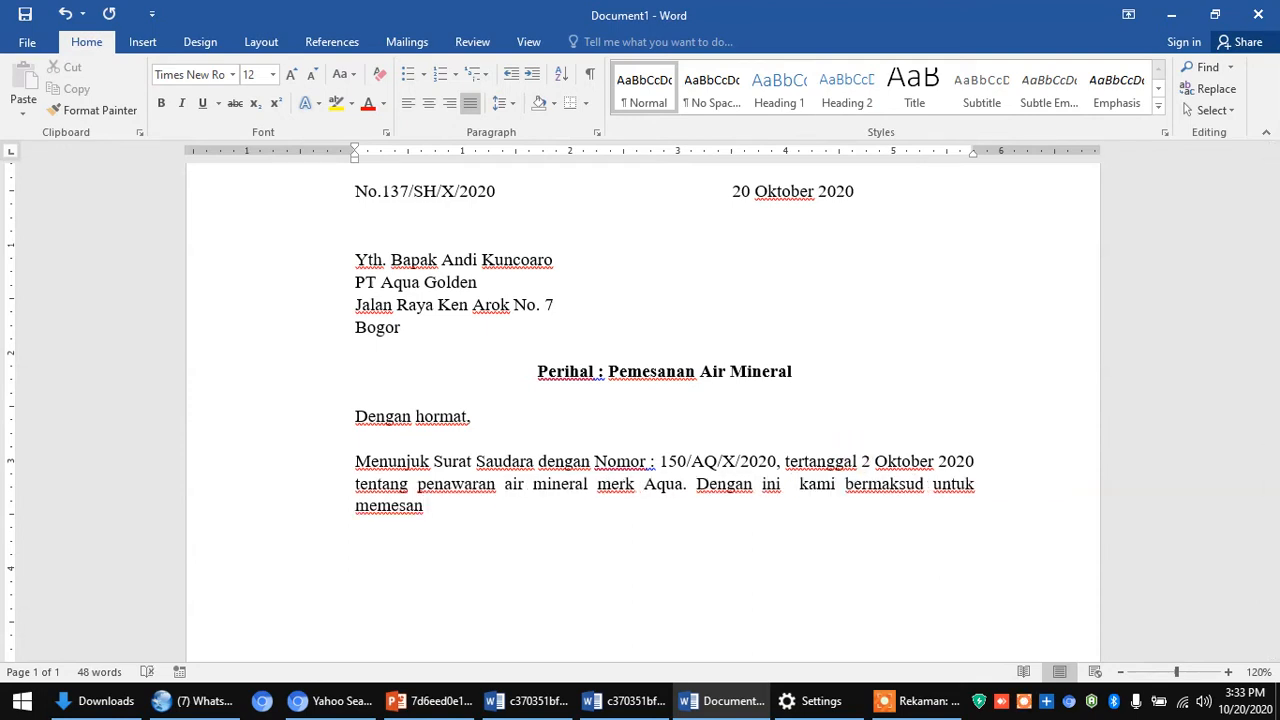
pyautogui.write('beberapa pro')
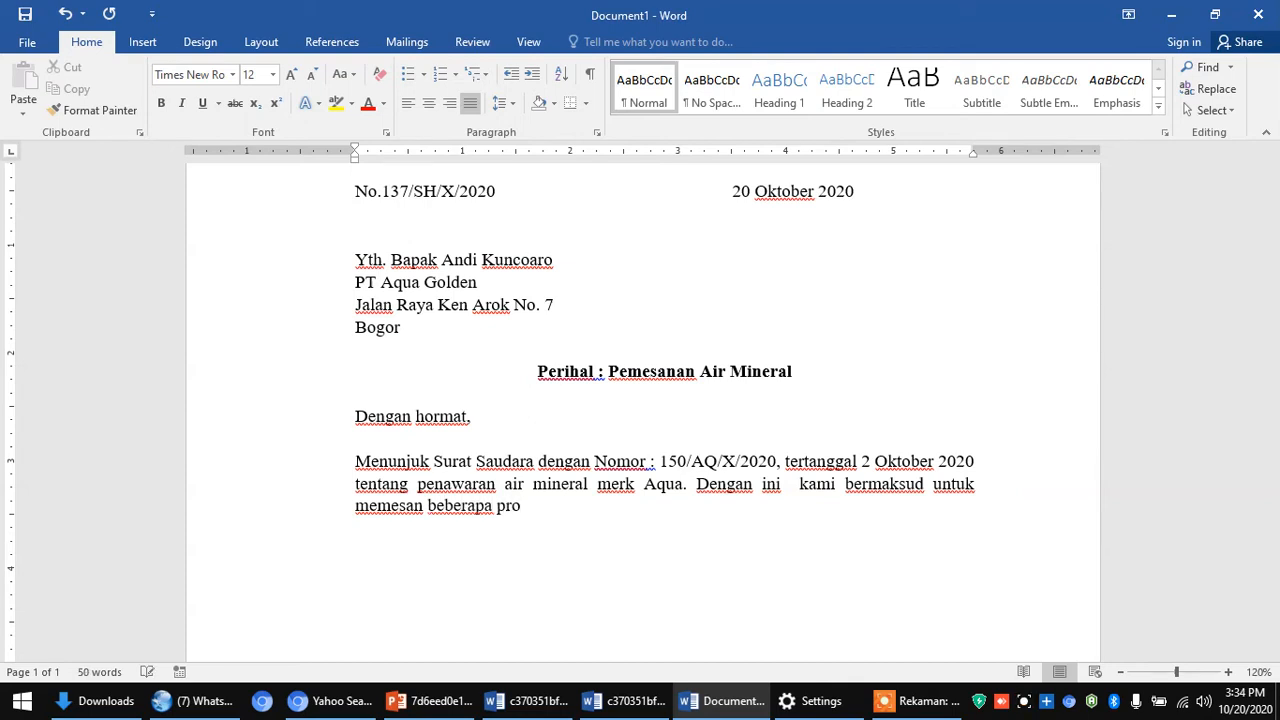
pyautogui.write('duk Saudara')
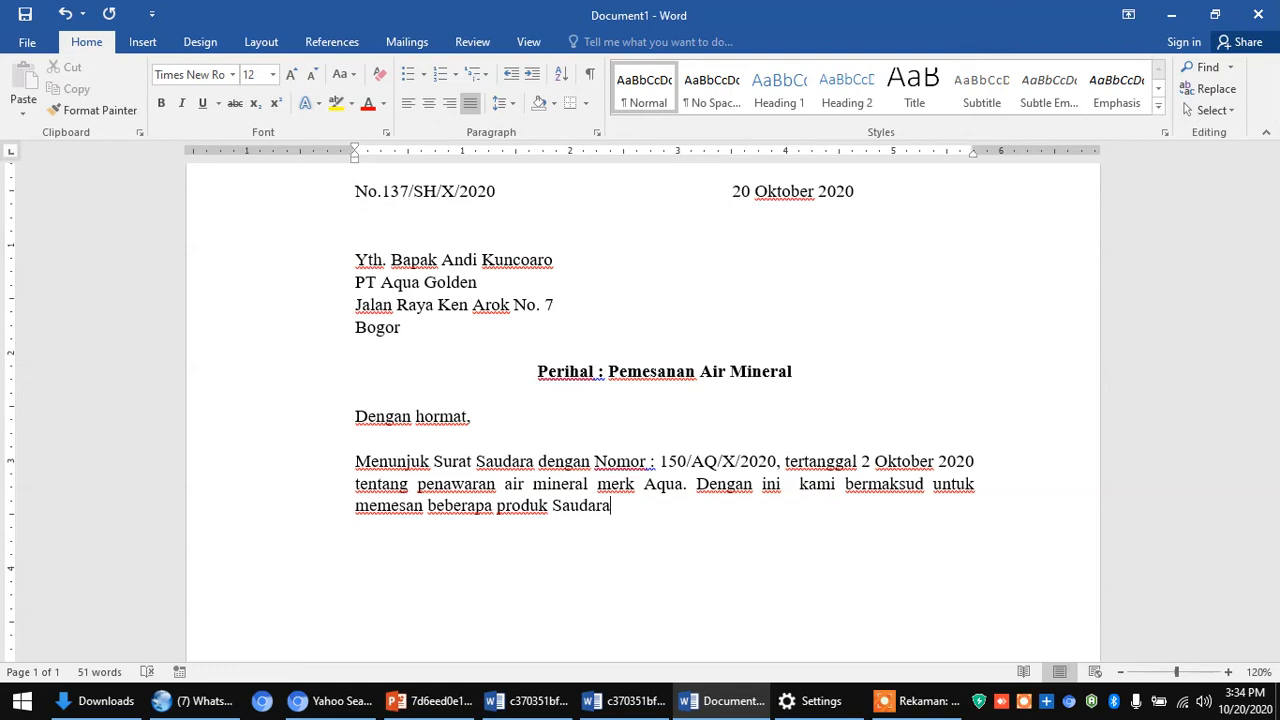
pyautogui.write(', sea')
pyautogui.press('BackSpace')
pyautogui.write('bagar')
pyautogui.press('BackSpace')
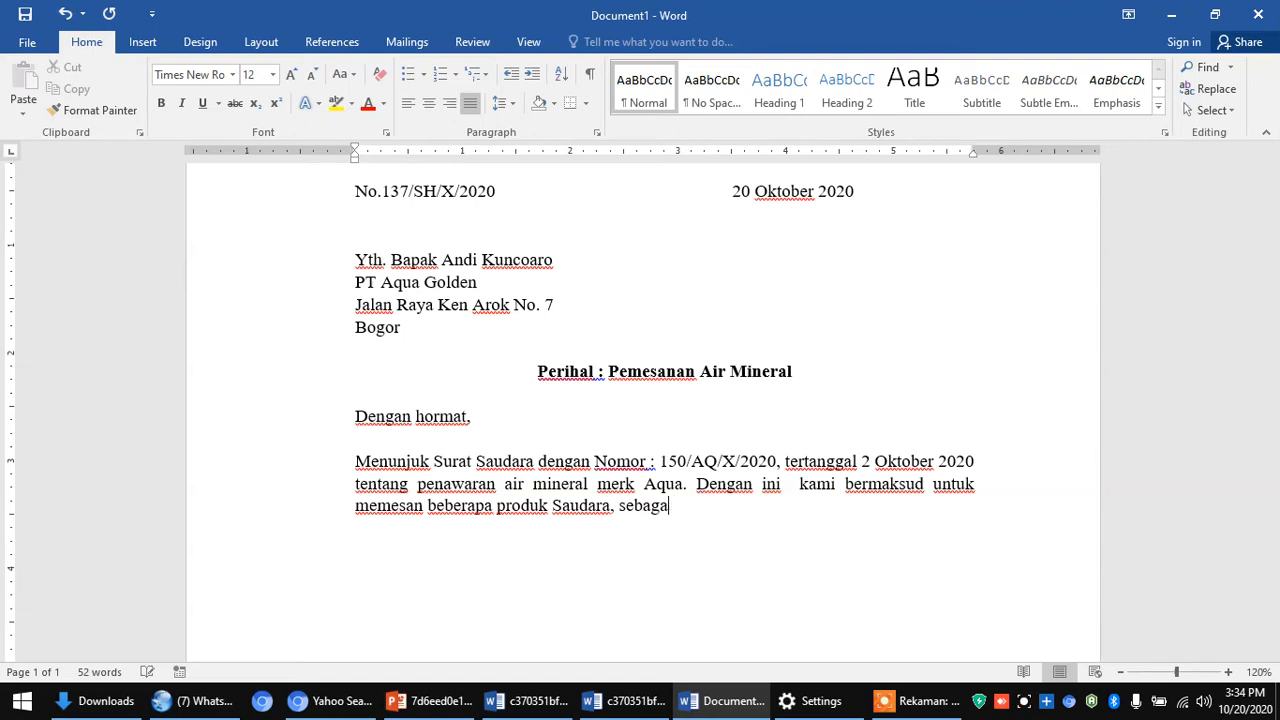
pyautogui.write('i berikut:')
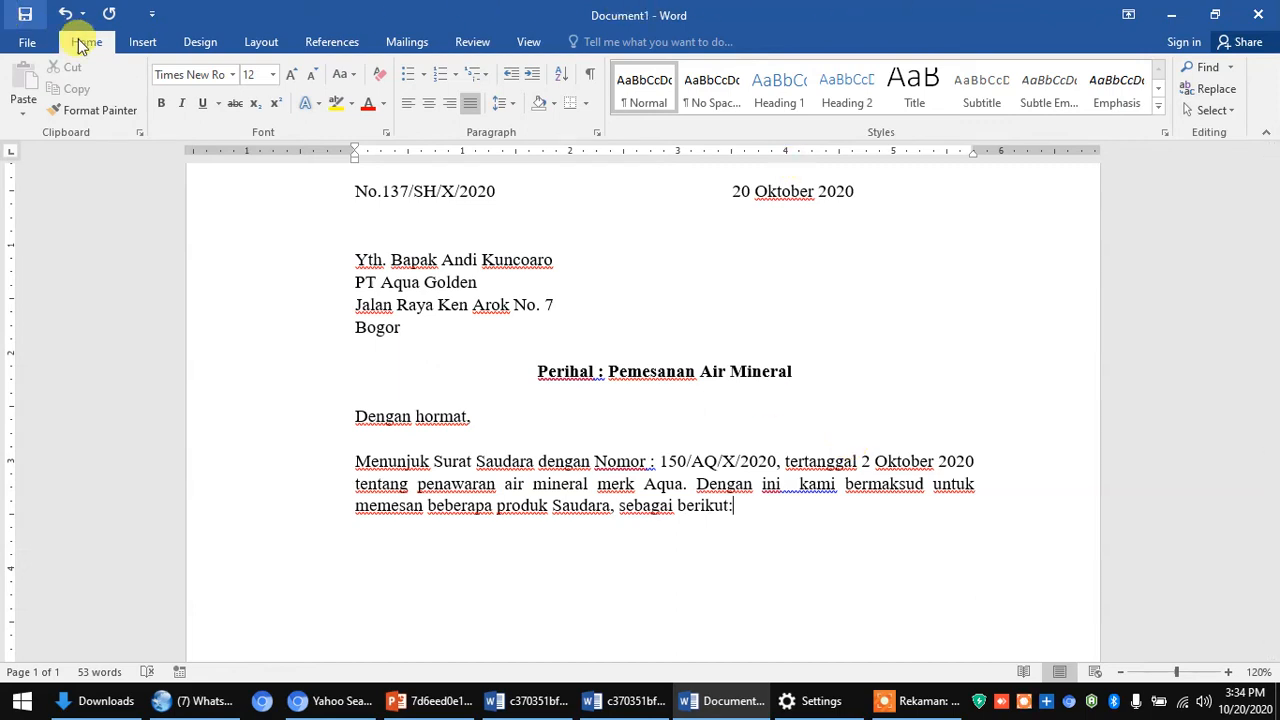
# - Insert an empty 7-column by 4-row table and leave a blank line above it
pyautogui.click(152, 44)
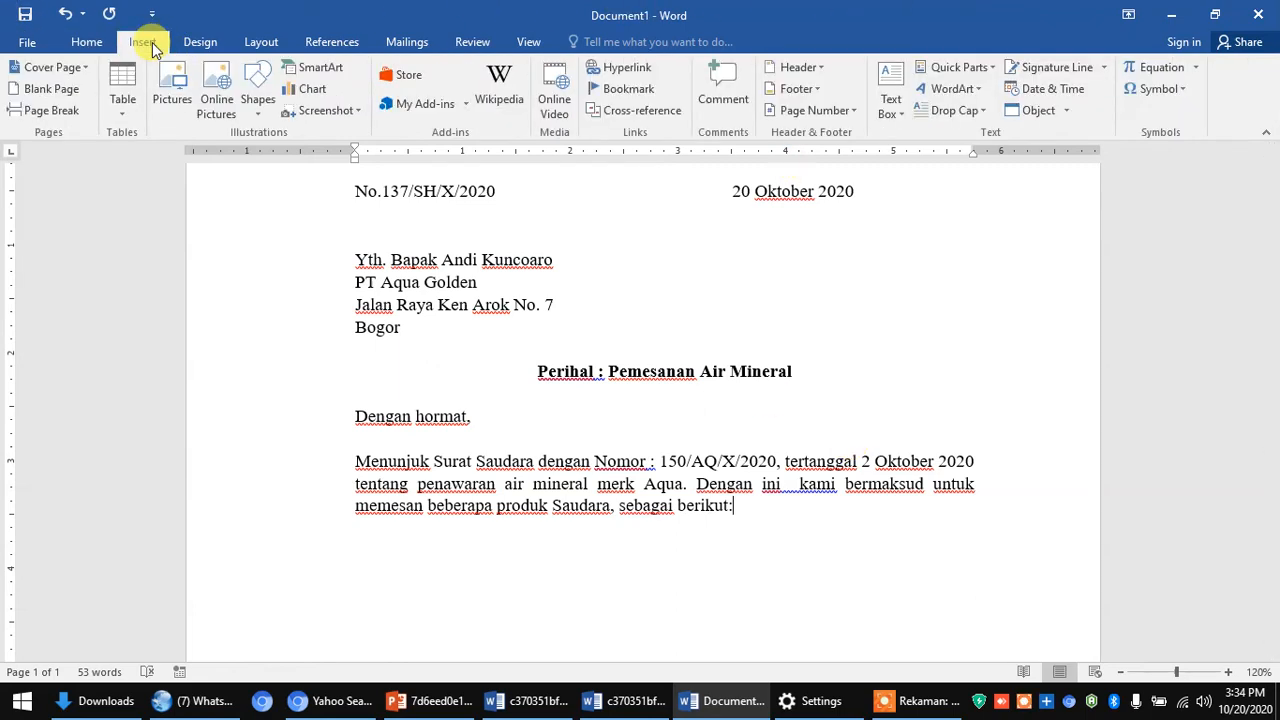
pyautogui.press('Return')
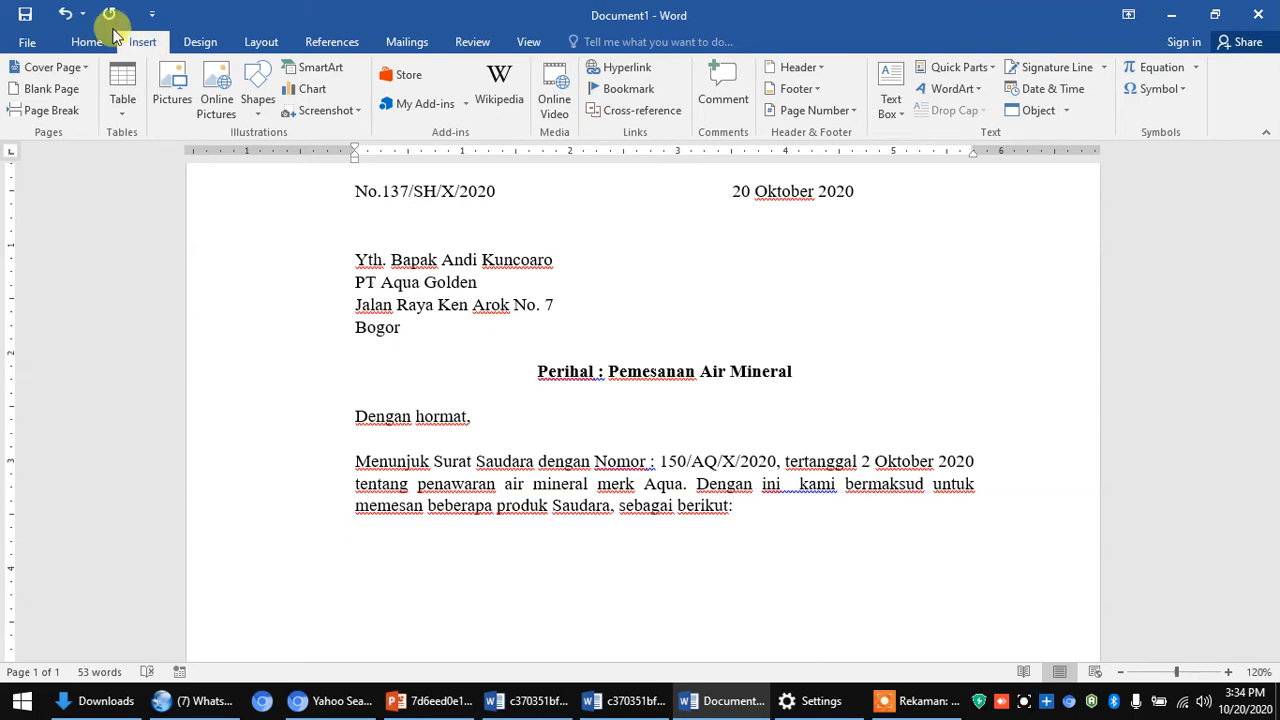
pyautogui.click(124, 82)
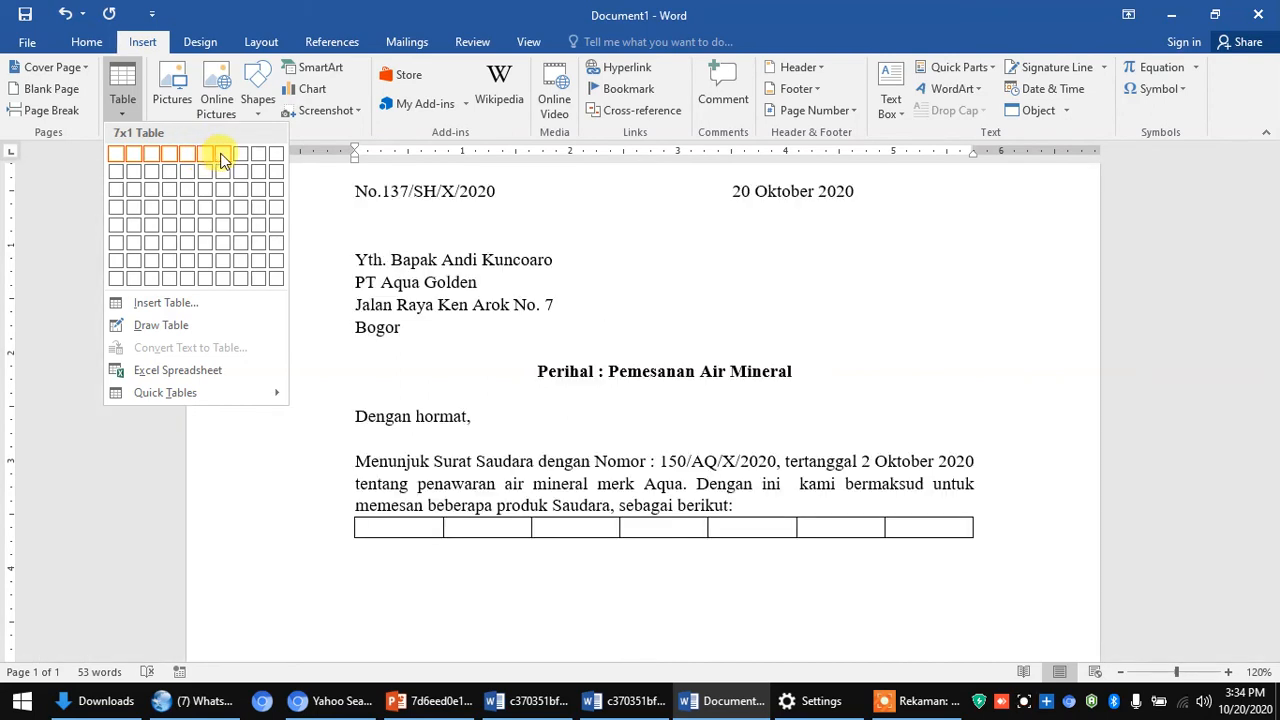
pyautogui.click(226, 203)
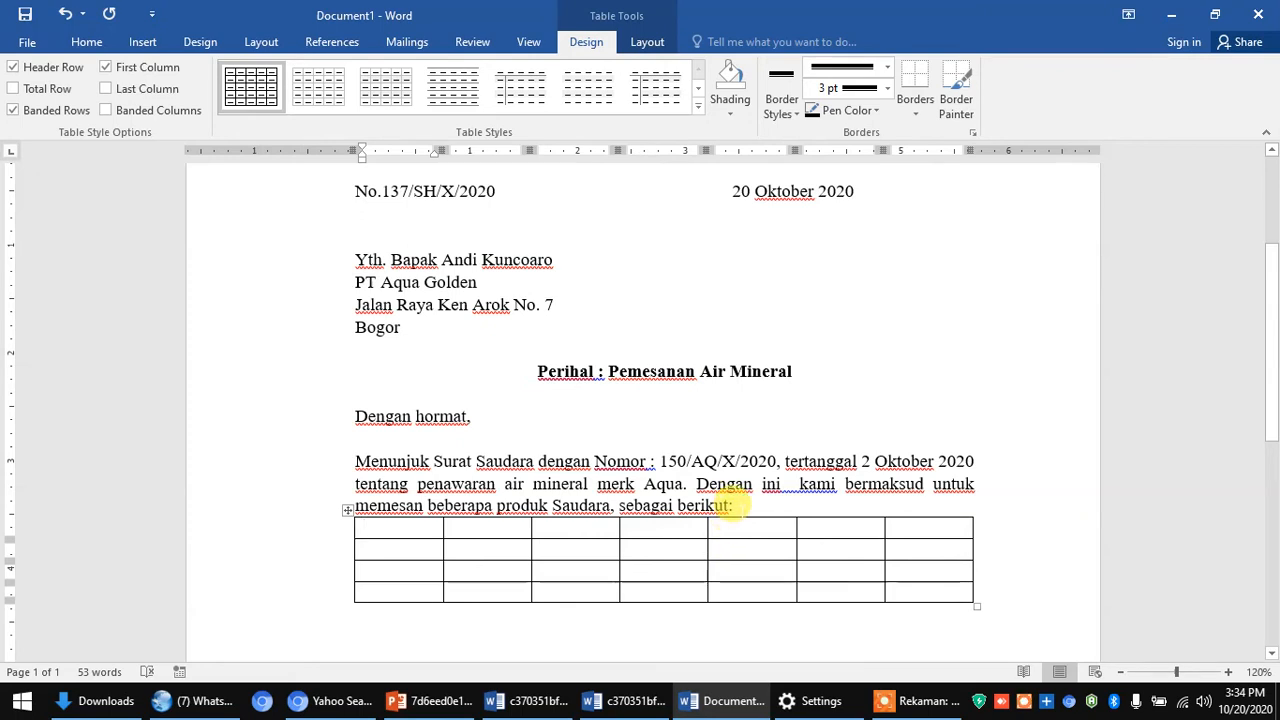
pyautogui.click(733, 505)
pyautogui.press('Return')
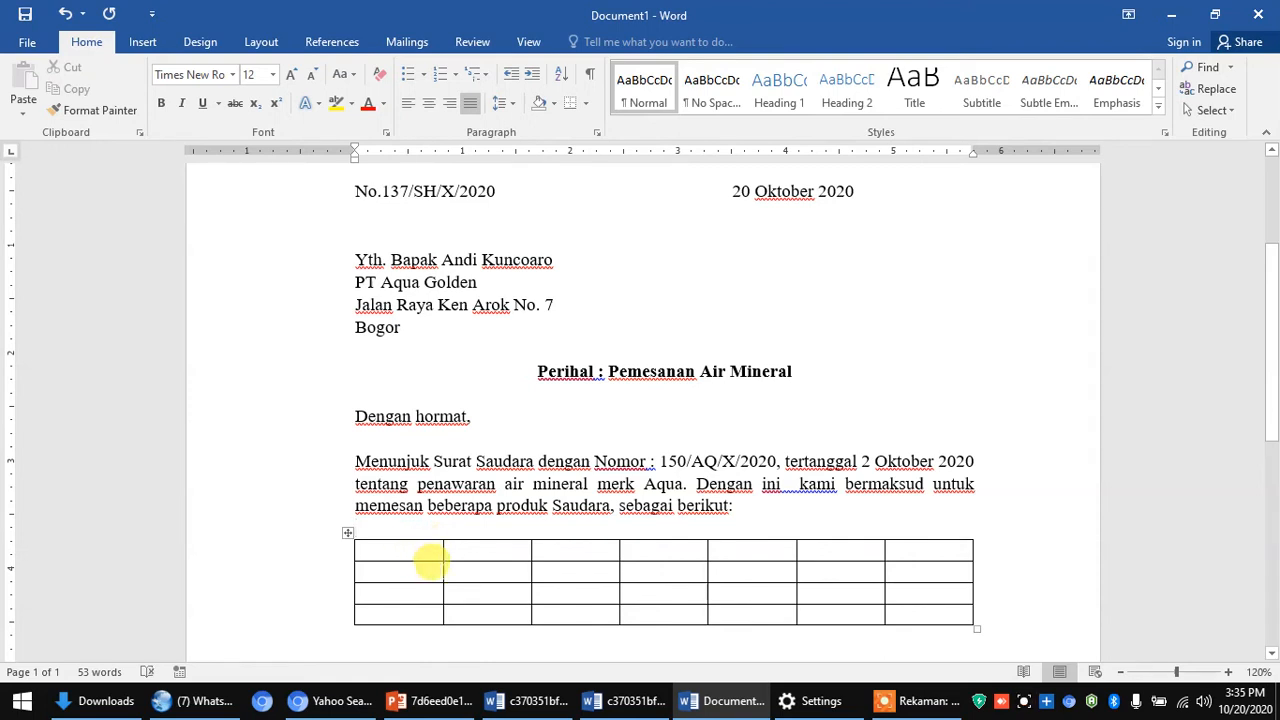
# - Narrow the table's first column and enter the header 'NO.' in its top cell
pyautogui.moveTo(423, 557); pyautogui.dragTo(367, 545)
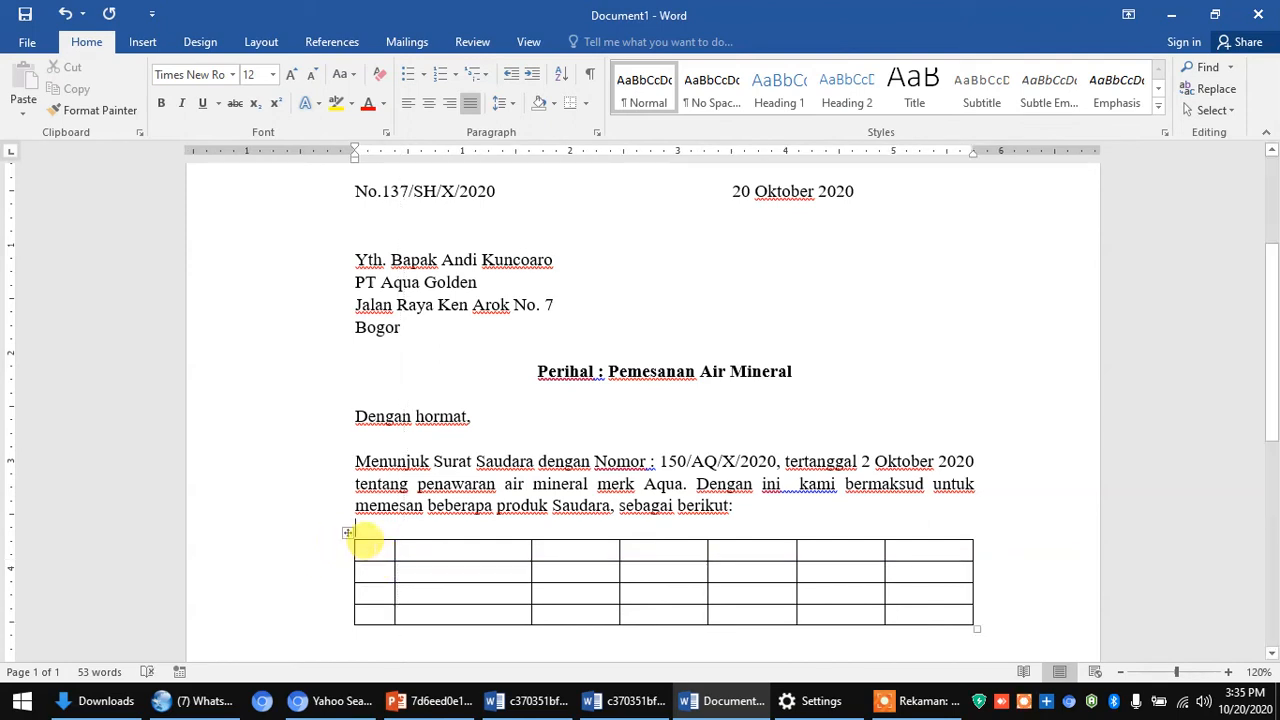
pyautogui.click(367, 545)
pyautogui.write('NO.')
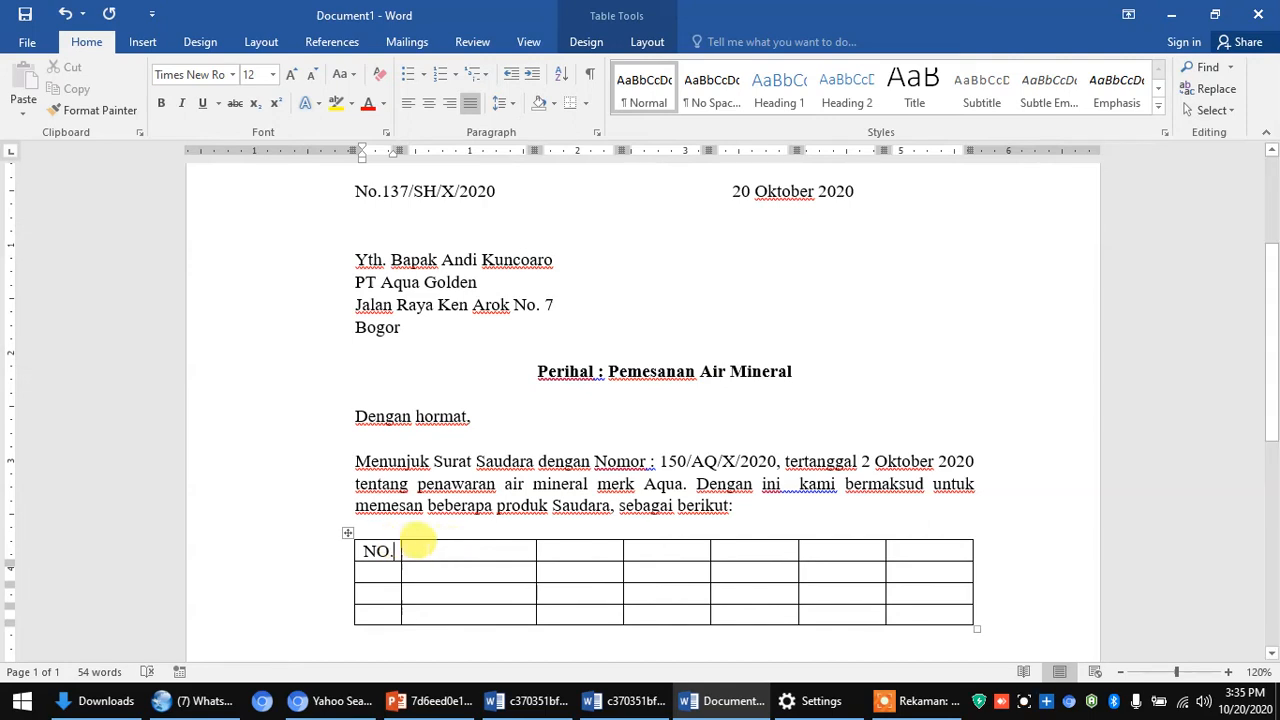
# - Label the second and third header cells 'NAMA BARANG' and 'JUMLAH'
pyautogui.click(411, 548)
pyautogui.write('NAMA BA')
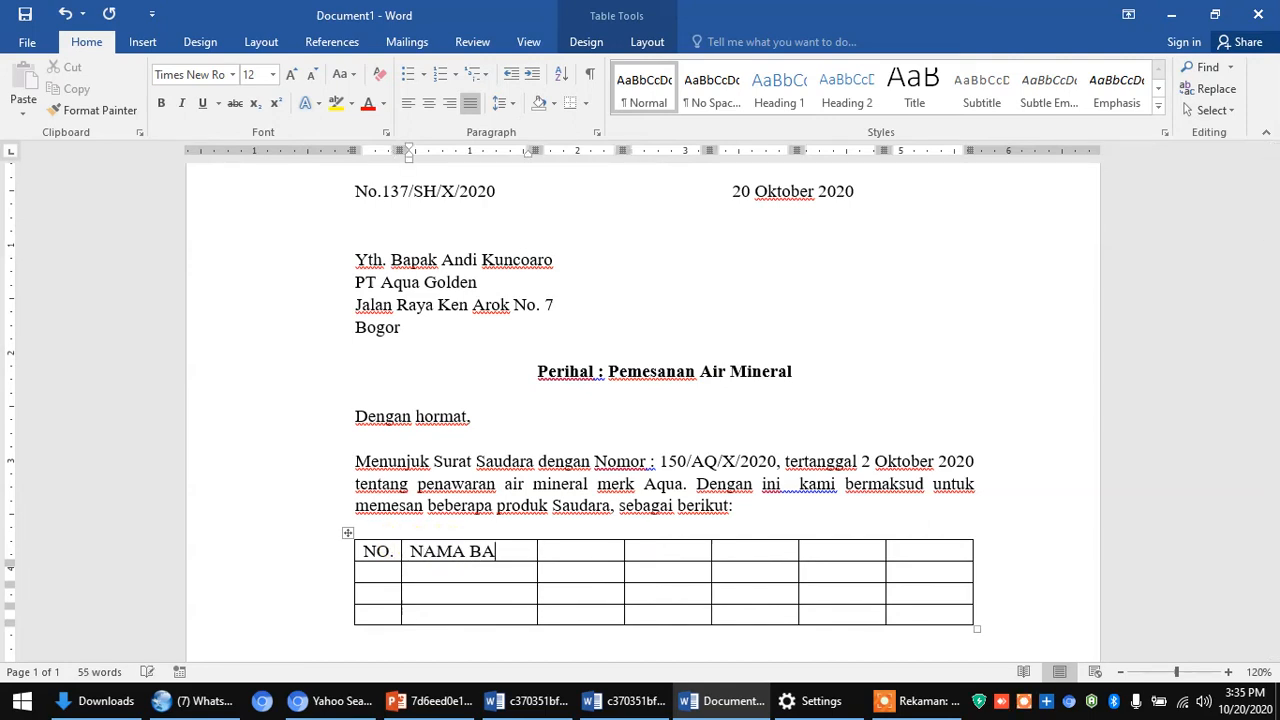
pyautogui.write('RANG')
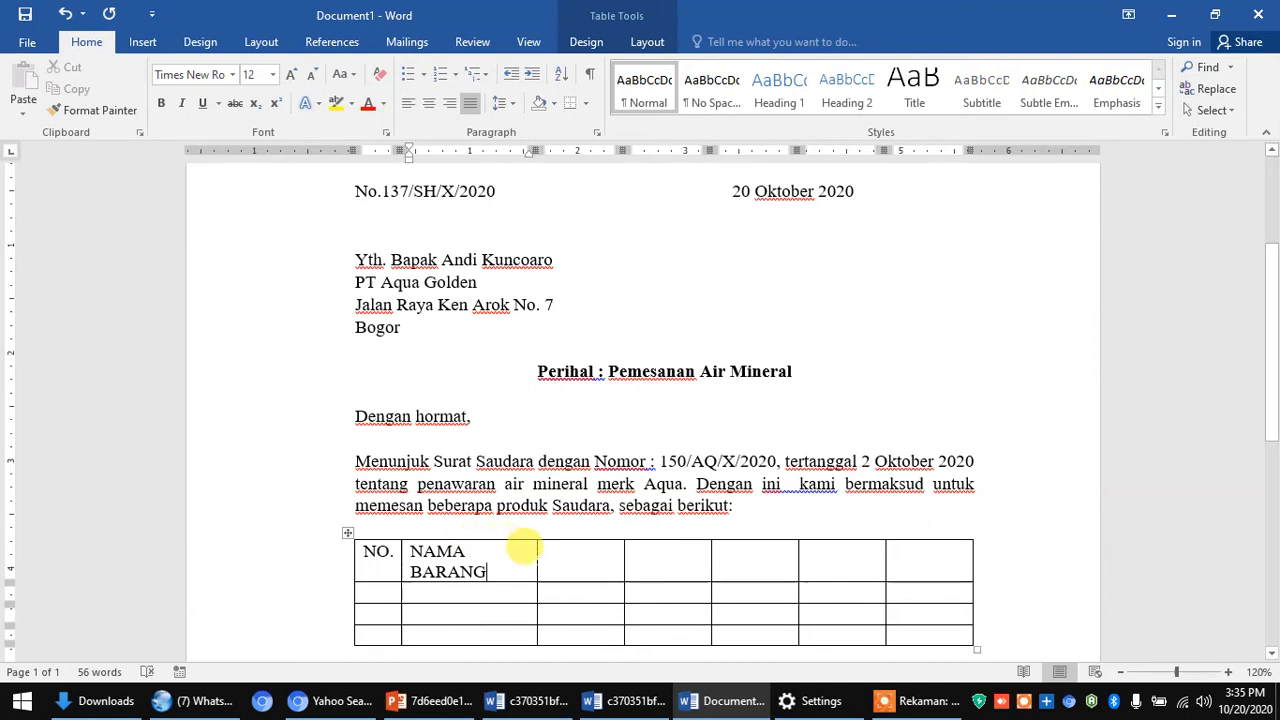
pyautogui.click(551, 547)
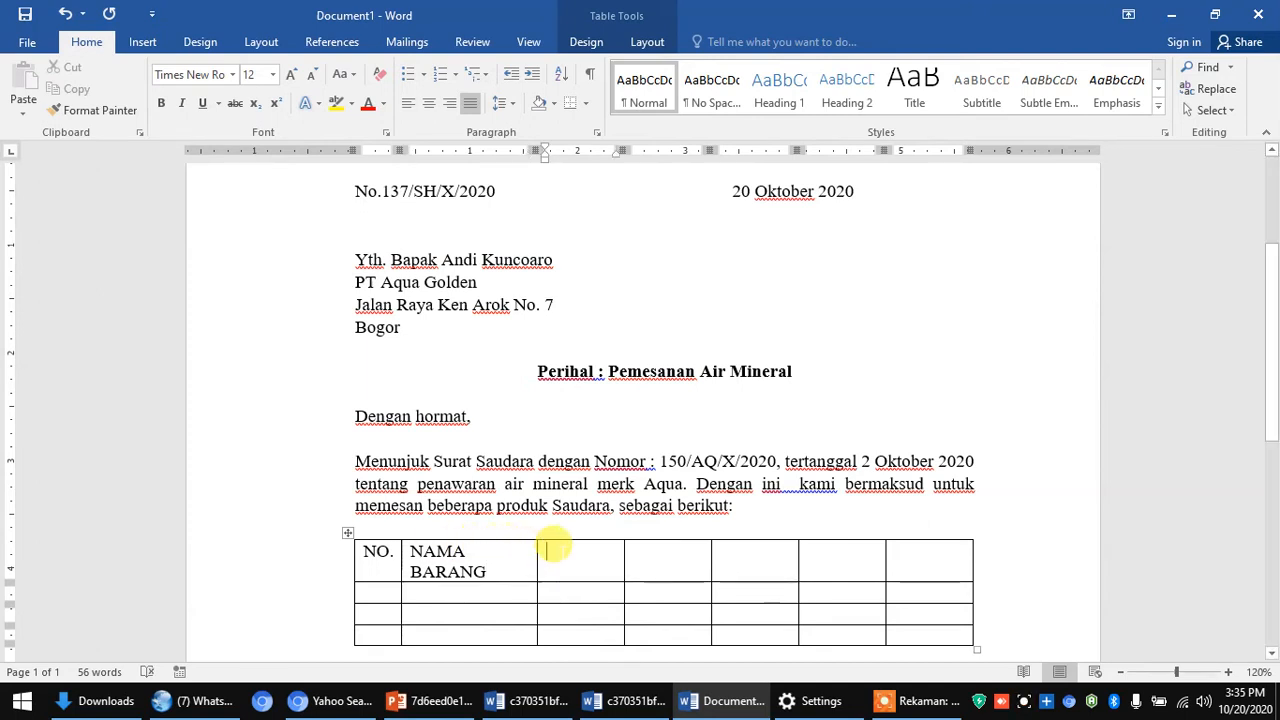
pyautogui.write('JUMLA')
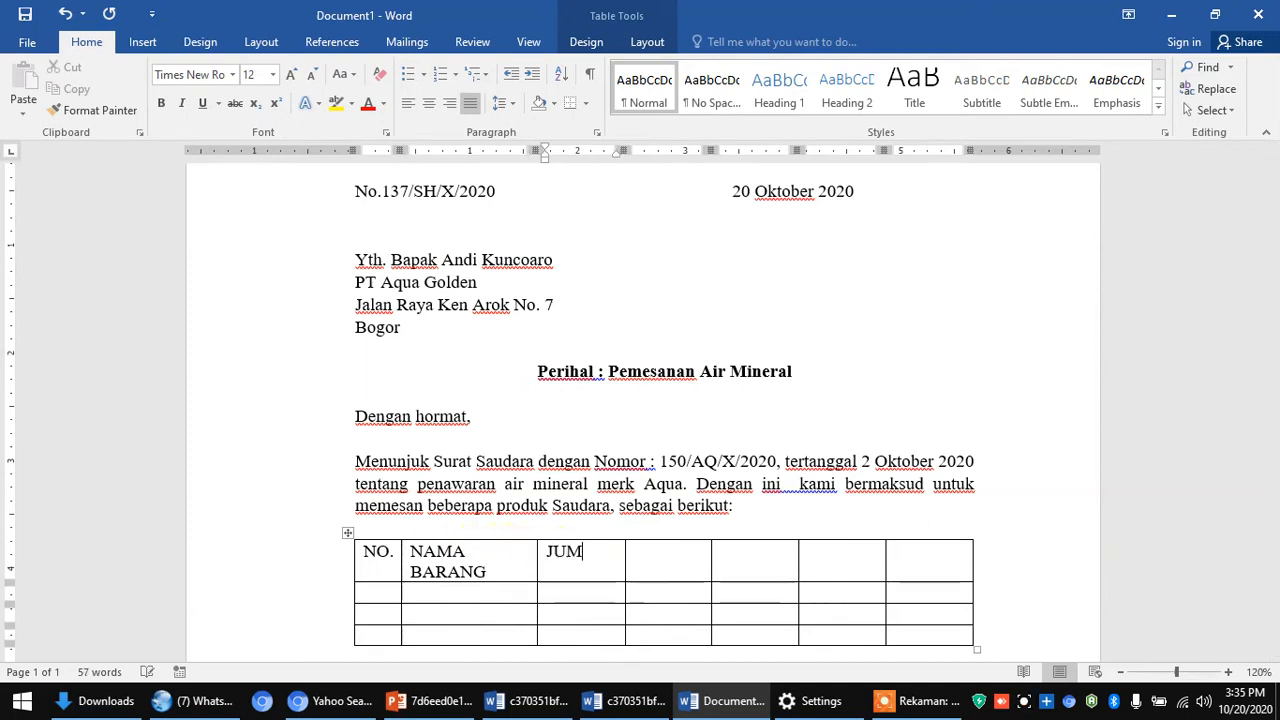
pyautogui.press('BackSpace')
pyautogui.write('LAH')
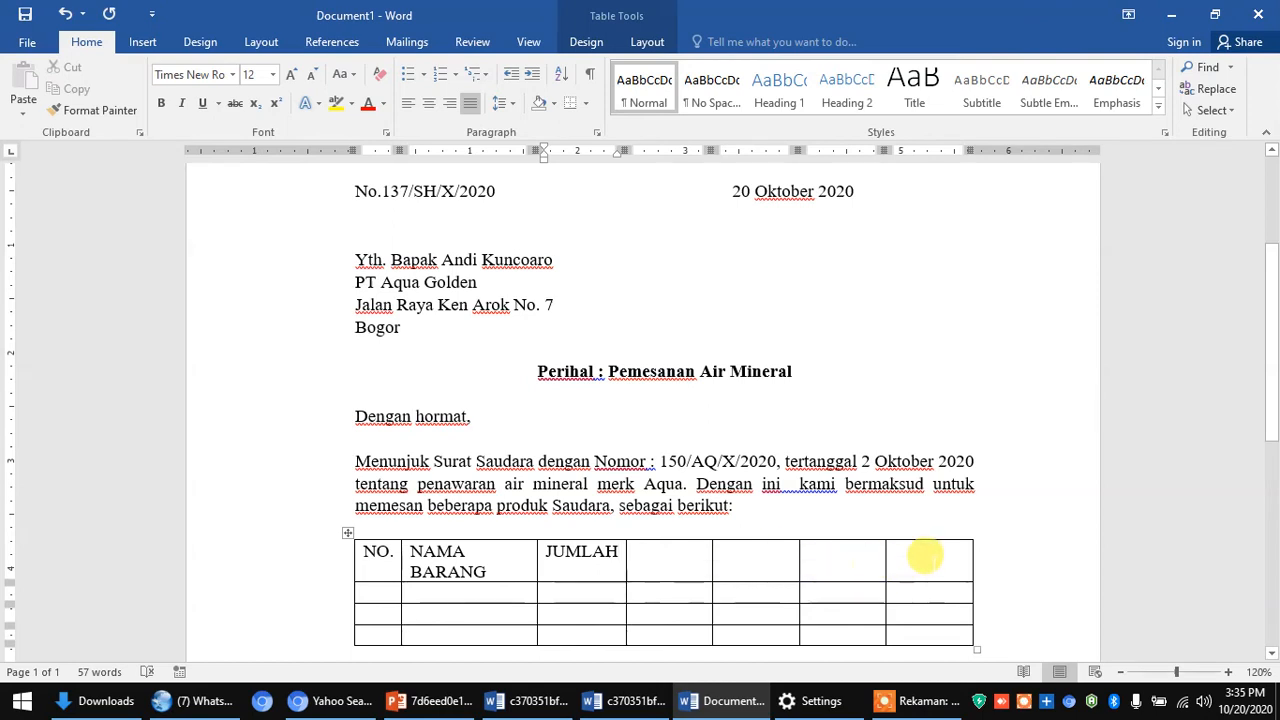
# - Label the fourth and fifth header cells 'HARGA SATUAN' and 'TOTAL HARGA'
pyautogui.click(915, 547)
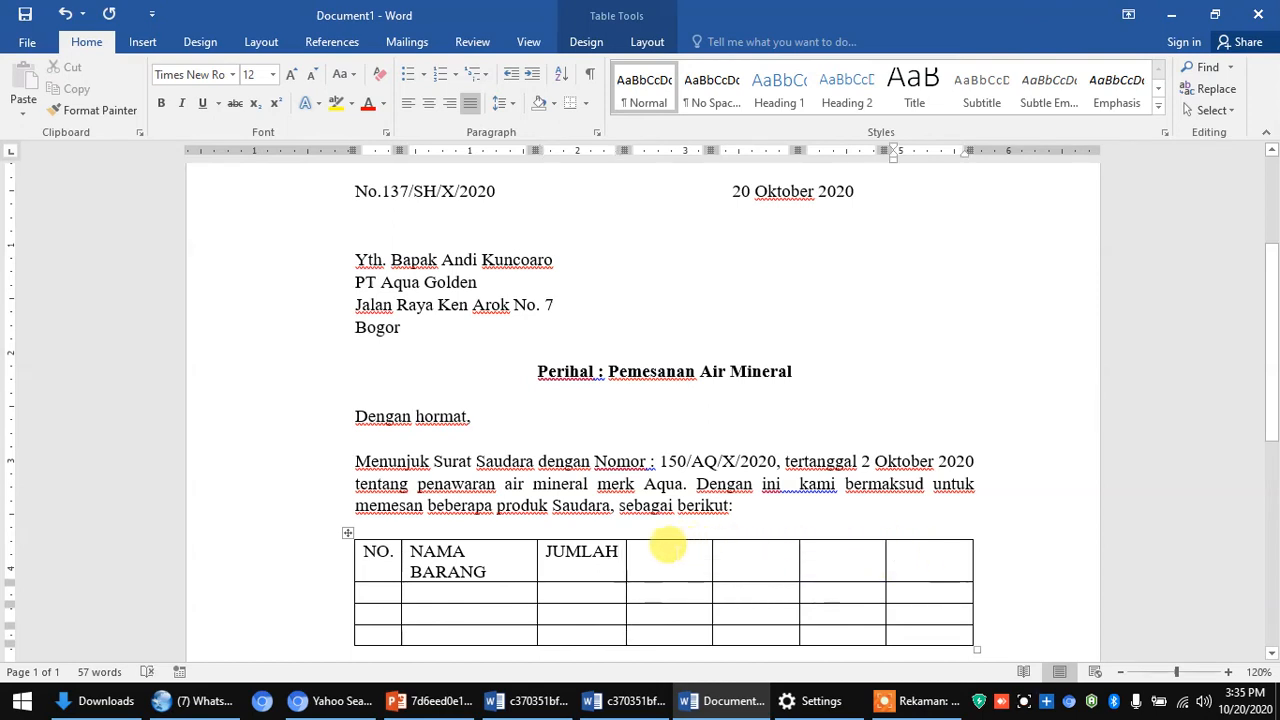
pyautogui.click(668, 547)
pyautogui.write('TO')
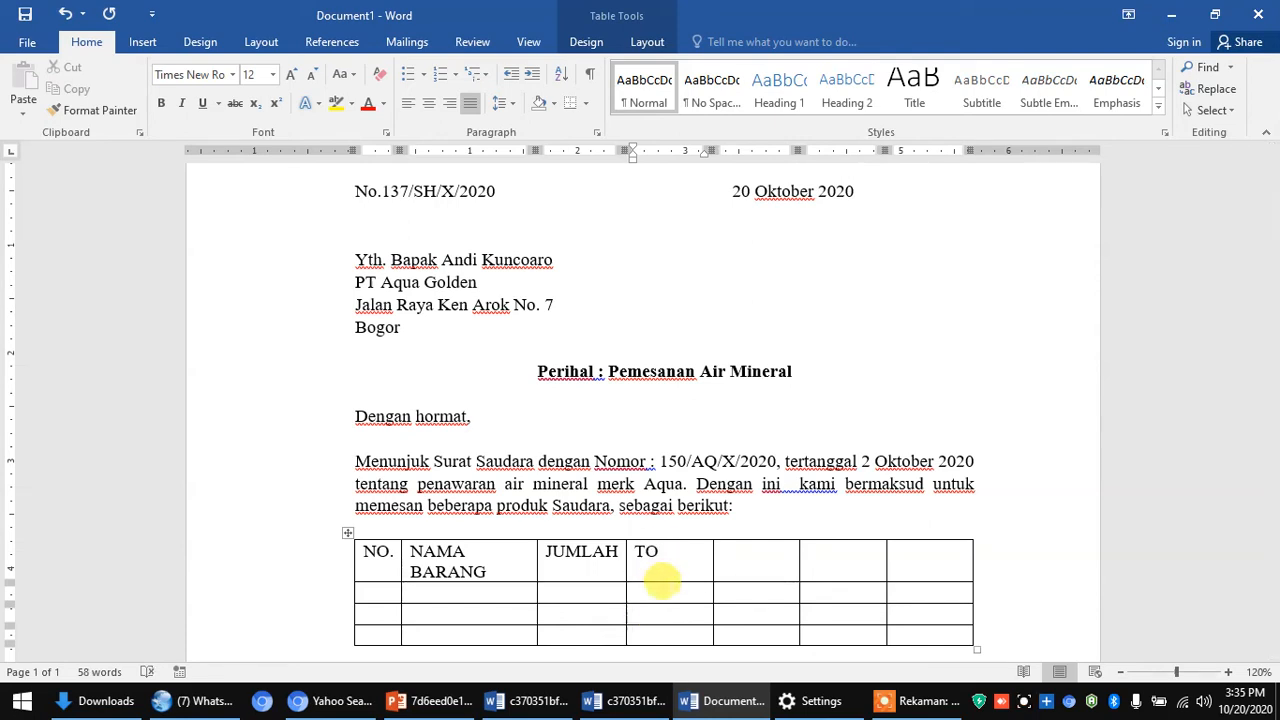
pyautogui.write('TAL HA')
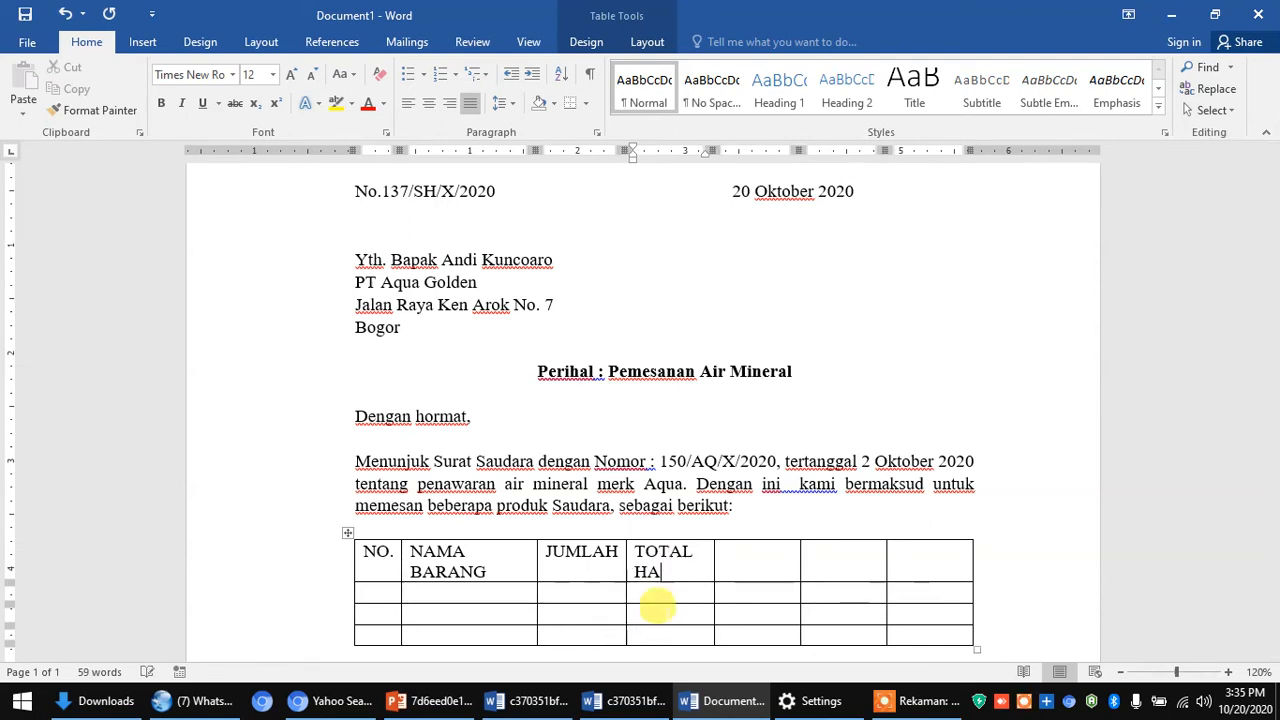
pyautogui.write('RGA')
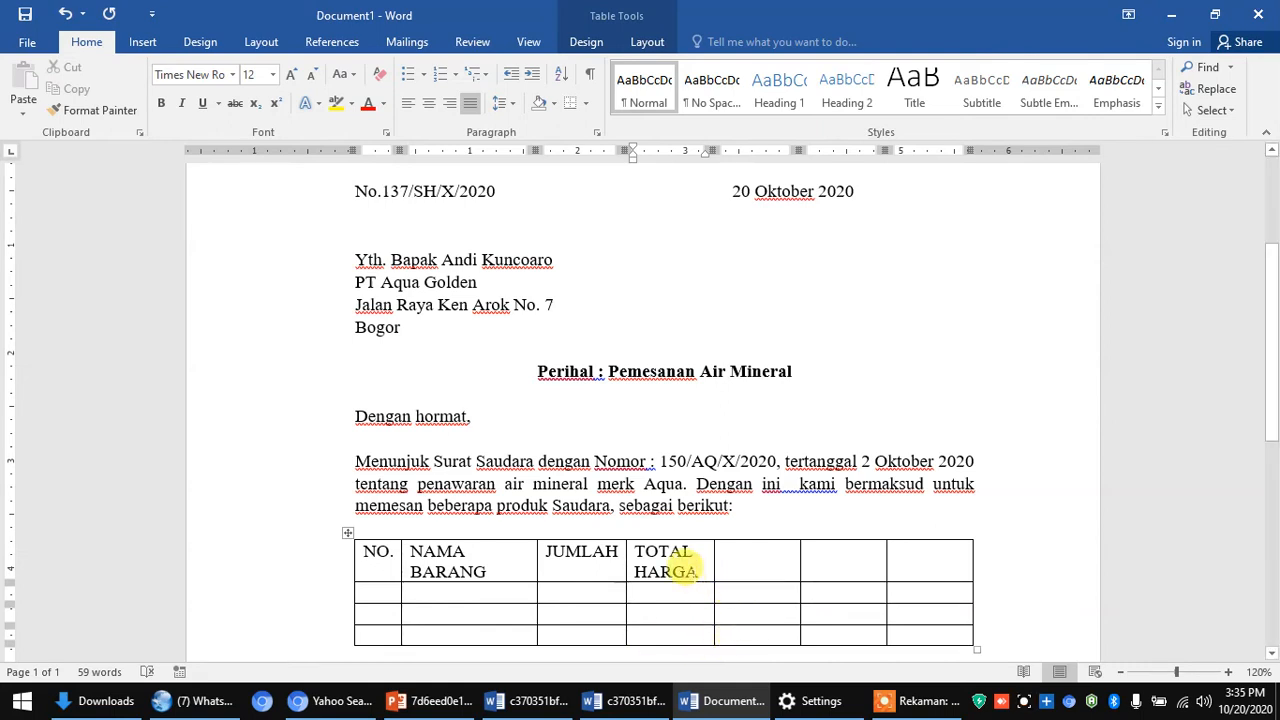
pyautogui.press('BackSpace')
pyautogui.press('BackSpace')
pyautogui.press('BackSpace')
pyautogui.press('BackSpace')
pyautogui.press('BackSpace')
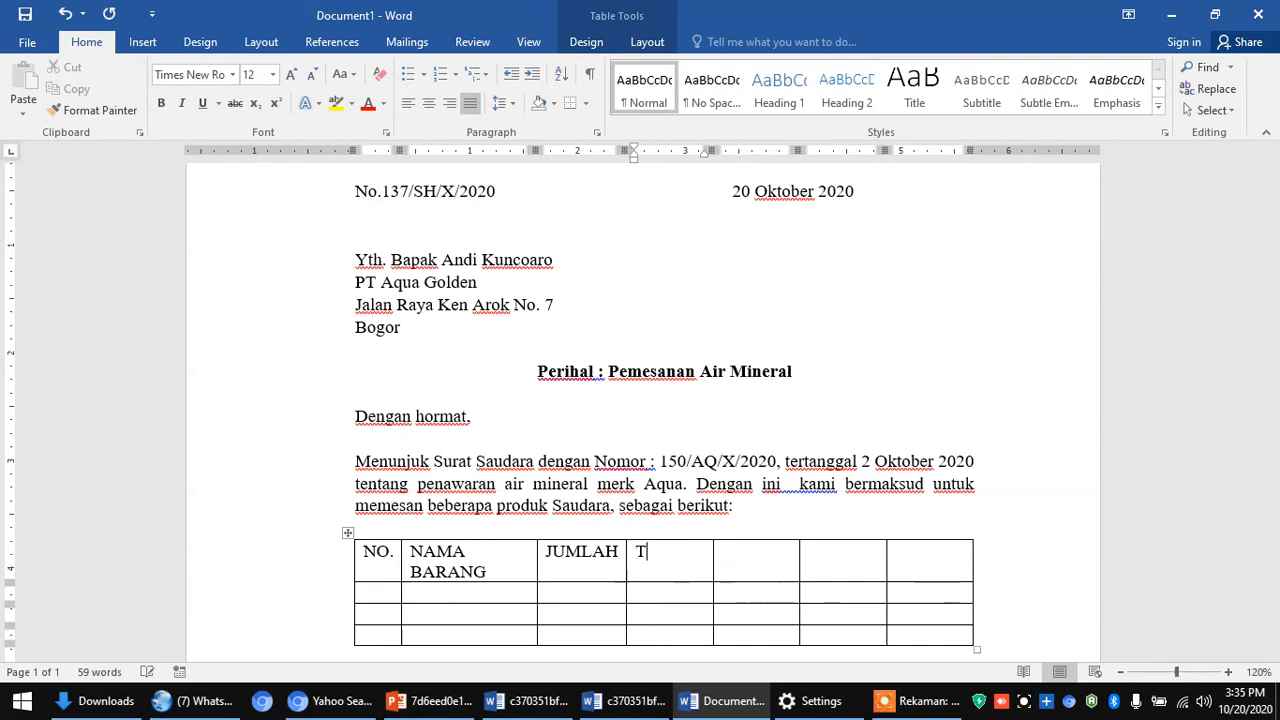
pyautogui.write('HARG')
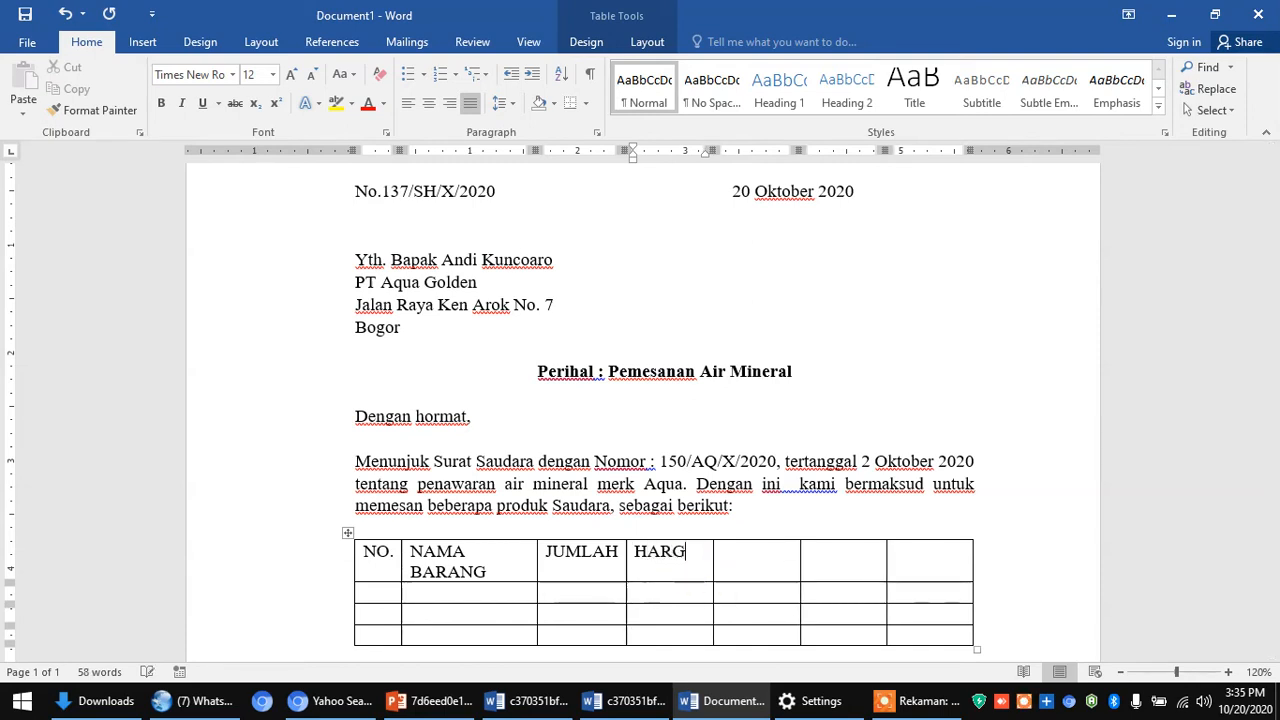
pyautogui.write('A SA')
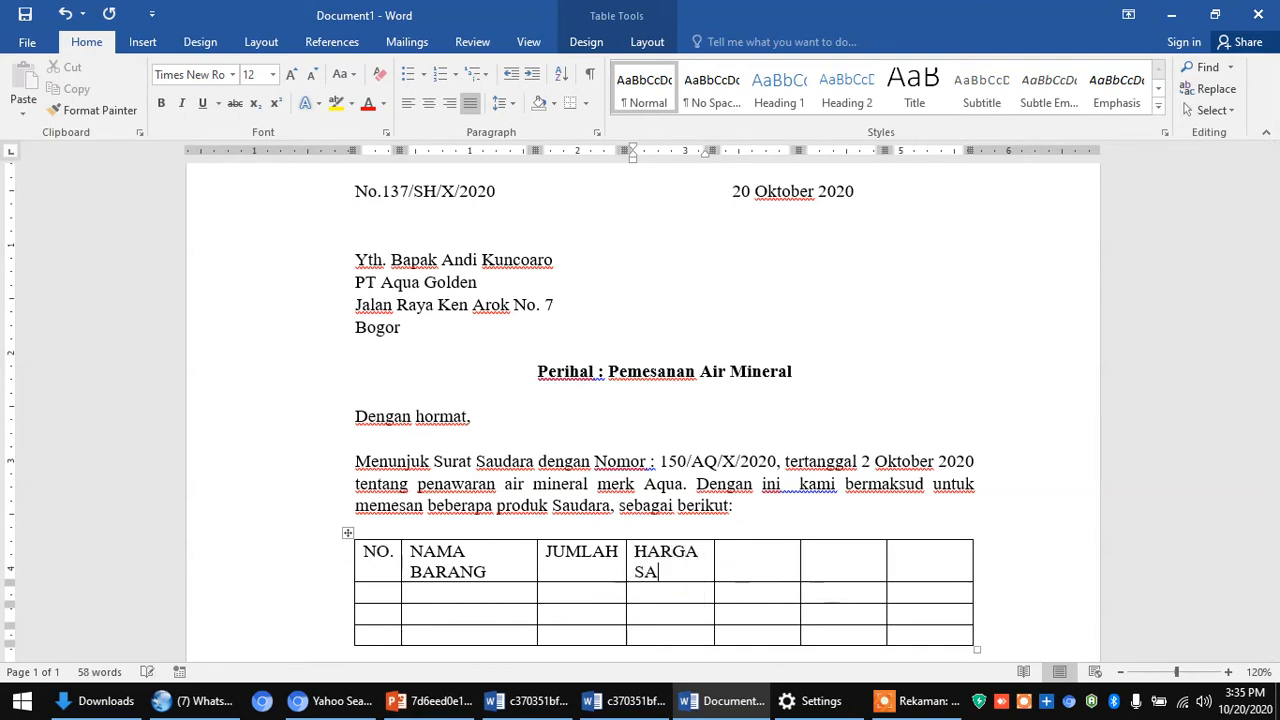
pyautogui.write('TUAN')
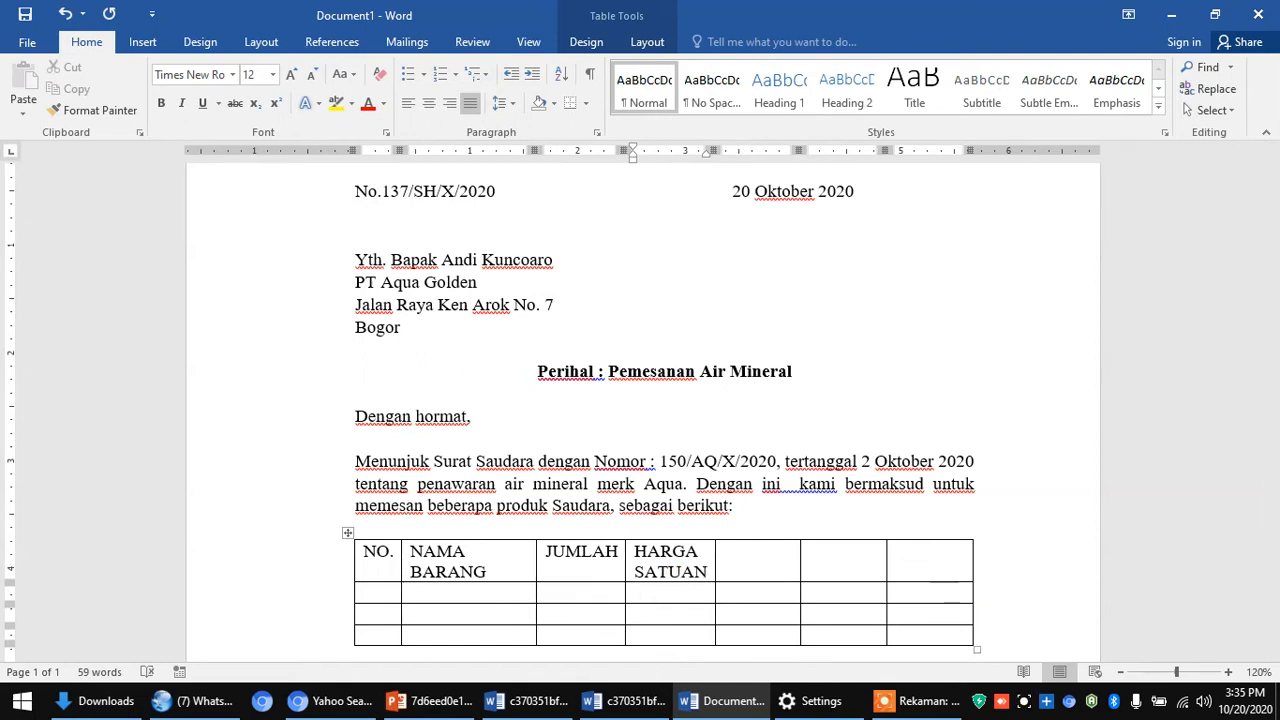
pyautogui.click(760, 557)
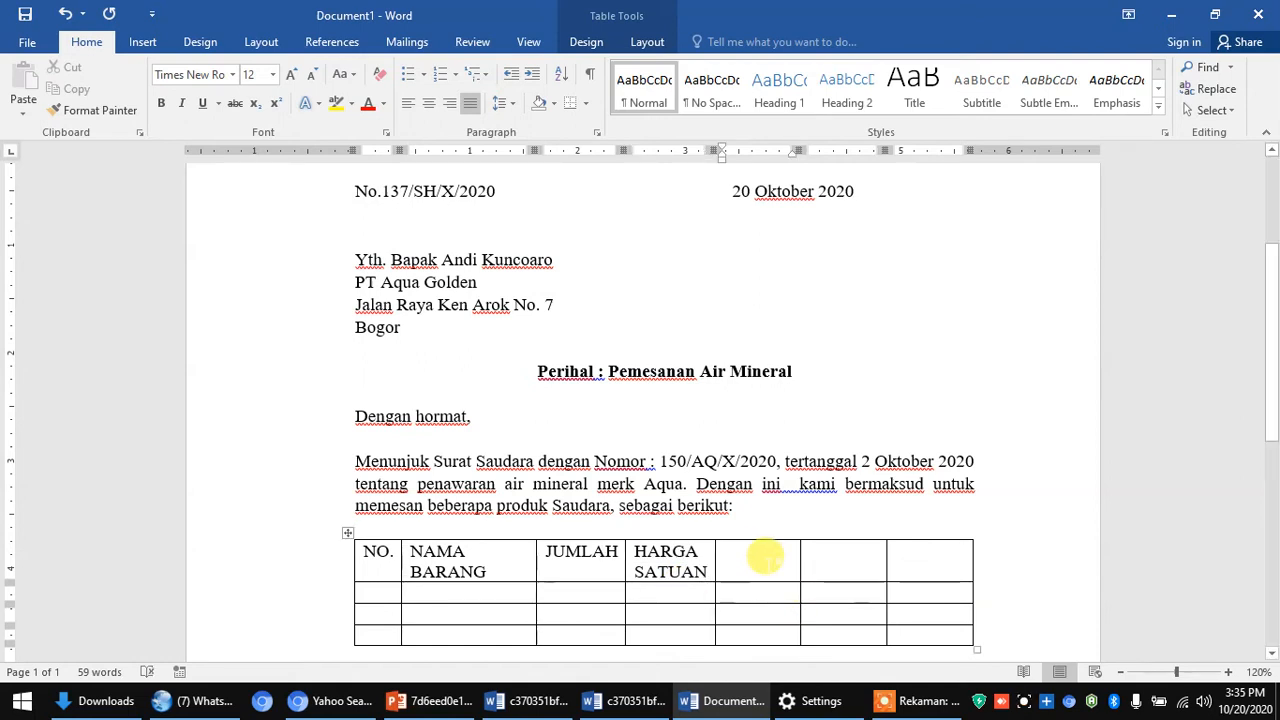
pyautogui.write('TOTAL ')
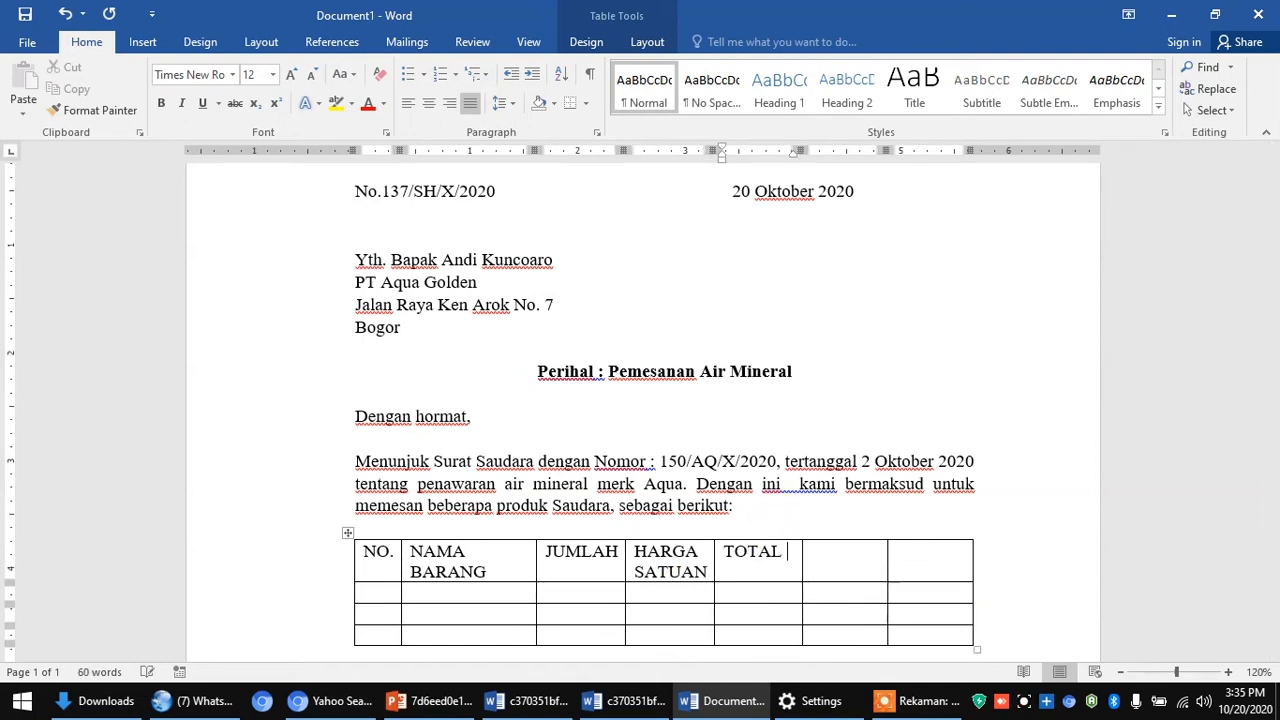
pyautogui.write('HARGA')
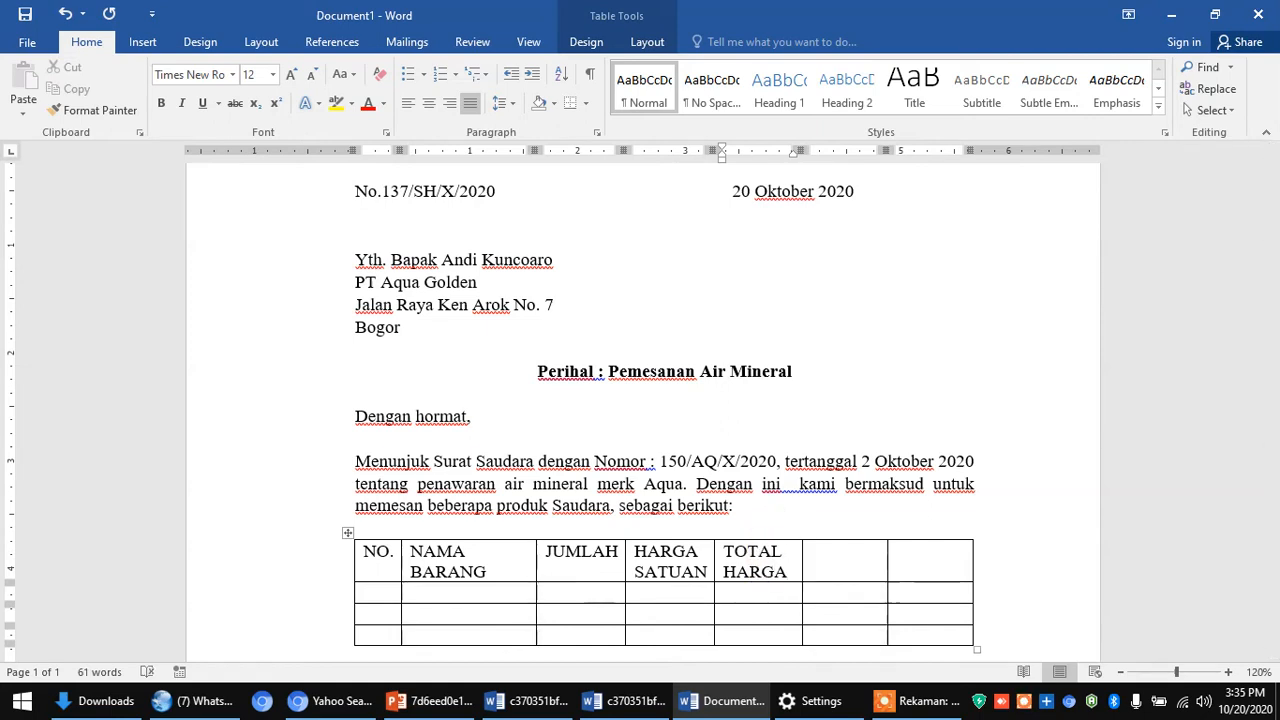
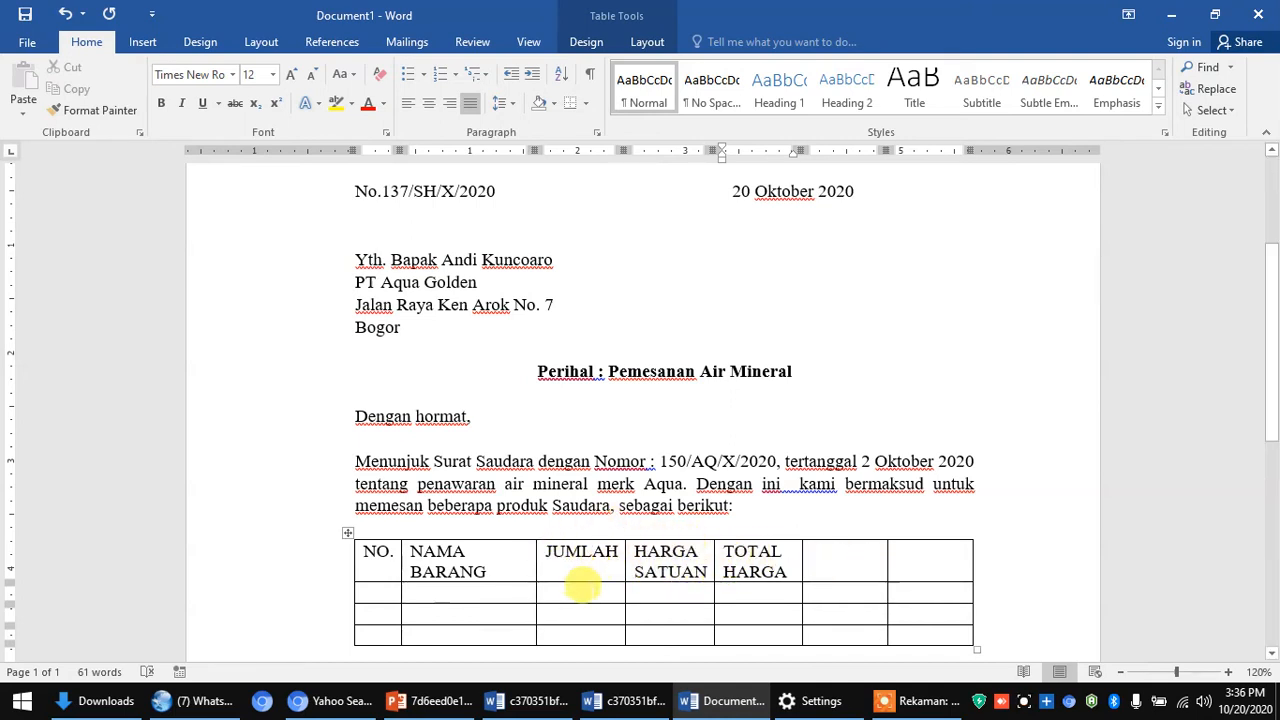
# - Delete the two empty rightmost columns so the table ends at TOTAL HARGA
pyautogui.click(811, 558)
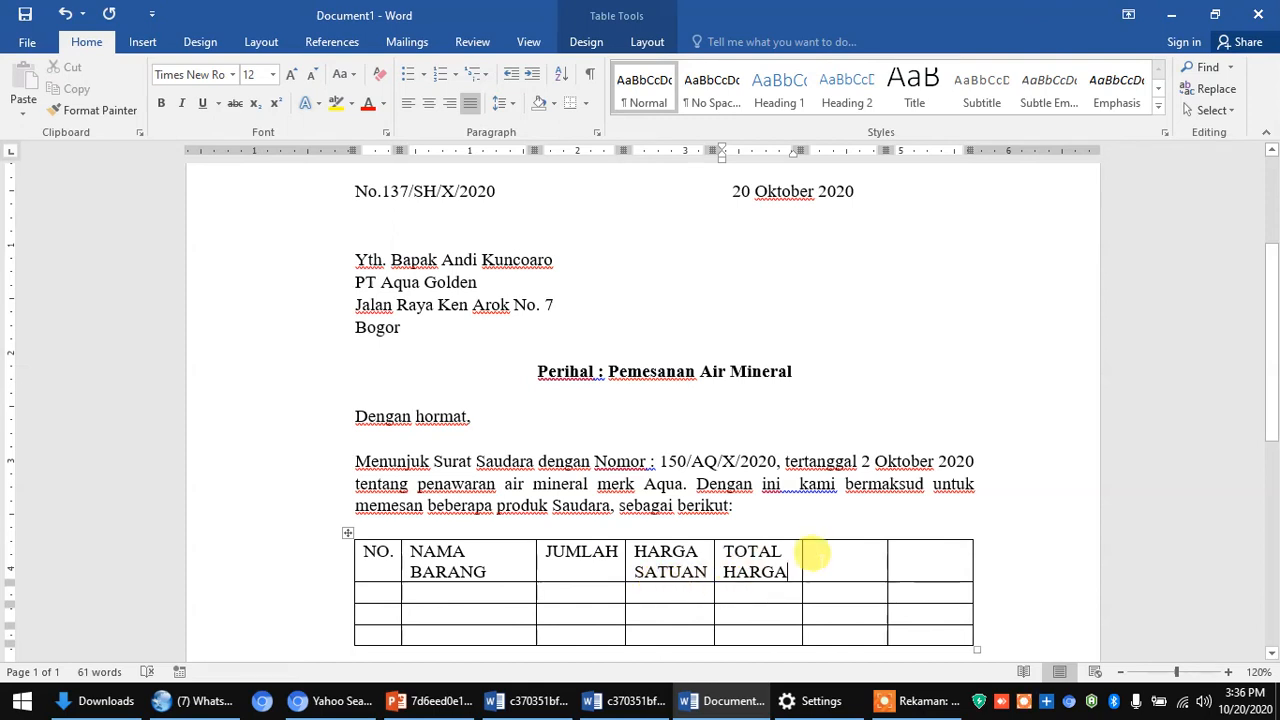
pyautogui.moveTo(902, 566); pyautogui.dragTo(940, 631)
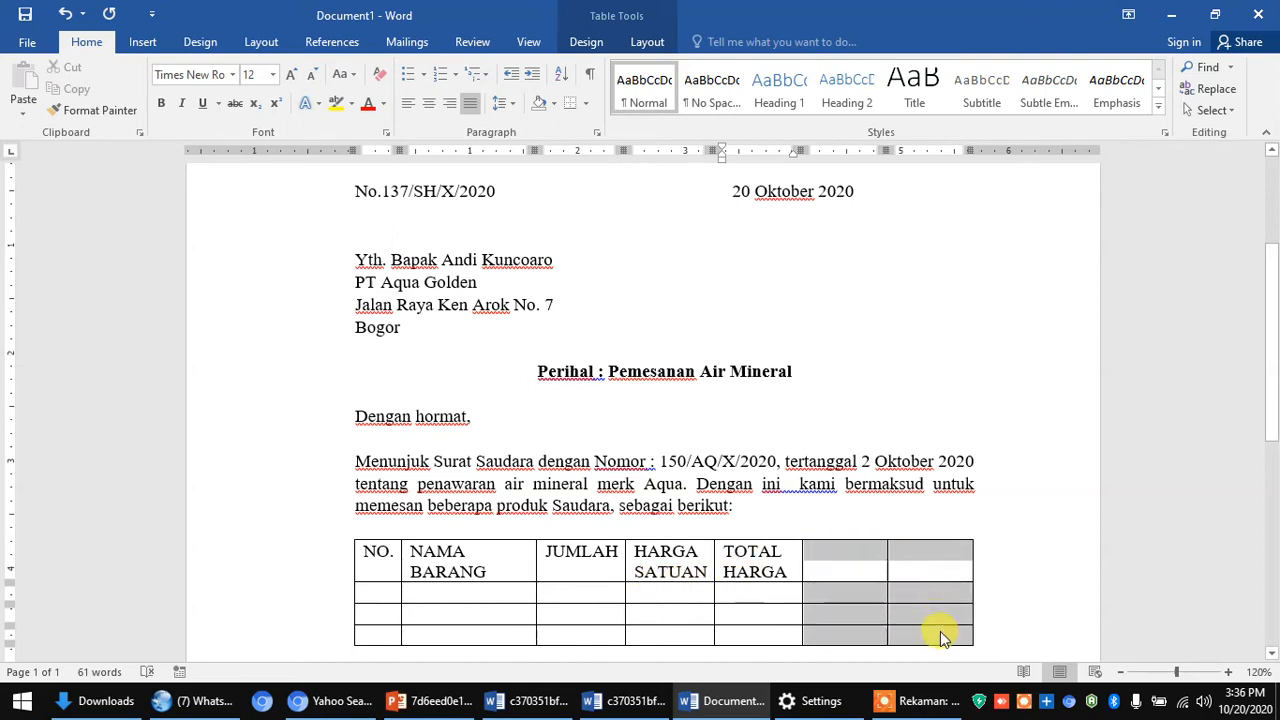
pyautogui.rightClick(866, 555)
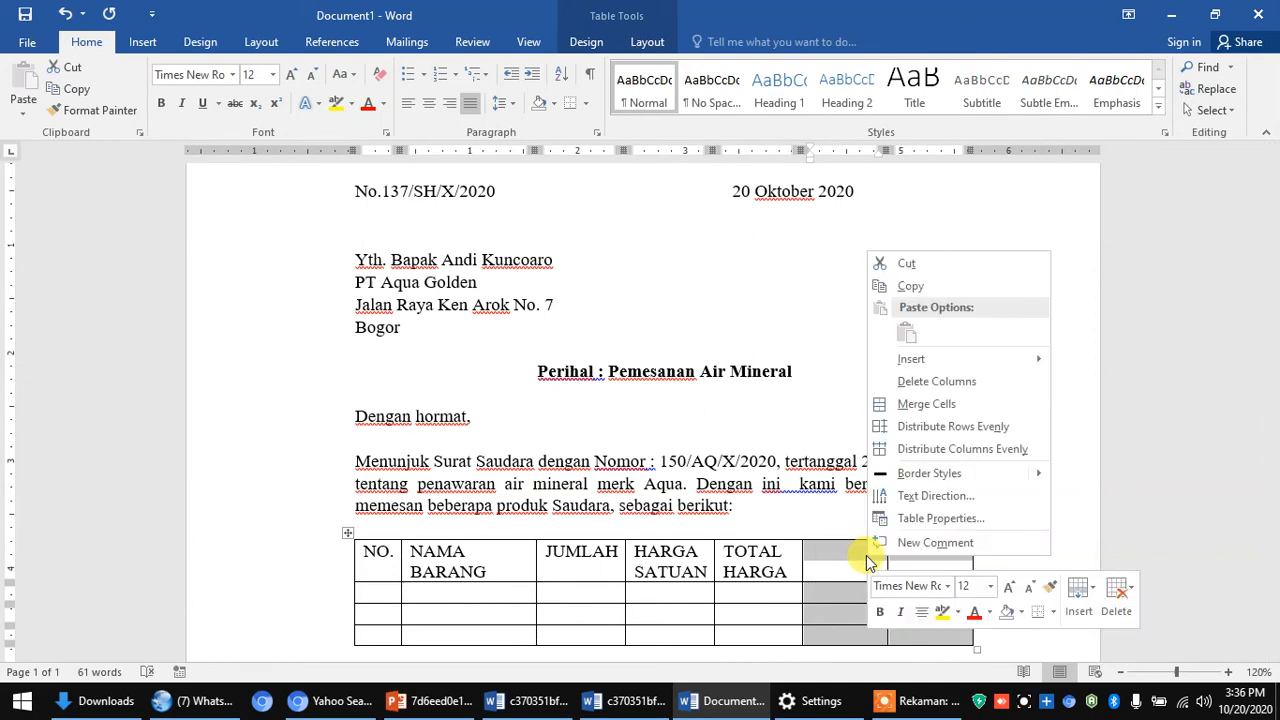
pyautogui.click(911, 380)
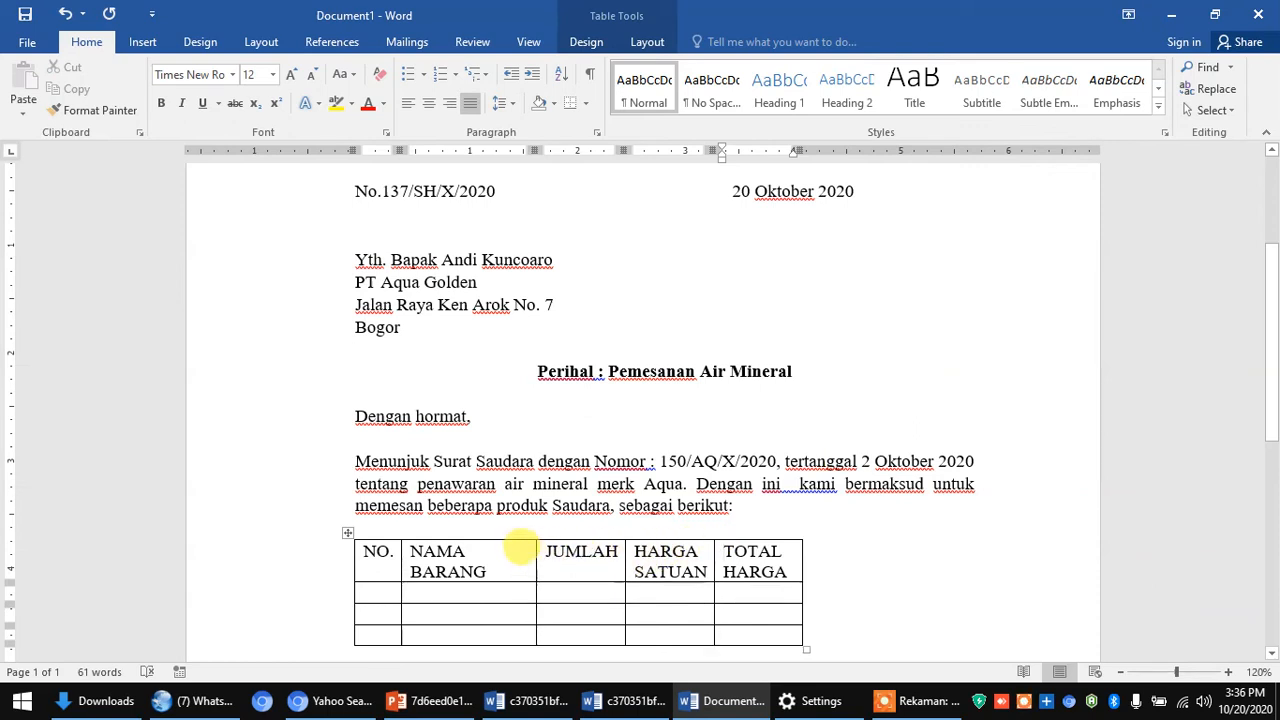
# - Widen the NAMA BARANG, TOTAL HARGA and HARGA SATUAN columns to stretch the table across the page
pyautogui.moveTo(535, 548); pyautogui.dragTo(585, 545)
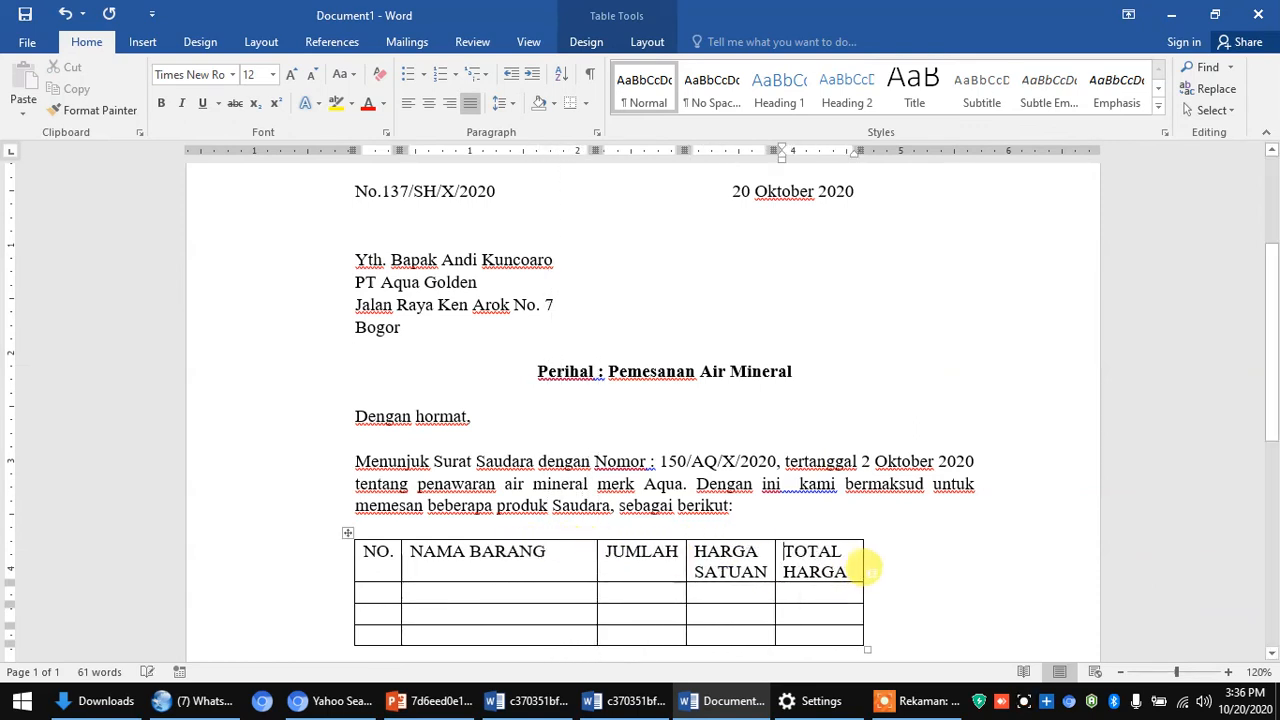
pyautogui.moveTo(863, 555); pyautogui.dragTo(956, 558)
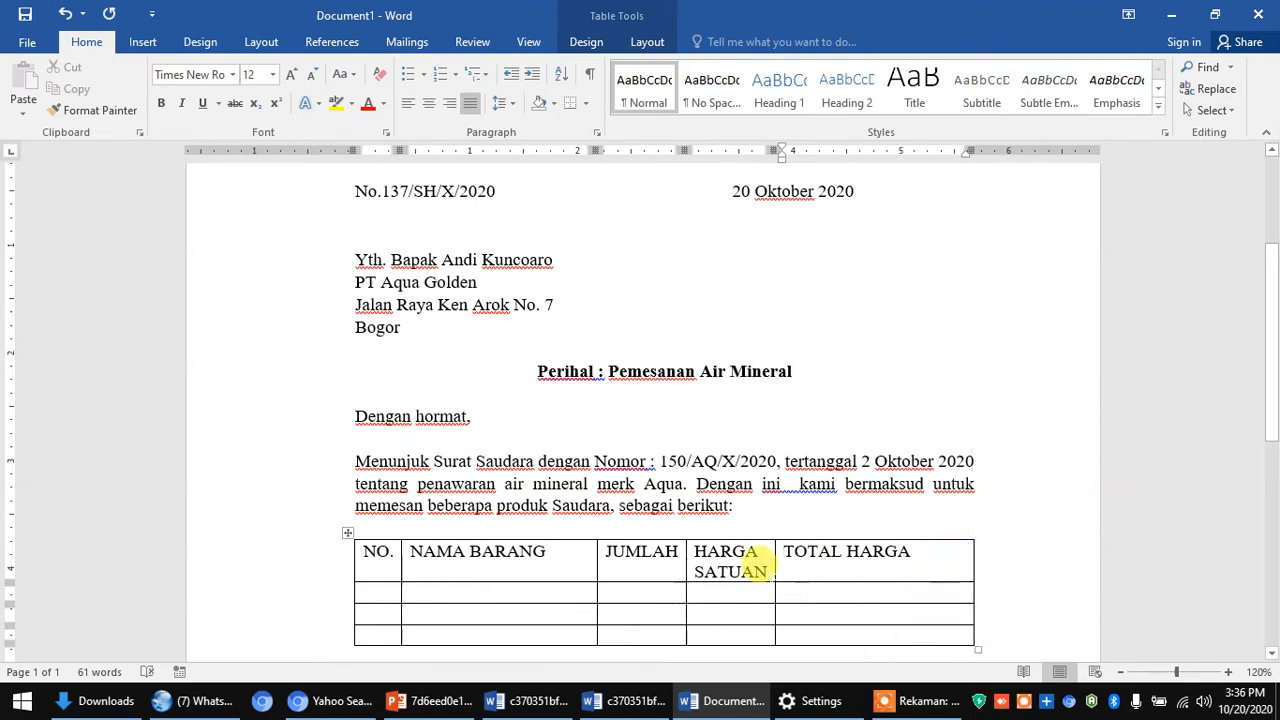
pyautogui.moveTo(775, 565); pyautogui.dragTo(826, 550)
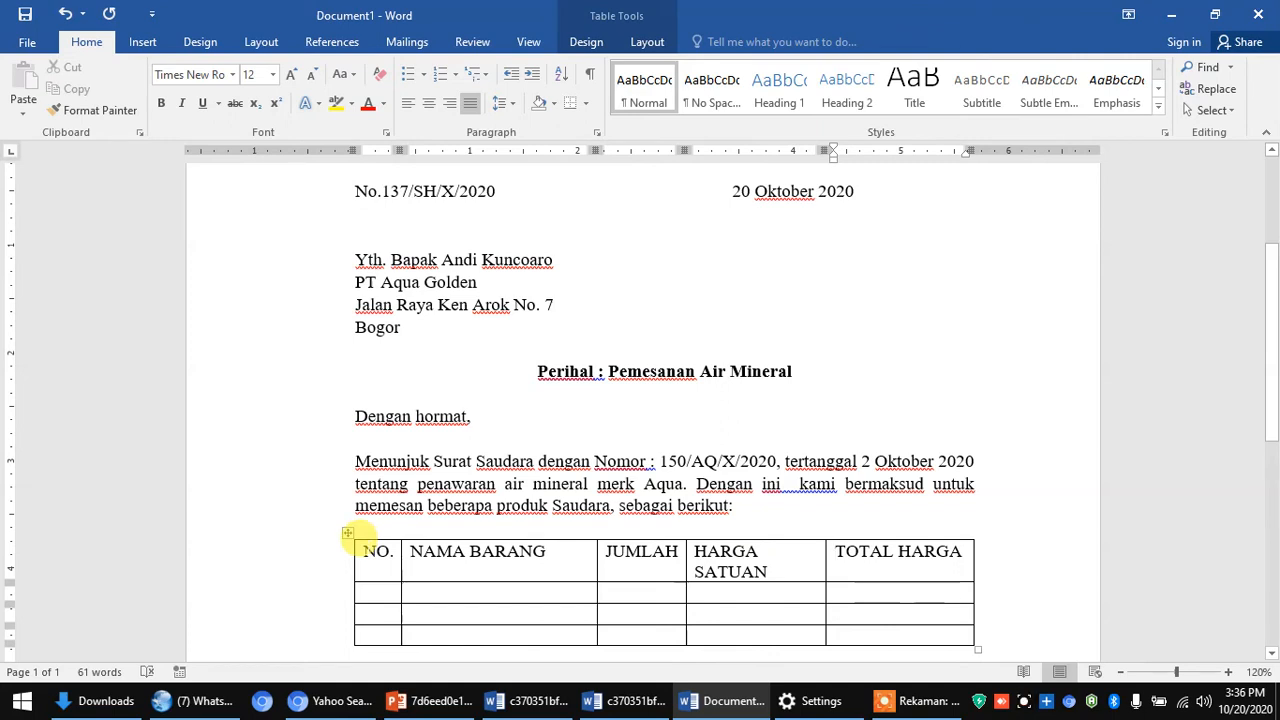
# - Make the header row text centered and bold
pyautogui.moveTo(368, 551); pyautogui.dragTo(908, 557)
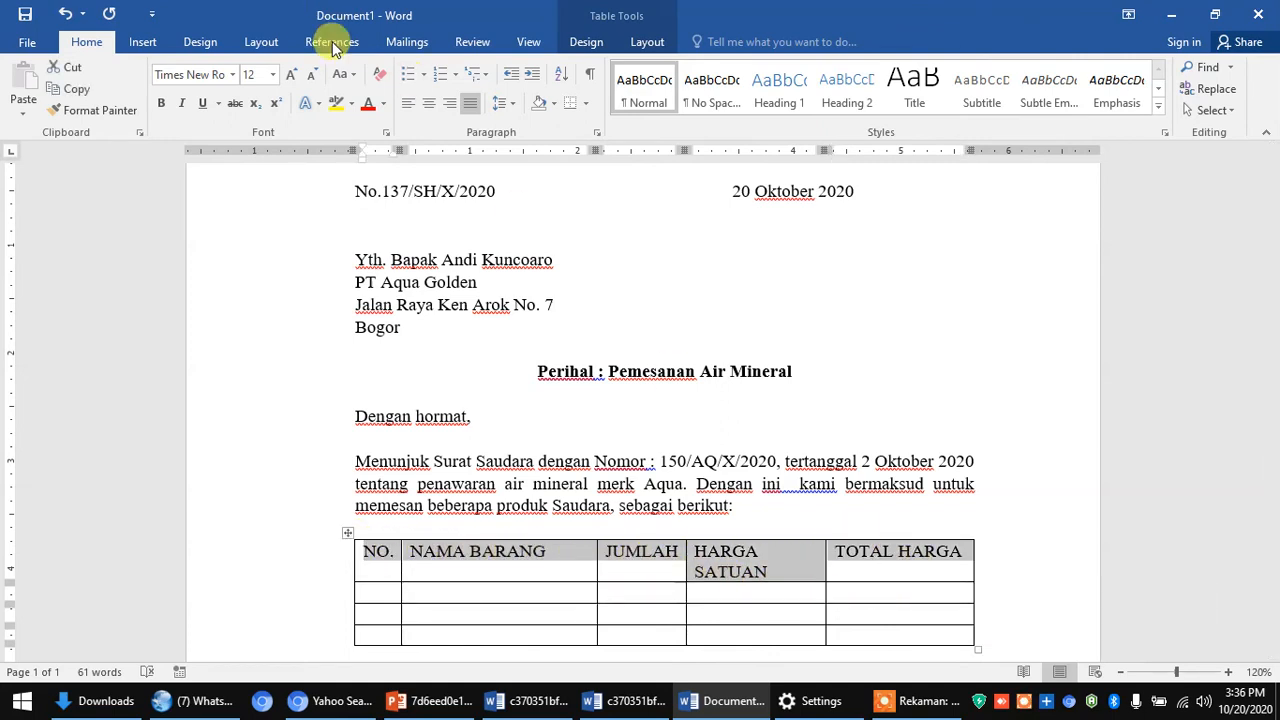
pyautogui.click(426, 104)
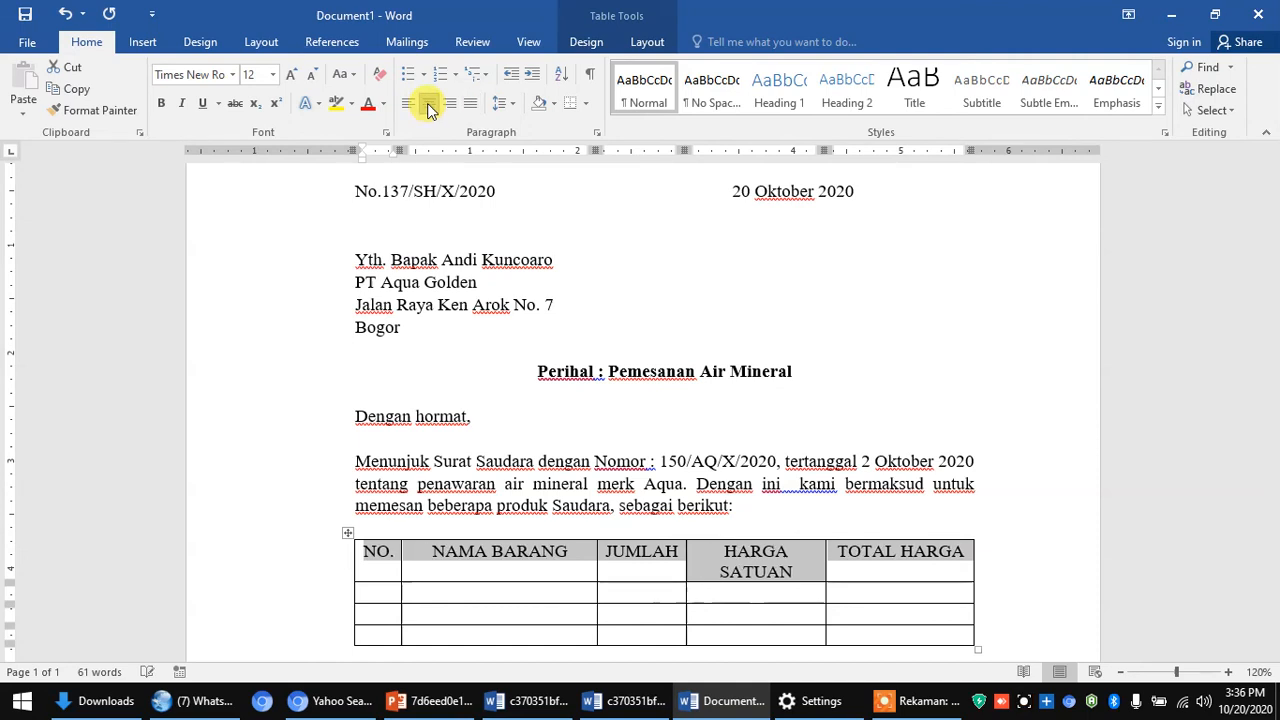
pyautogui.click(161, 103)
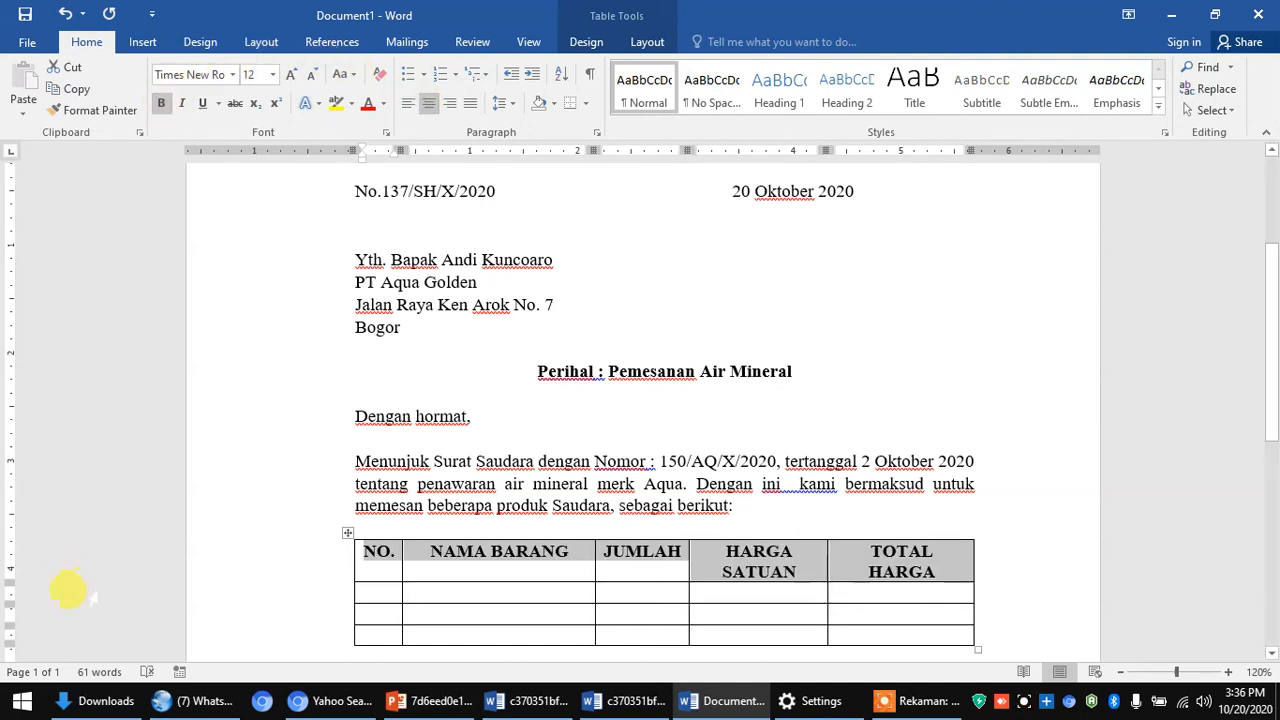
pyautogui.click(380, 582)
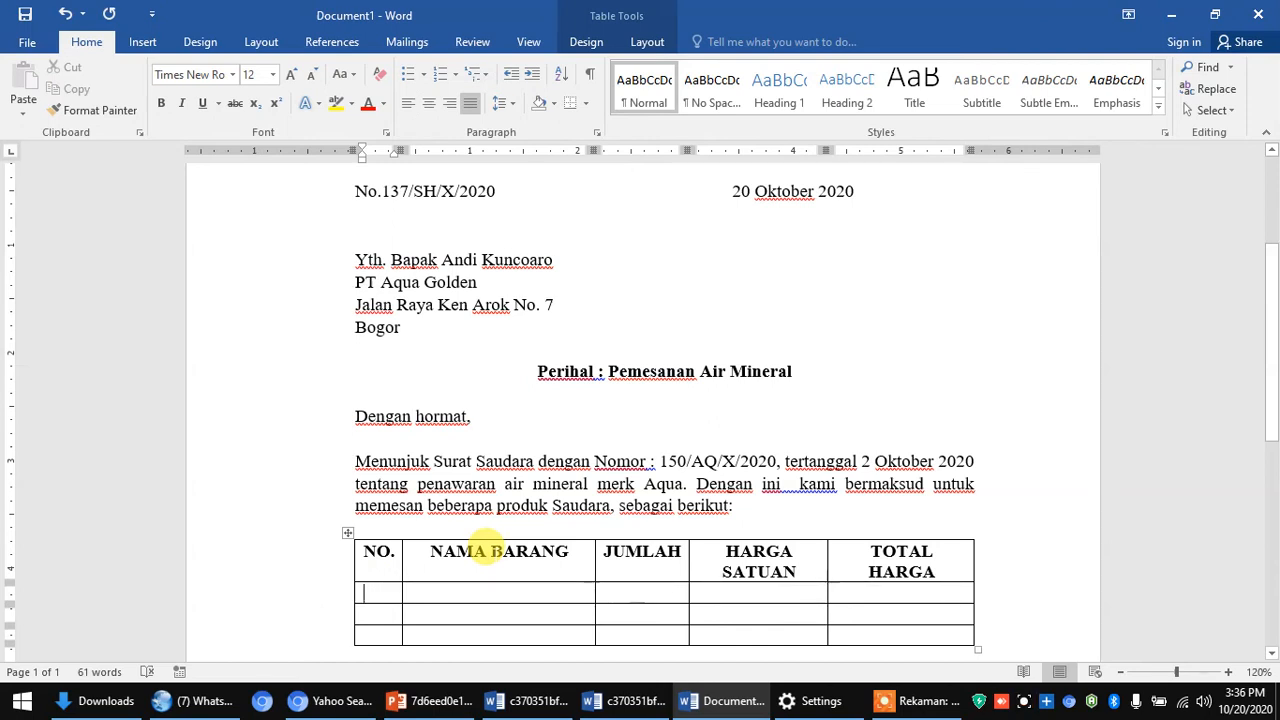
# - Enter 1, Air Mineral and 40 in the first data row's first three cells
pyautogui.write('1')
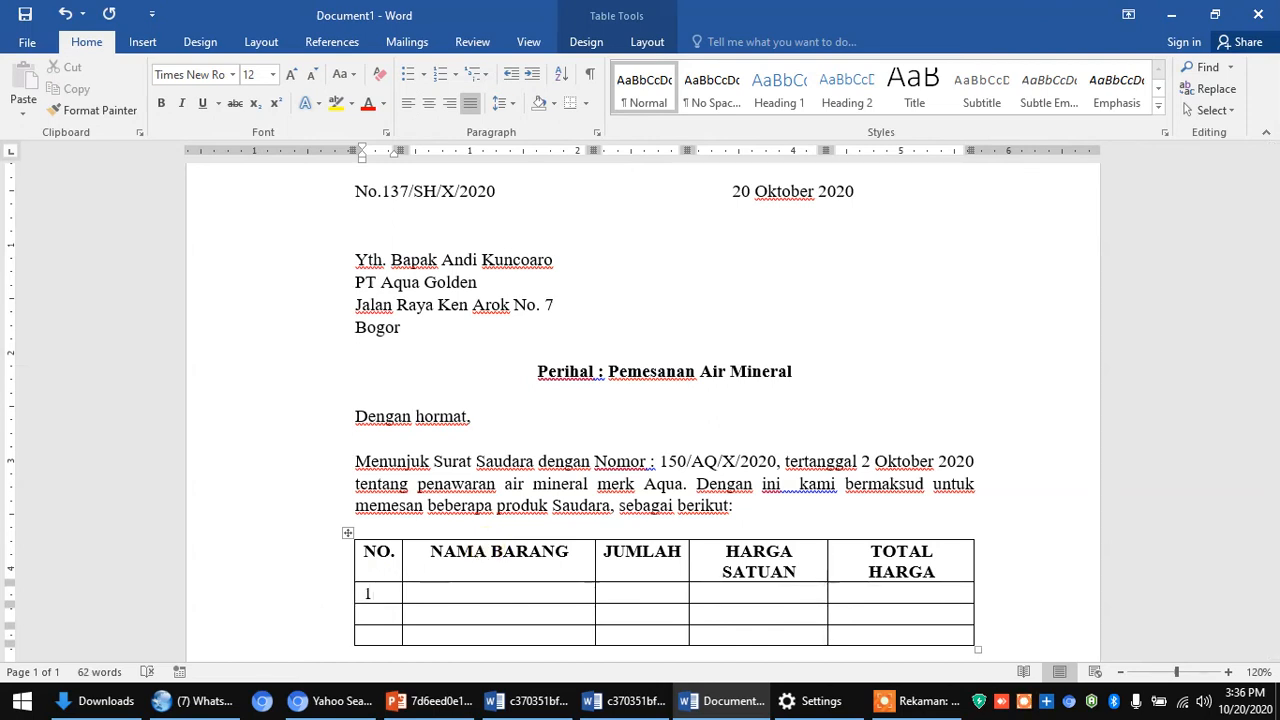
pyautogui.click(500, 582)
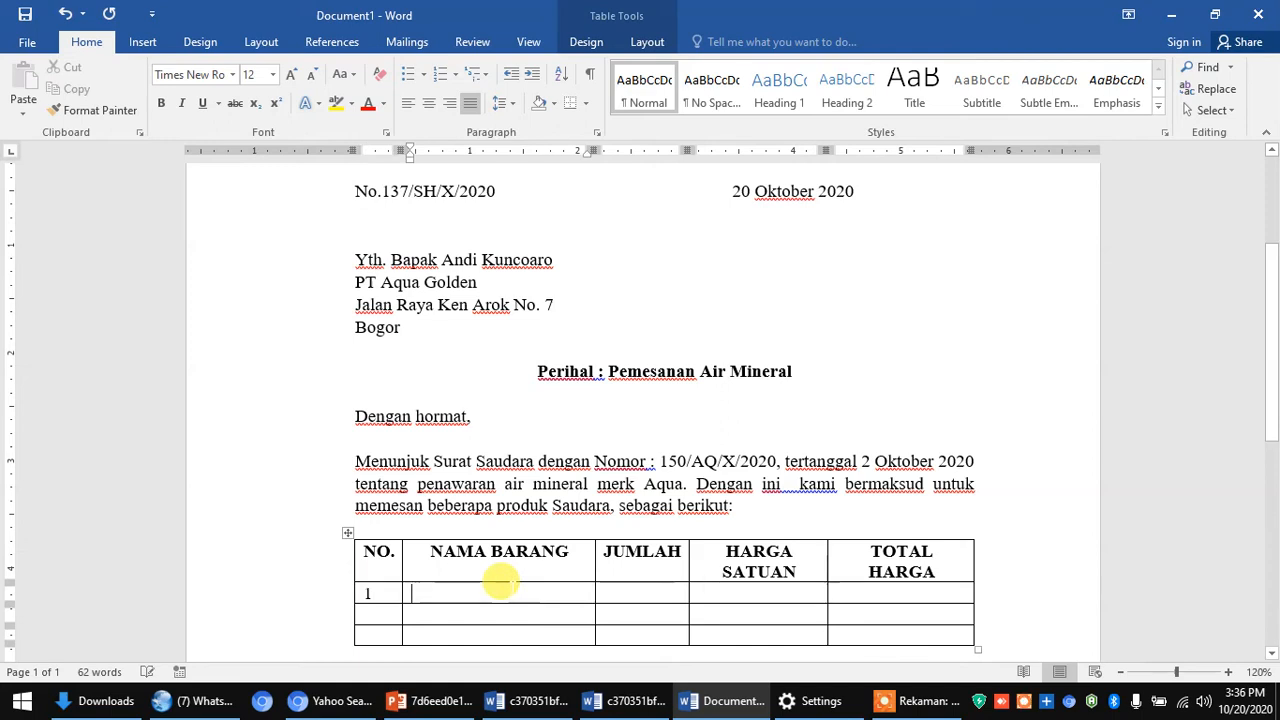
pyautogui.write('ai')
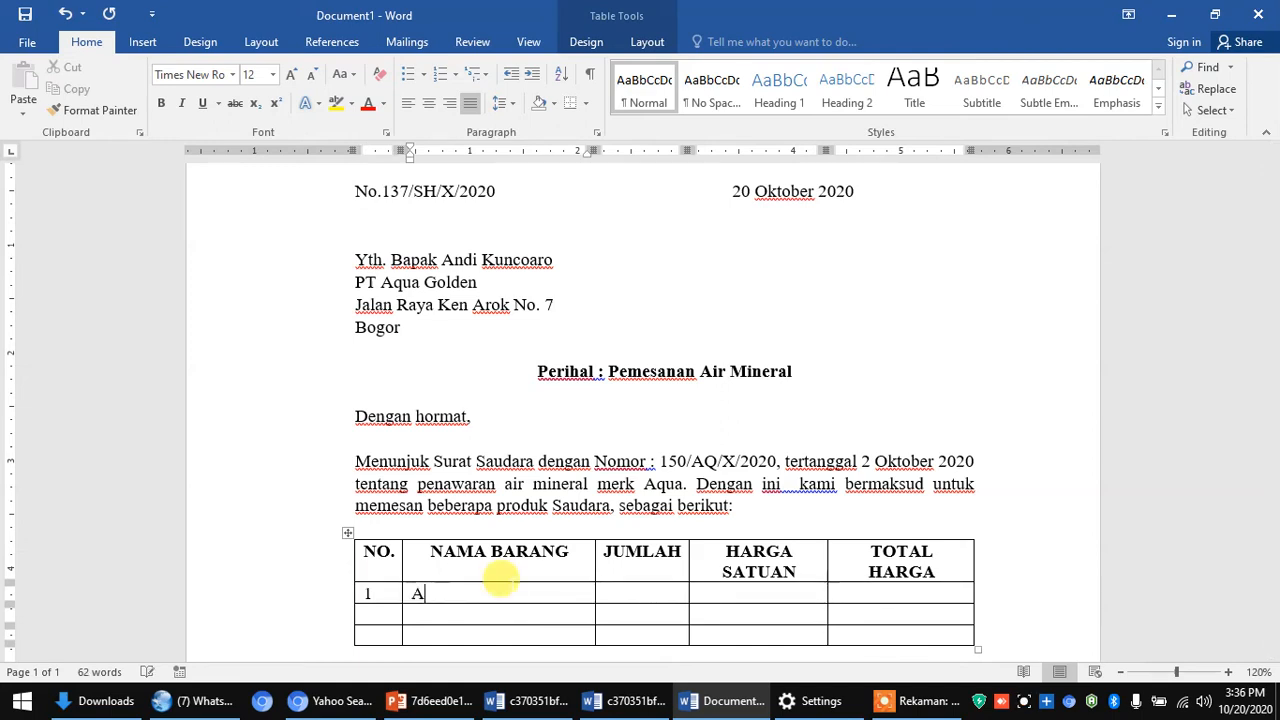
pyautogui.write('ir Miner')
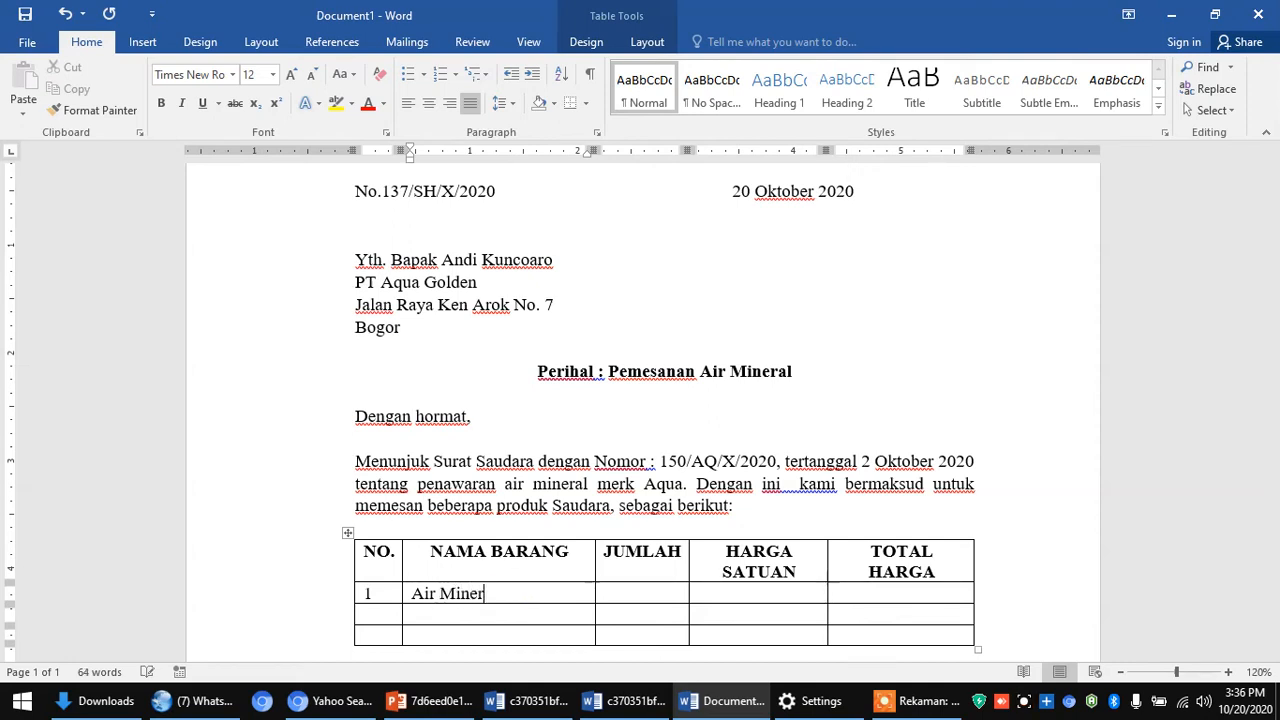
pyautogui.write('a')
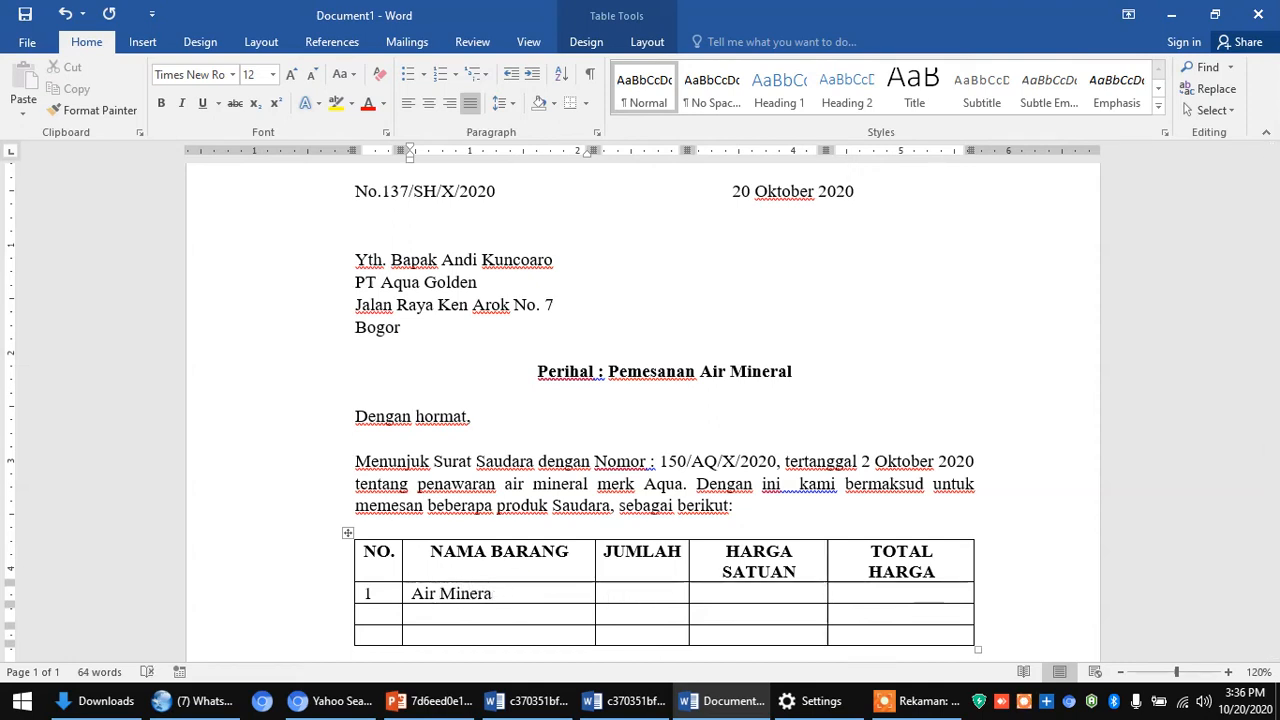
pyautogui.write('l')
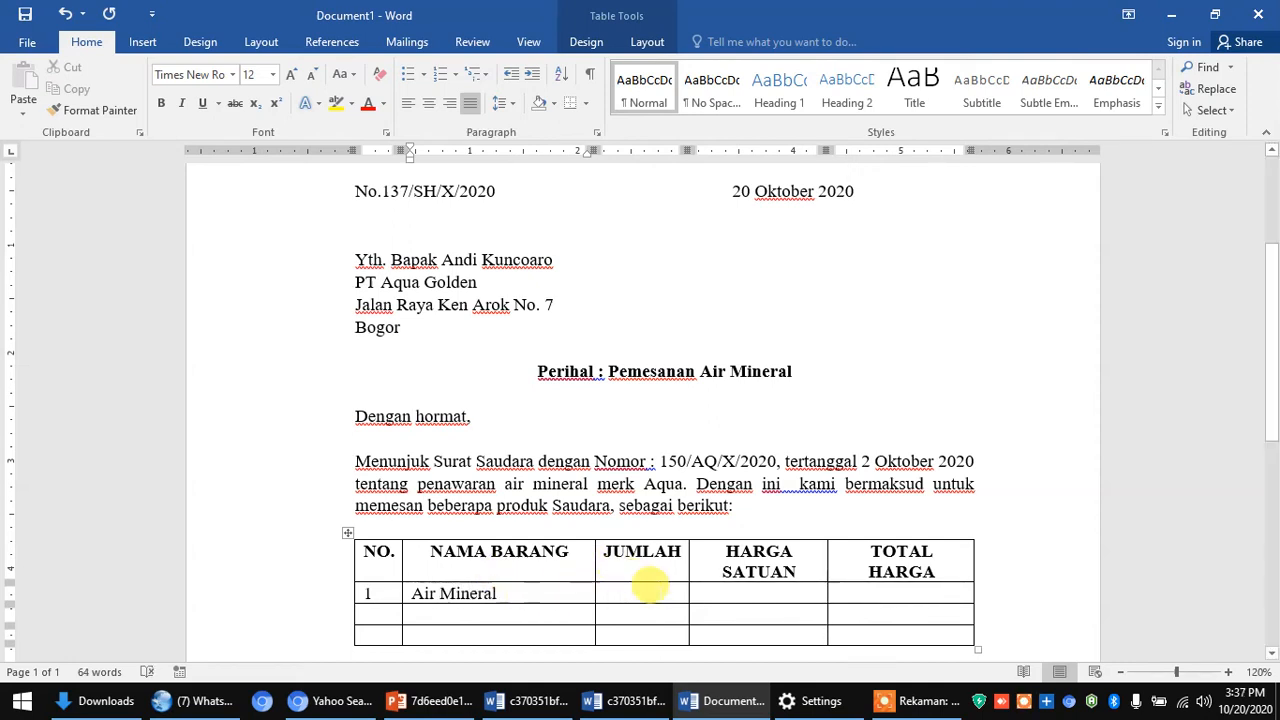
pyautogui.click(652, 586)
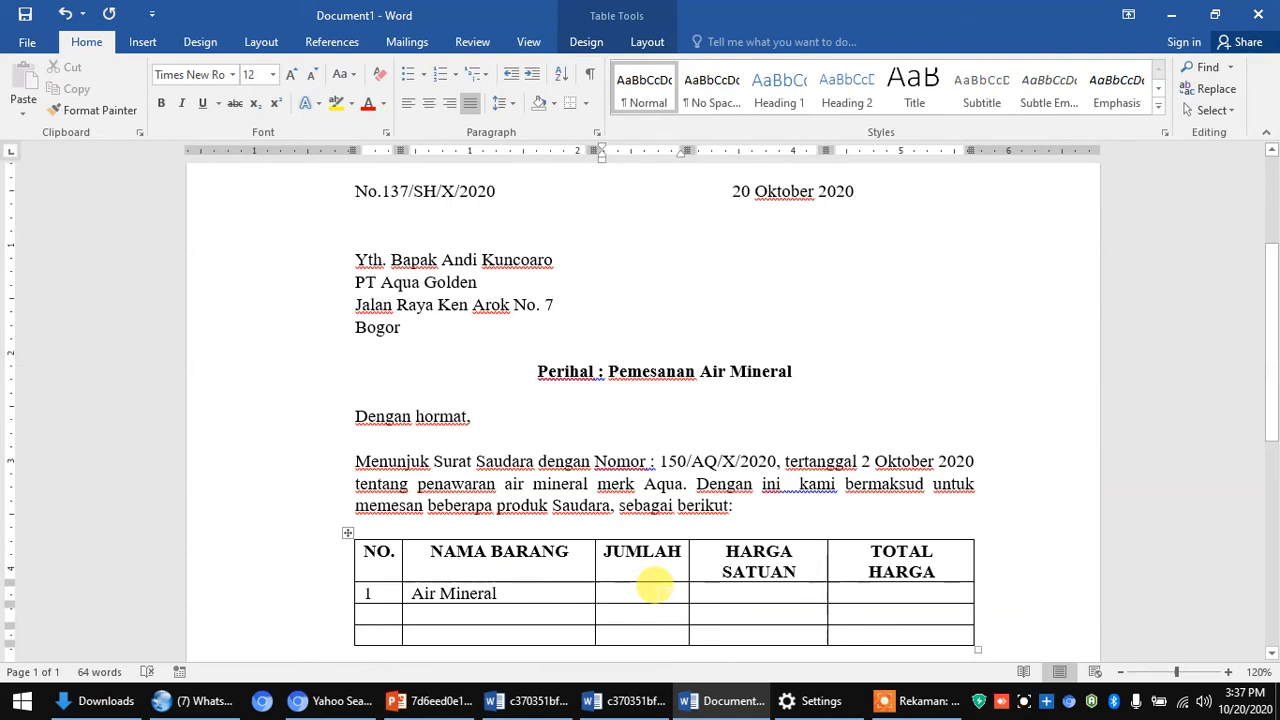
pyautogui.write('40')
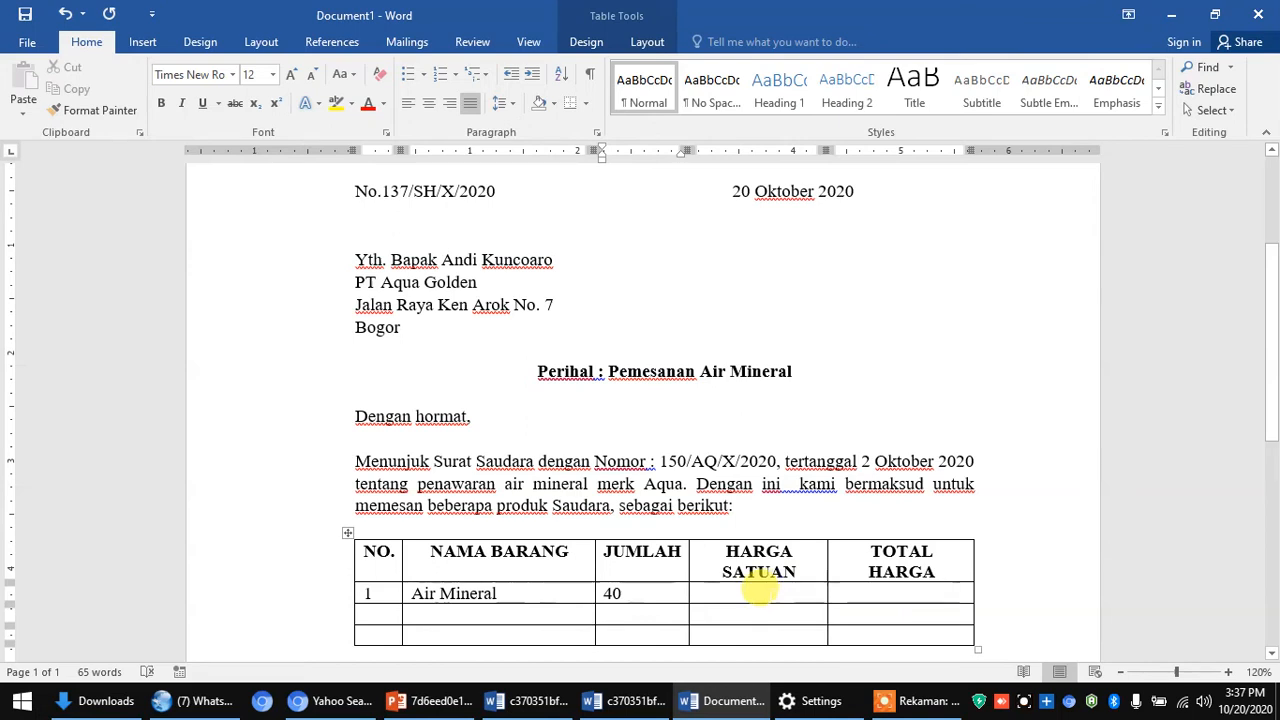
# - Enter the unit price Rp 20.000 in row 1's HARGA SATUAN cell, spacing after Rp
pyautogui.click(759, 591)
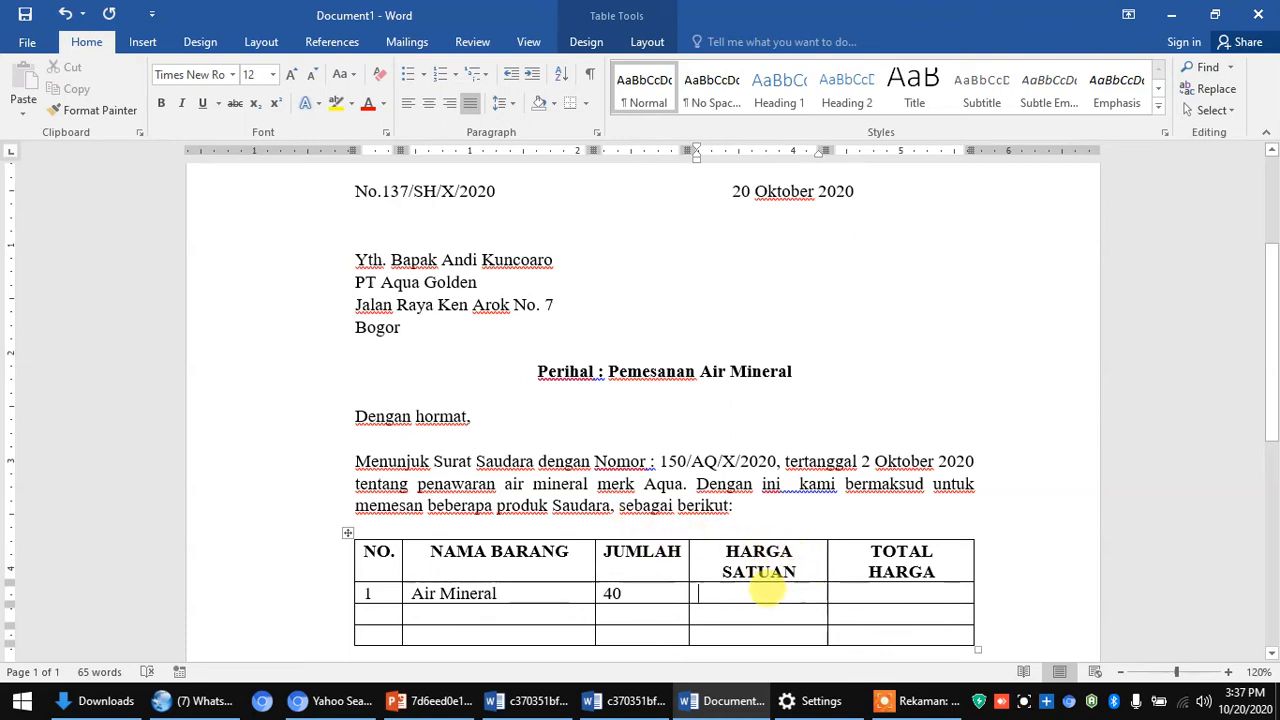
pyautogui.write('Rp 20.000')
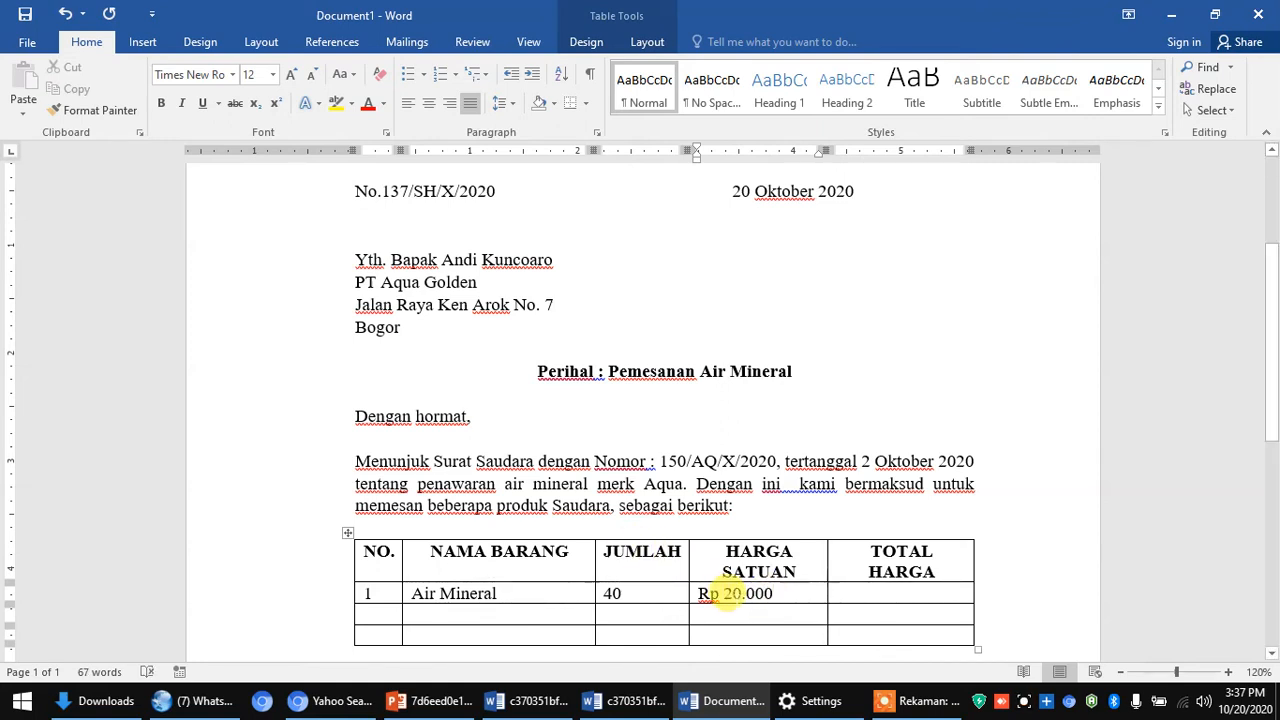
pyautogui.click(714, 574)
pyautogui.click(721, 593)
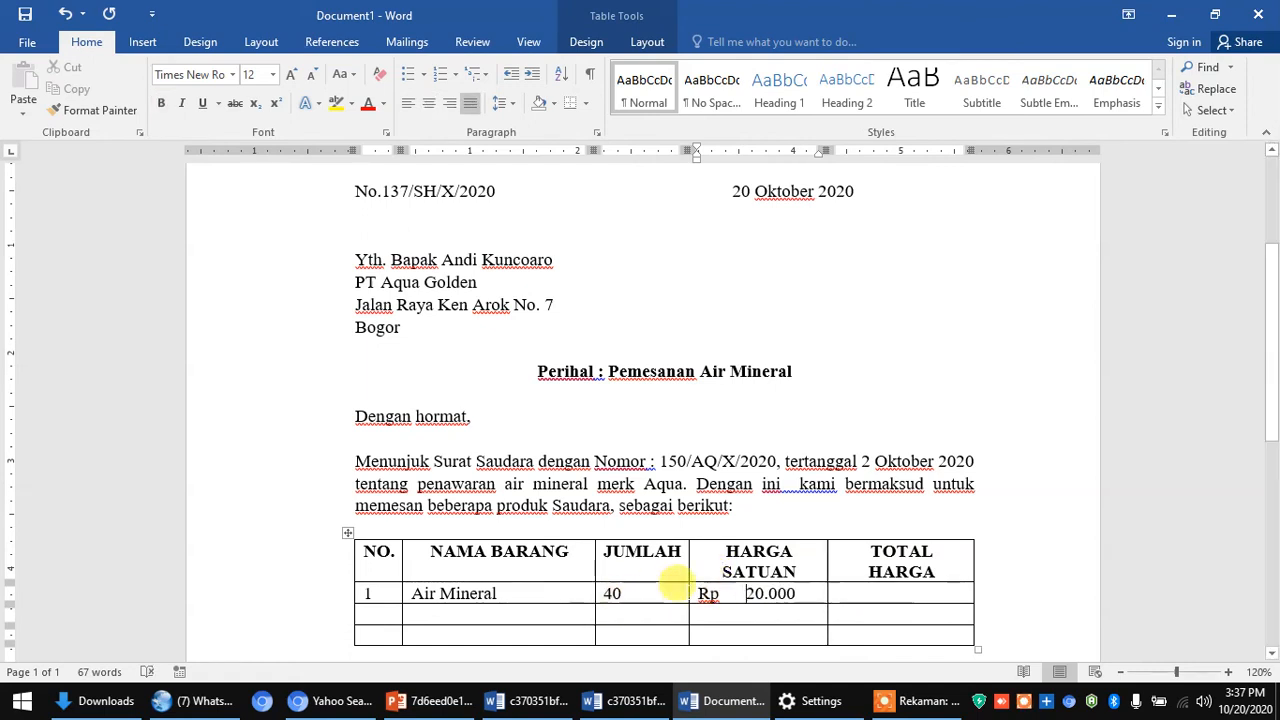
pyautogui.click(840, 596)
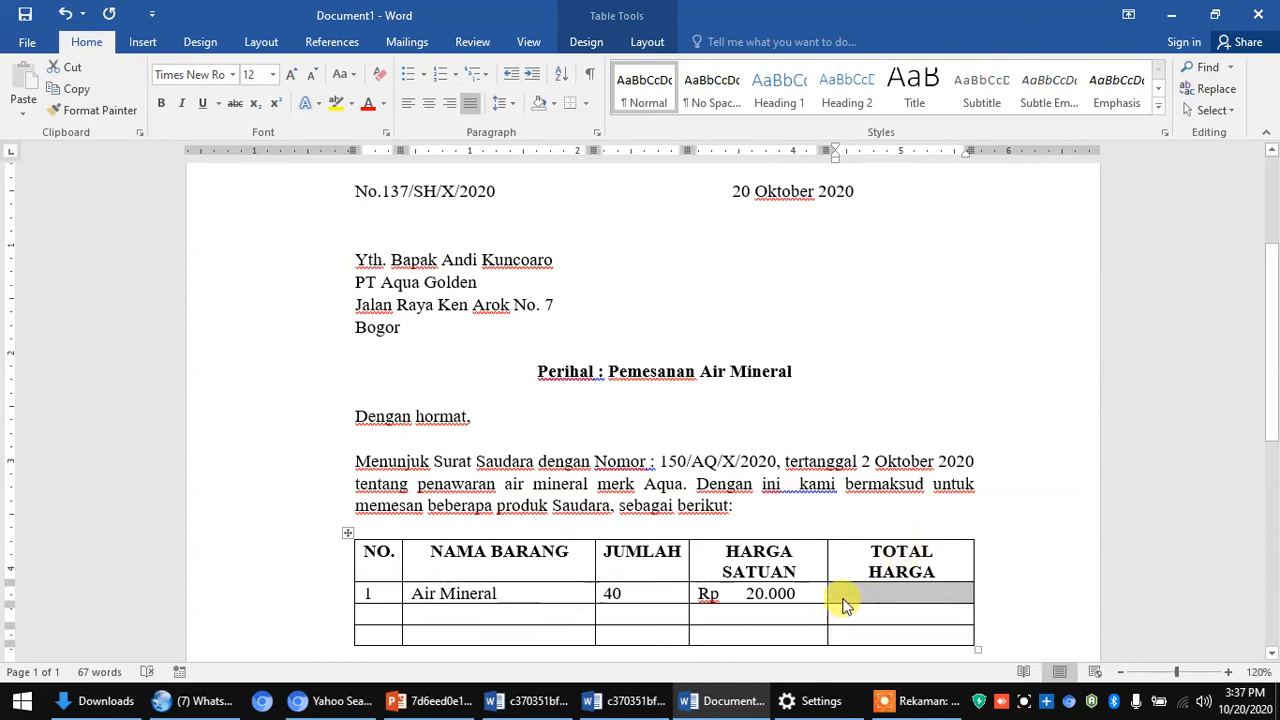
pyautogui.click(836, 592)
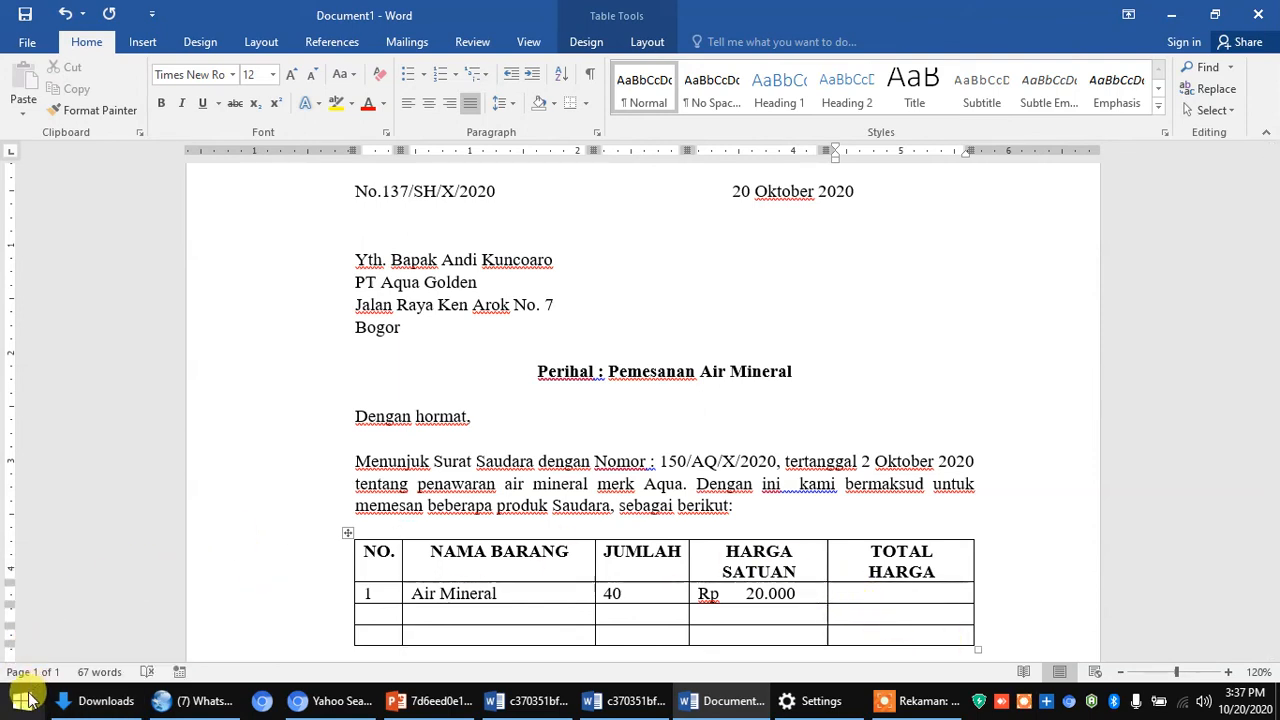
# - Launch Calculator from a Start menu search for 'ca', maximize it, then minimize it
pyautogui.click(24, 700)
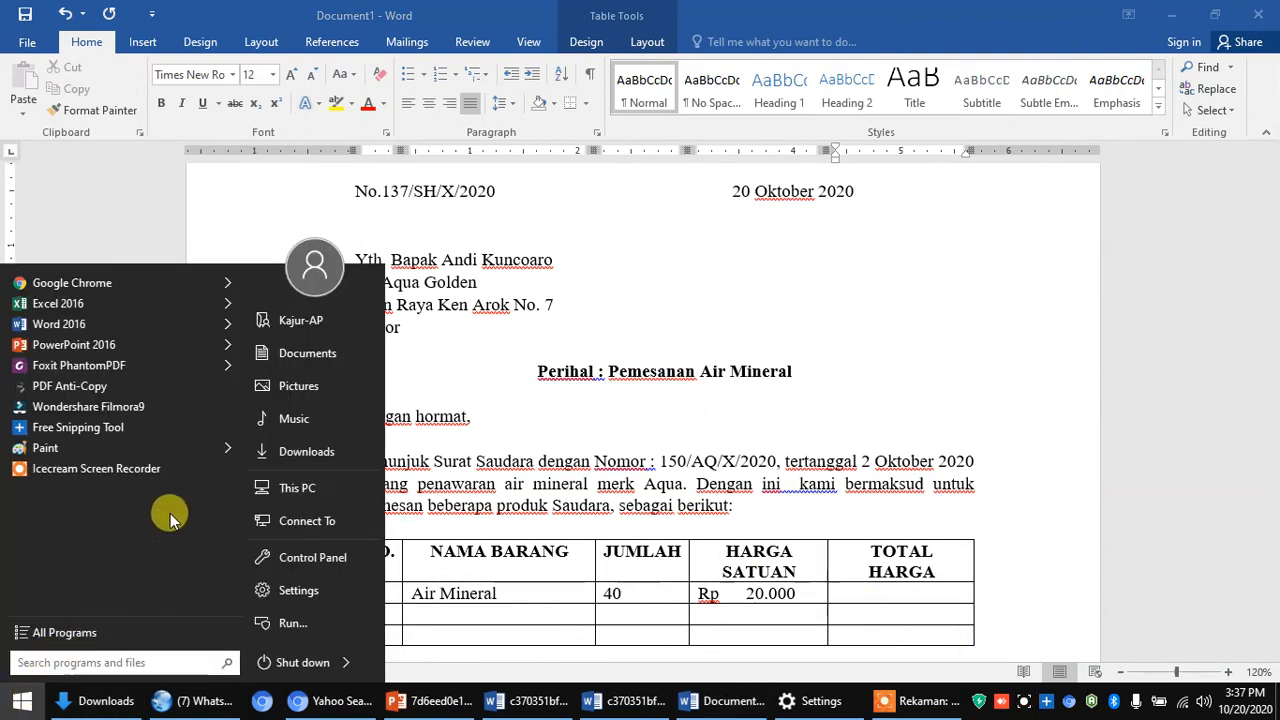
pyautogui.moveTo(218, 448)
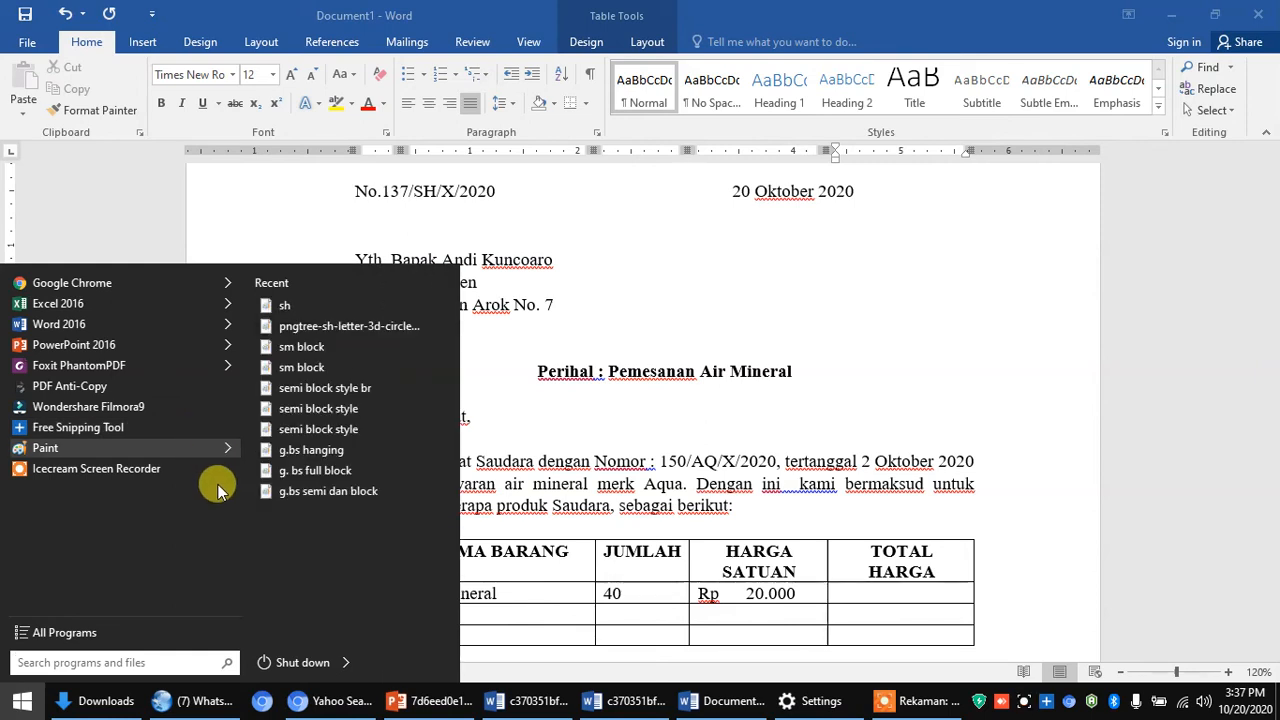
pyautogui.write('c')
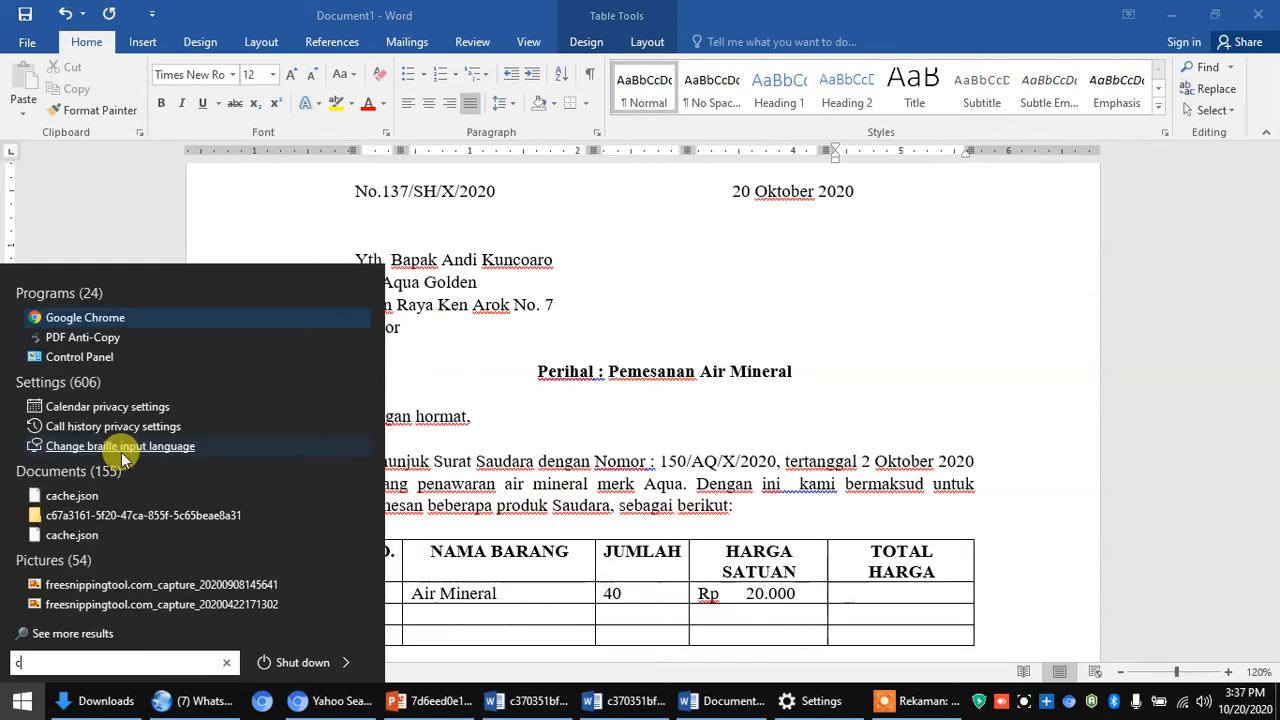
pyautogui.write('a')
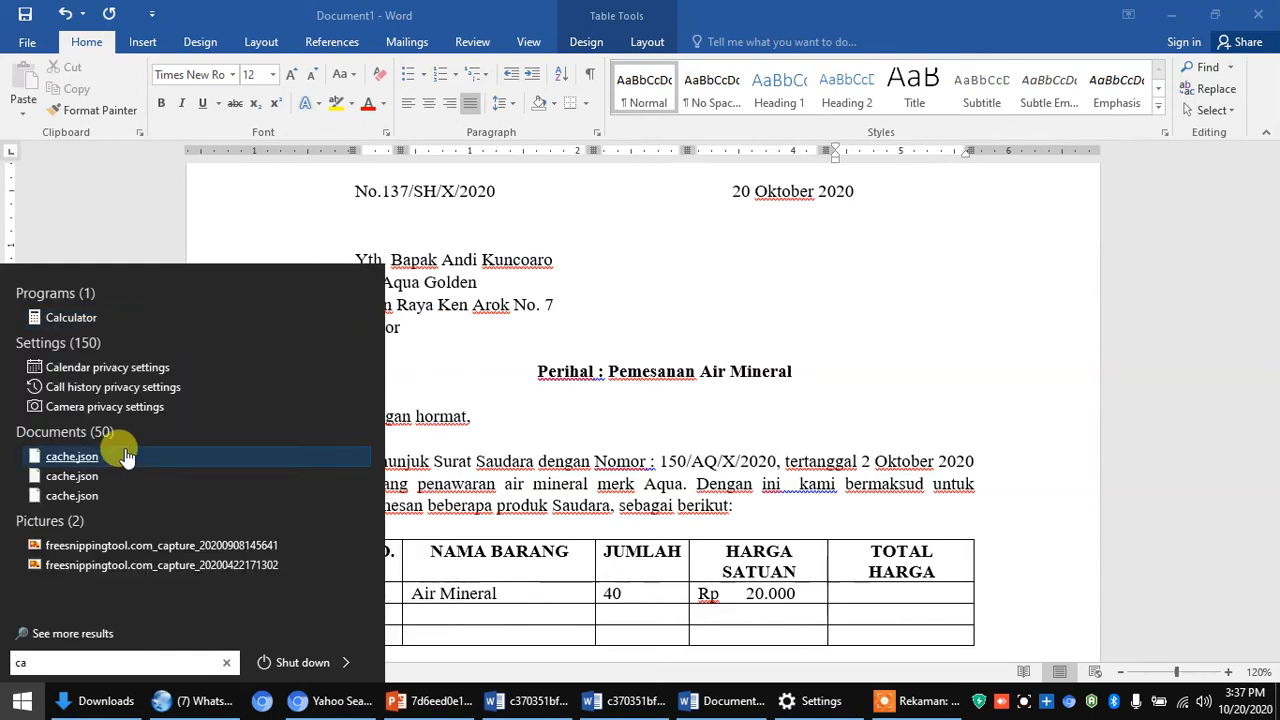
pyautogui.click(66, 317)
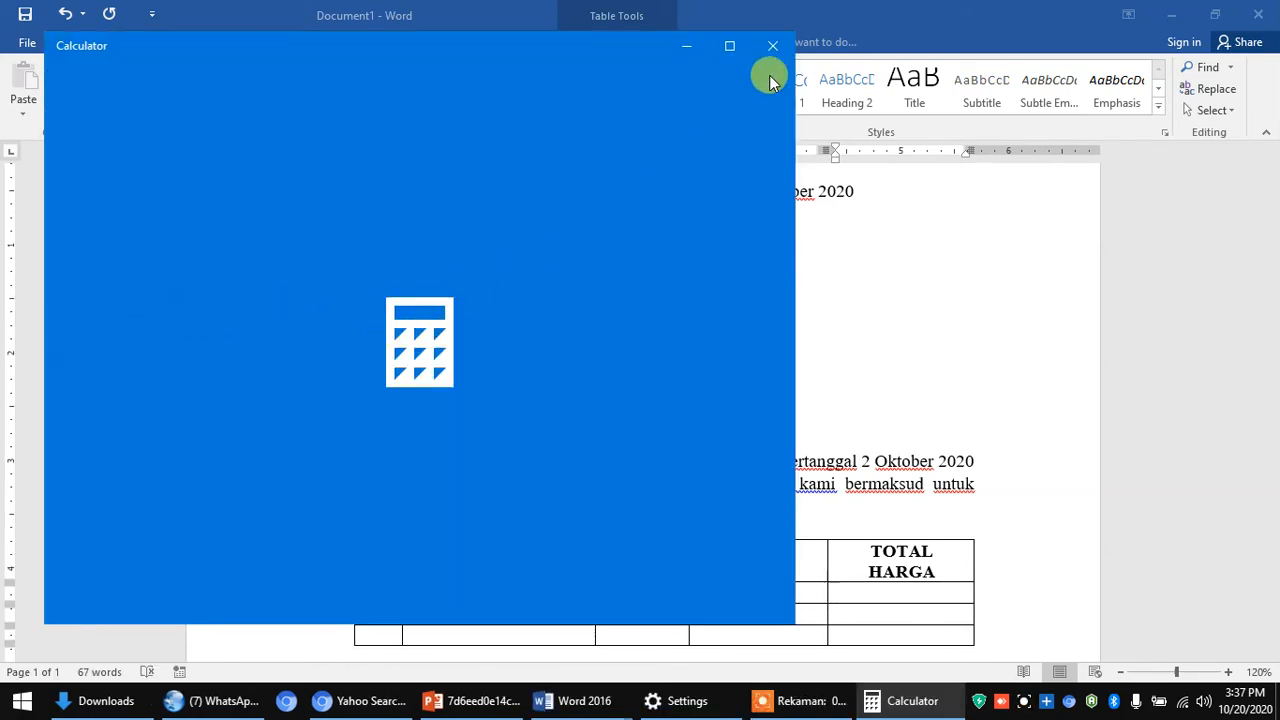
pyautogui.click(730, 47)
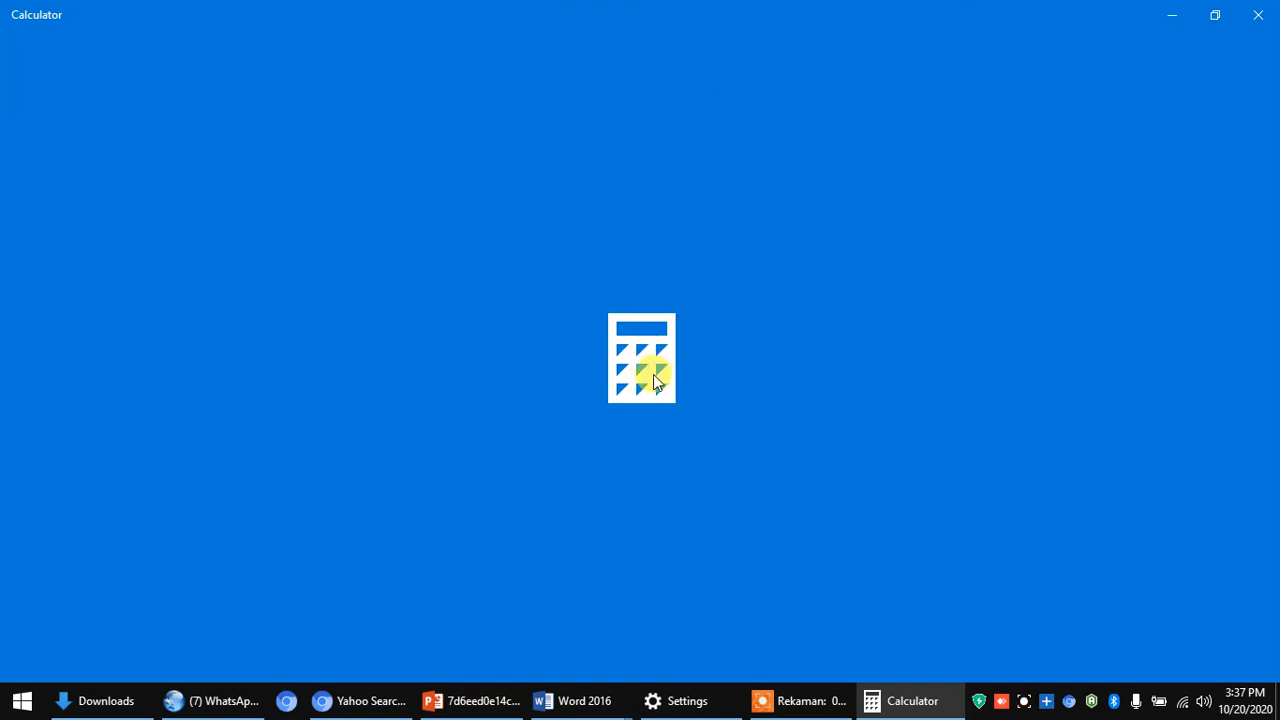
pyautogui.click(872, 700)
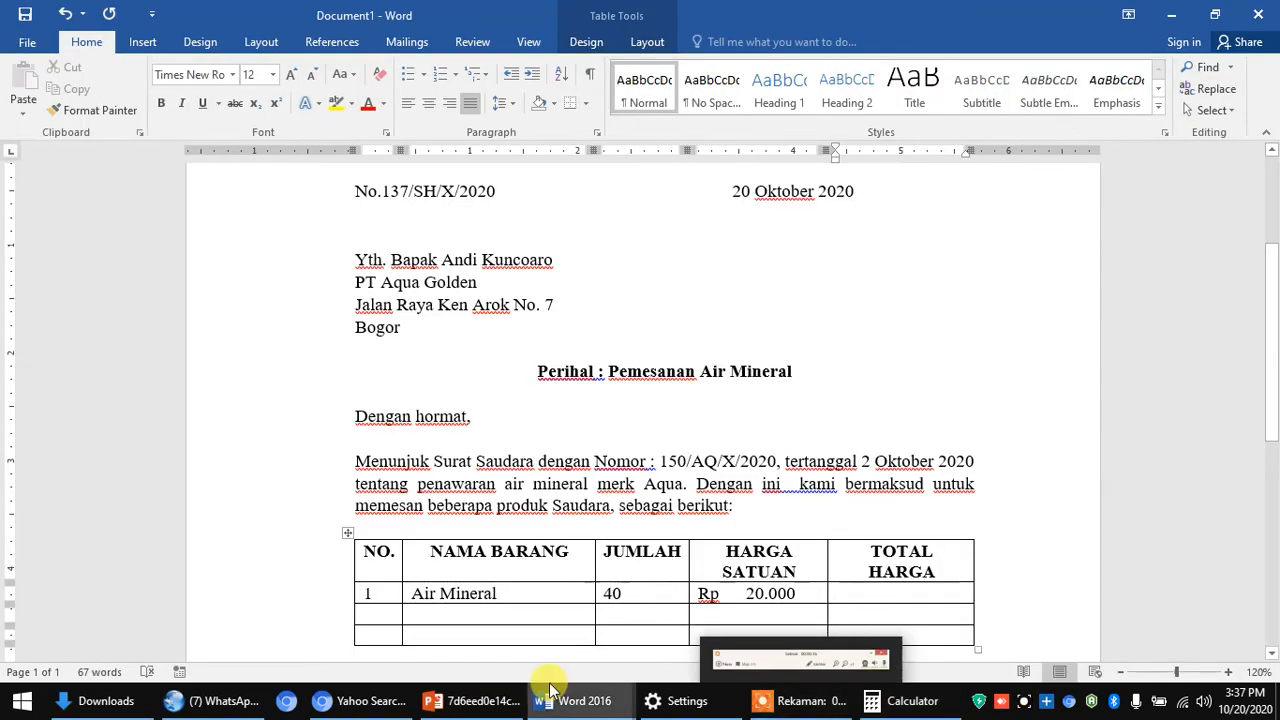
# - Open Calculator again from a Start menu search for 'ca'
pyautogui.click(22, 700)
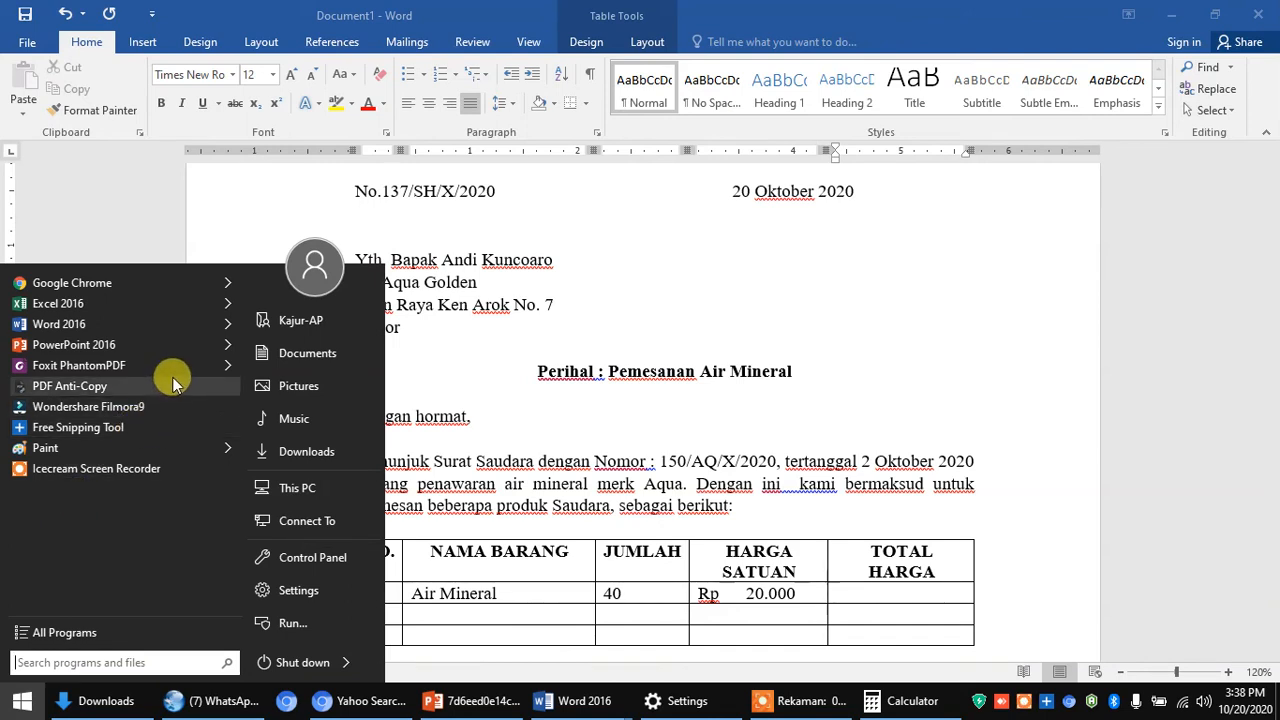
pyautogui.write('caa')
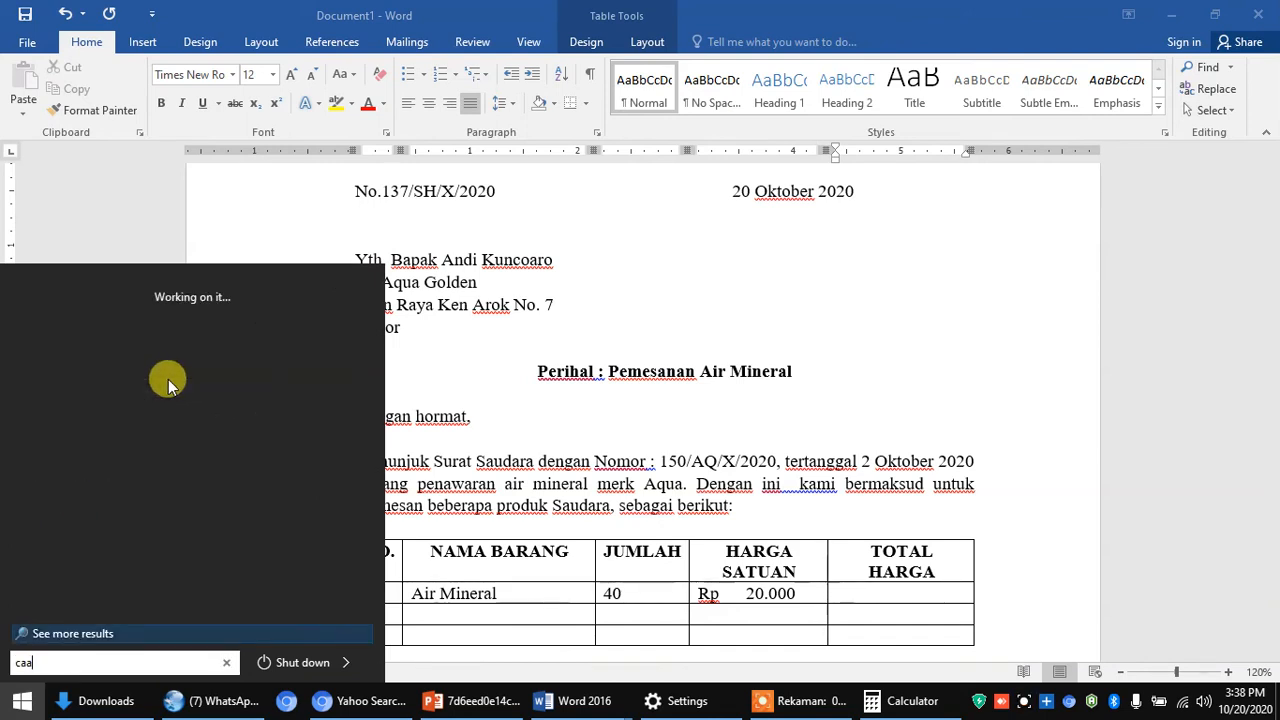
pyautogui.press('BackSpace')
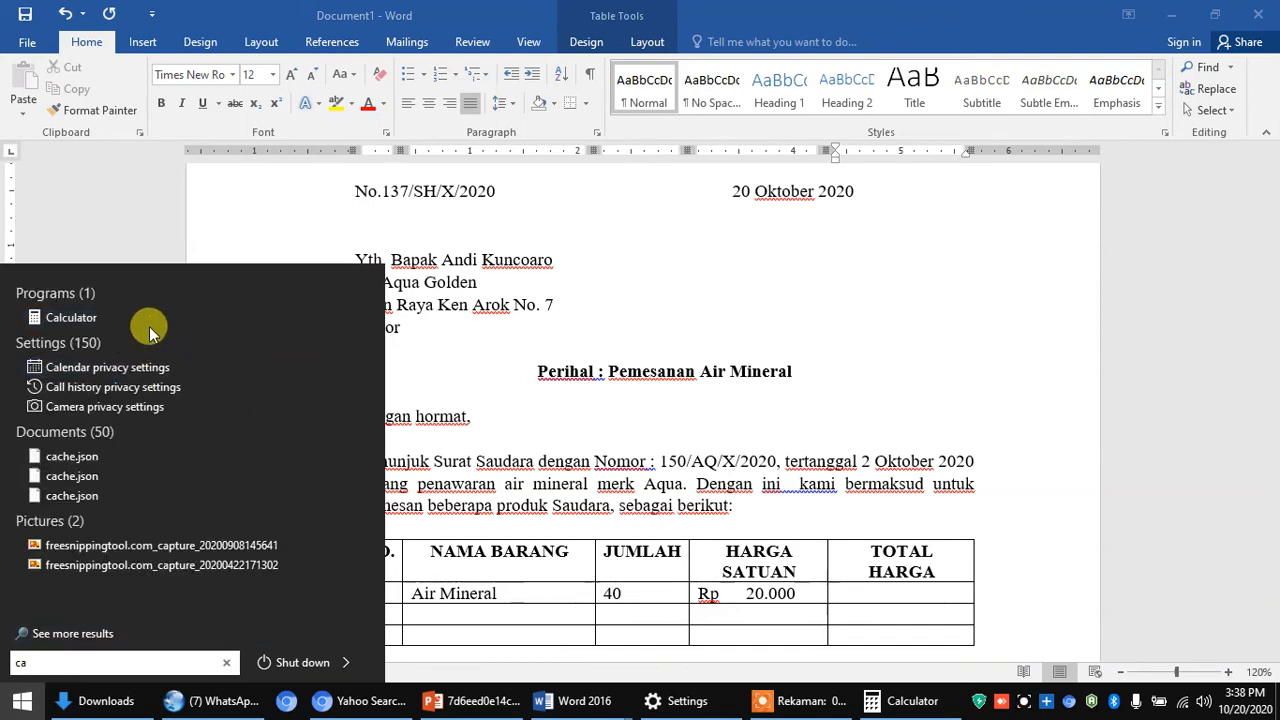
pyautogui.click(84, 316)
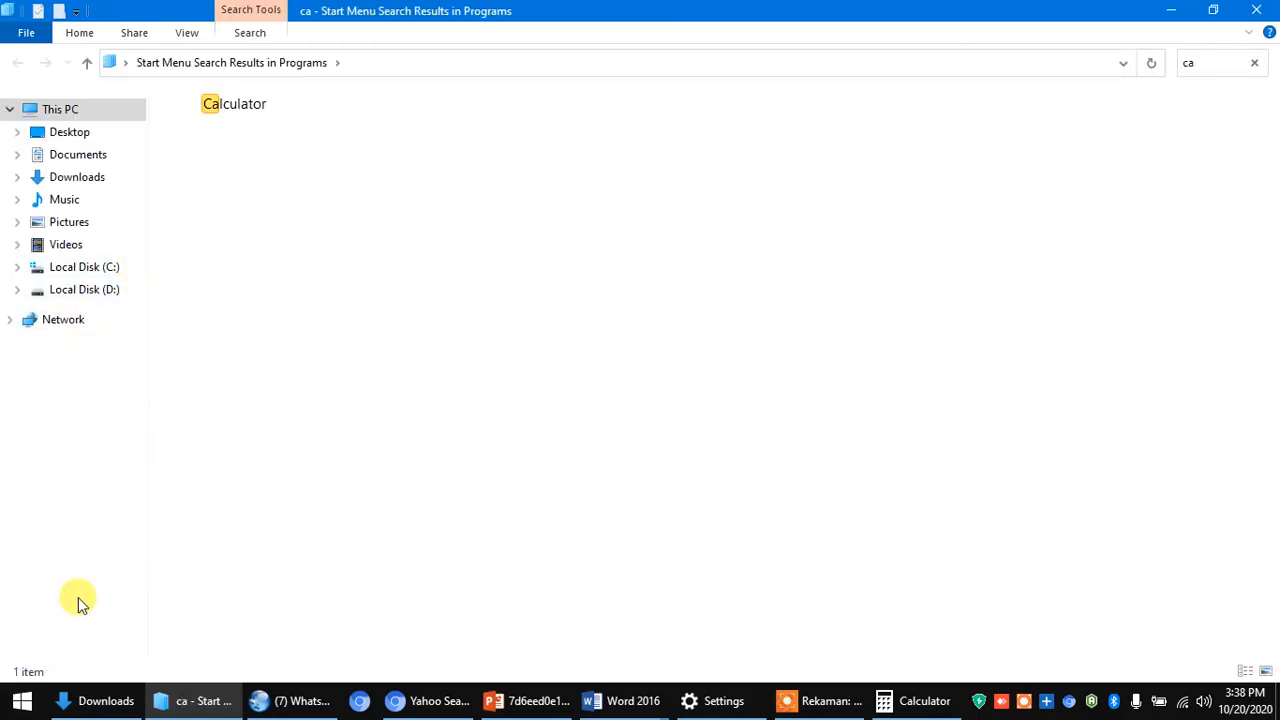
# - Search the Start menu for 'ca' once more to list Calculator
pyautogui.click(22, 700)
pyautogui.moveTo(98, 370)
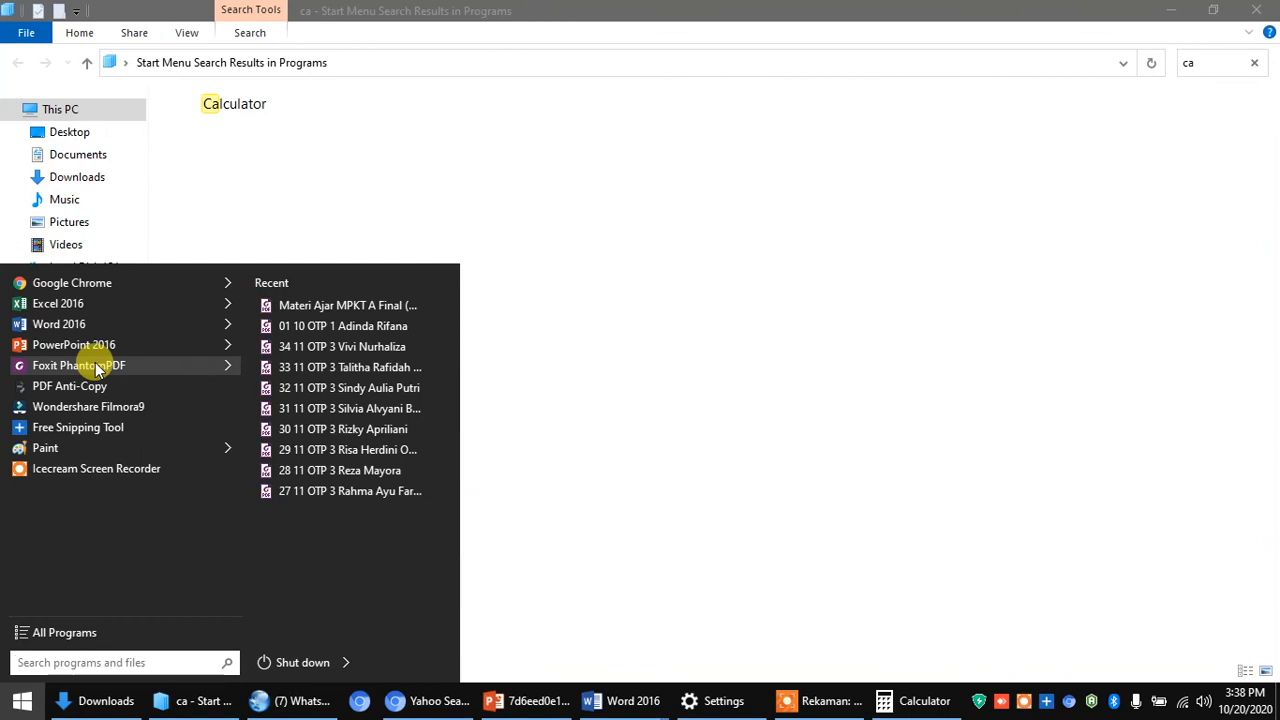
pyautogui.write('ca')
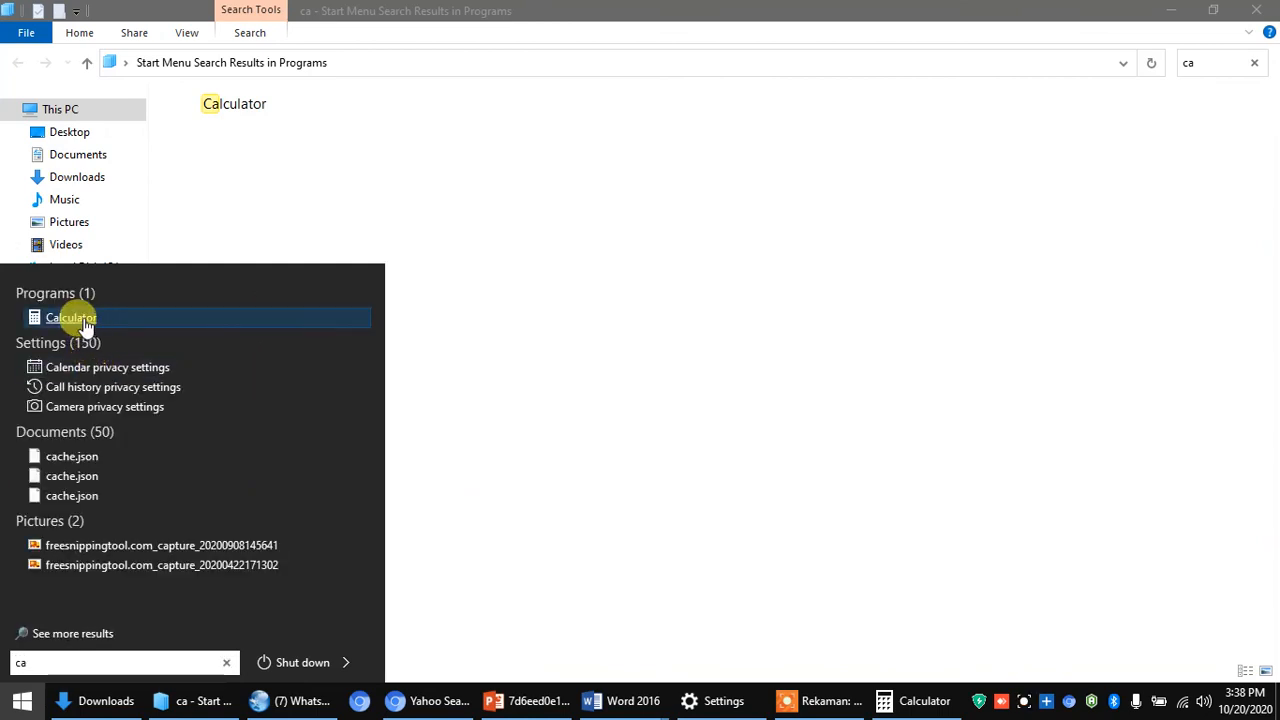
# - Launch Calculator from the results, close it, and return to the Document1 letter in Word
pyautogui.click(84, 319)
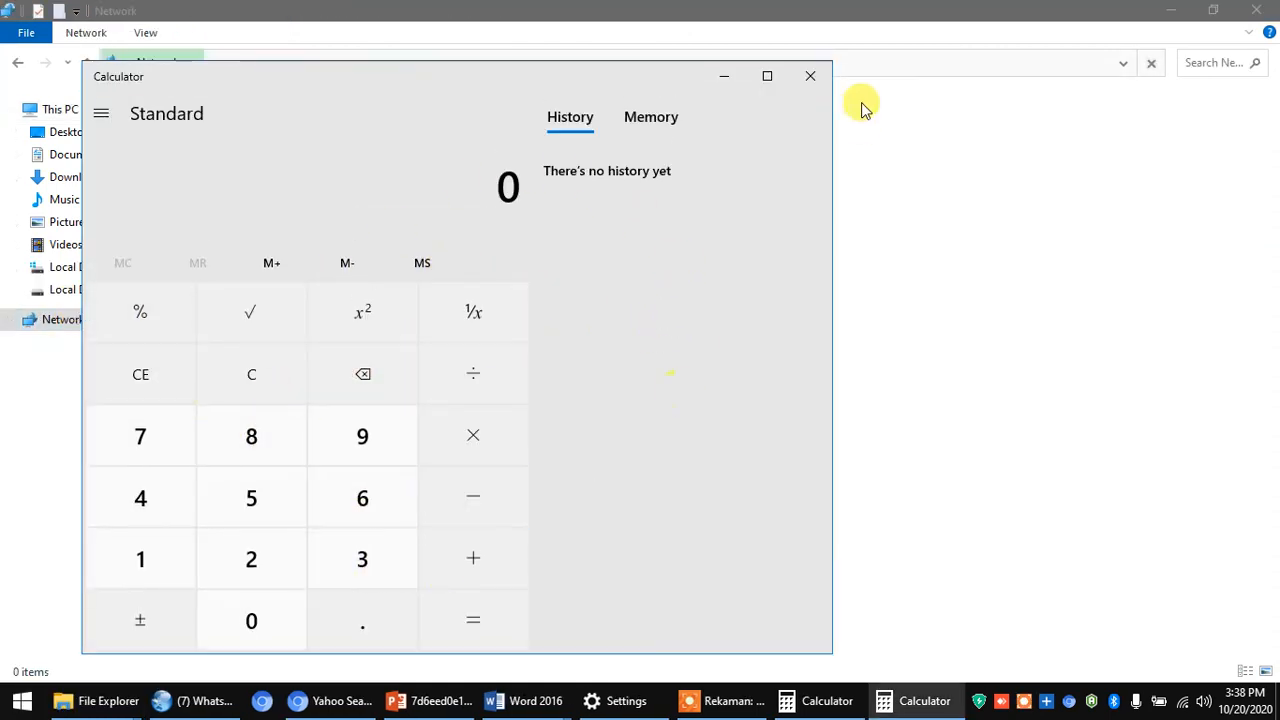
pyautogui.click(809, 75)
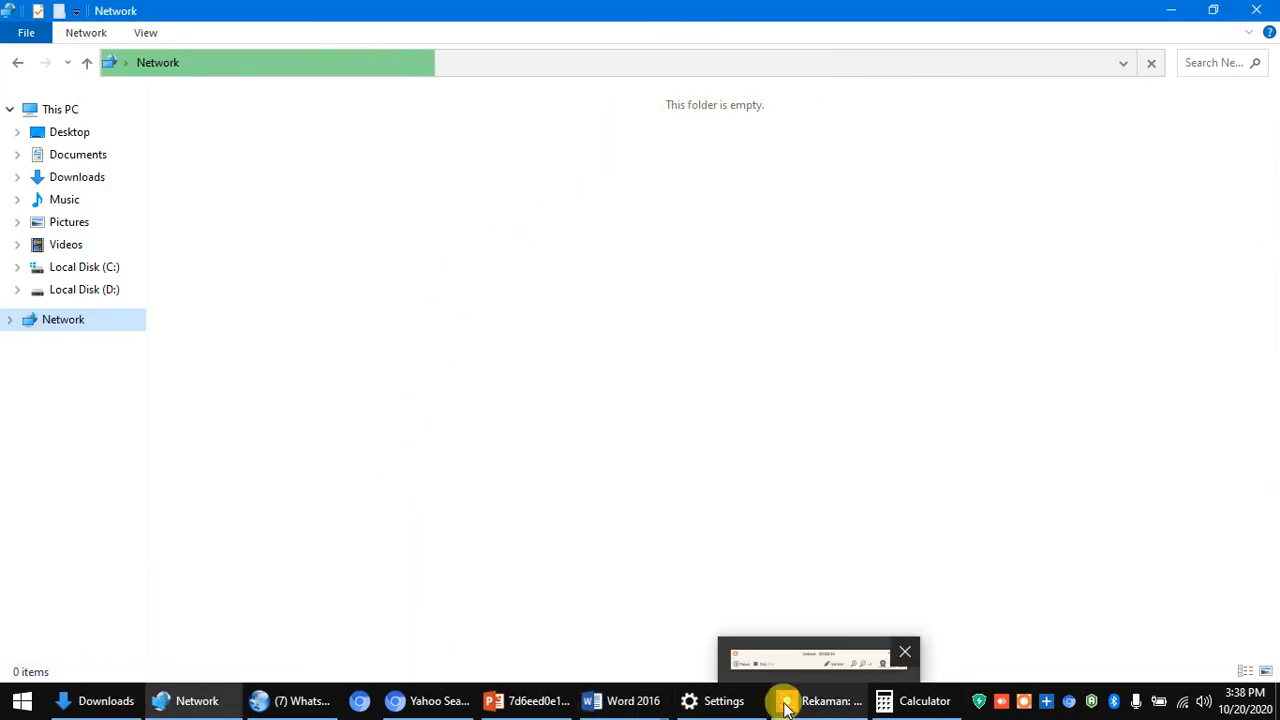
pyautogui.moveTo(620, 706)
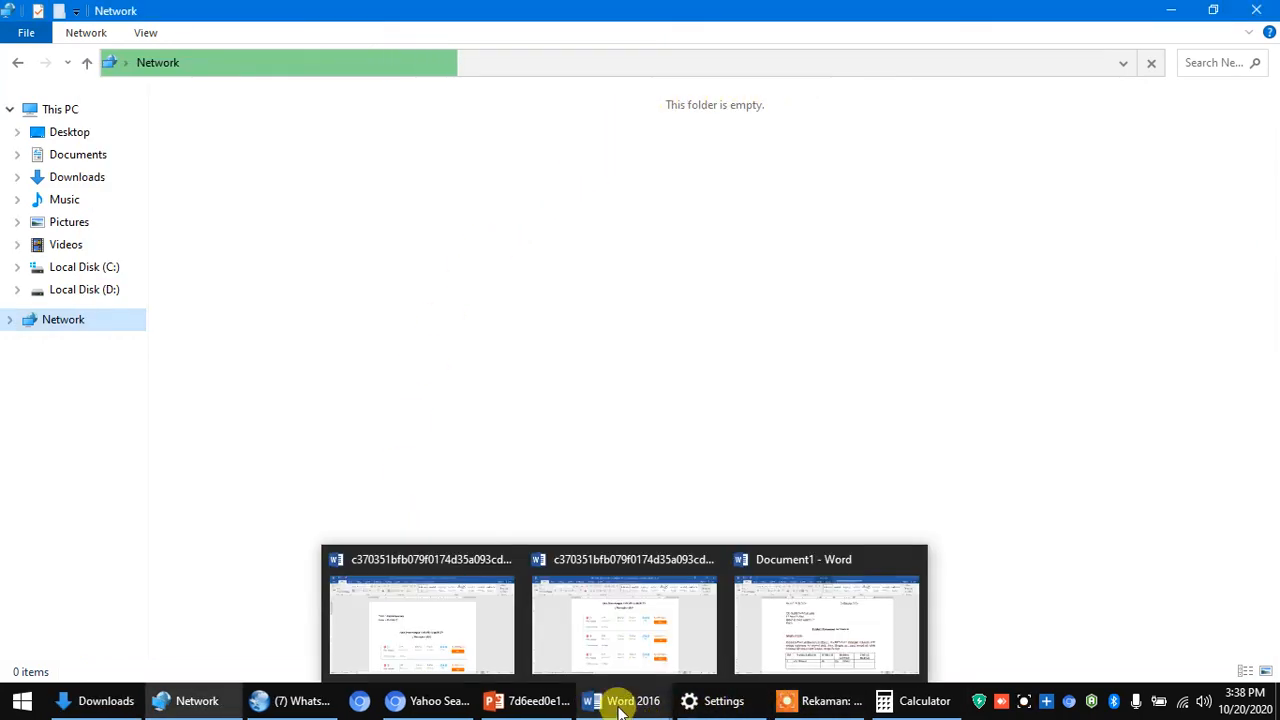
pyautogui.click(800, 630)
# - Enter Rp. 800.000,00 as the total price in row 1's TOTAL HARGA cell
pyautogui.click(836, 593)
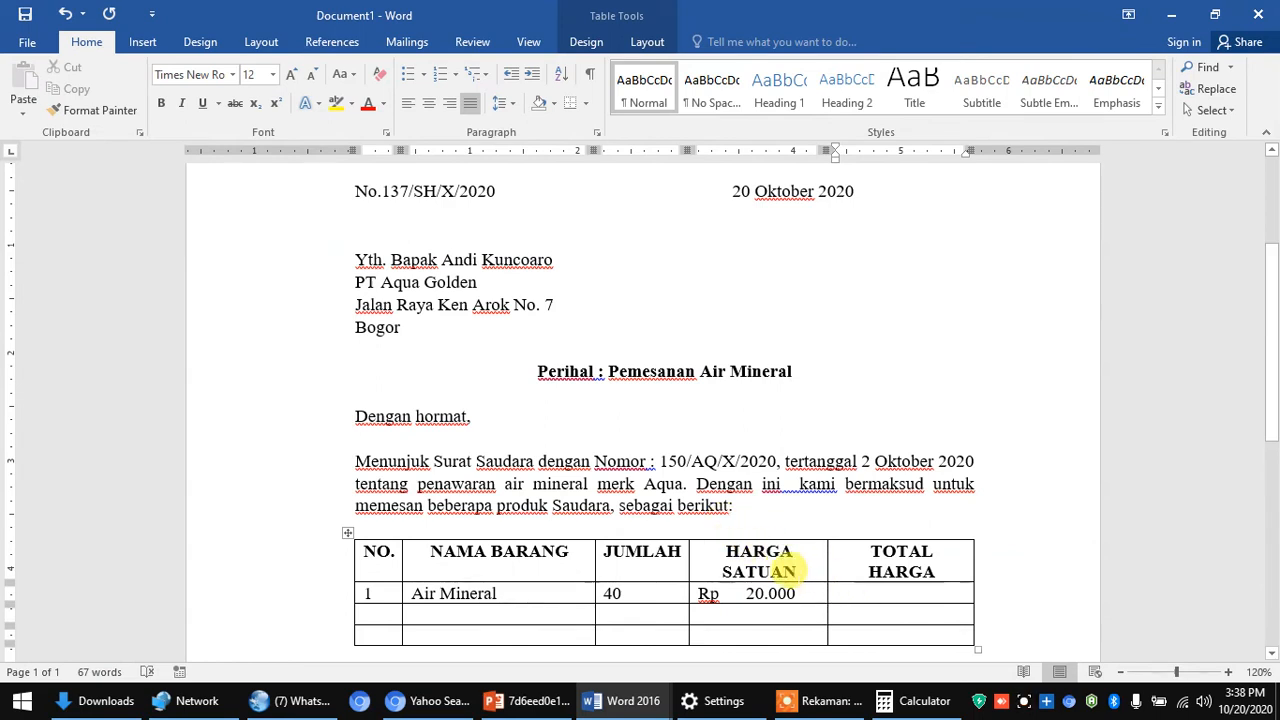
pyautogui.write('Rp. ')
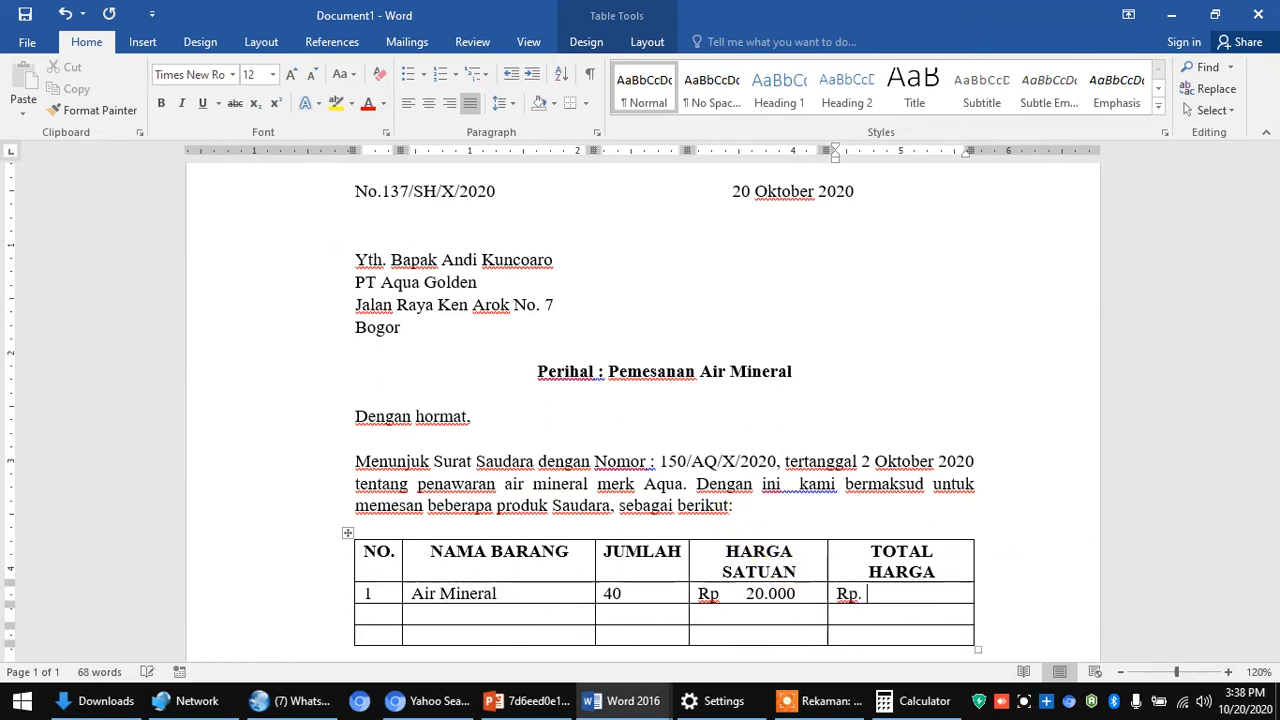
pyautogui.write('800.000')
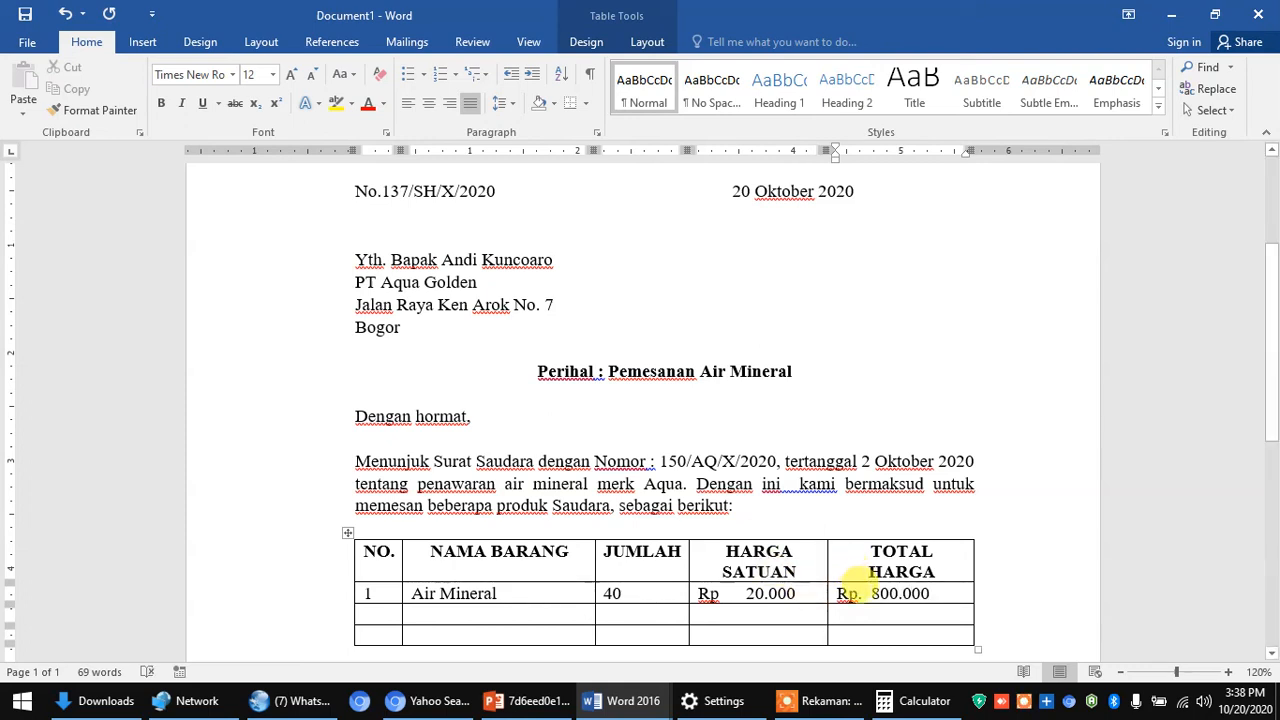
pyautogui.click(872, 593)
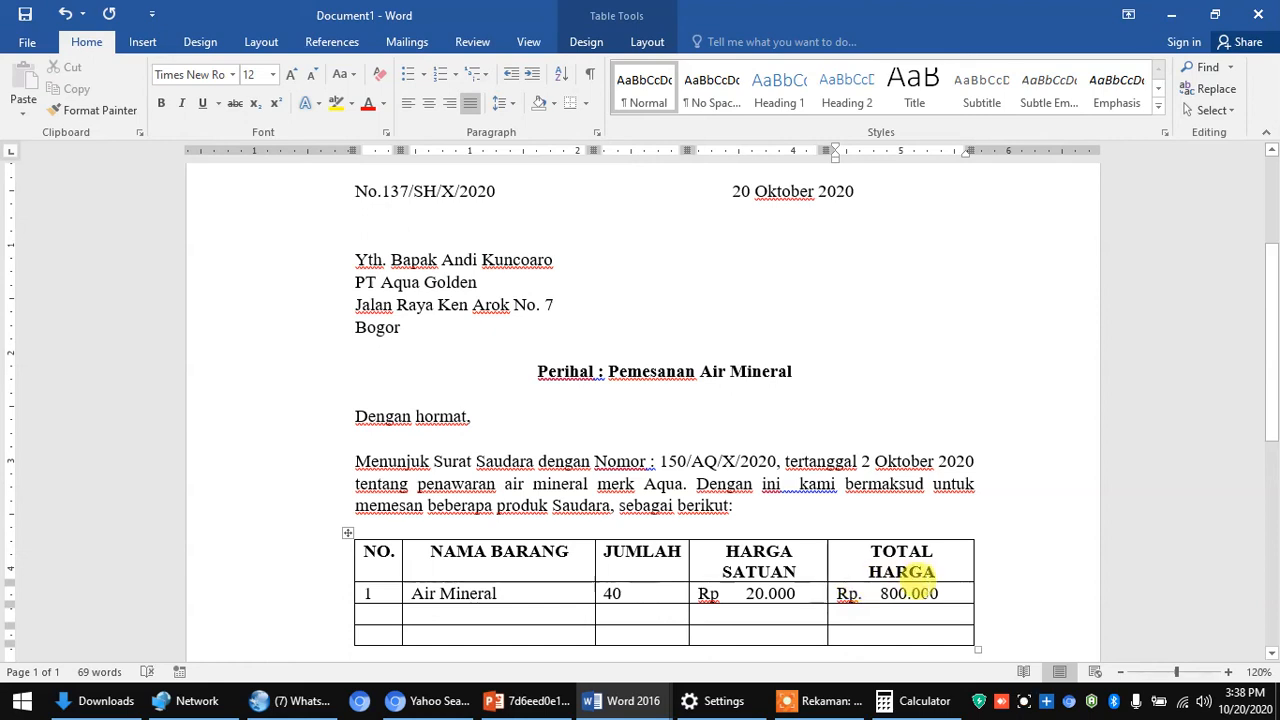
pyautogui.write(',')
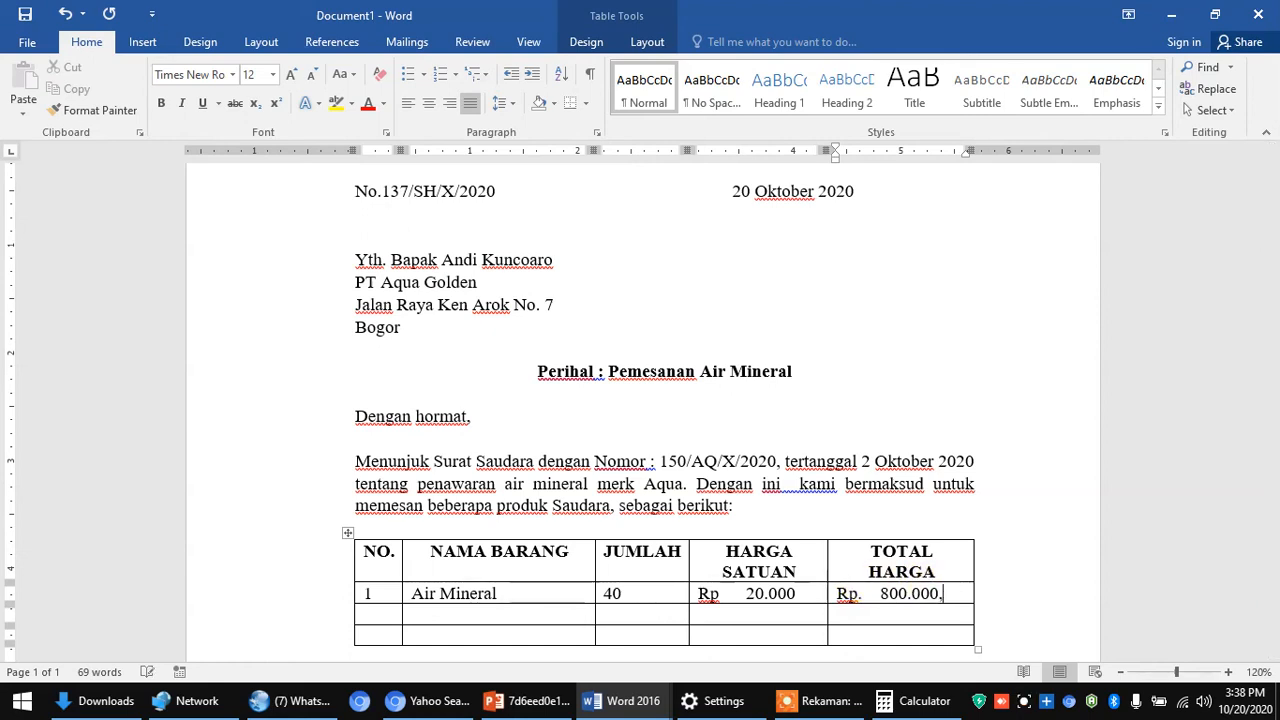
pyautogui.write('00')
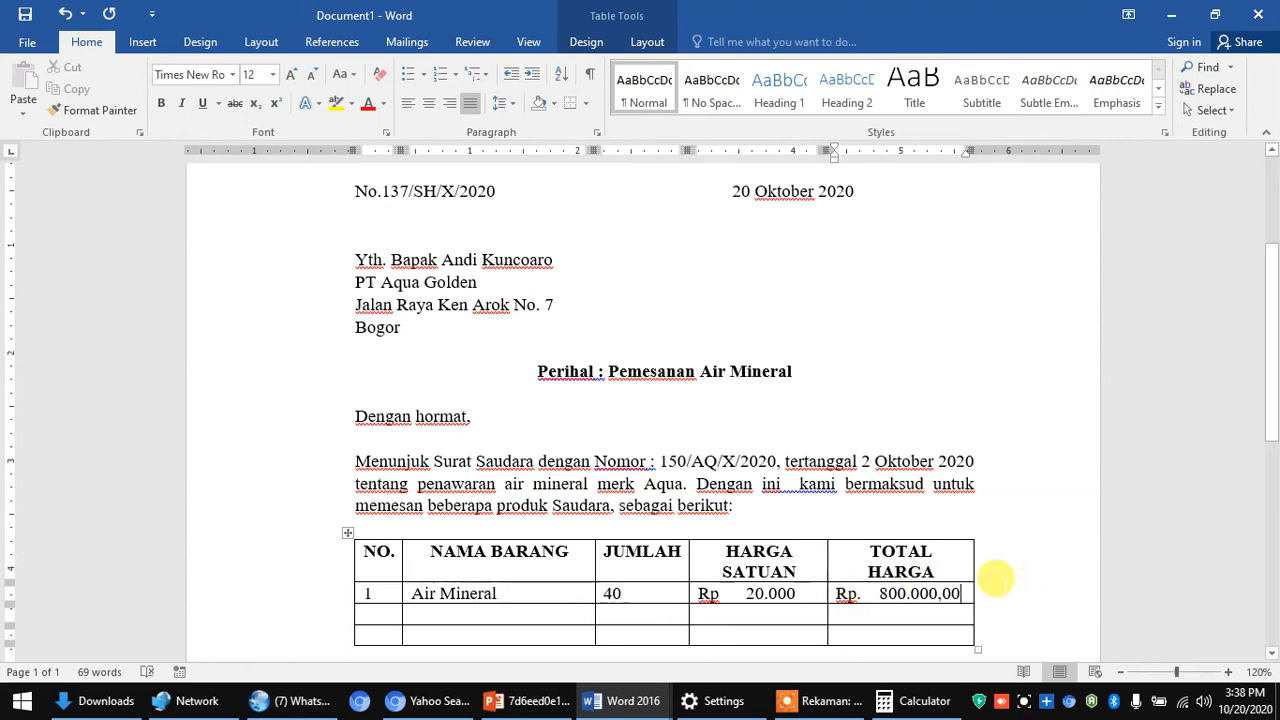
pyautogui.click(370, 610)
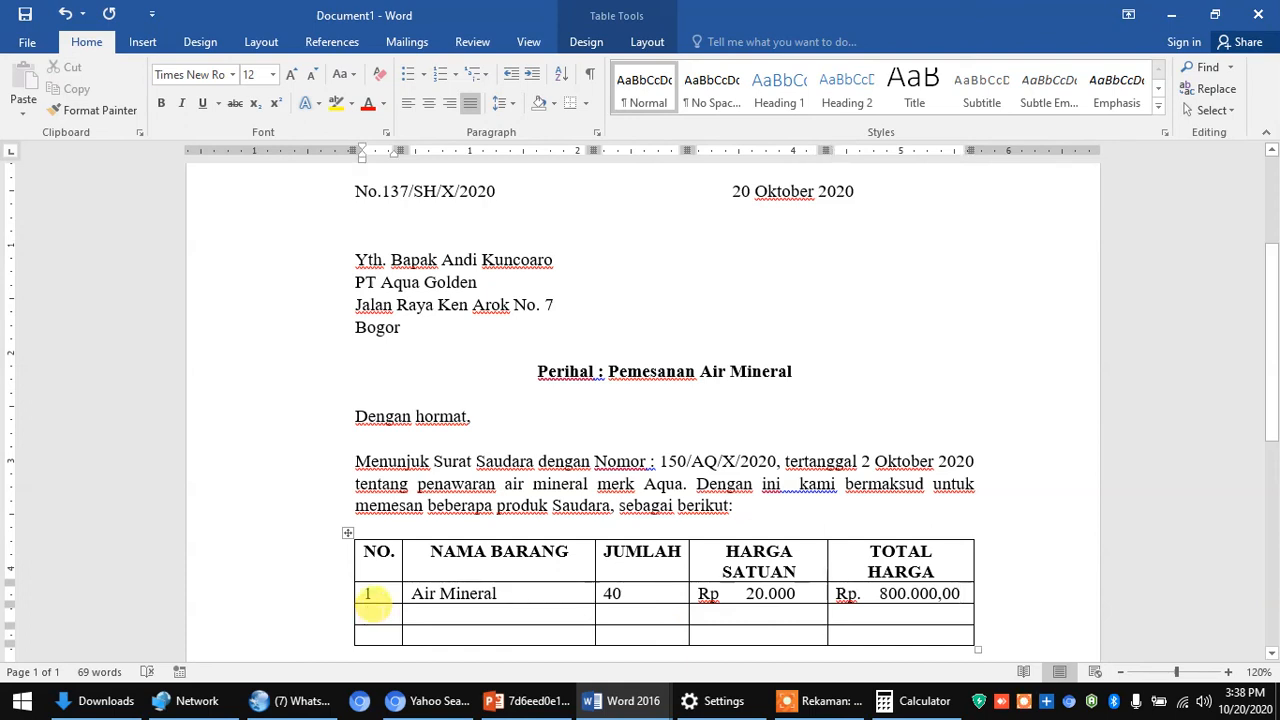
# - Enter 2, Air Mineral galon and 50 in the second row's first three cells
pyautogui.write('2.')
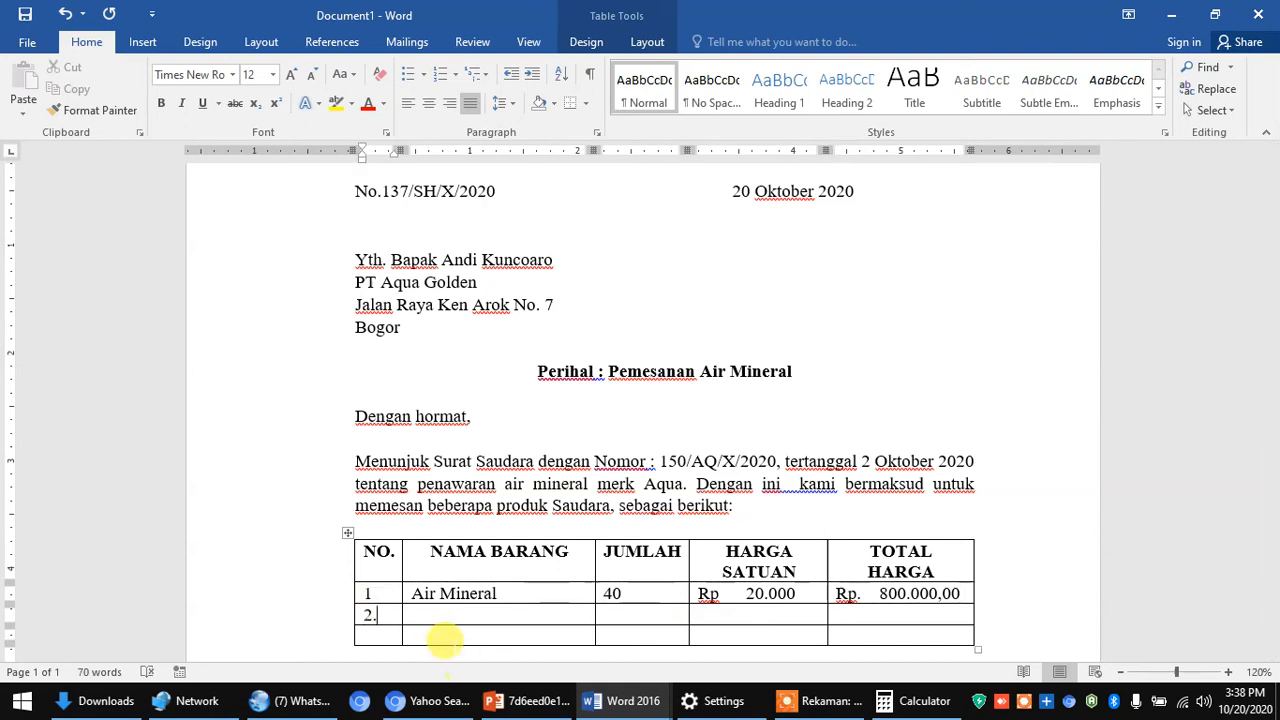
pyautogui.click(436, 617)
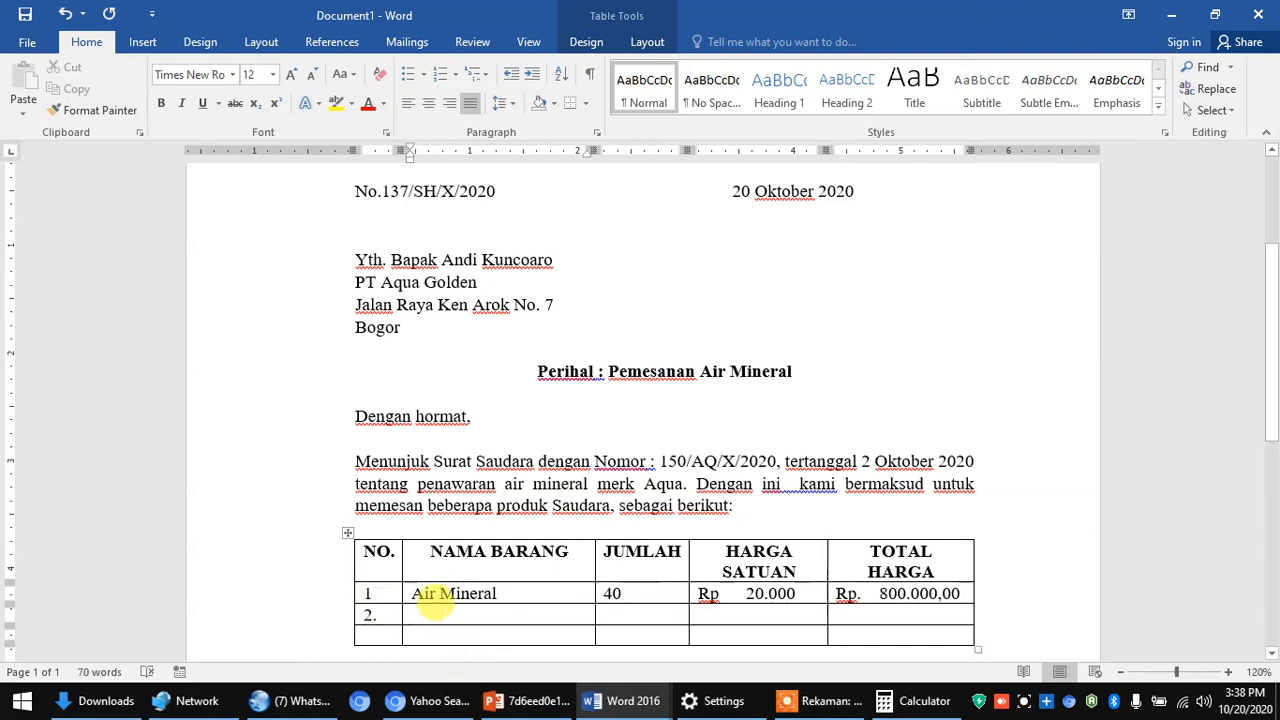
pyautogui.write('Air Mine')
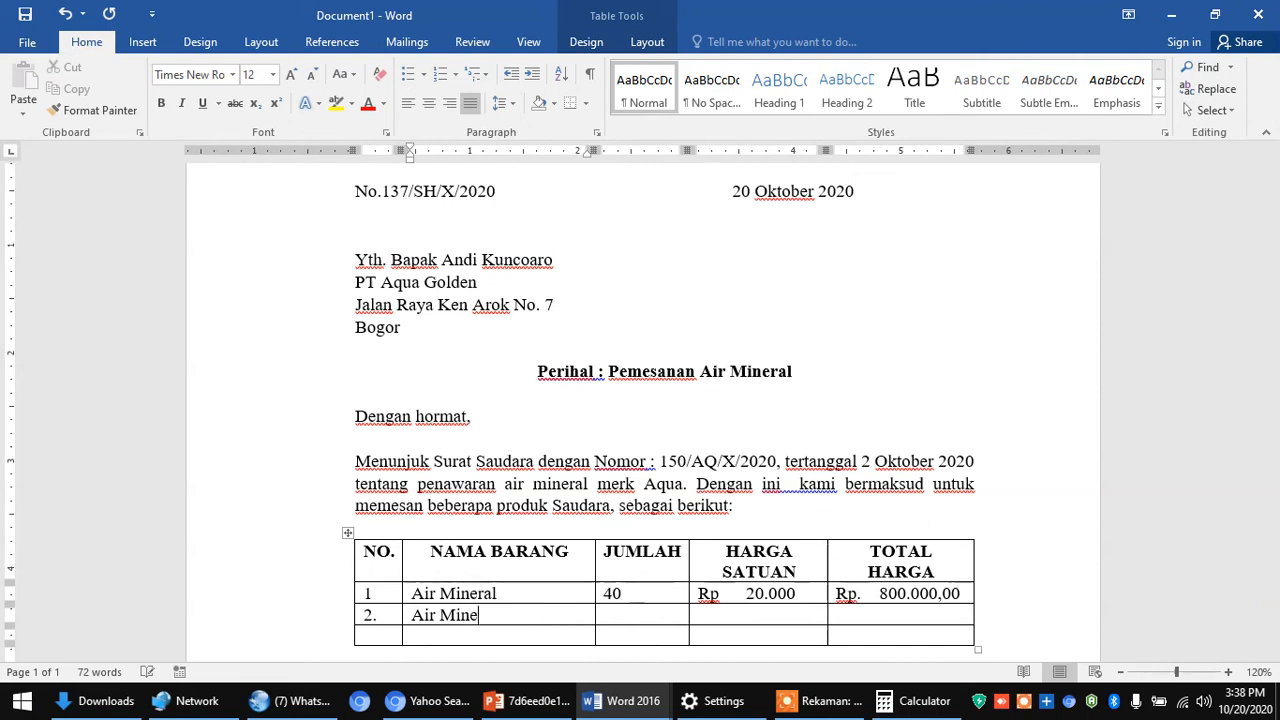
pyautogui.write('ral galon')
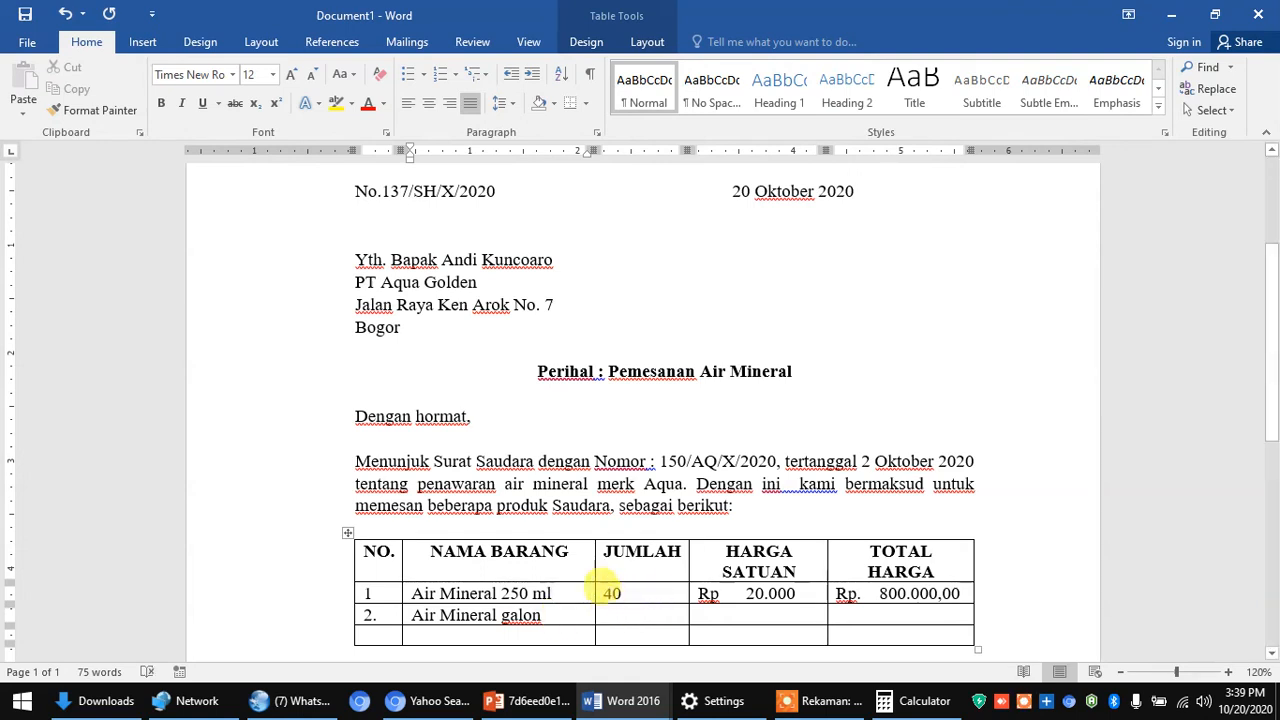
pyautogui.click(603, 612)
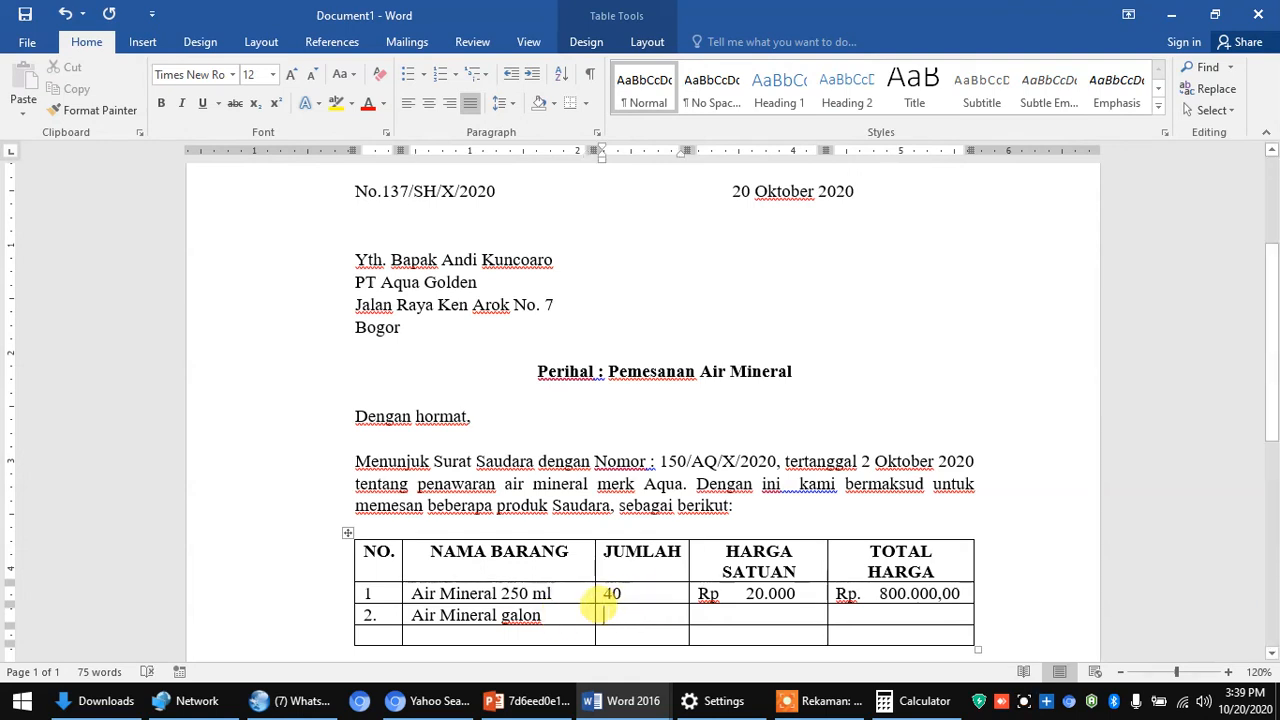
pyautogui.write('50')
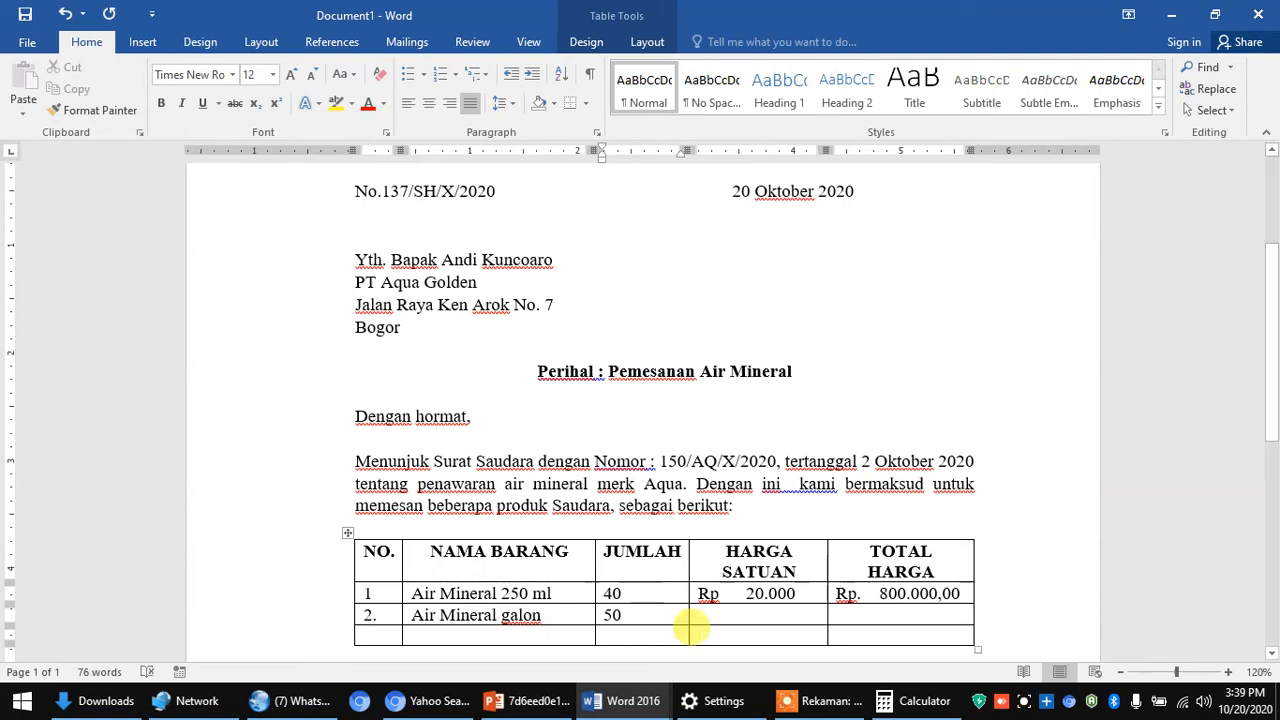
# - Enter Rp. 15.000 as row 2's unit price and Rp. 750.000,00 as its total
pyautogui.click(692, 612)
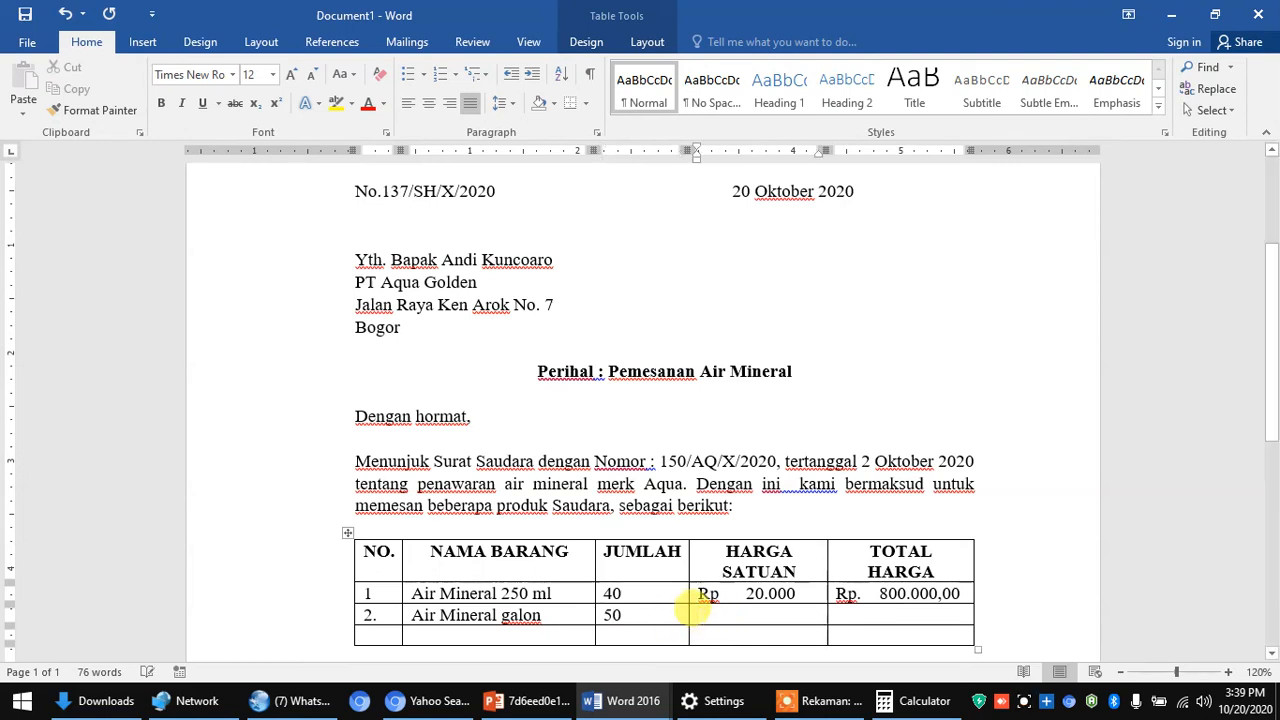
pyautogui.write('Rp.')
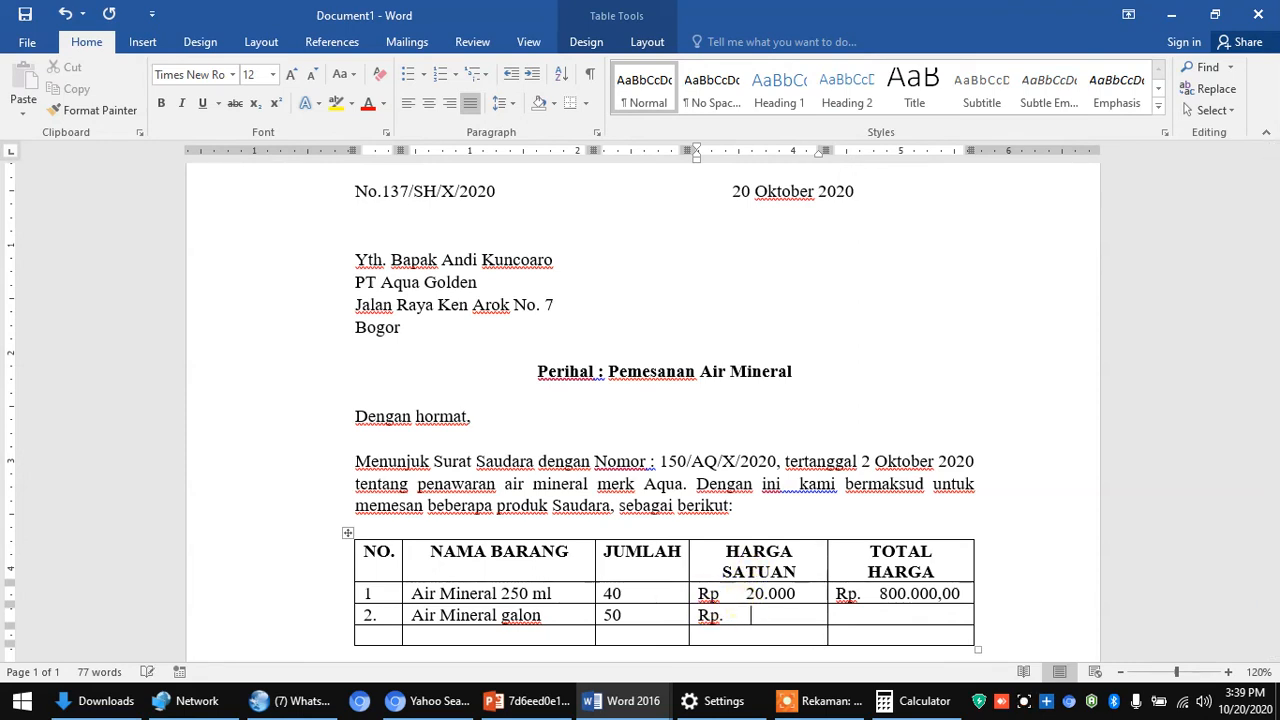
pyautogui.write('15.000')
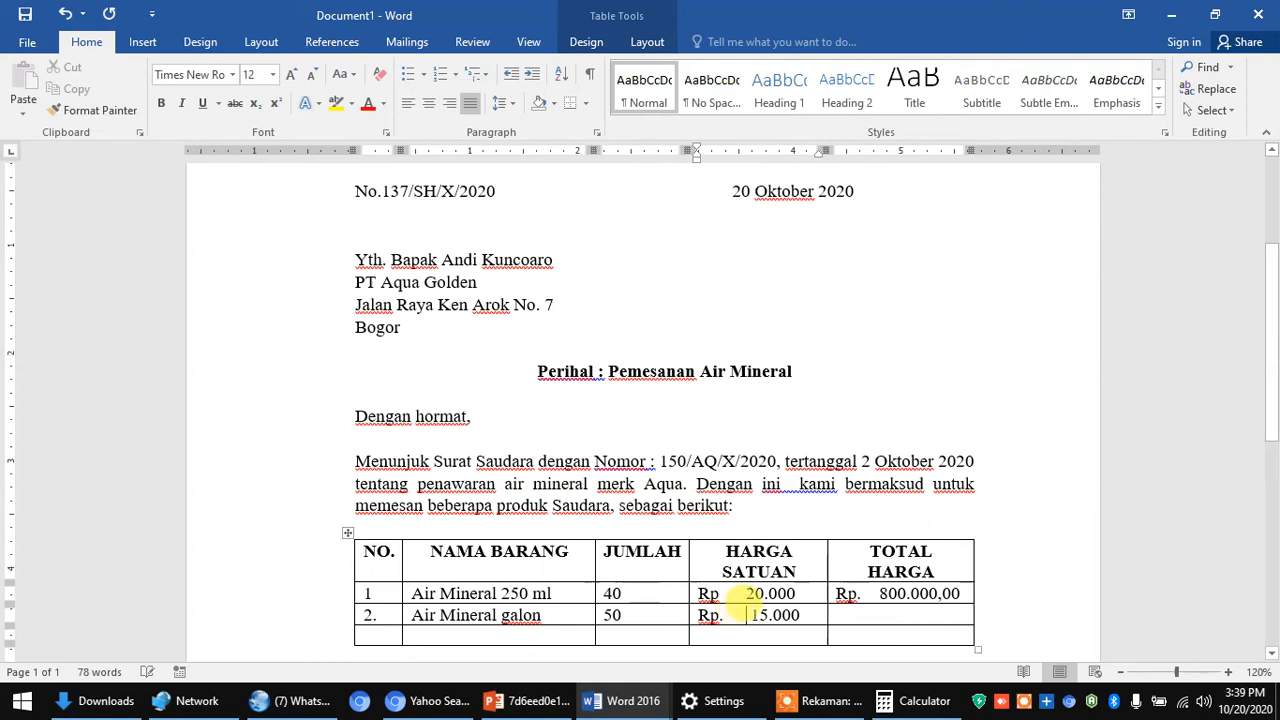
pyautogui.press('BackSpace')
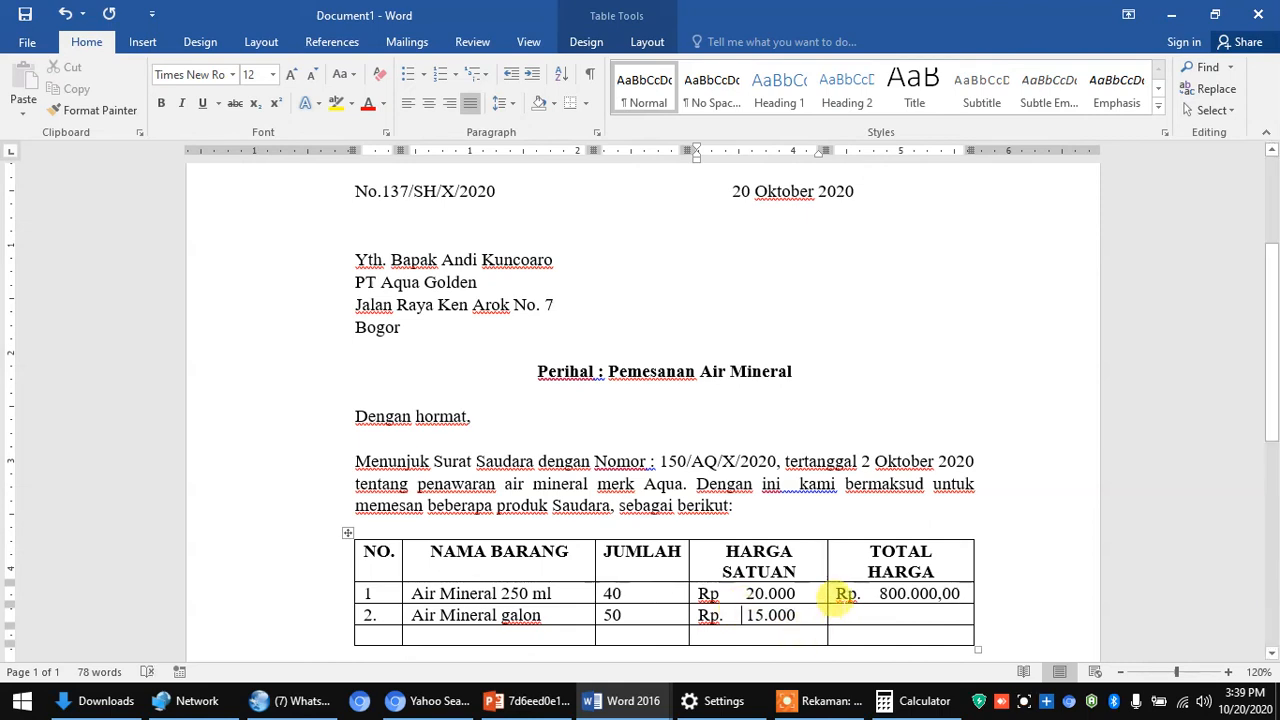
pyautogui.click(838, 615)
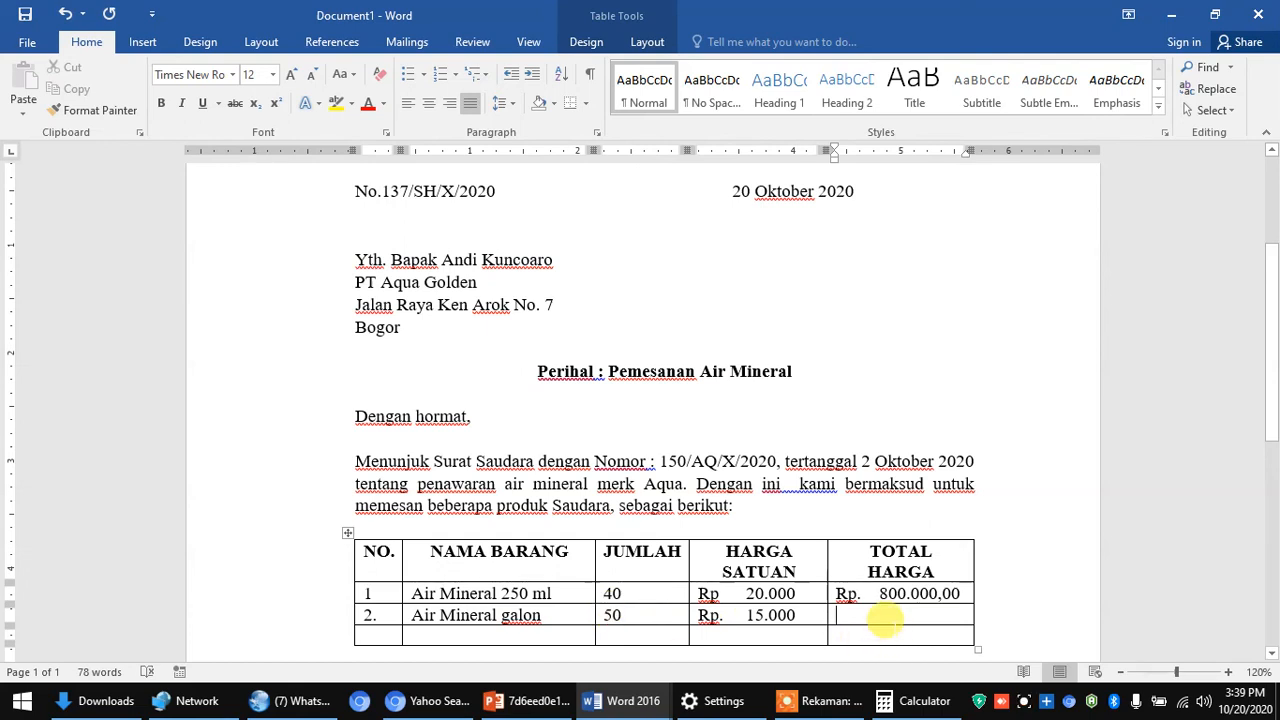
pyautogui.write('Rp')
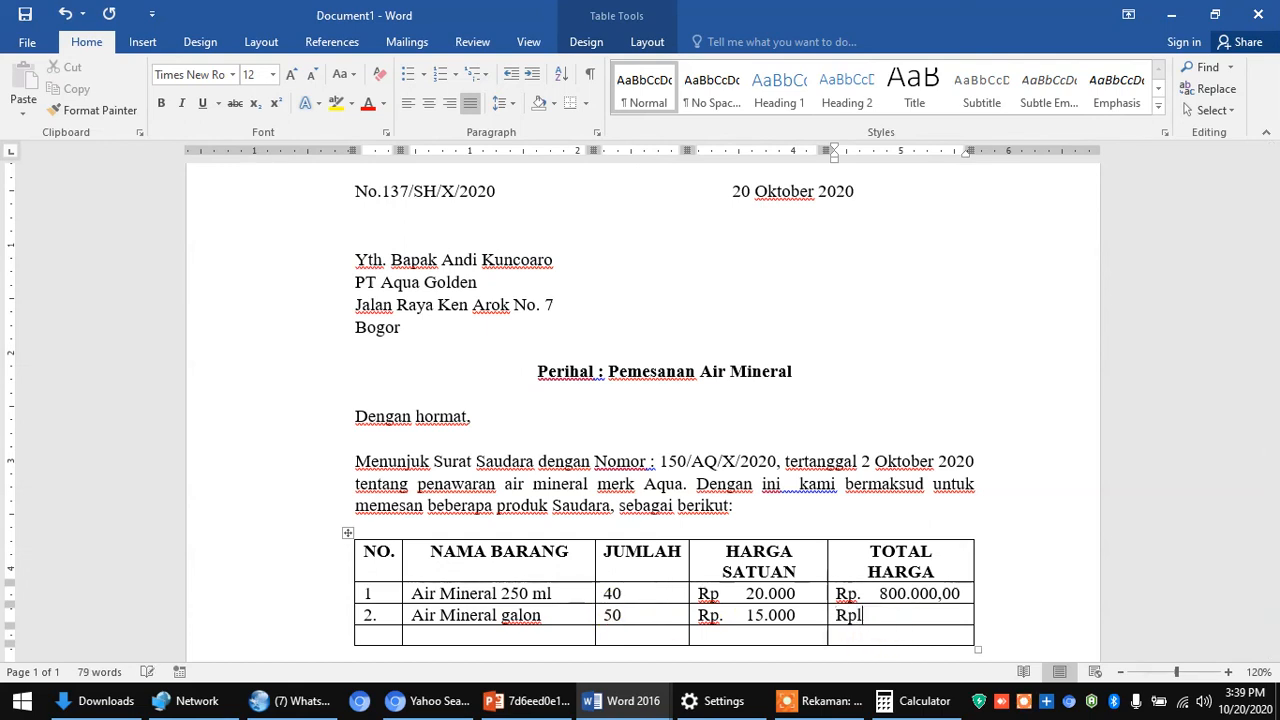
pyautogui.write('l')
pyautogui.press('BackSpace')
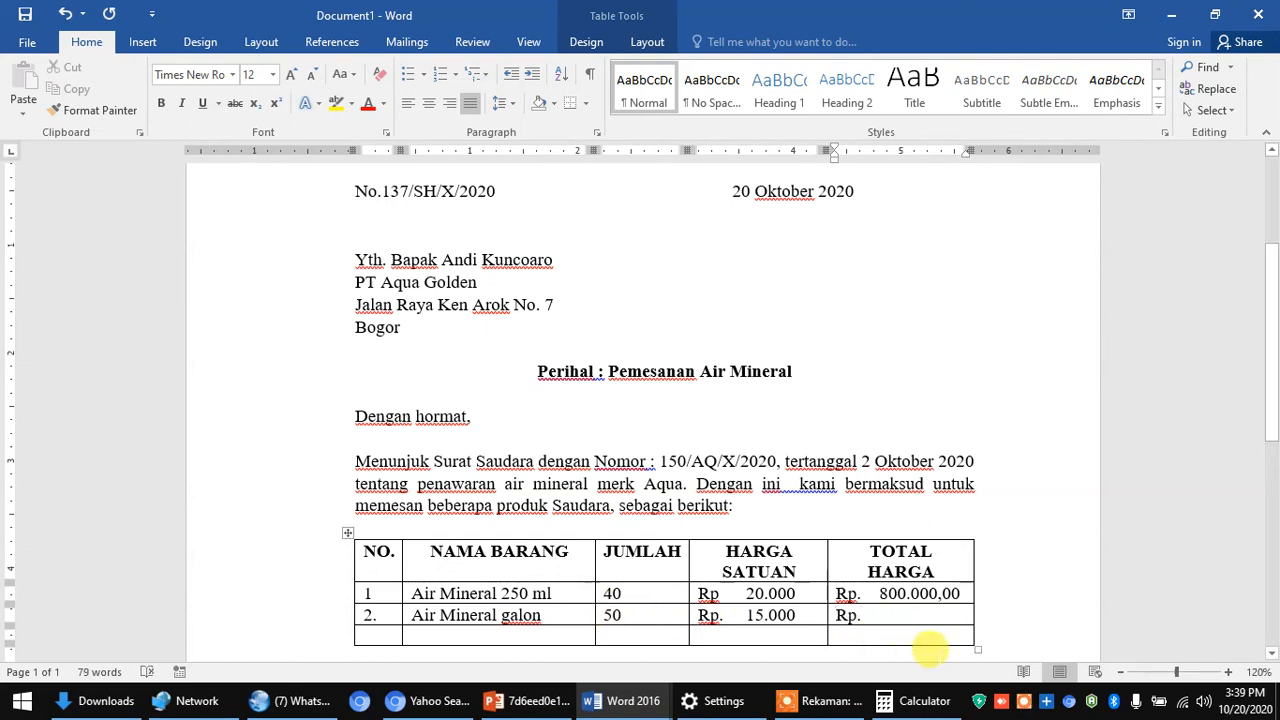
pyautogui.write('.     ')
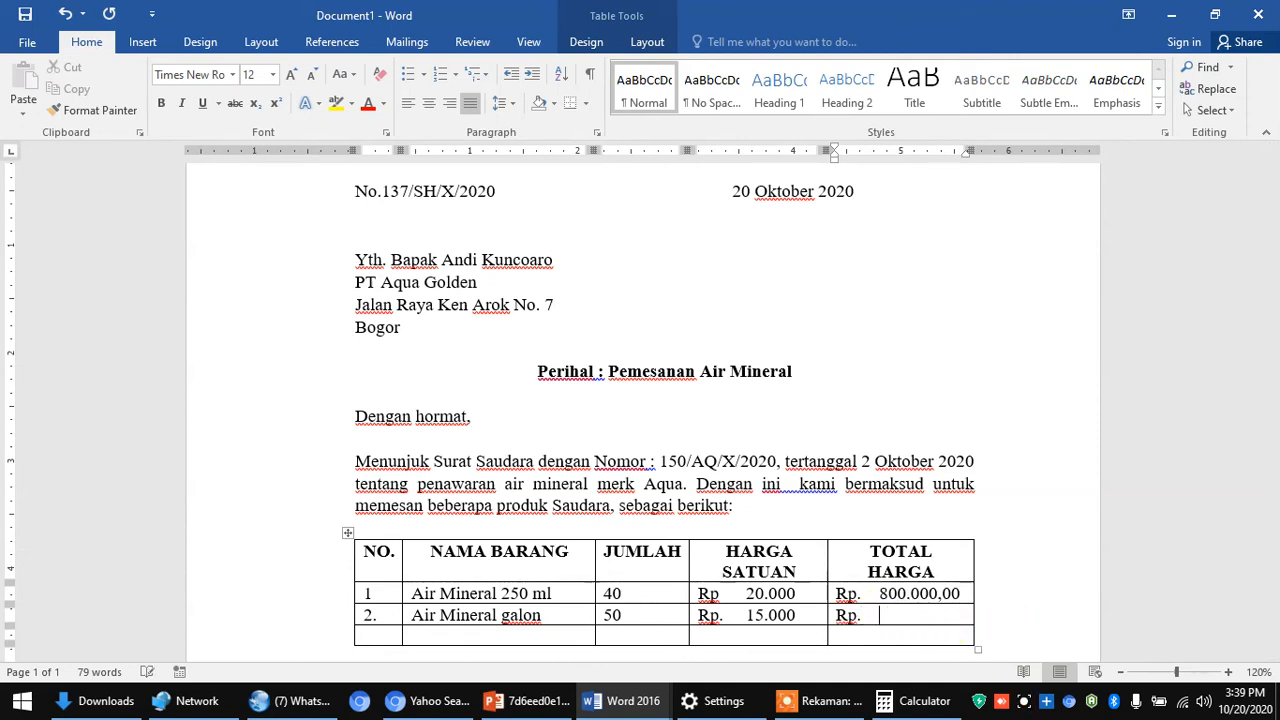
pyautogui.write('7')
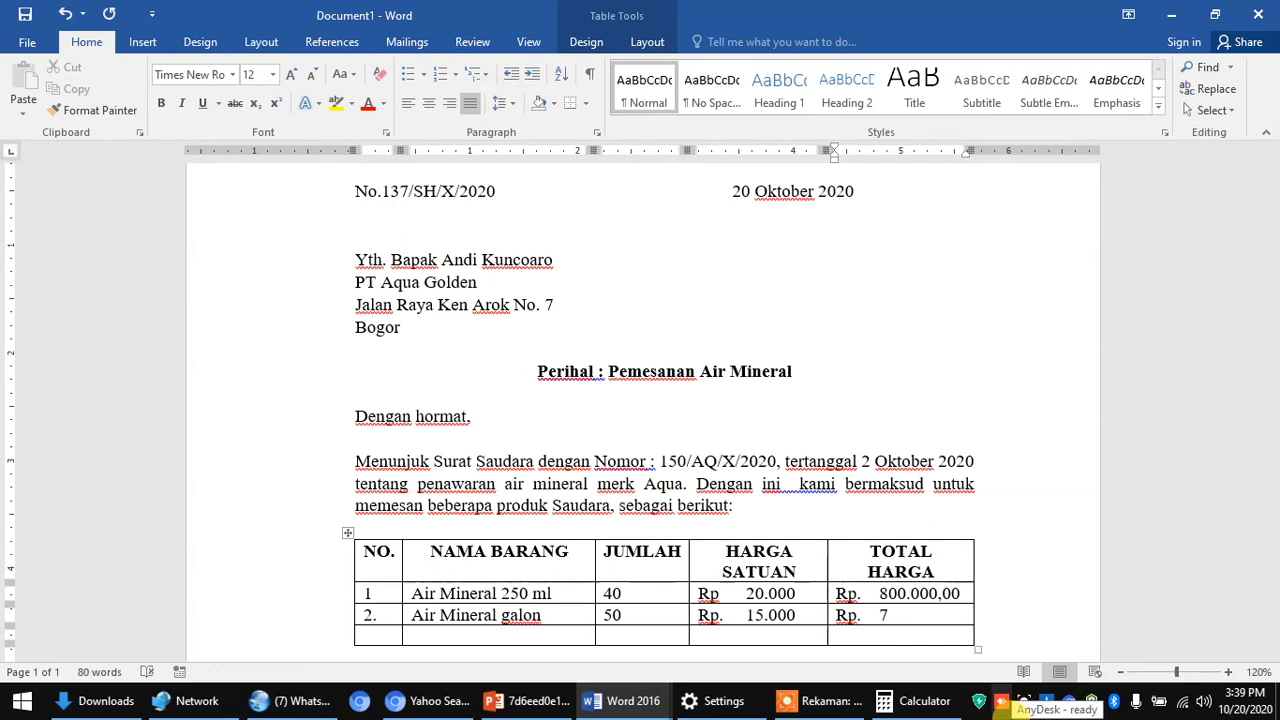
pyautogui.write('50.000,00')
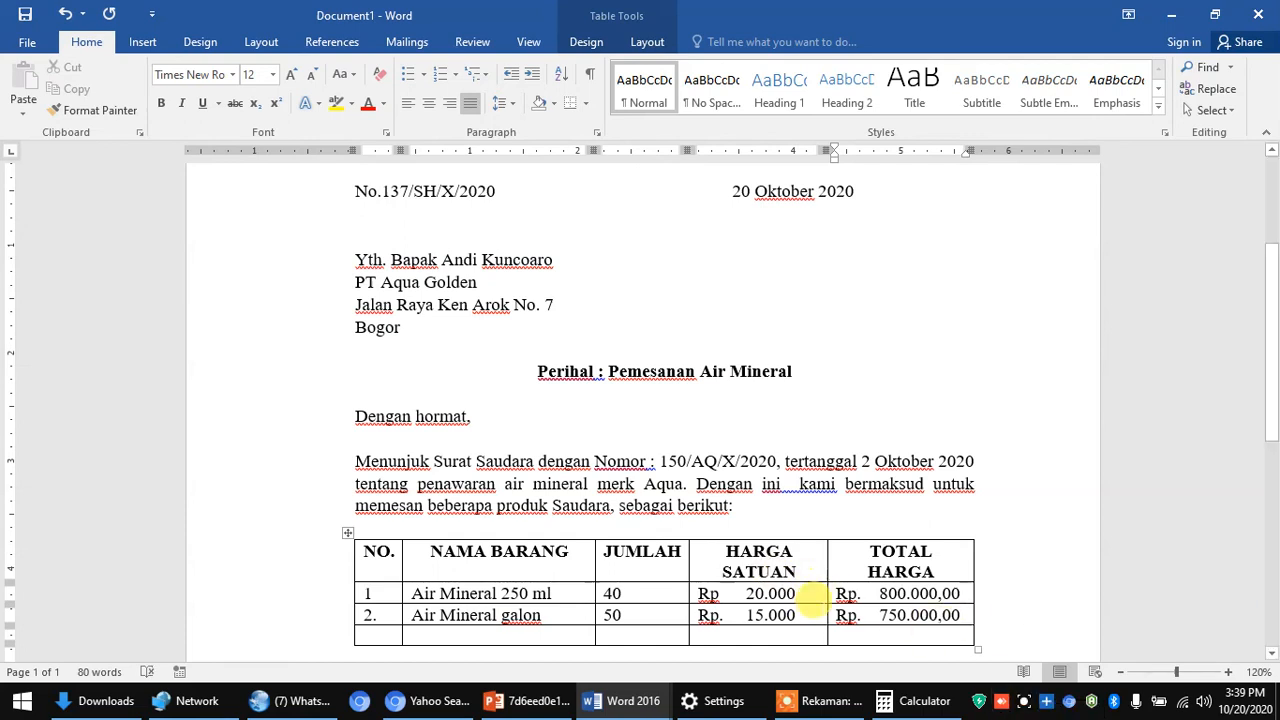
# - Add a ,00 ending to the unit prices 20.000 and 15.000
pyautogui.click(785, 593)
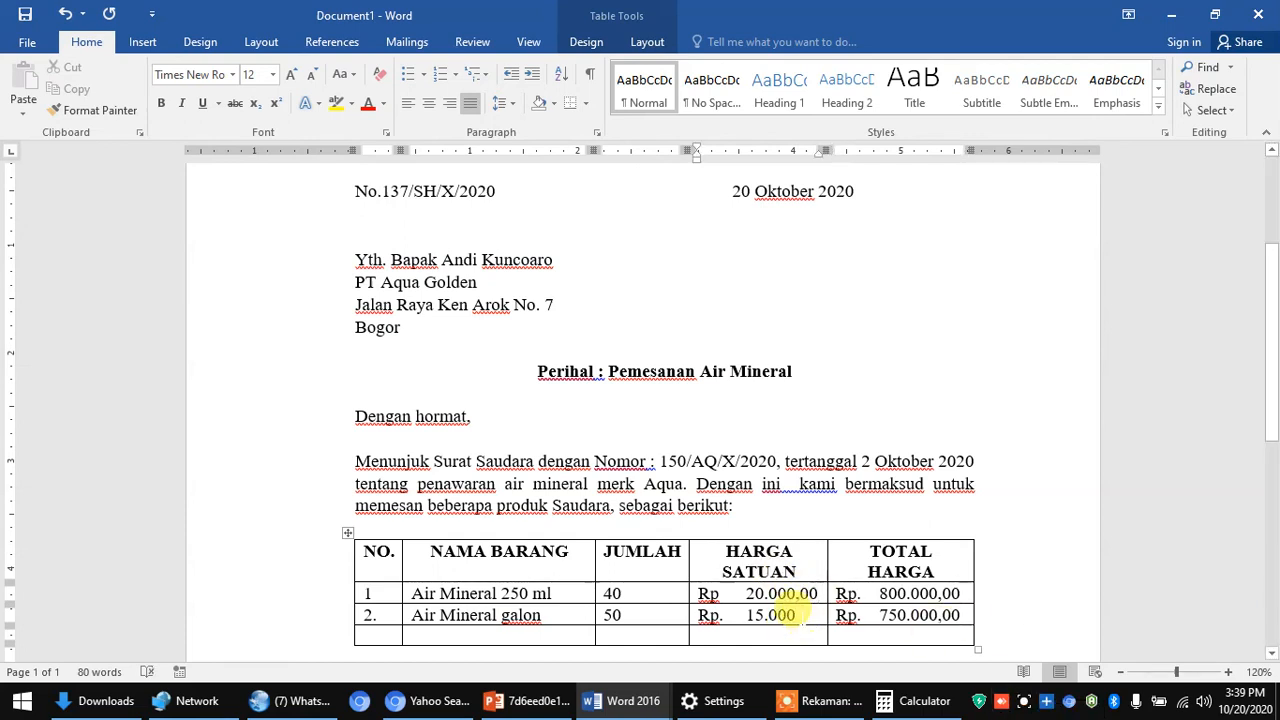
pyautogui.click(796, 614)
pyautogui.write(',00')
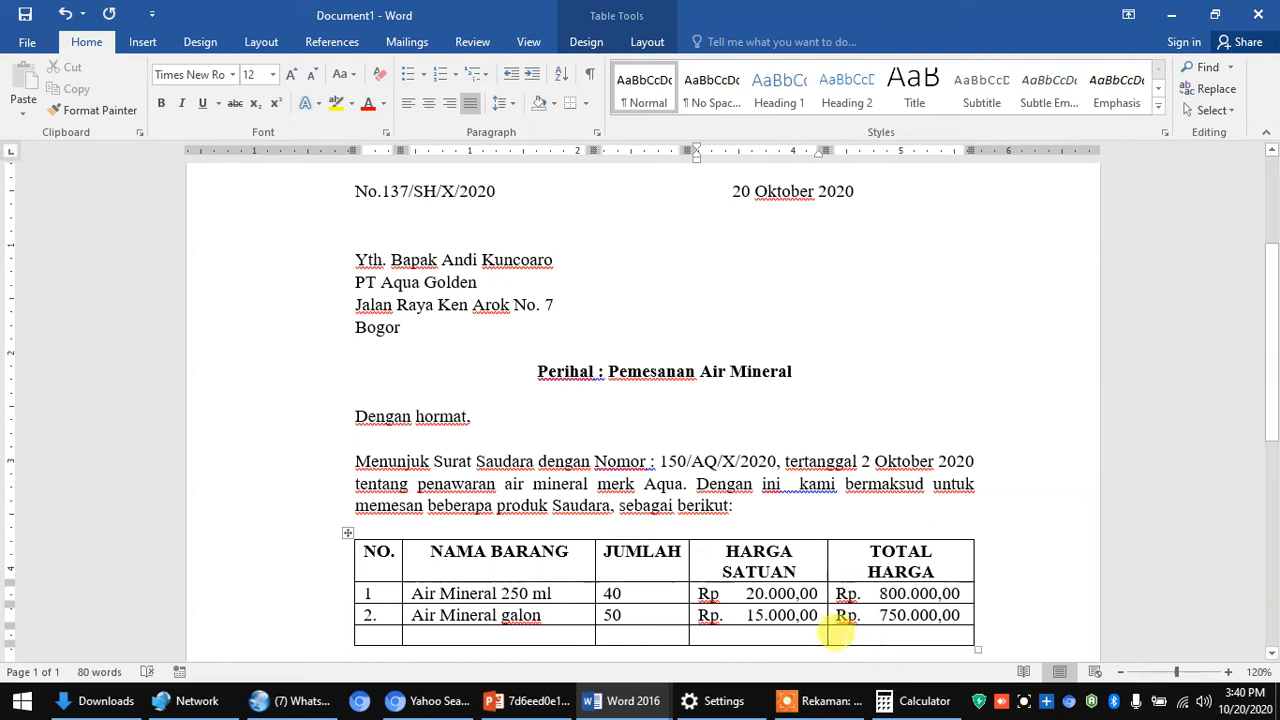
# - Enter the grand total Rp. 1.550.000,00 in the bottom row's TOTAL HARGA cell
pyautogui.click(837, 634)
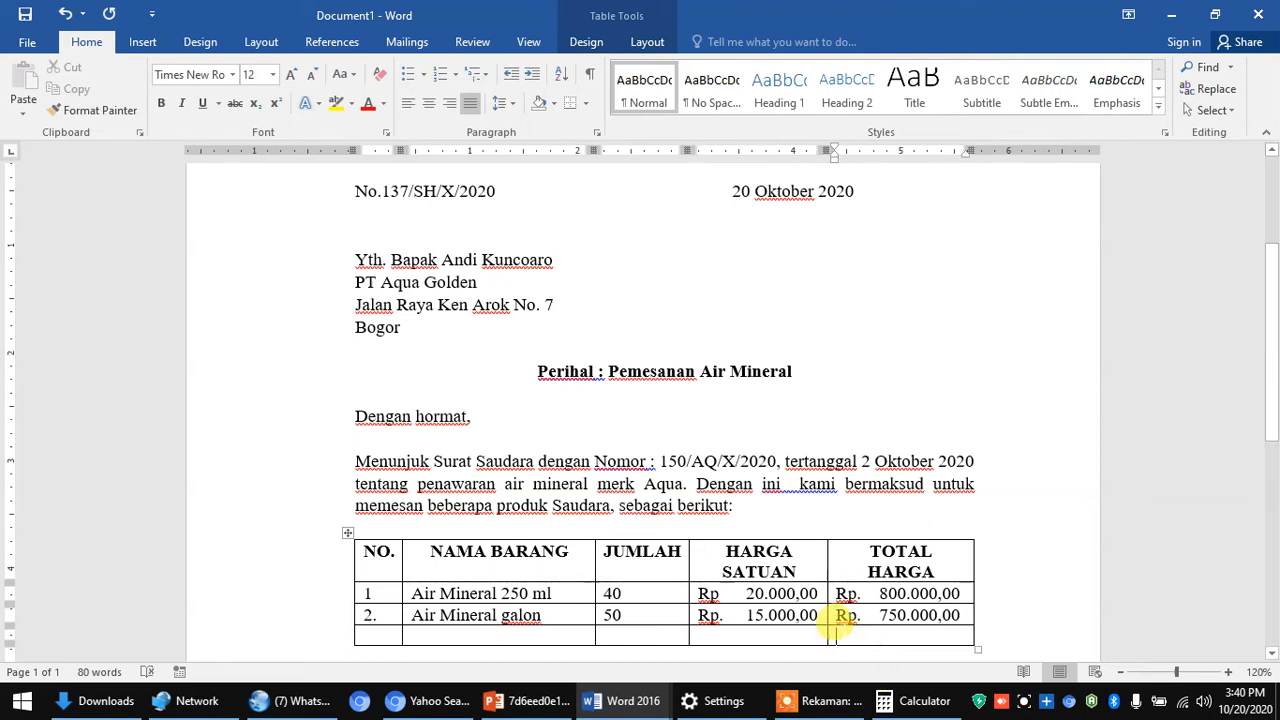
pyautogui.write('Rp. ')
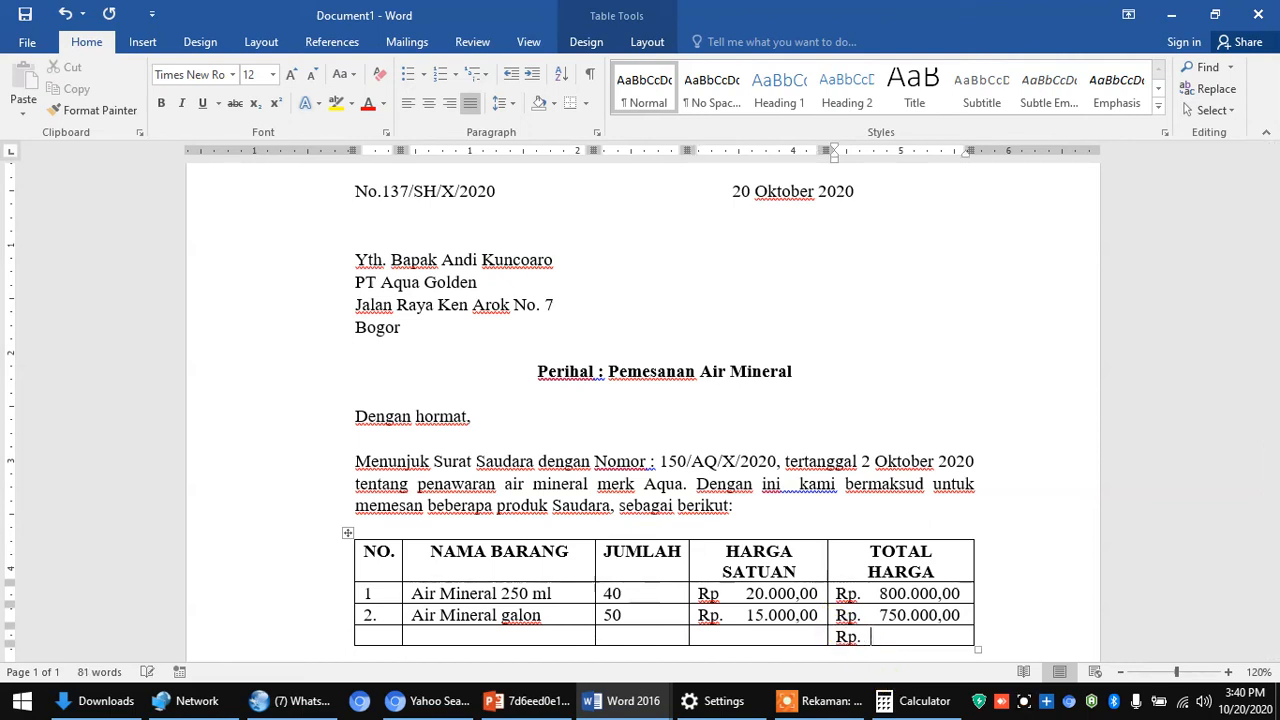
pyautogui.write('1')
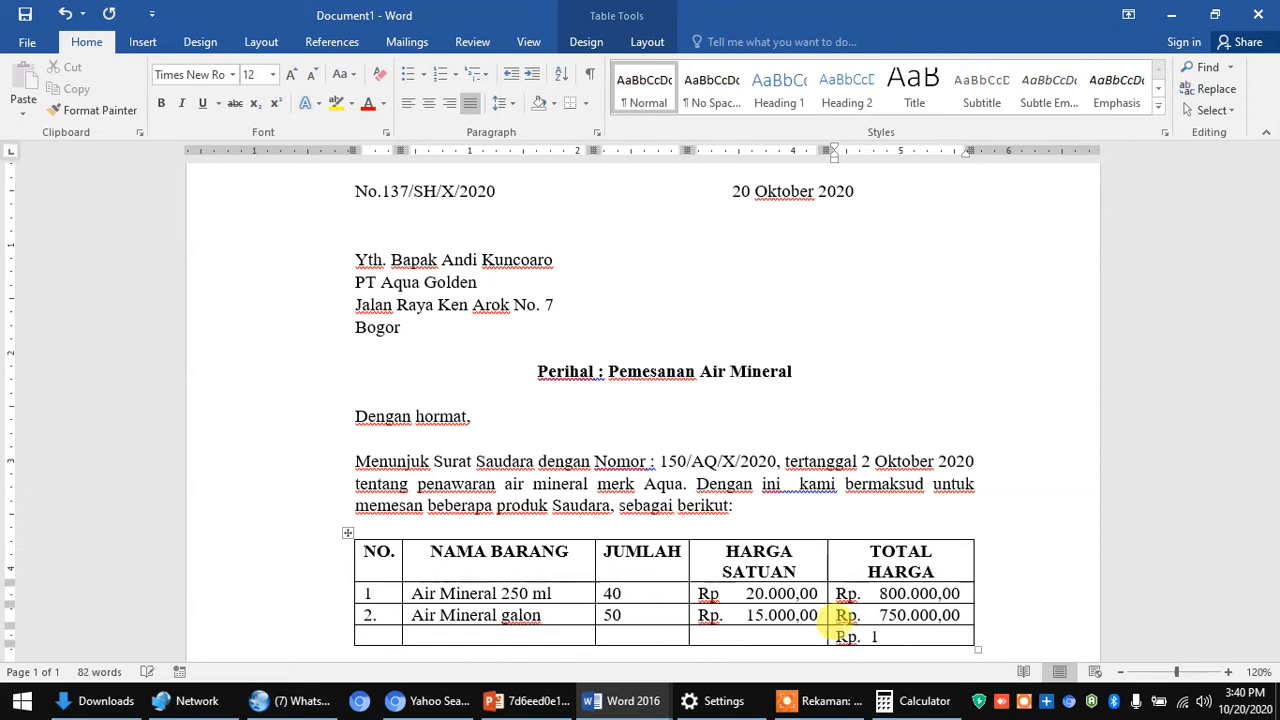
pyautogui.write('.')
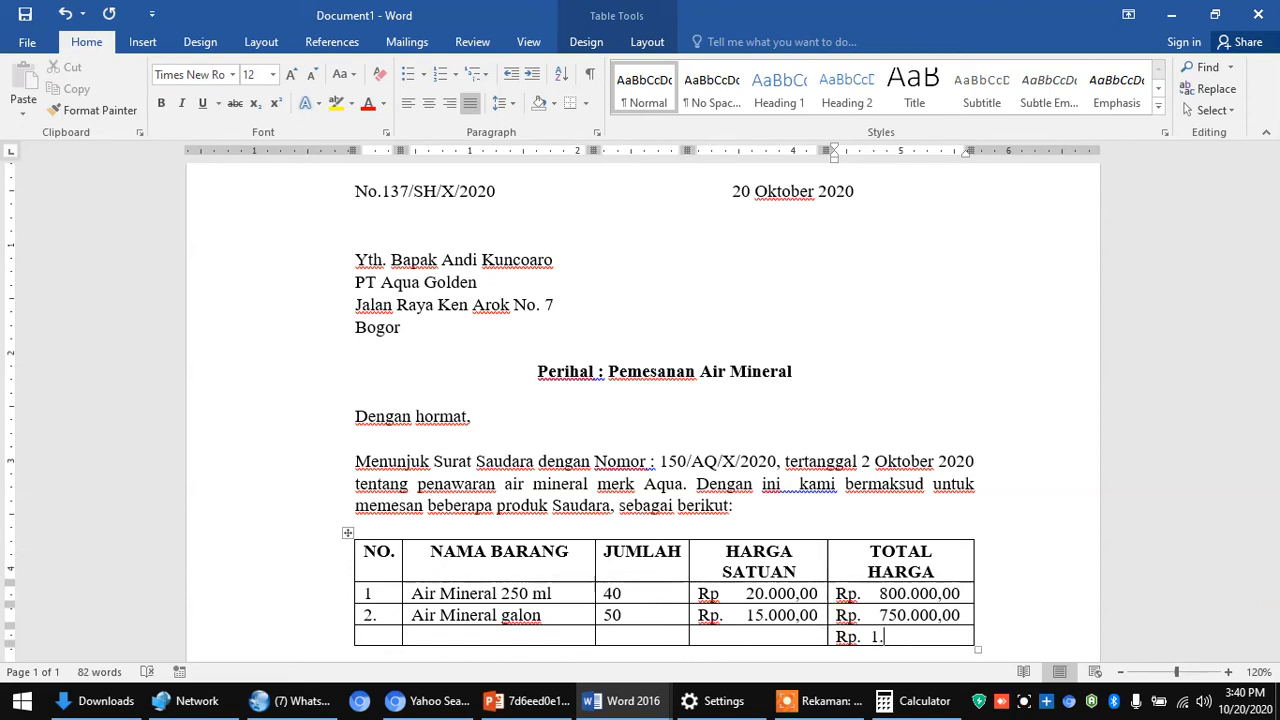
pyautogui.write('550.000')
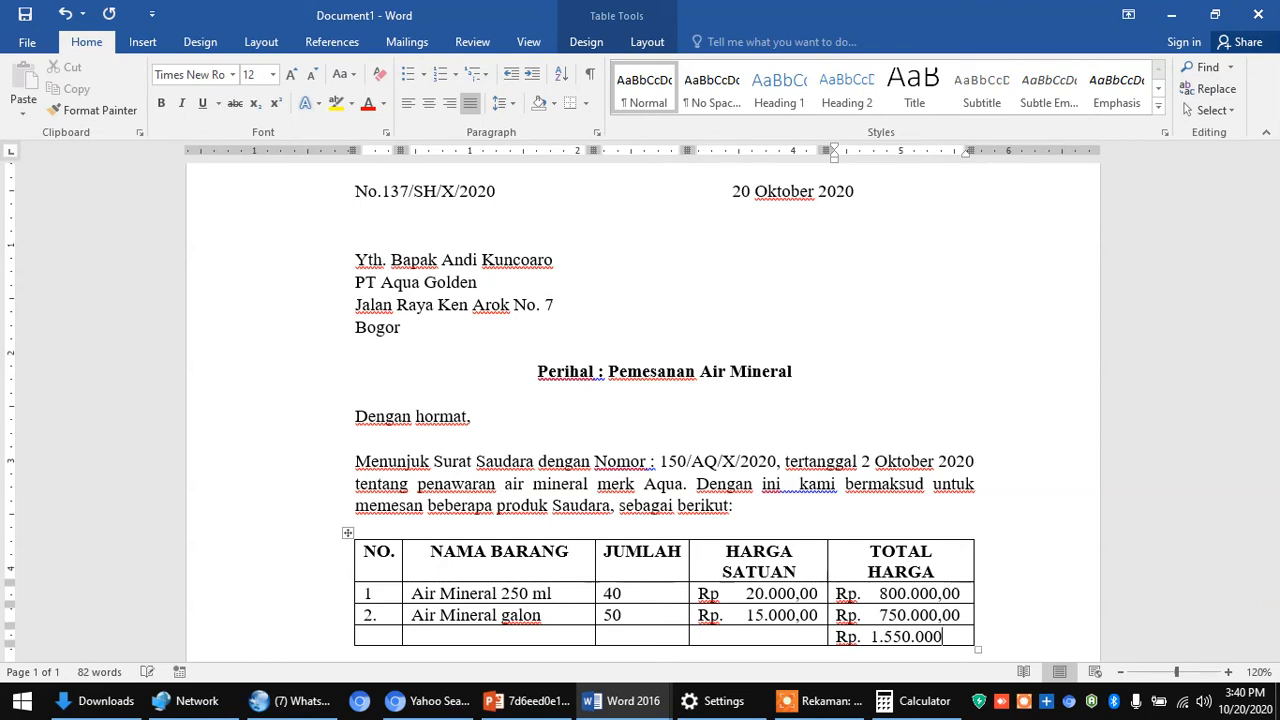
pyautogui.write(',00')
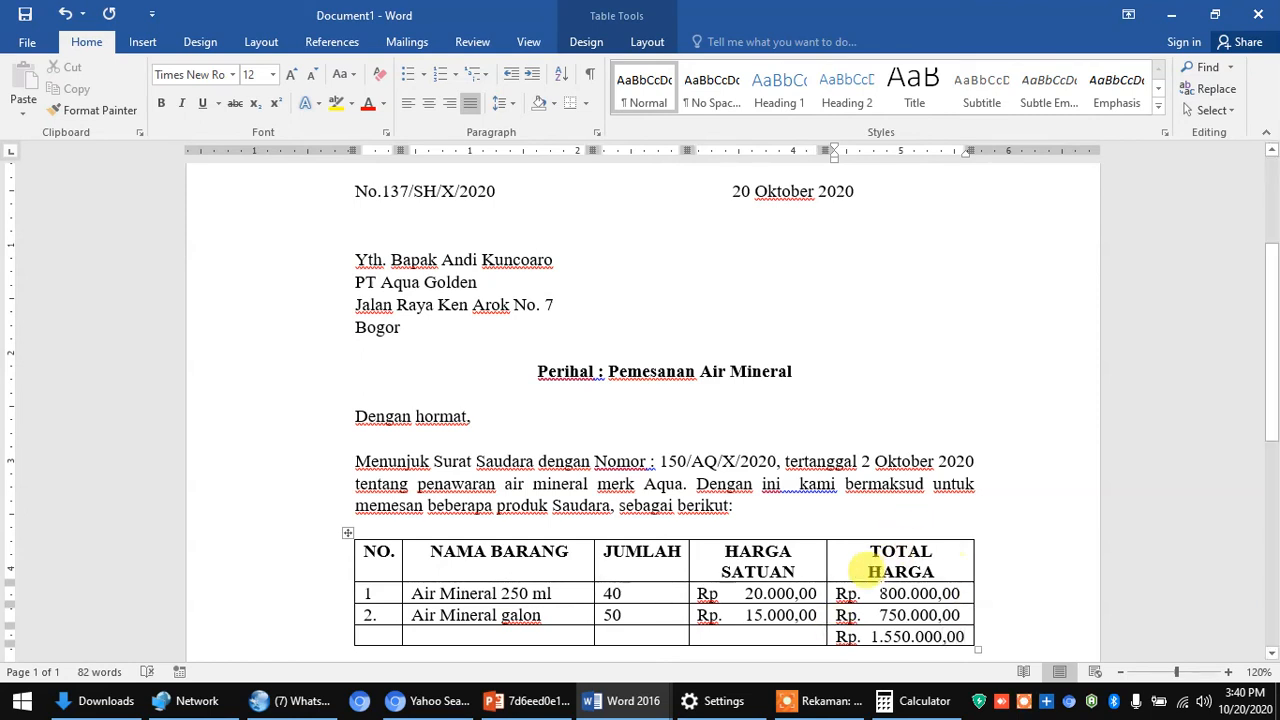
pyautogui.click(866, 633)
pyautogui.press('BackSpace')
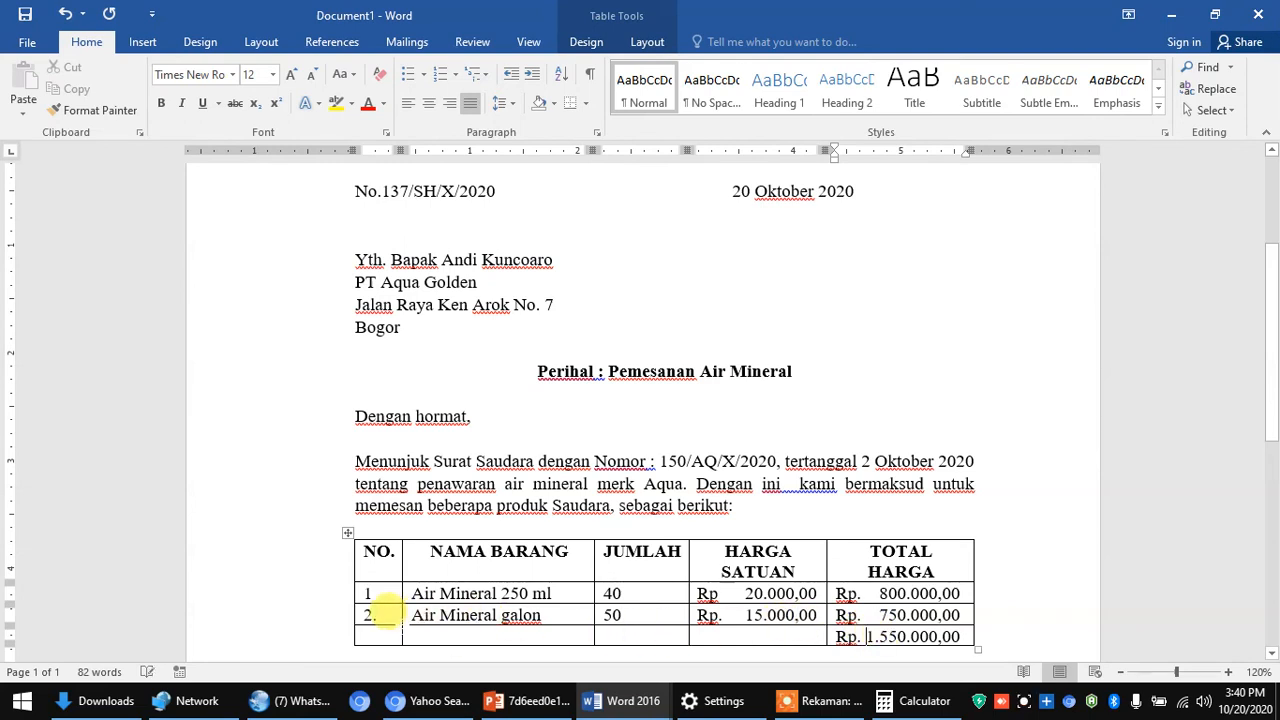
# - Merge the bottom row's empty cells from NO. through HARGA SATUAN into one cell
pyautogui.click(633, 700)
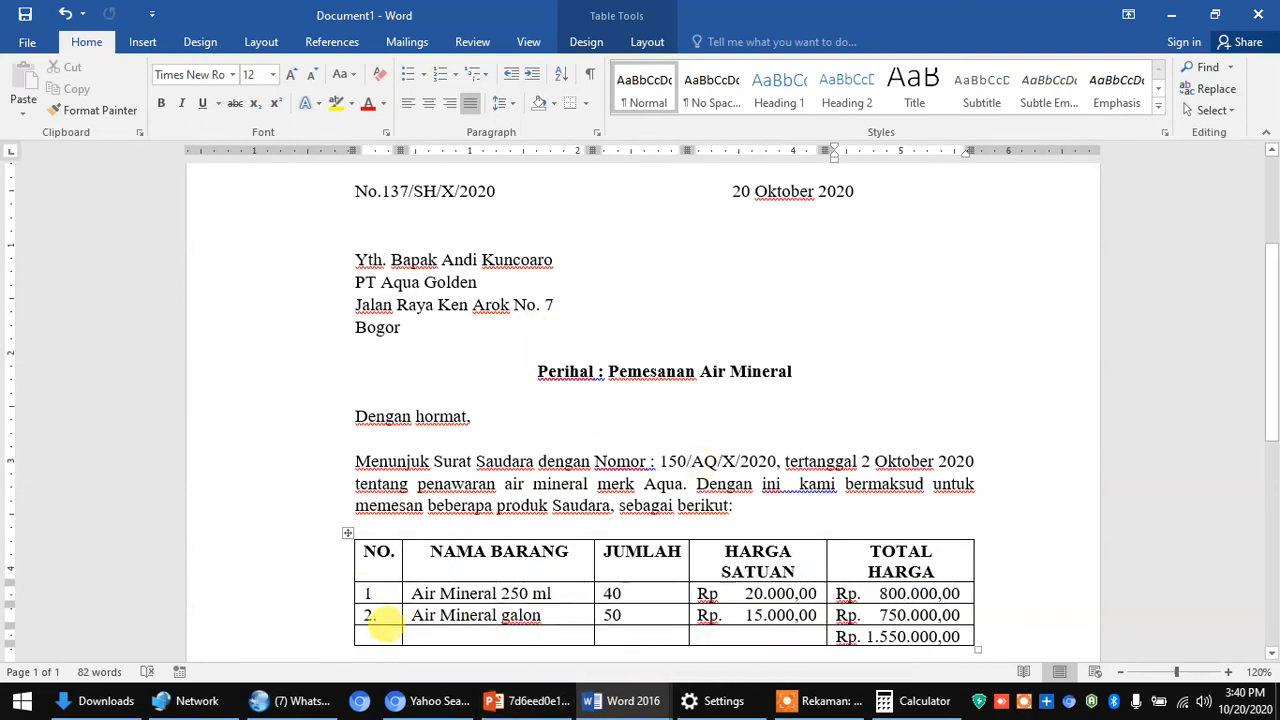
pyautogui.moveTo(385, 625); pyautogui.dragTo(726, 645)
pyautogui.rightClick(668, 643)
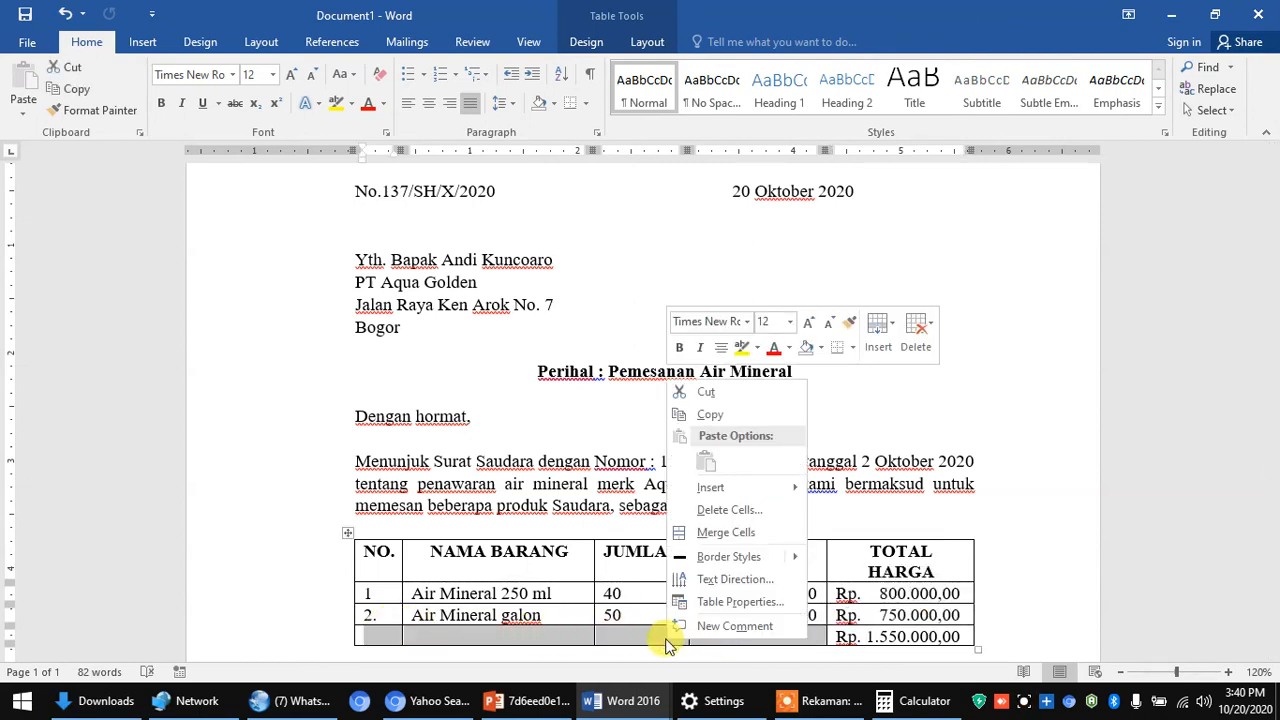
pyautogui.click(726, 532)
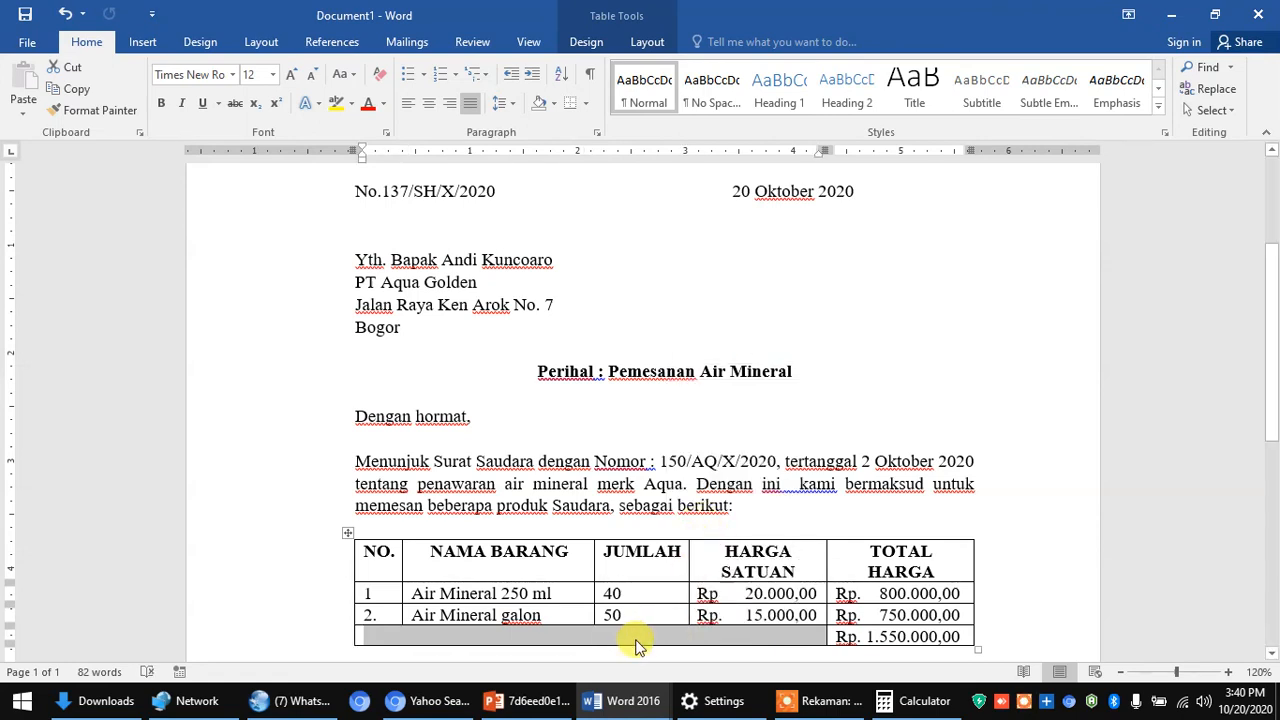
# - Type 'Total' in the merged bottom-left cell and center it
pyautogui.write('to')
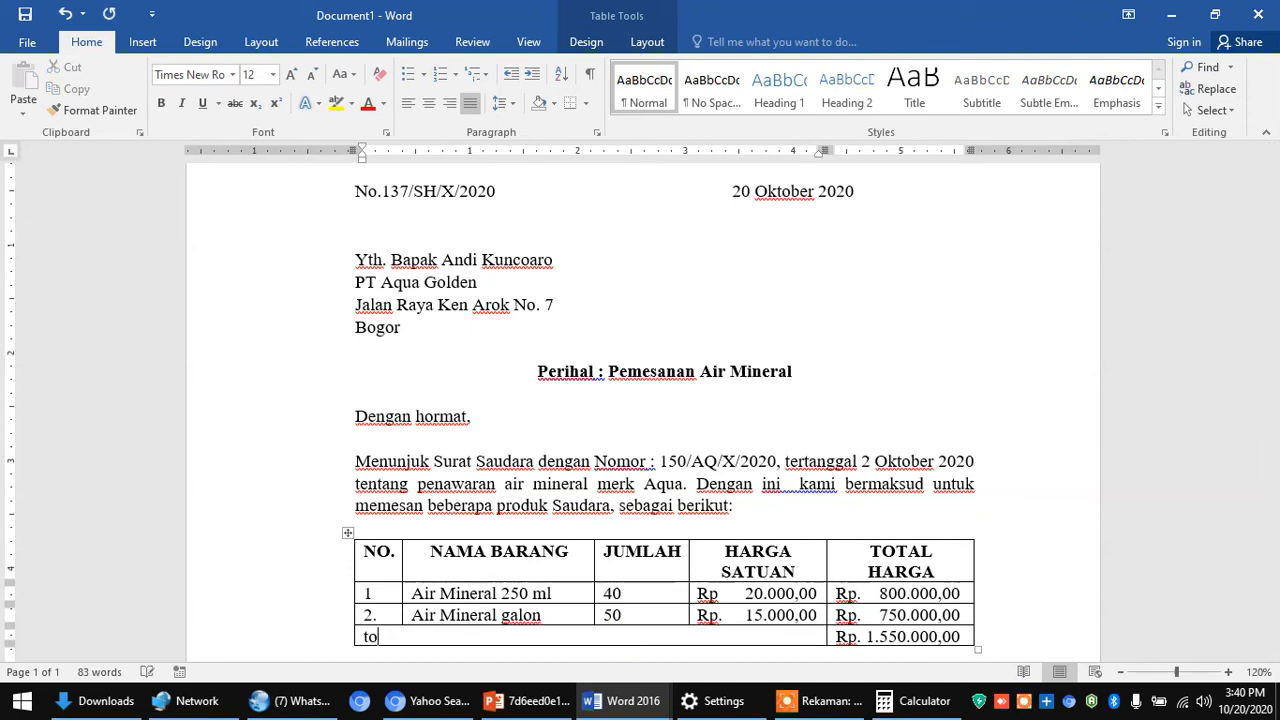
pyautogui.write('Toto')
pyautogui.write('l')
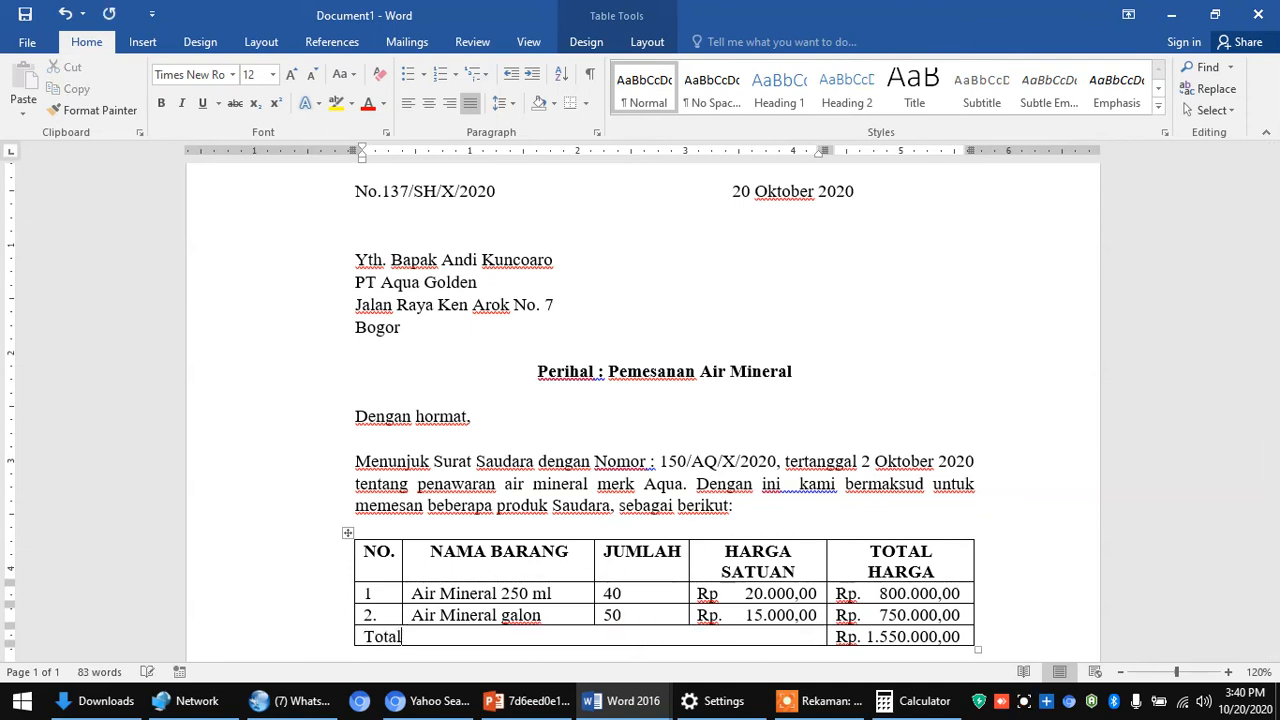
pyautogui.moveTo(356, 630); pyautogui.dragTo(402, 636)
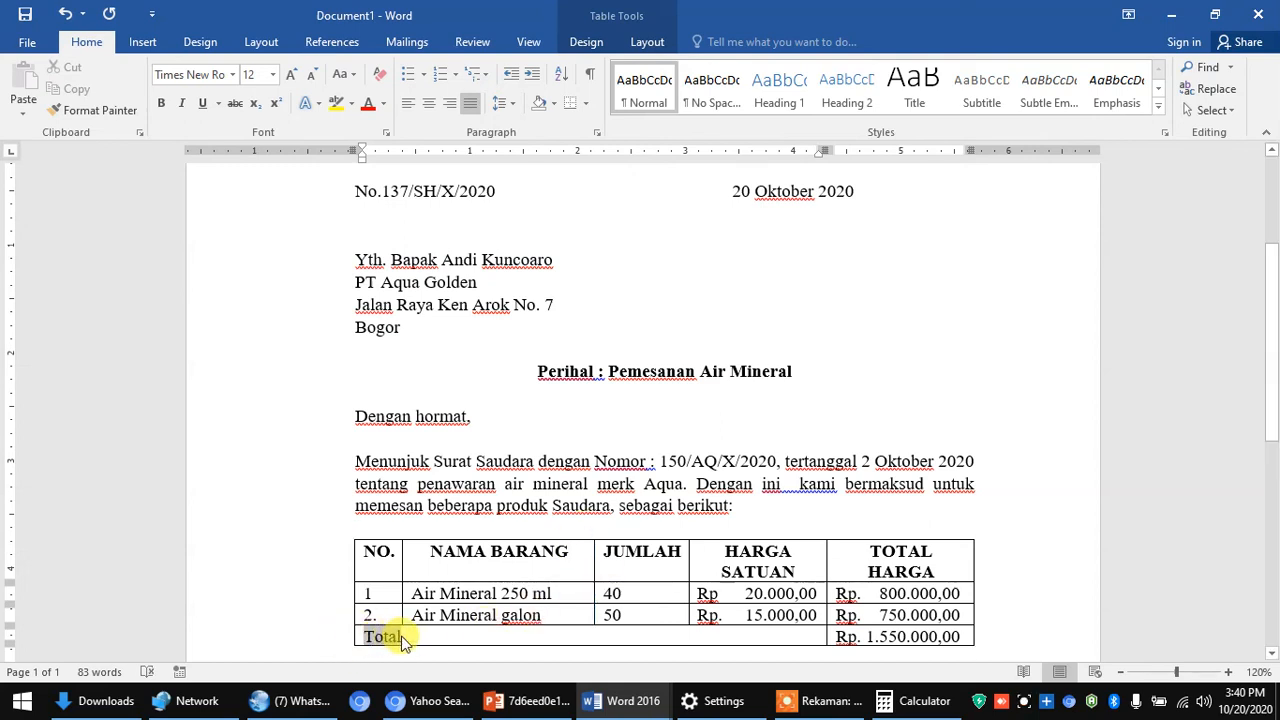
pyautogui.click(428, 104)
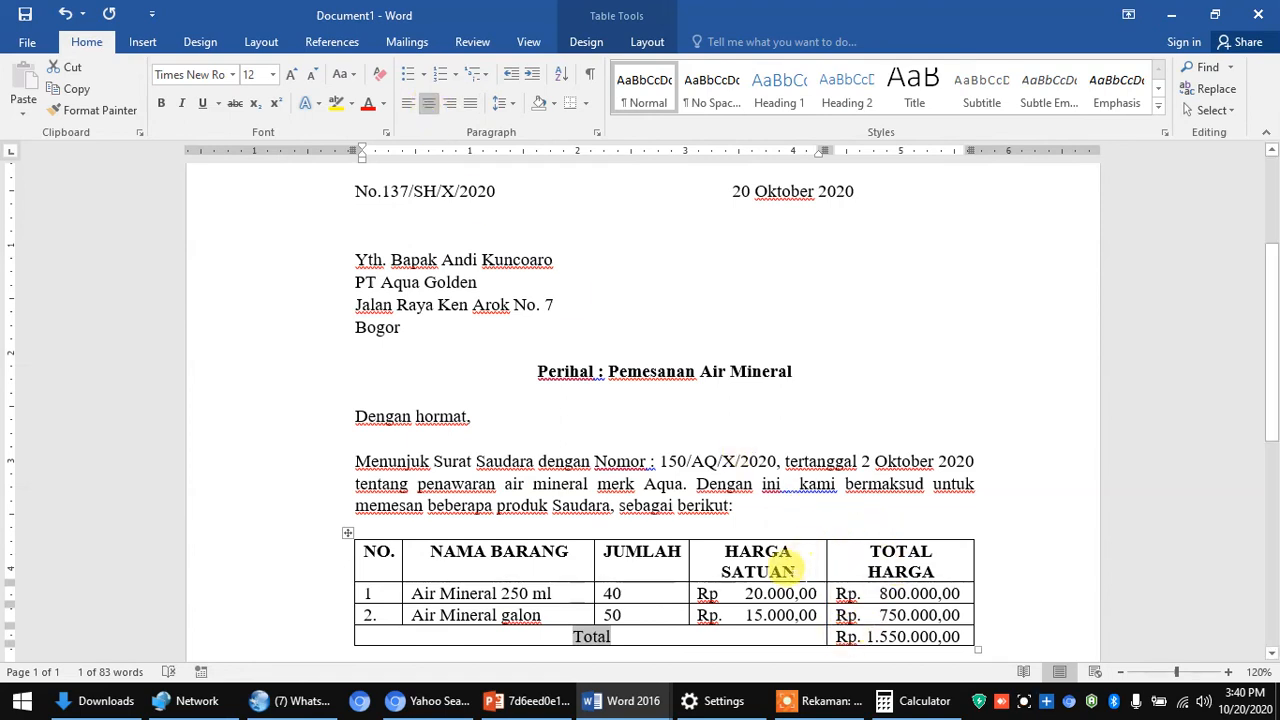
# - Undo the empty row added below the Total row and move to the paragraph beneath the table
pyautogui.scroll(-2, 775, 565)
pyautogui.click(971, 525)
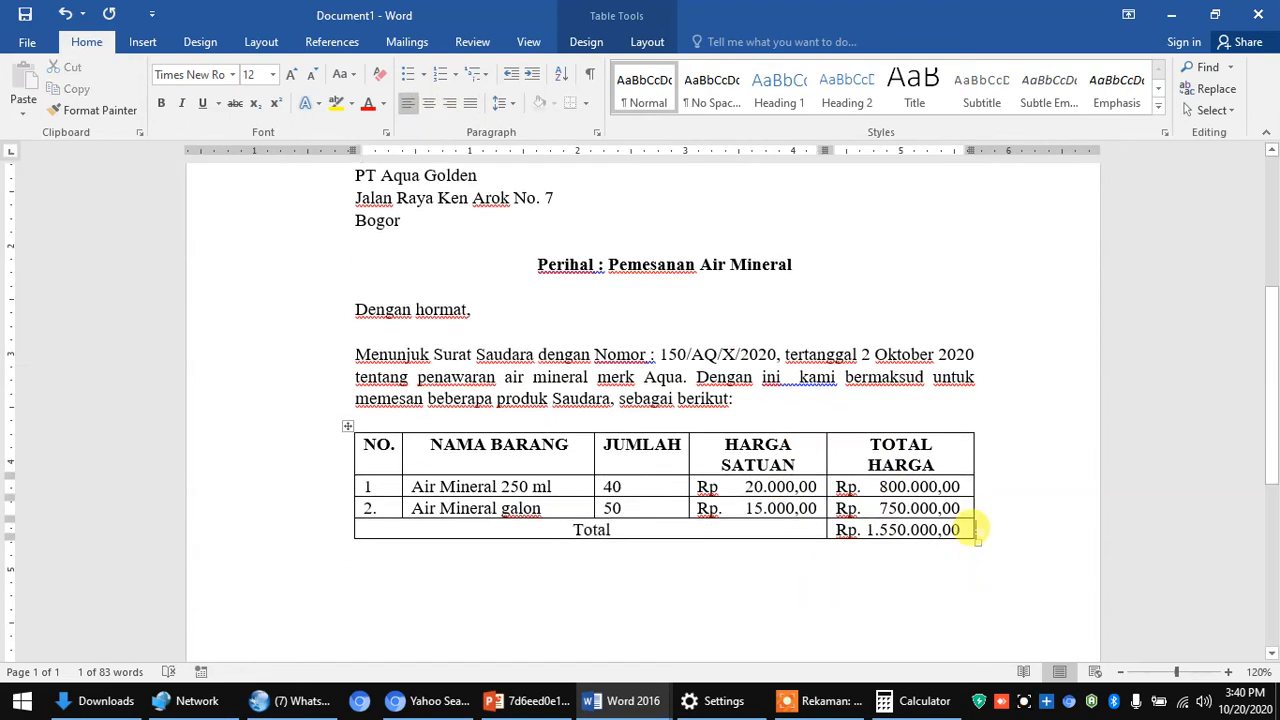
pyautogui.press('Tab')
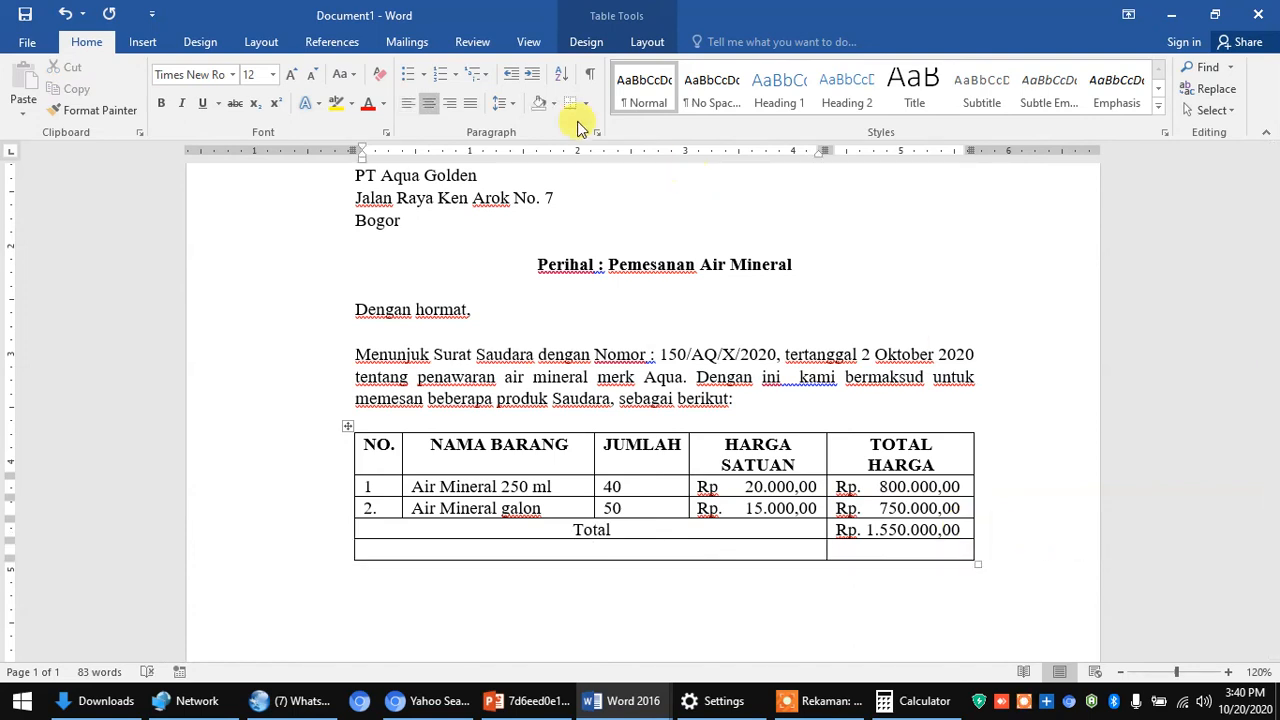
pyautogui.click(64, 12)
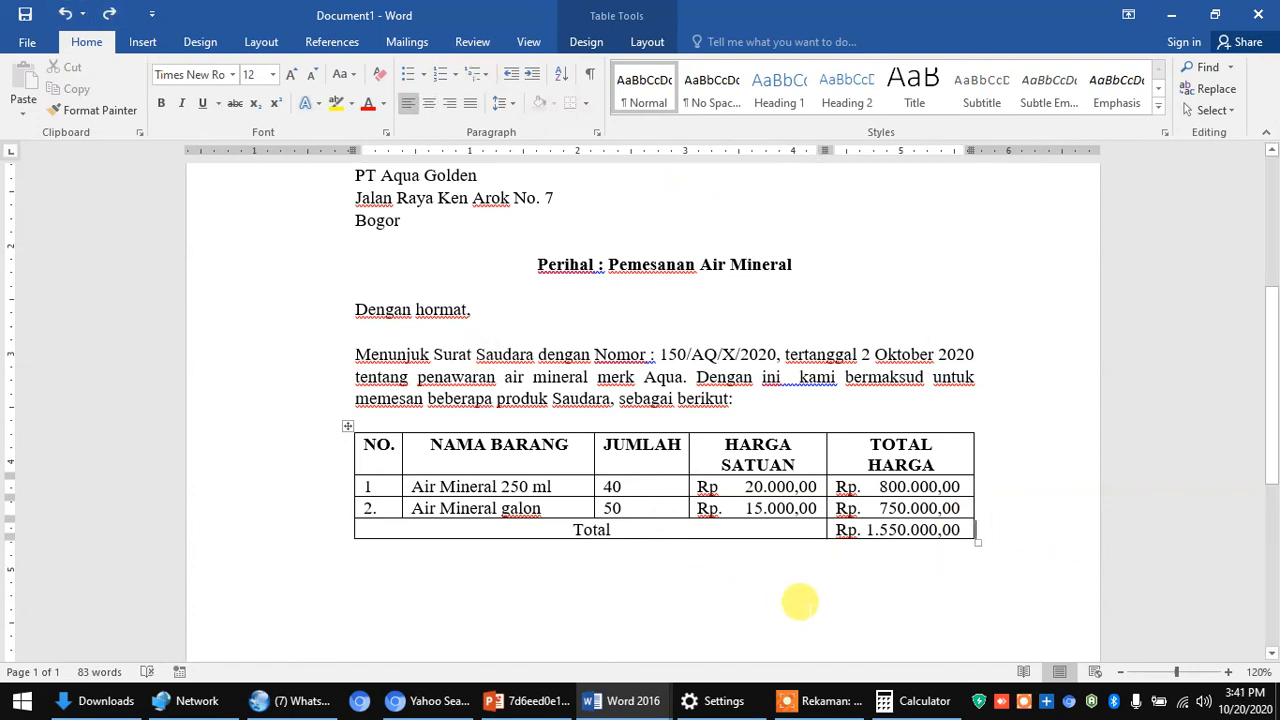
pyautogui.click(795, 582)
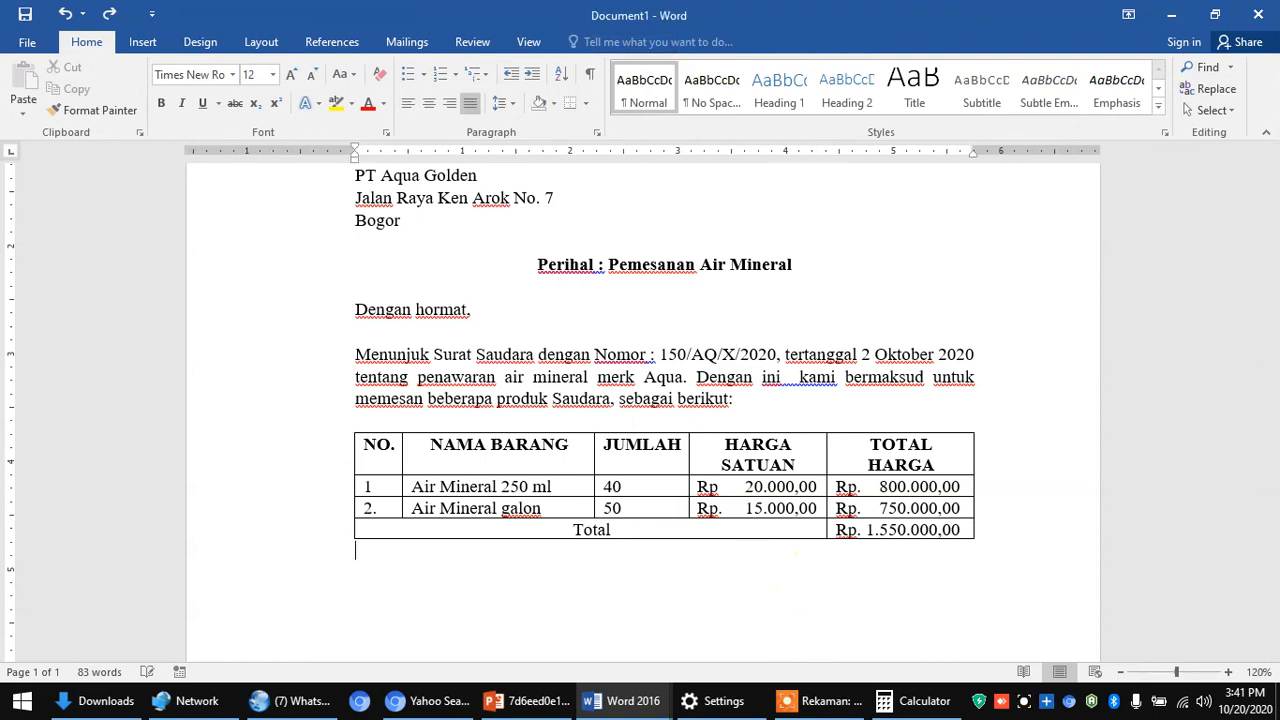
# - Below the table, type the payment paragraph: 30% down payment, remainder paid once products are received
pyautogui.press('Return')
pyautogui.write('Kami akan mengirimkan')
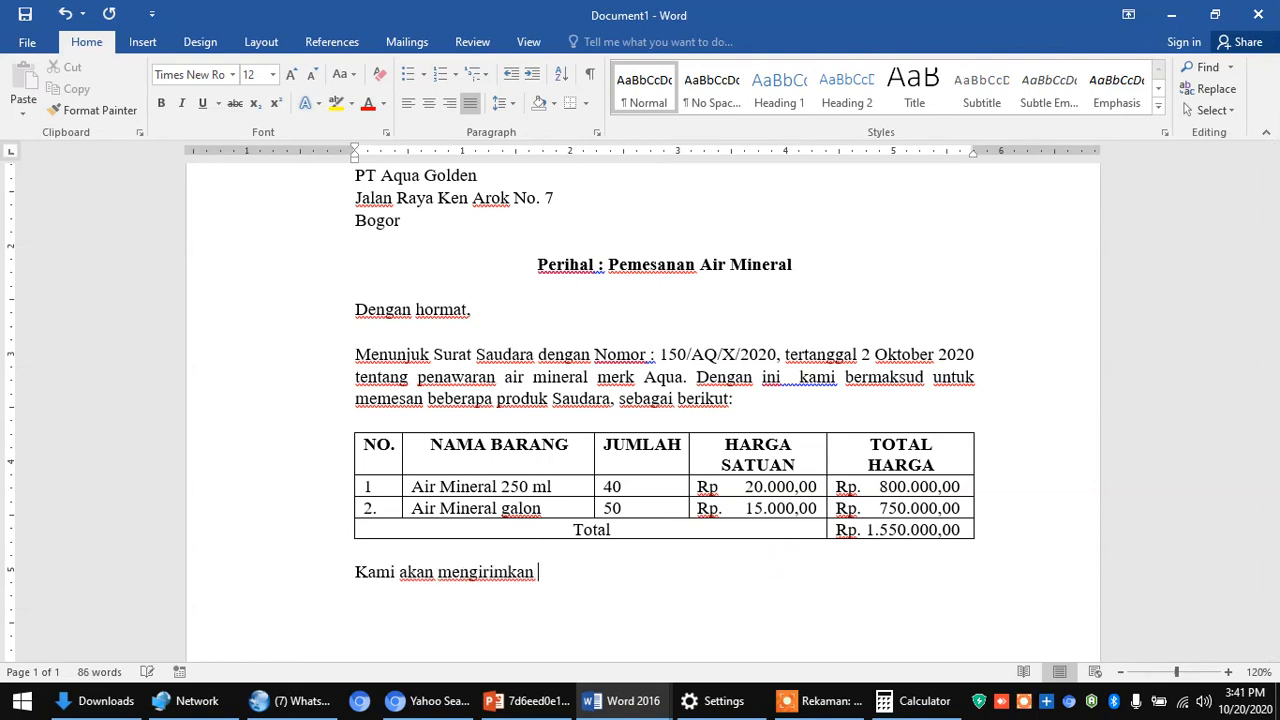
pyautogui.write(' pembayaran')
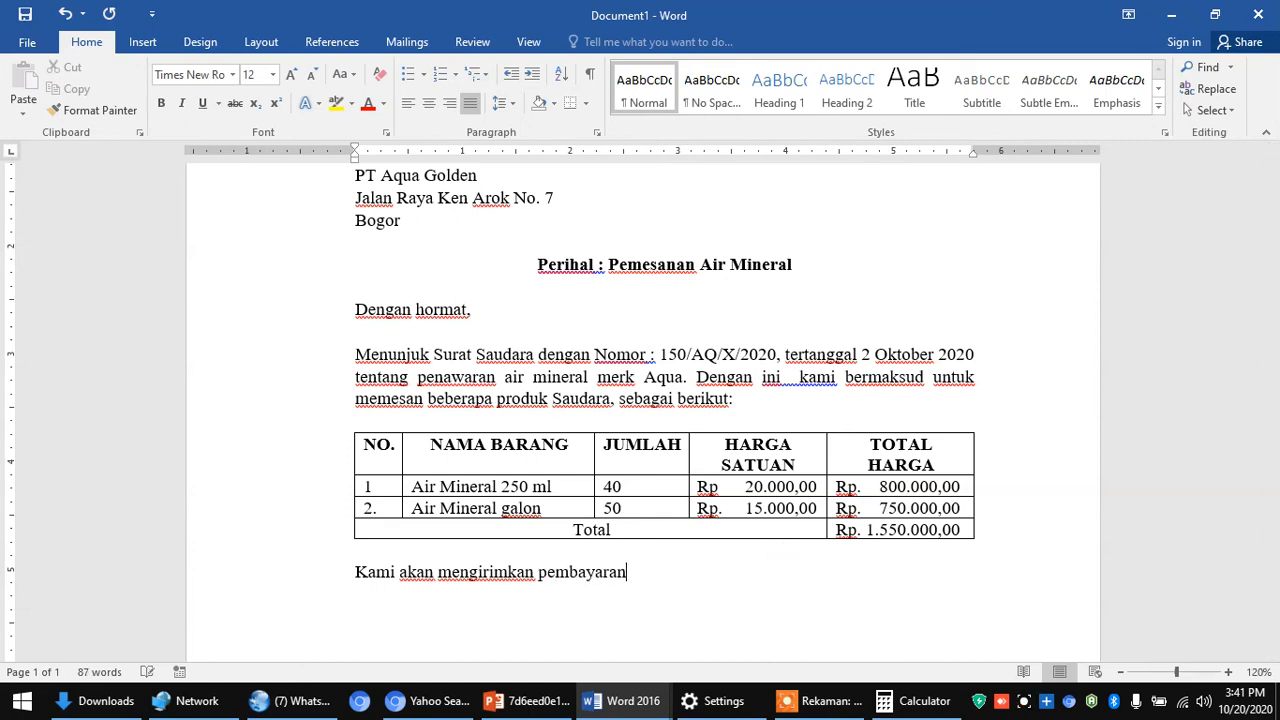
pyautogui.write(' di uang ')
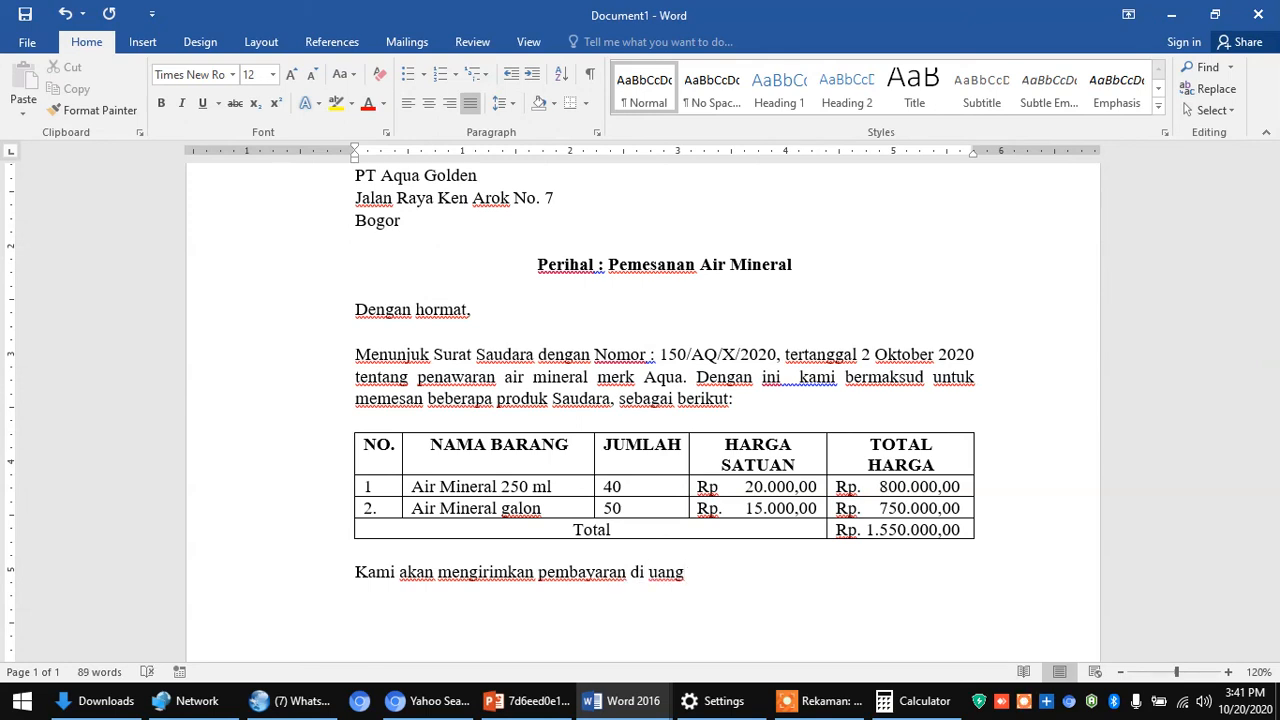
pyautogui.write('muka 30')
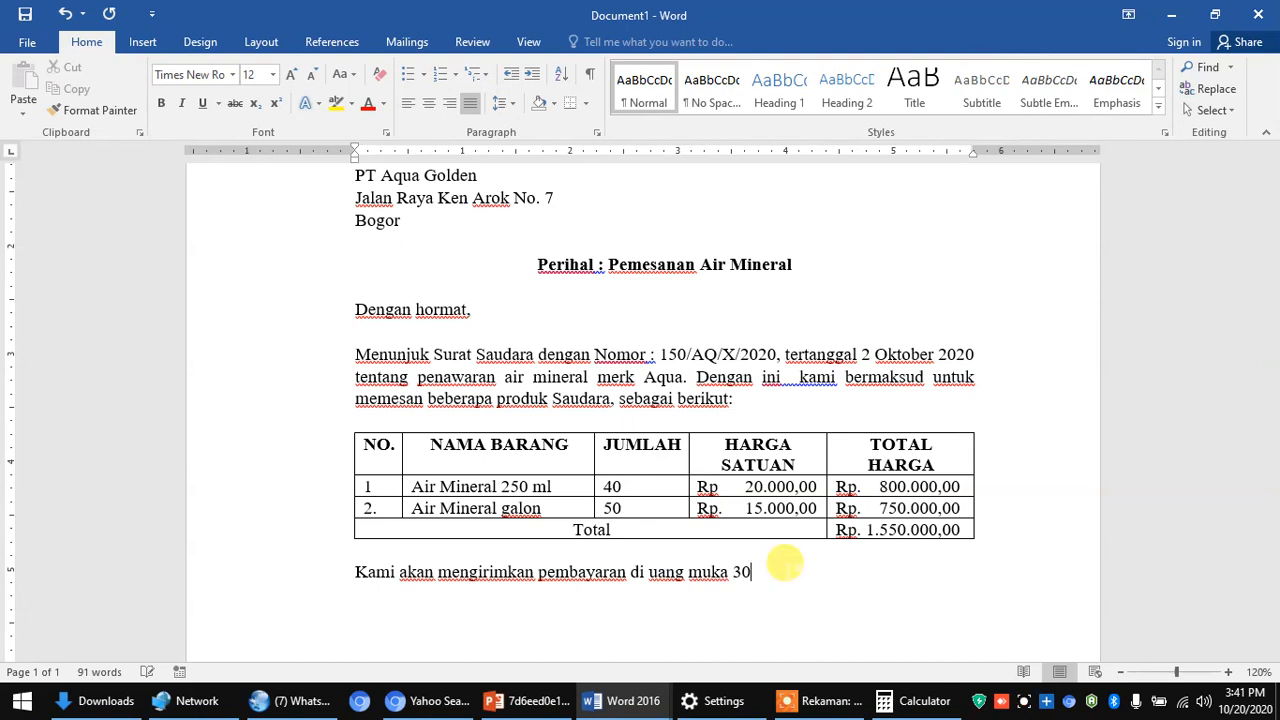
pyautogui.write('% dan sisd')
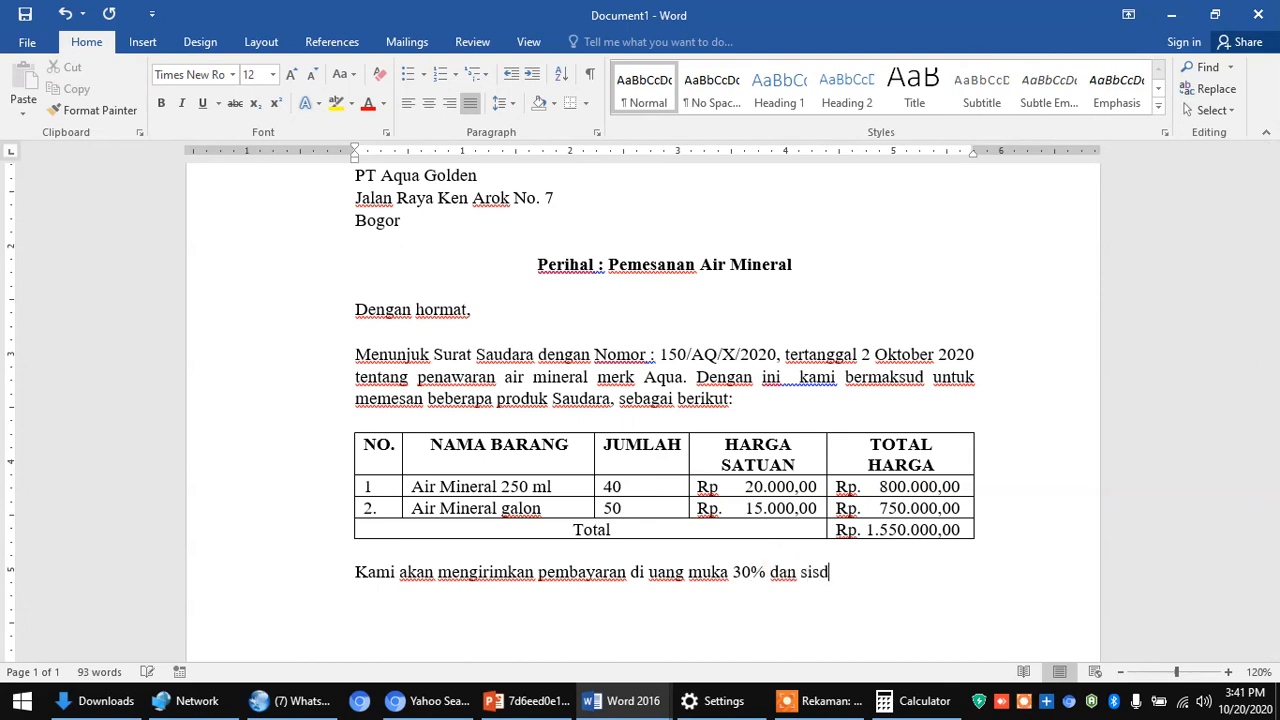
pyautogui.press('BackSpace')
pyautogui.write('a pembayaran')
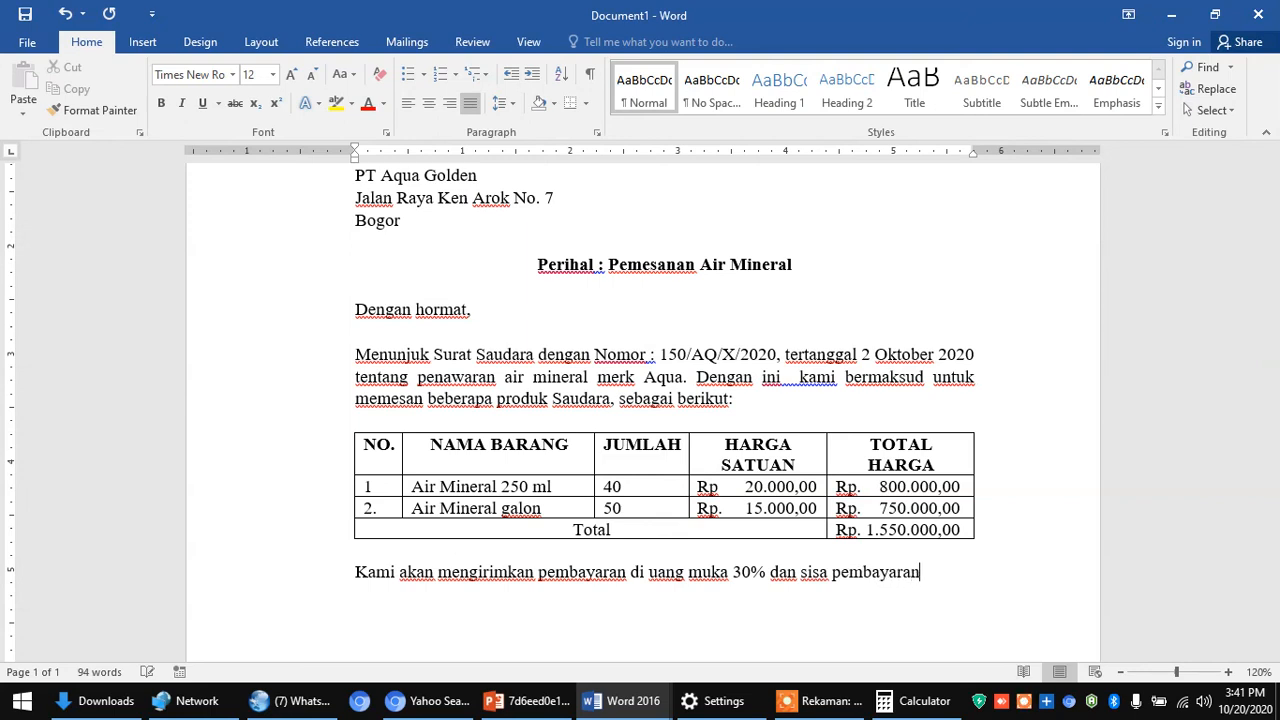
pyautogui.write('nya akan')
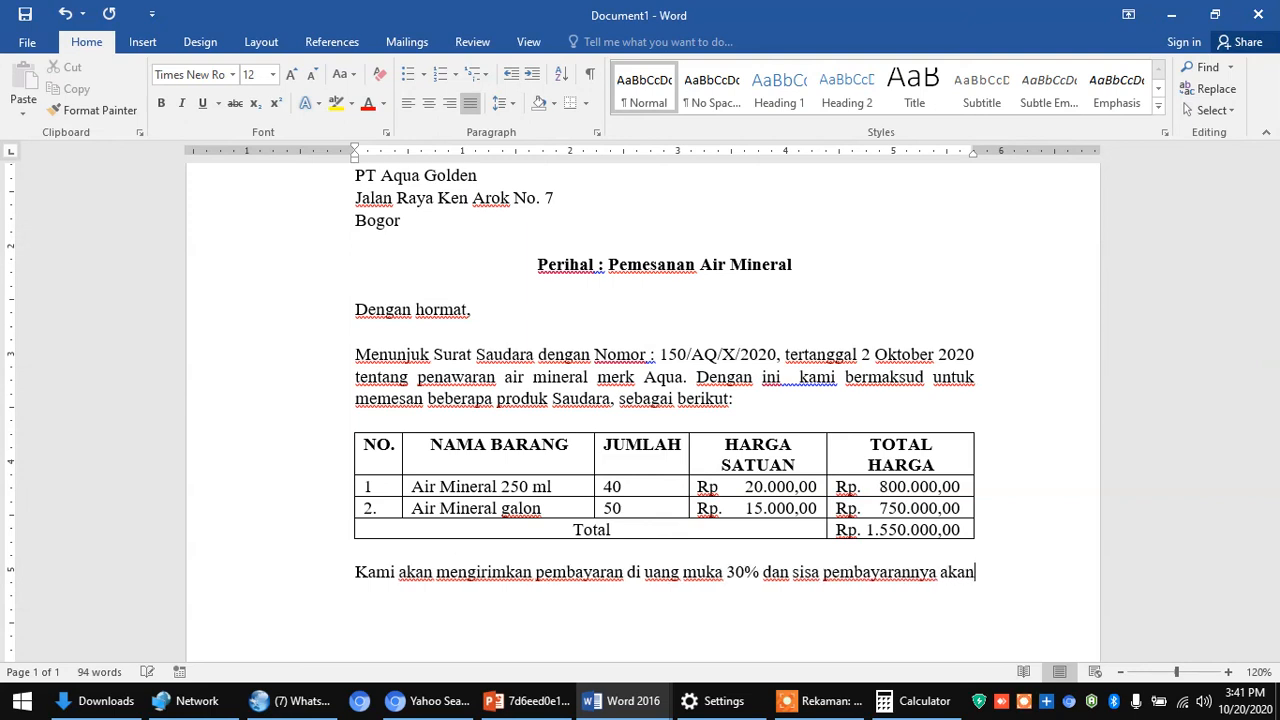
pyautogui.write(' dilunasi')
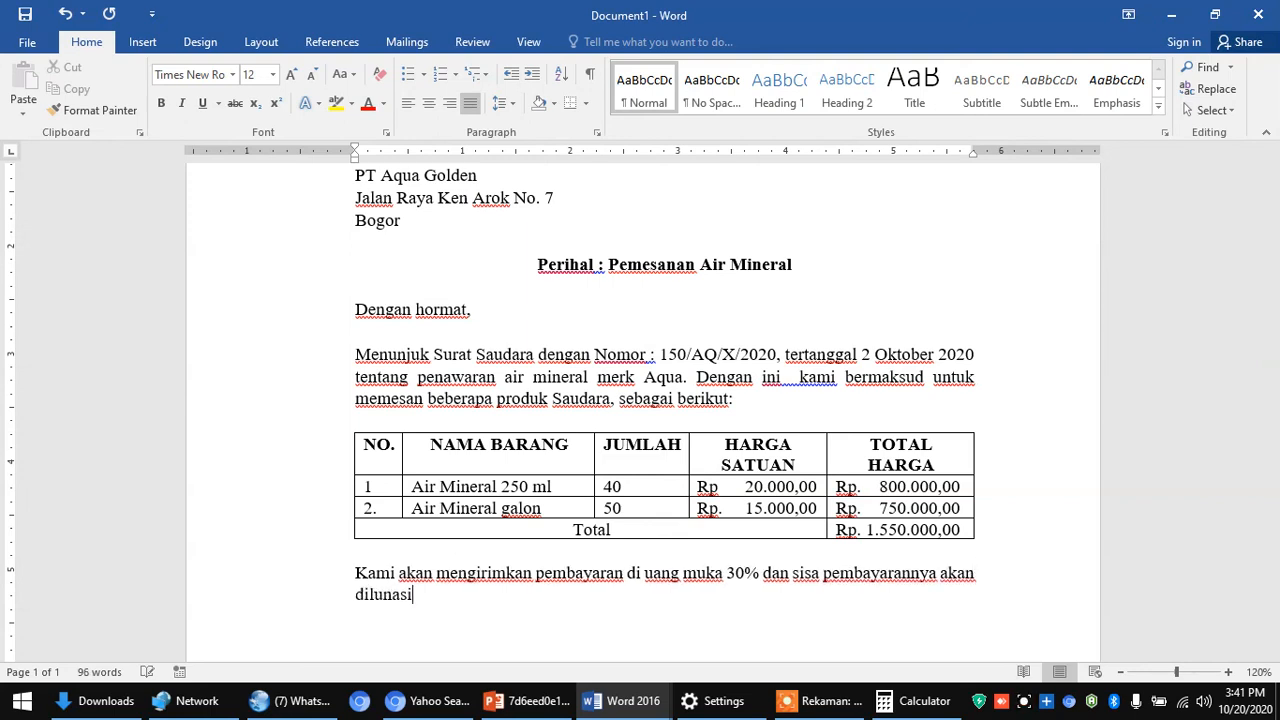
pyautogui.write(' pada saat ')
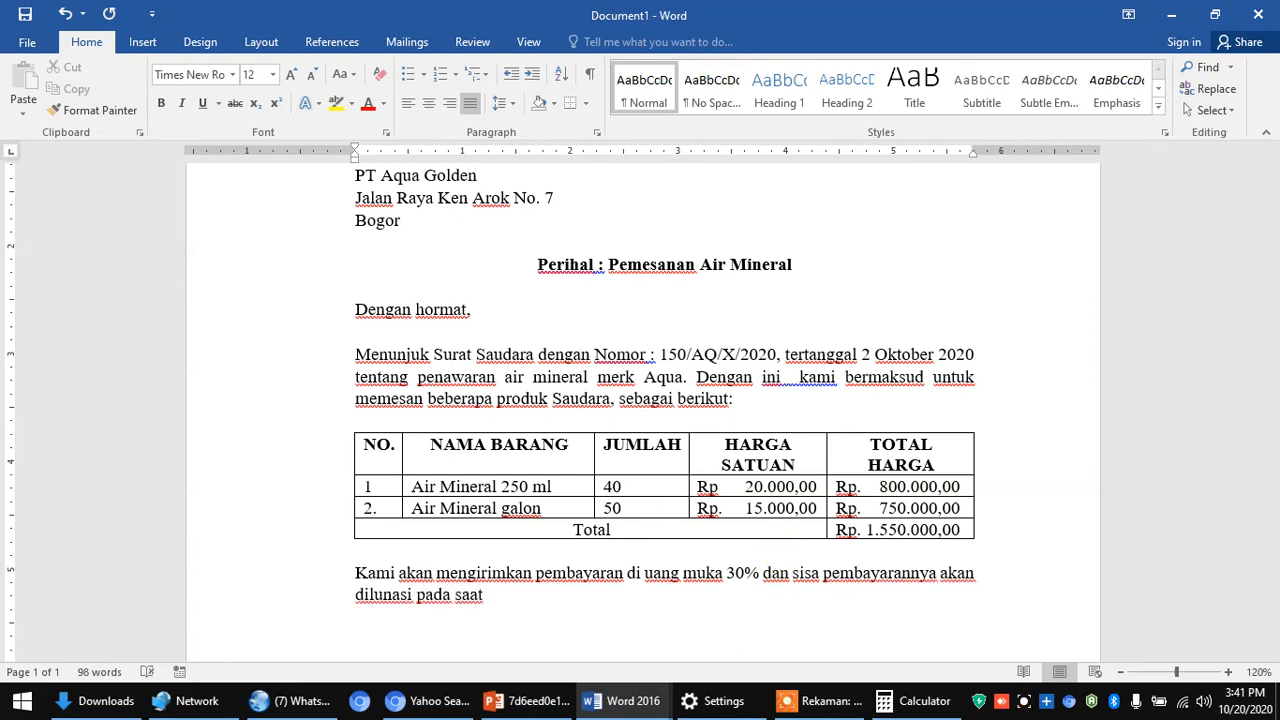
pyautogui.write('produk ')
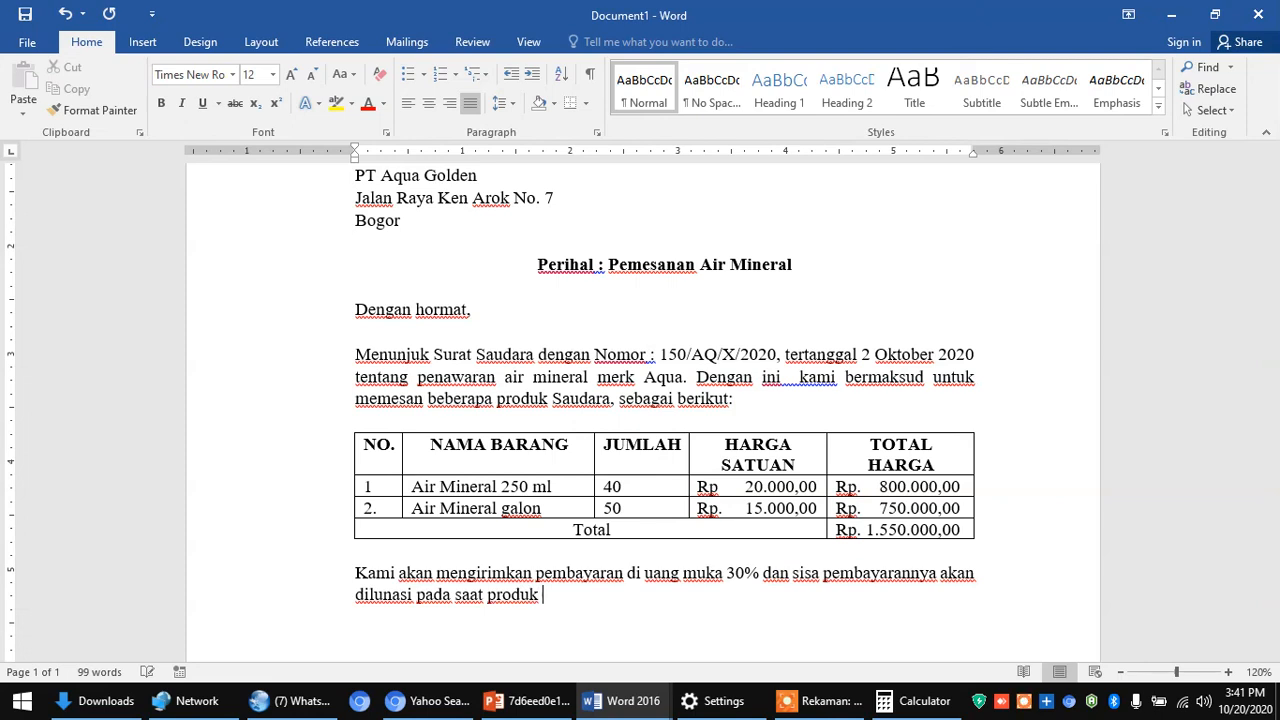
pyautogui.write(' tersebu')
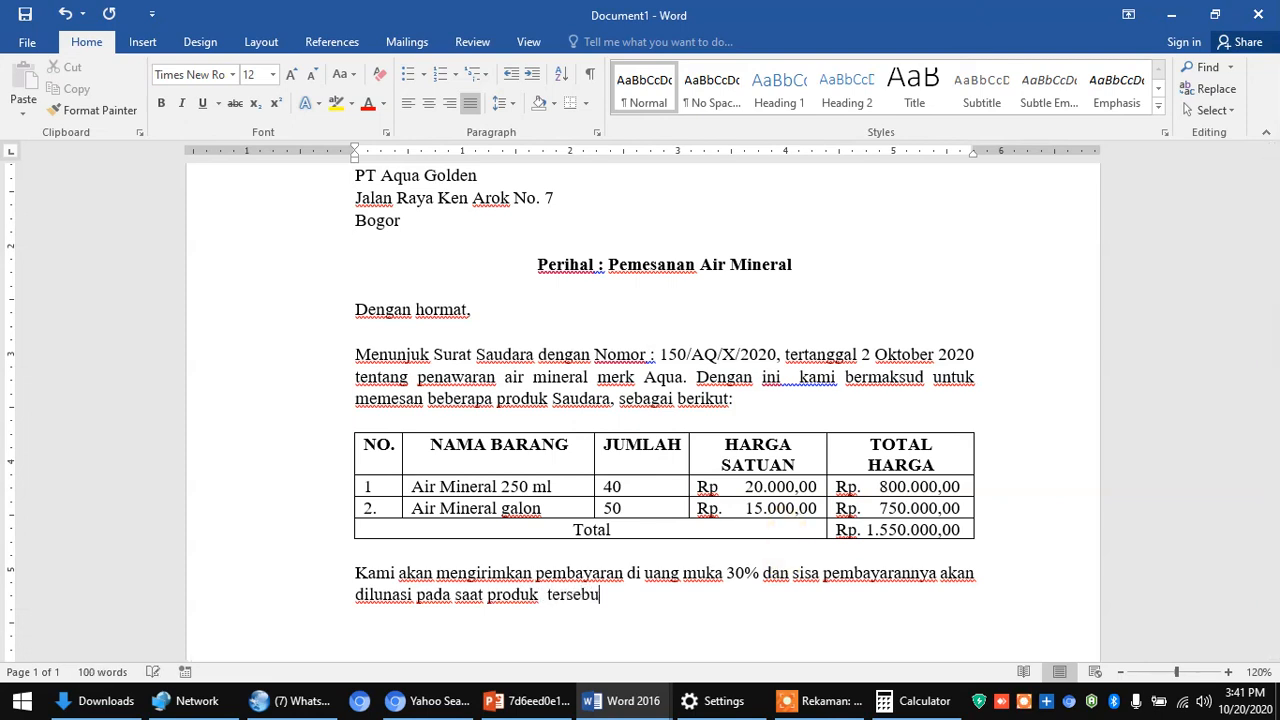
pyautogui.write('t telah kami terima.')
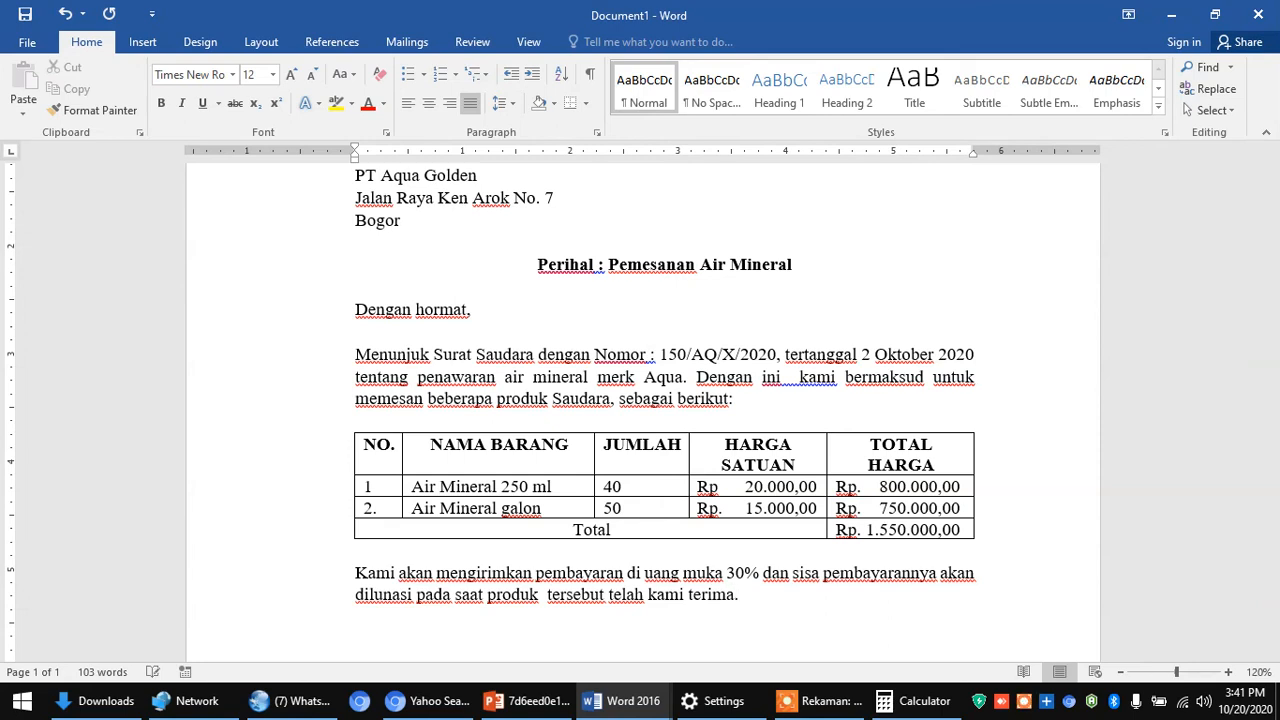
pyautogui.press('Return')
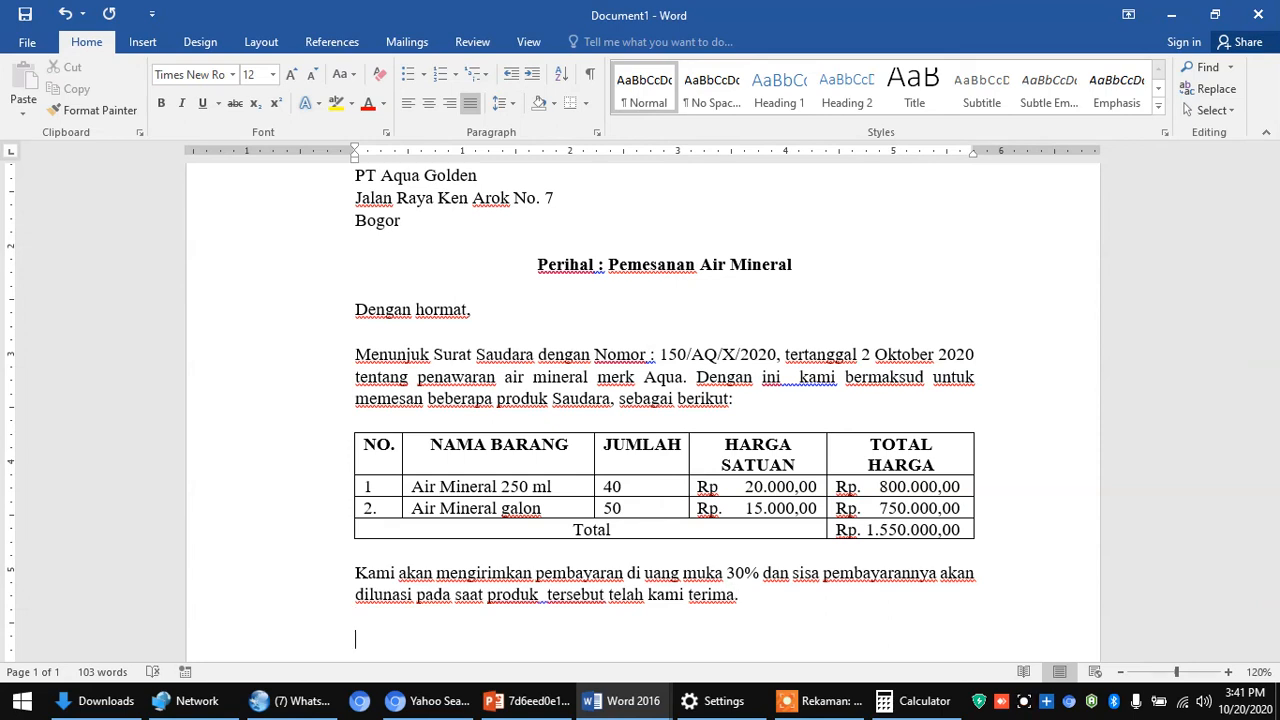
# - Type 'Atas perhatian dan kerja samanya, kami ucapkan terima kasih.' and start a new line
pyautogui.write('Atas perhat')
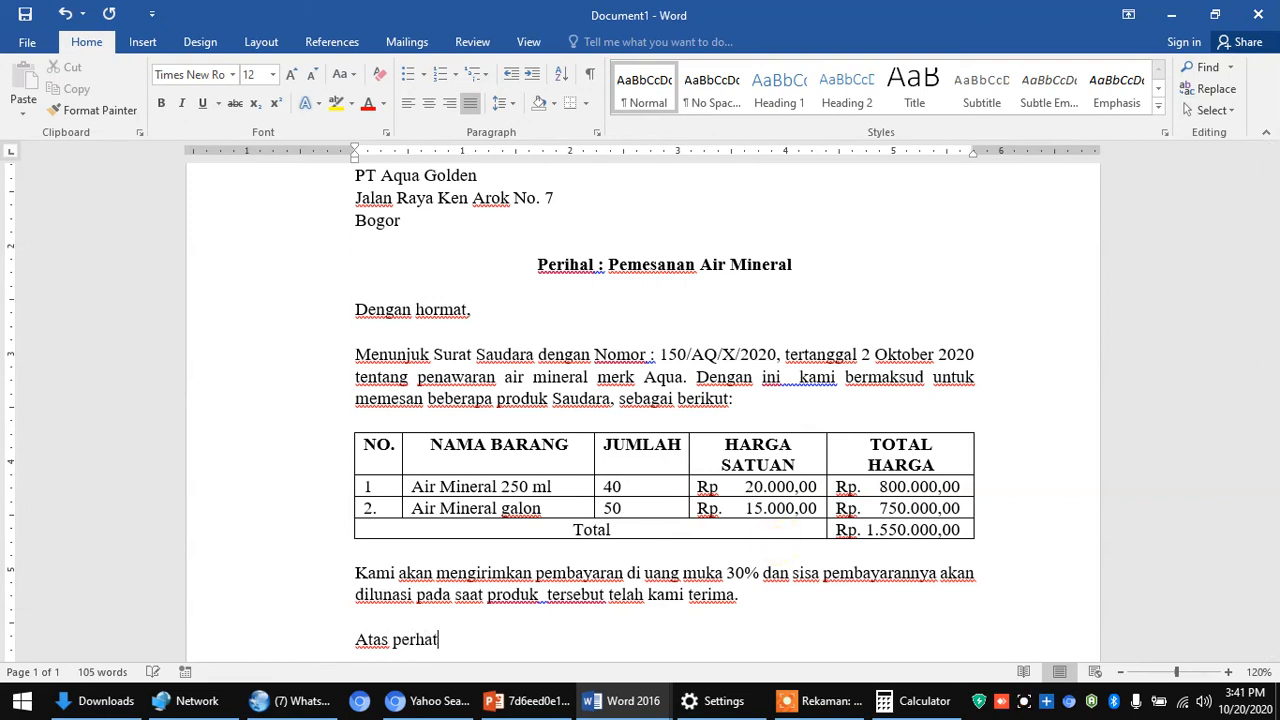
pyautogui.write('ian dan kerja')
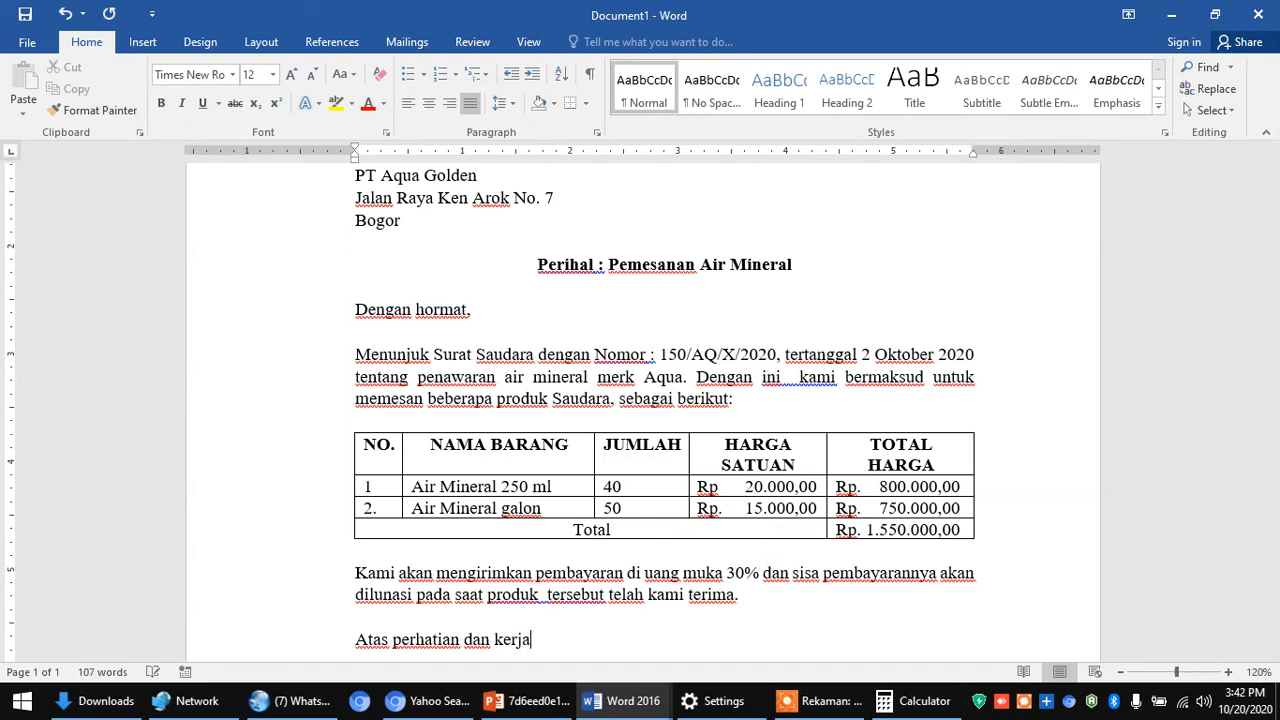
pyautogui.write(' samanya')
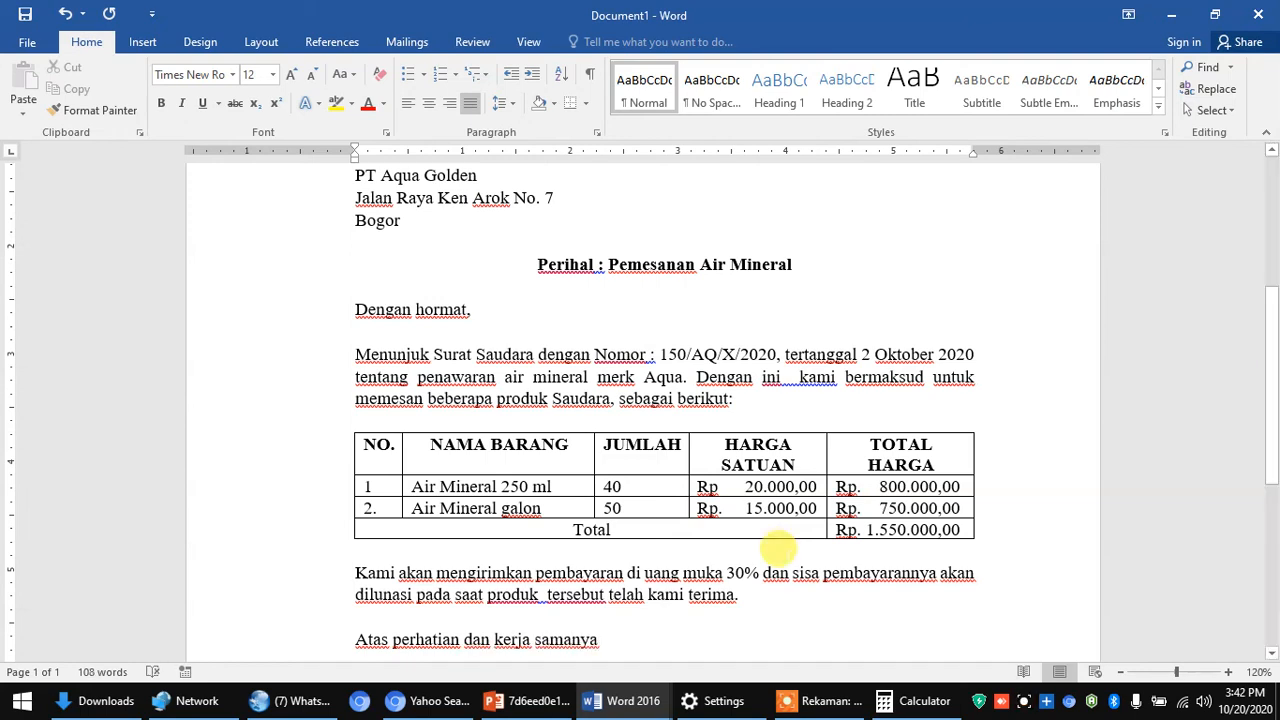
pyautogui.press('BackSpace')
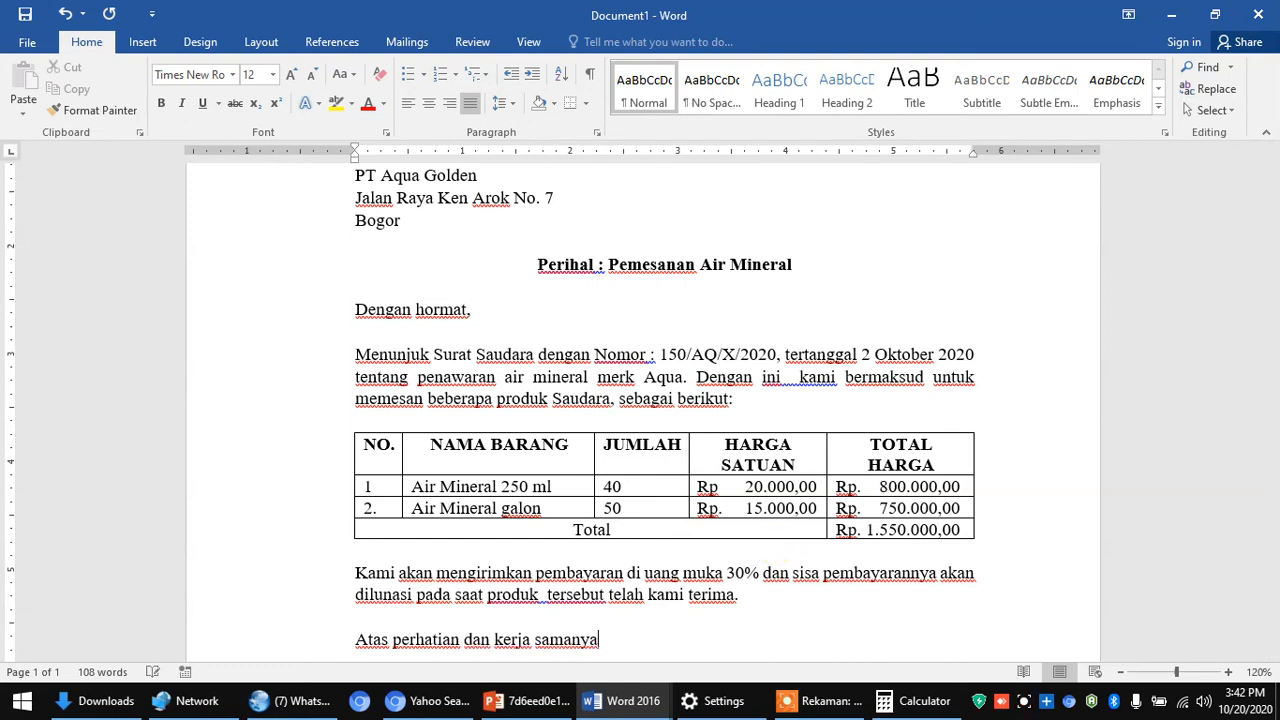
pyautogui.write(', kami uc')
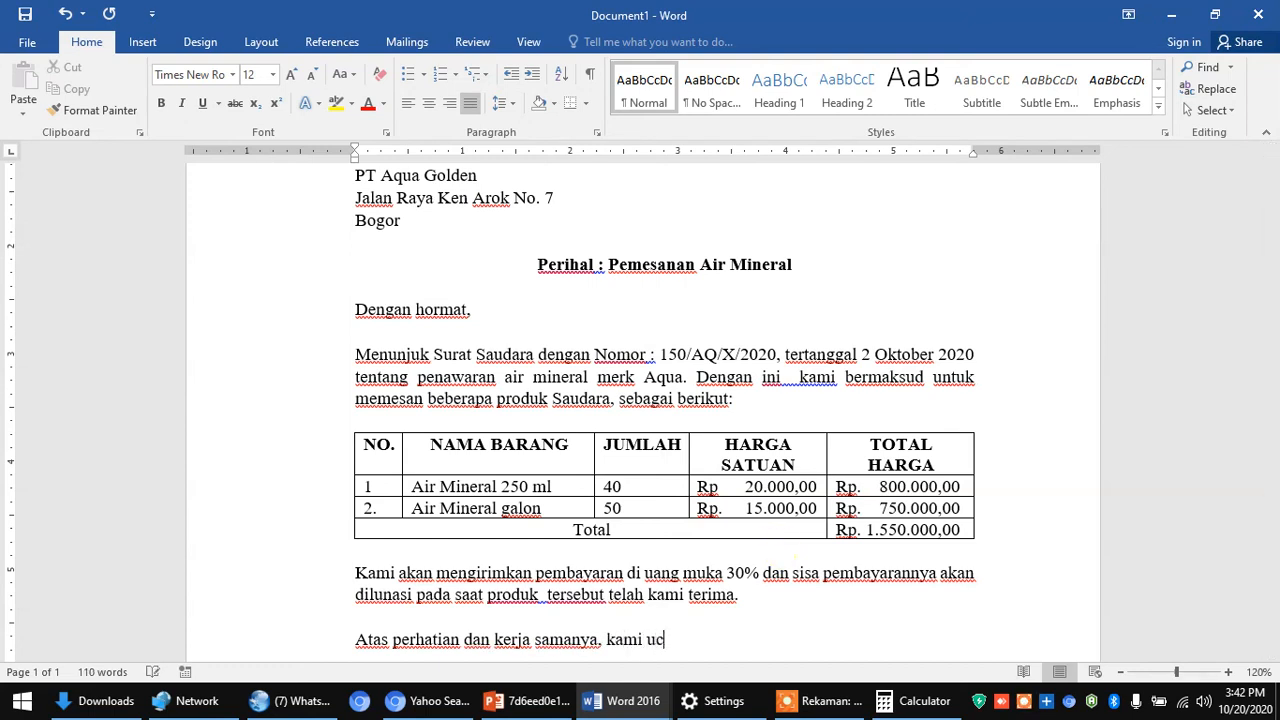
pyautogui.write('apkan teri')
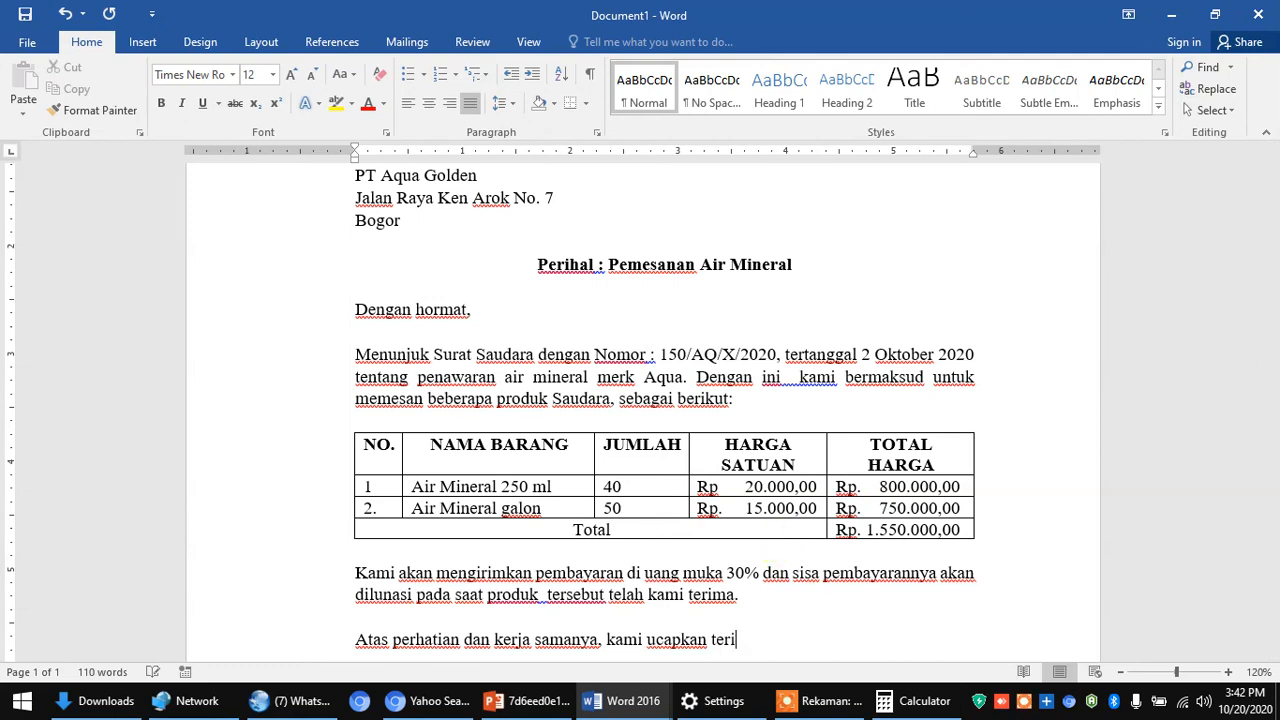
pyautogui.write('ma kasih.')
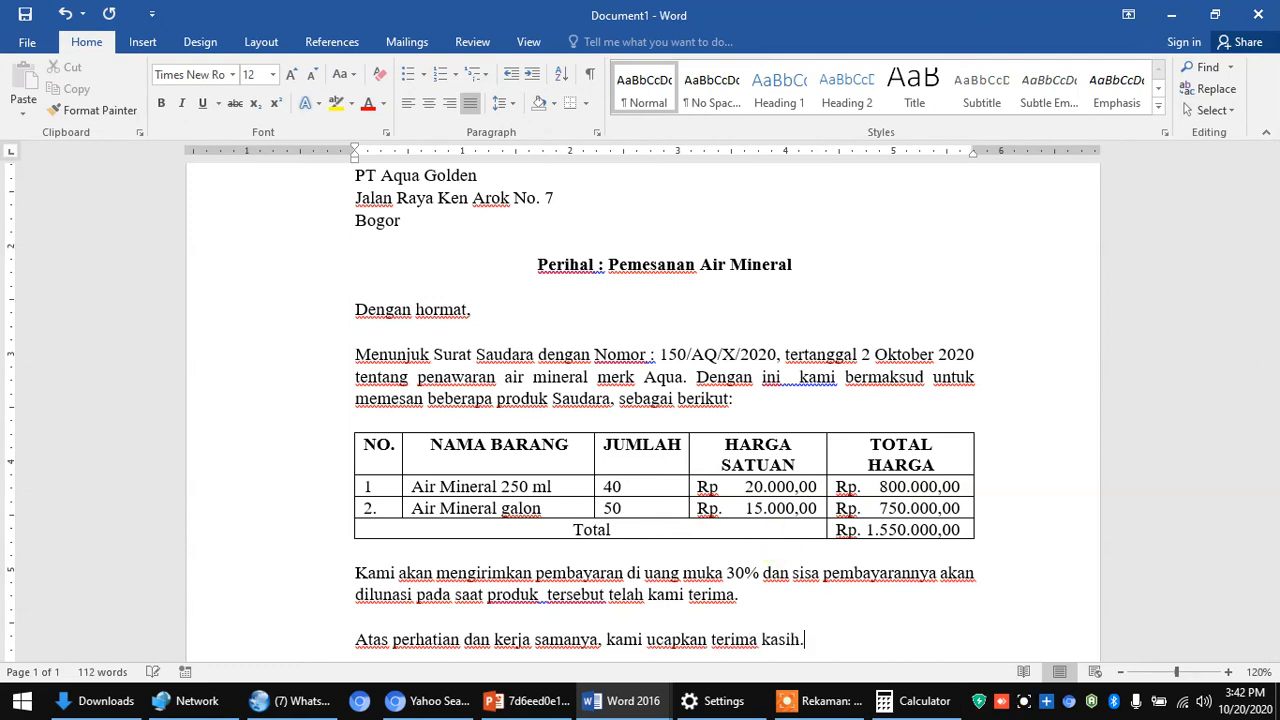
pyautogui.press('Return')
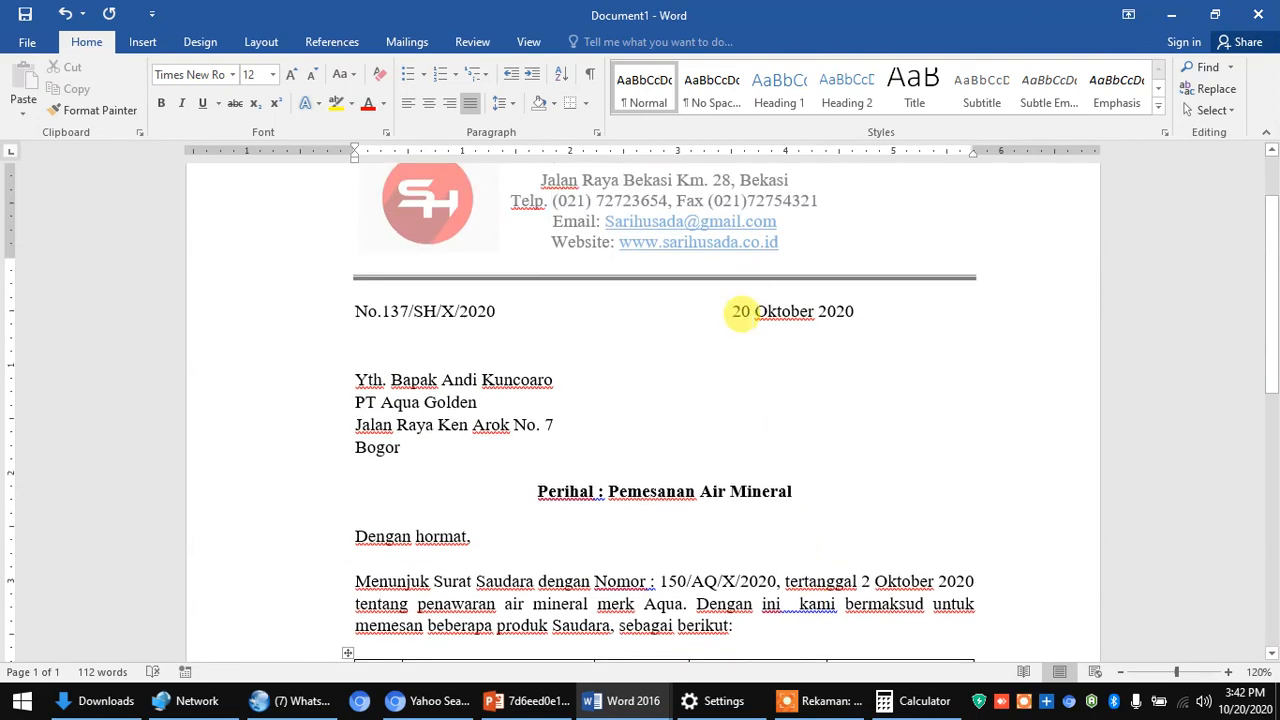
pyautogui.scroll(-7, 743, 309)
pyautogui.scroll(-2, 745, 432)
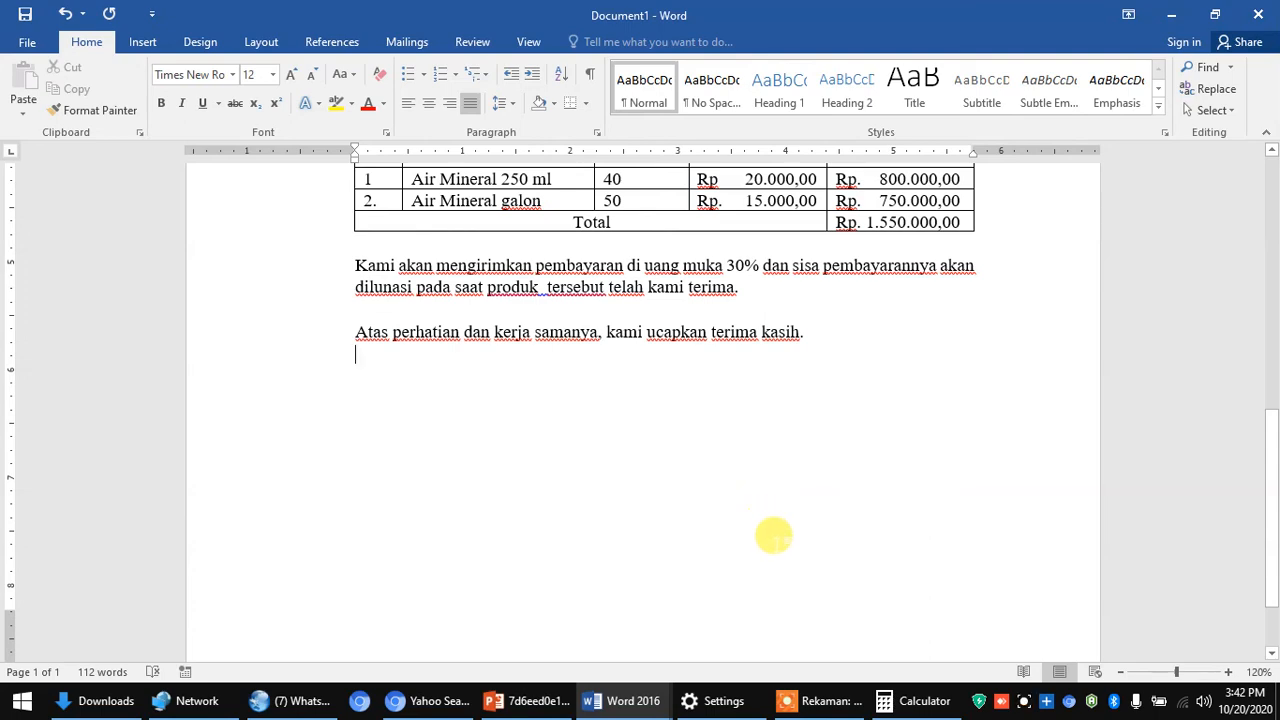
pyautogui.scroll(5, 778, 270)
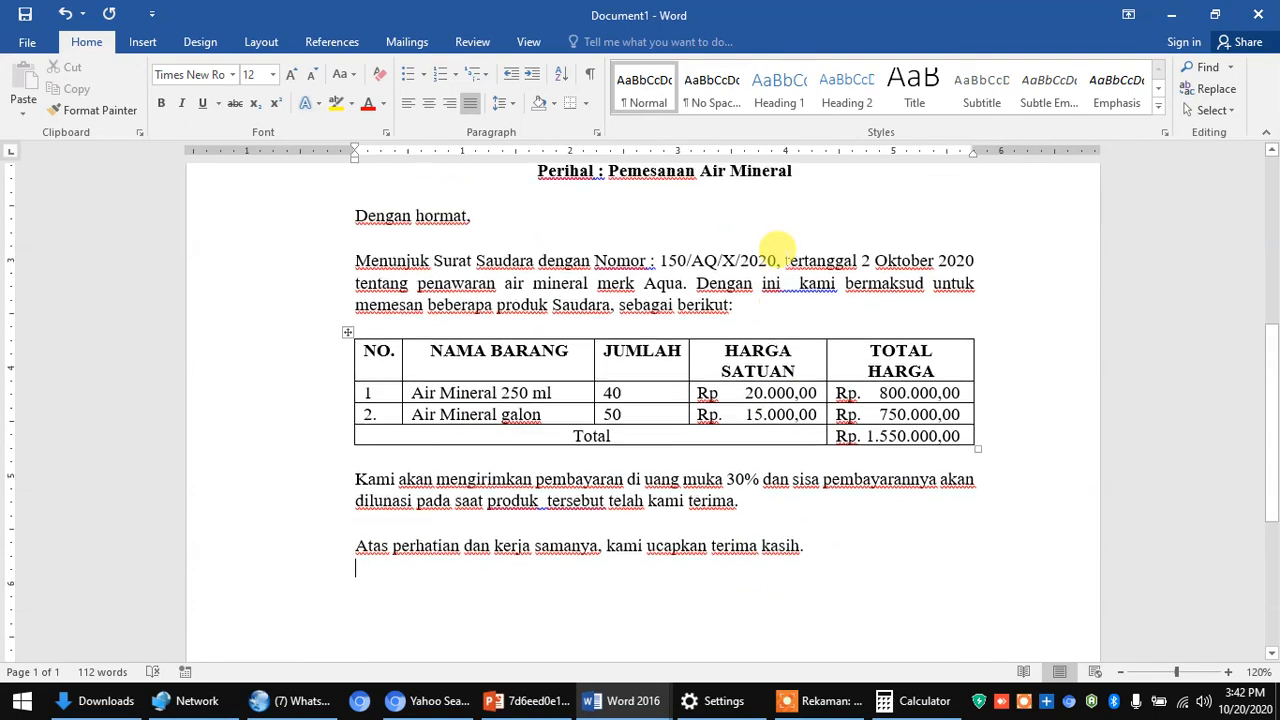
pyautogui.scroll(-5, 778, 288)
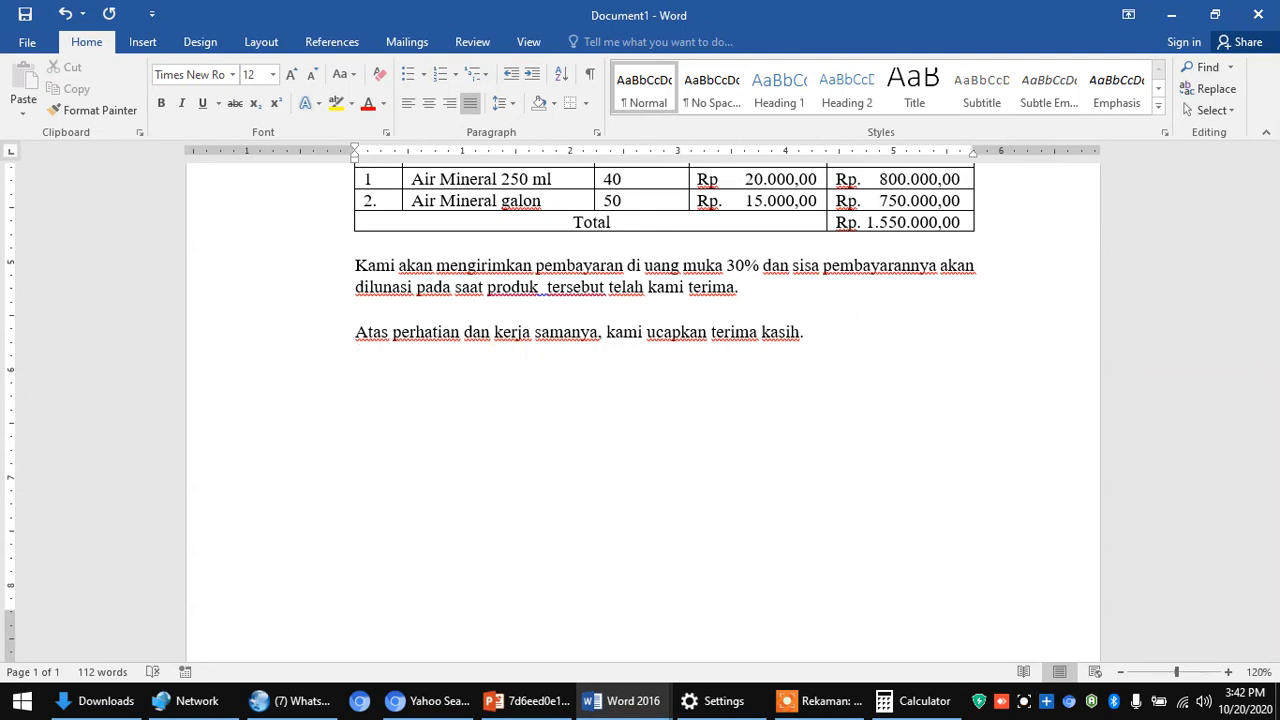
# - Type the closing 'Hormat kami' and leave blank lines for the signature
pyautogui.write('Hormat kami,')
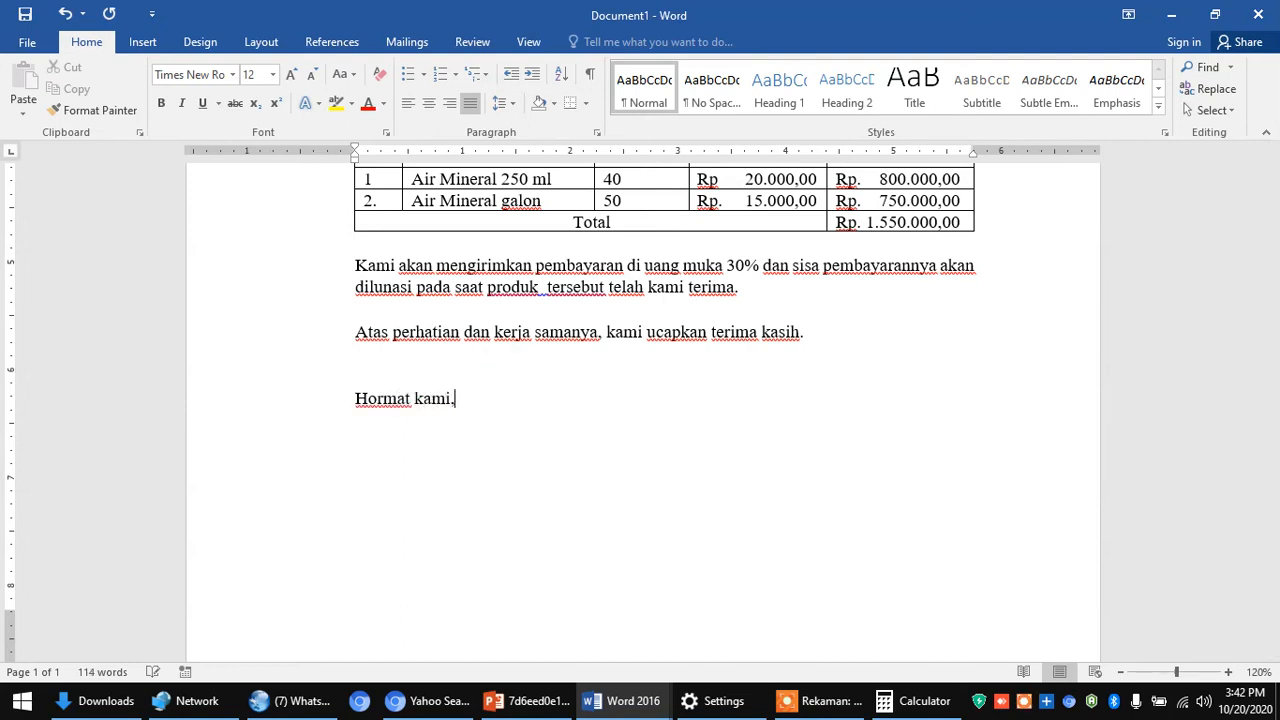
pyautogui.press('Return')
pyautogui.press('Return')
pyautogui.press('Return')
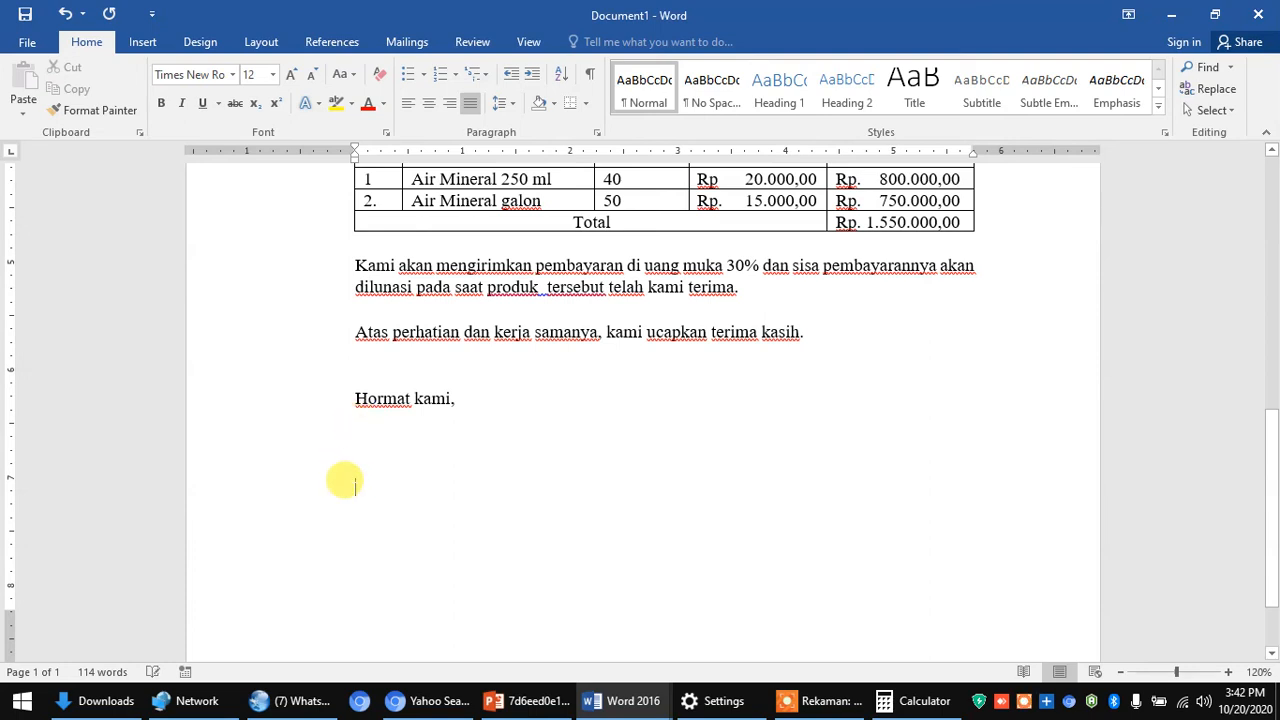
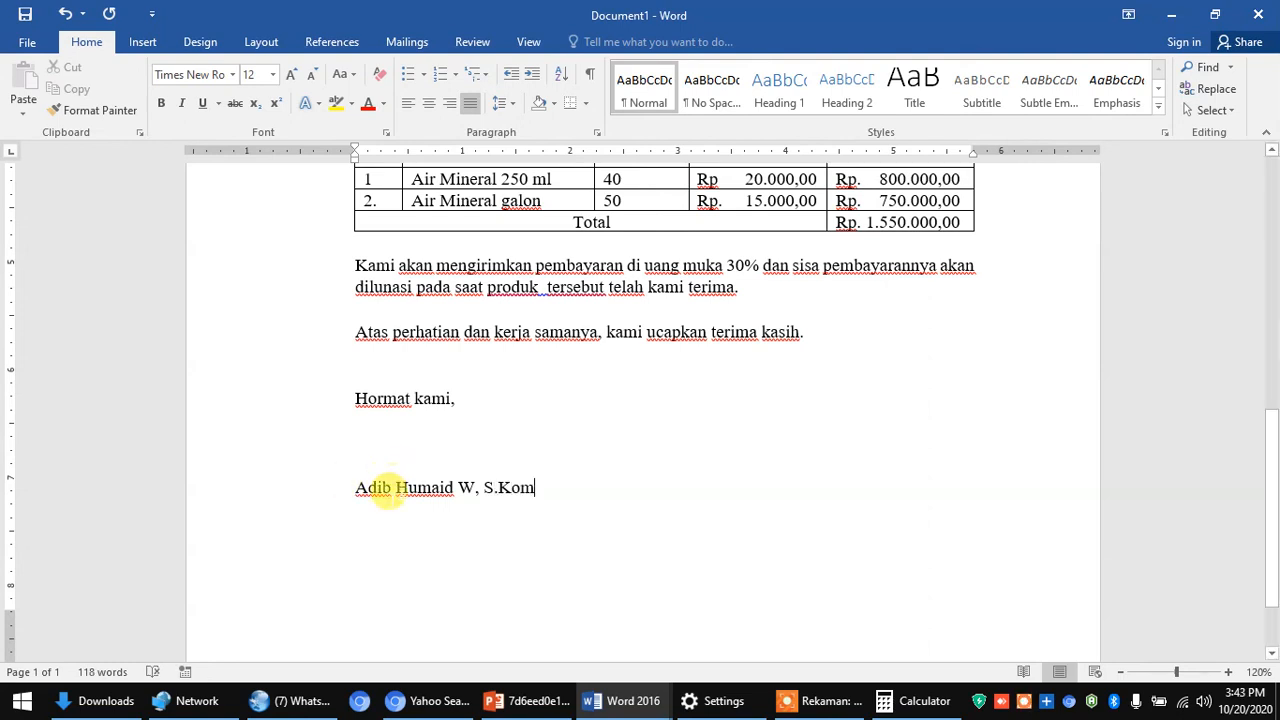
# - Add the signer's full name with ', S.Kom' and the title 'Direktur Utama' below it
pyautogui.press('Return')
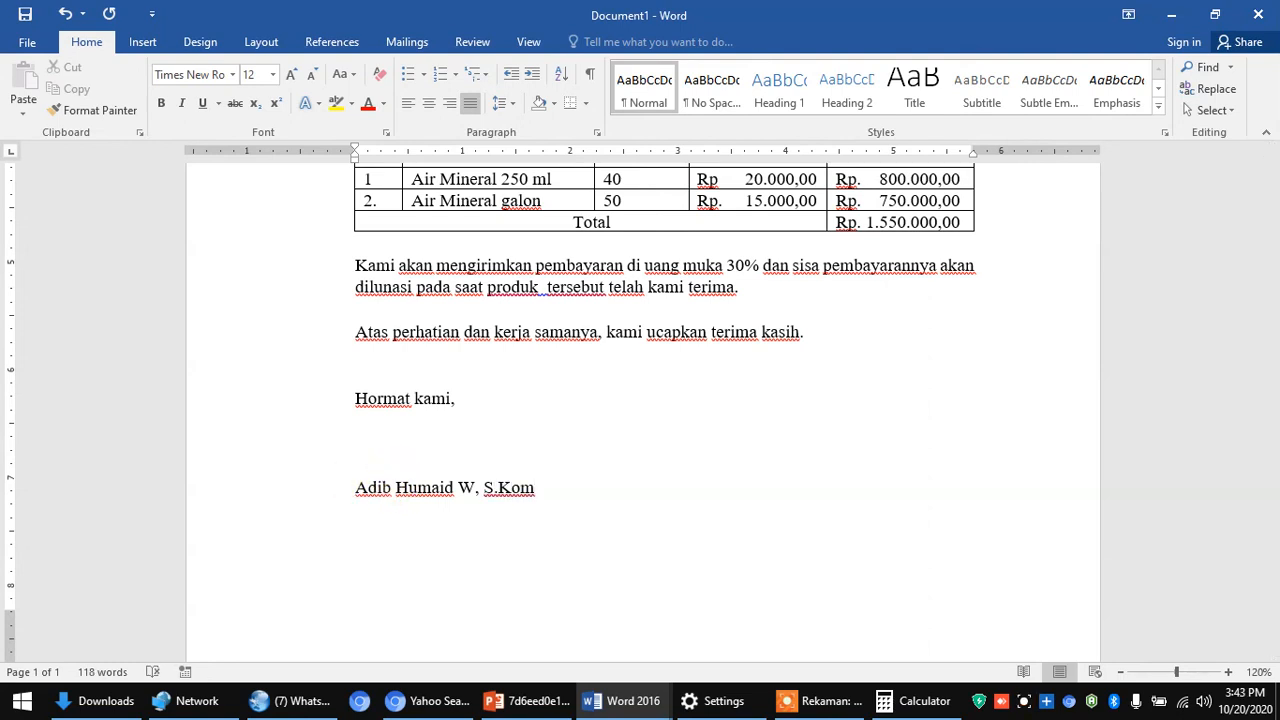
pyautogui.write('Direktur Utama')
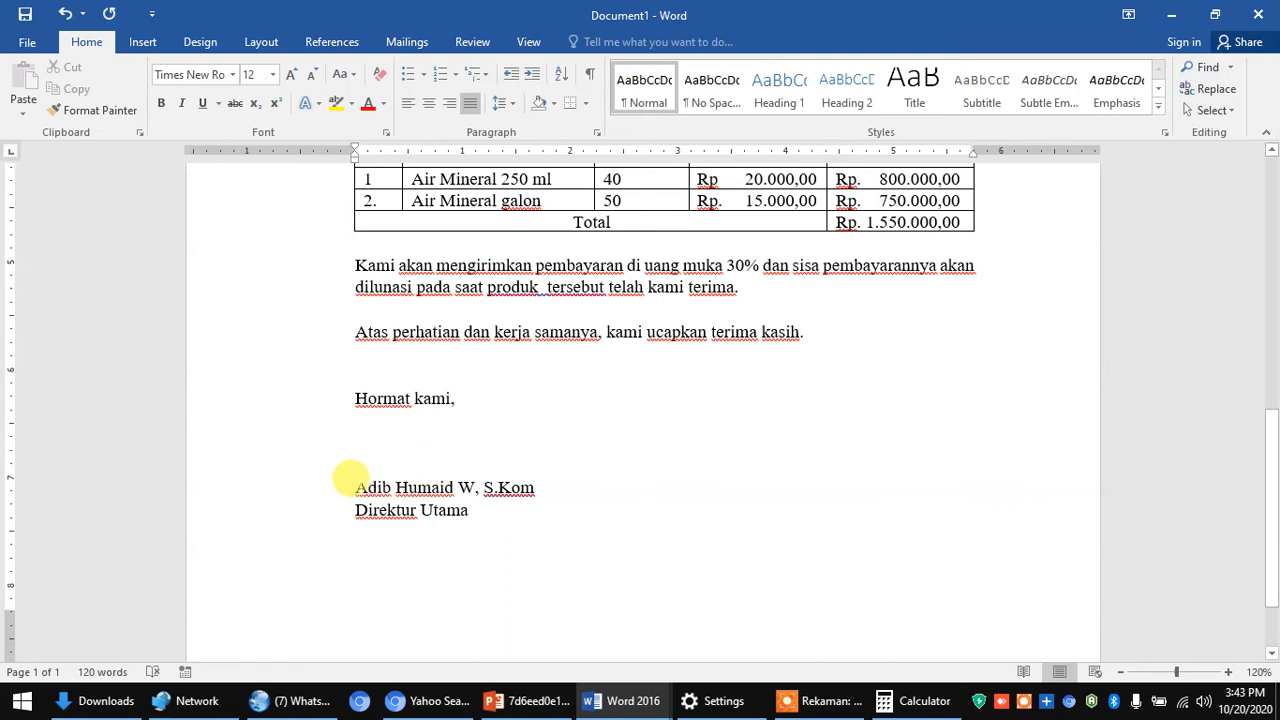
pyautogui.moveTo(351, 481)
pyautogui.mouseDown()
pyautogui.moveTo(470, 486)
pyautogui.moveTo(362, 487)
pyautogui.mouseUp()
pyautogui.click(465, 509)
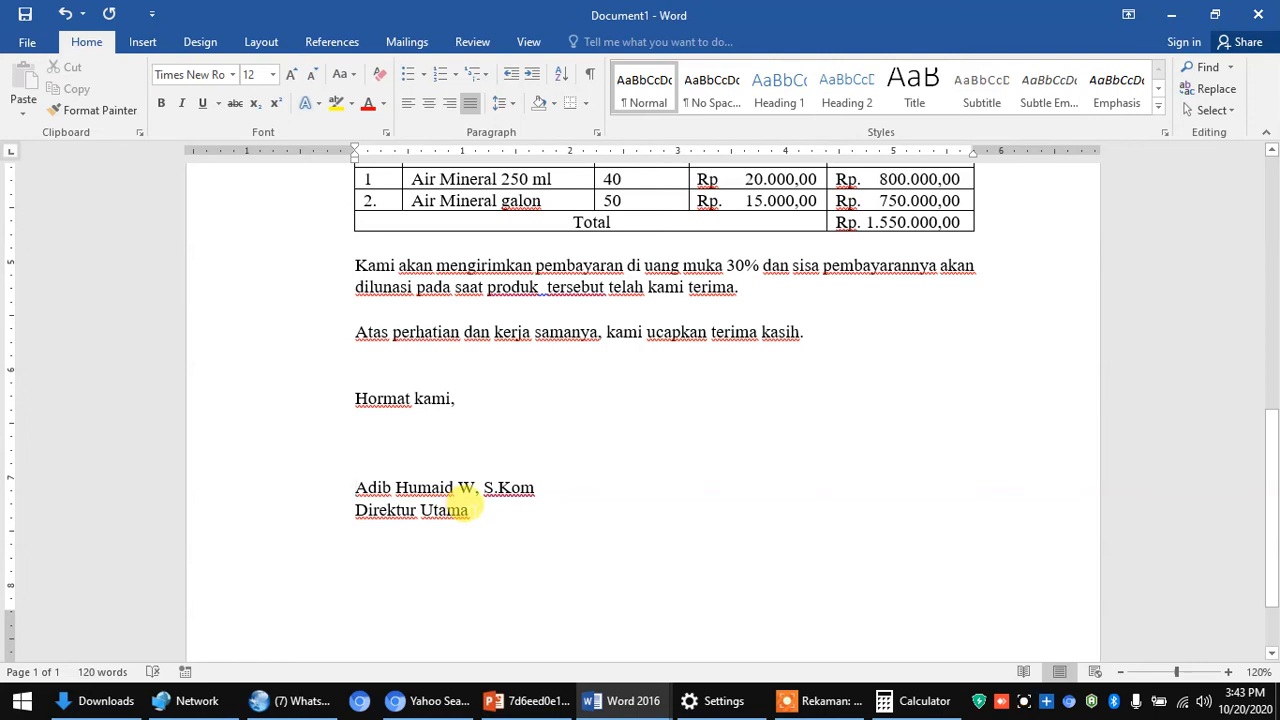
# - Add the typist's reference initials below 'Direktur Utama', separated by extra blank lines
pyautogui.press('Return')
pyautogui.press('Return')
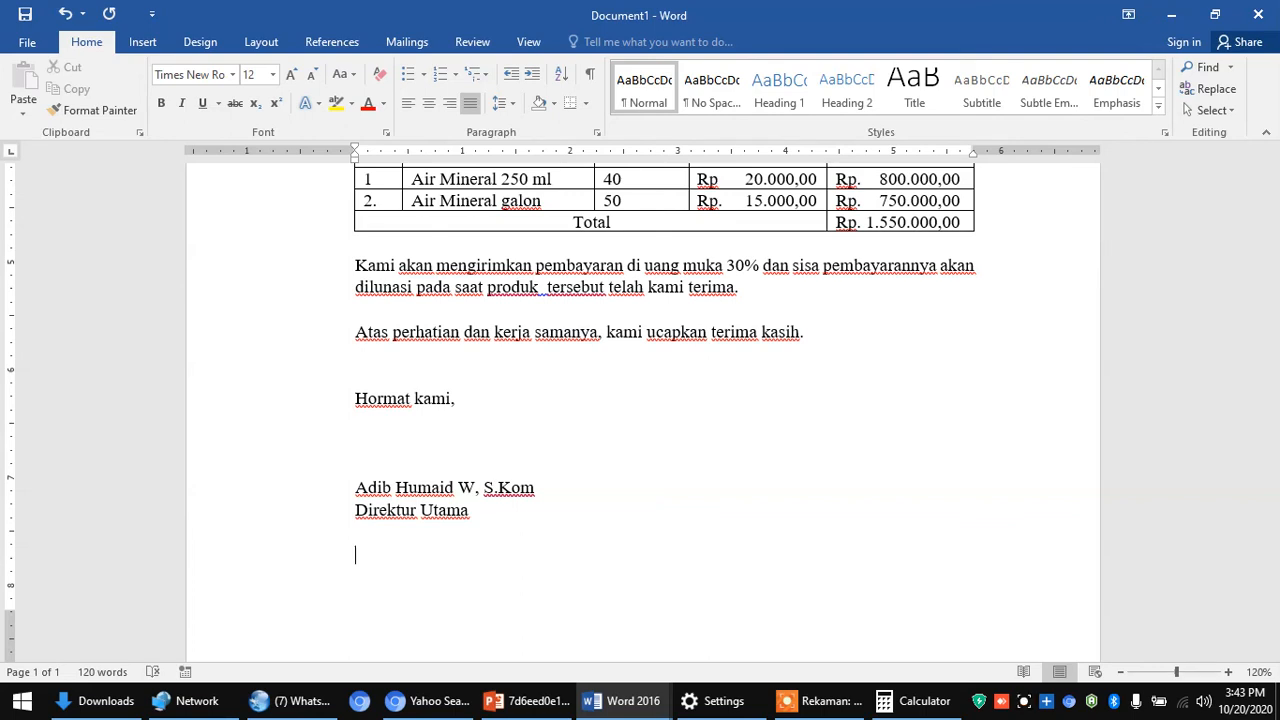
pyautogui.write('A')
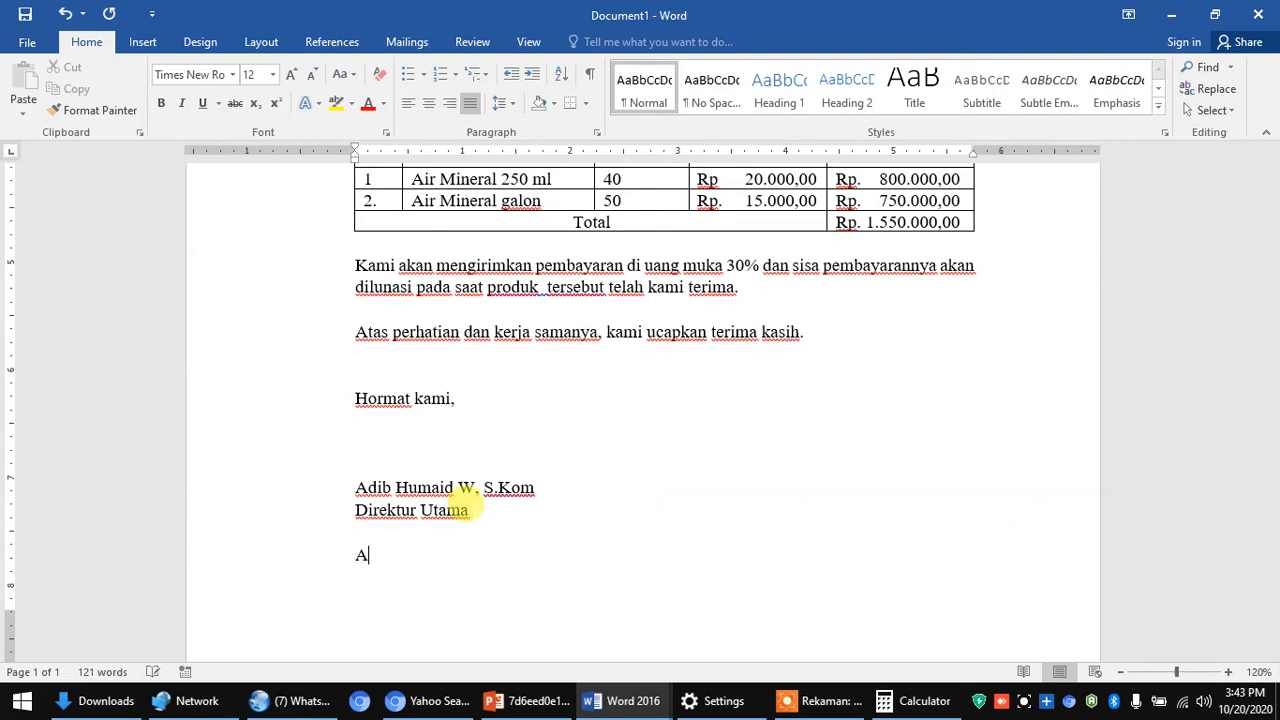
pyautogui.write('HW/adr')
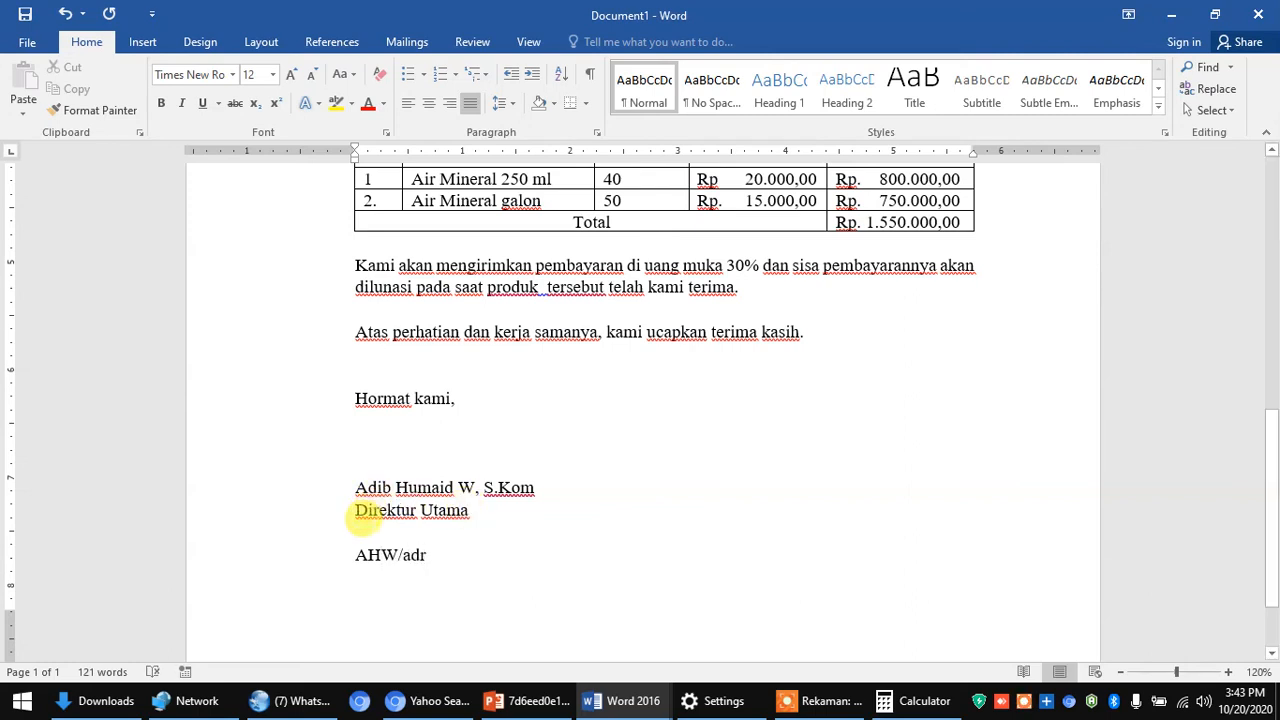
pyautogui.click(360, 528)
pyautogui.press('Return')
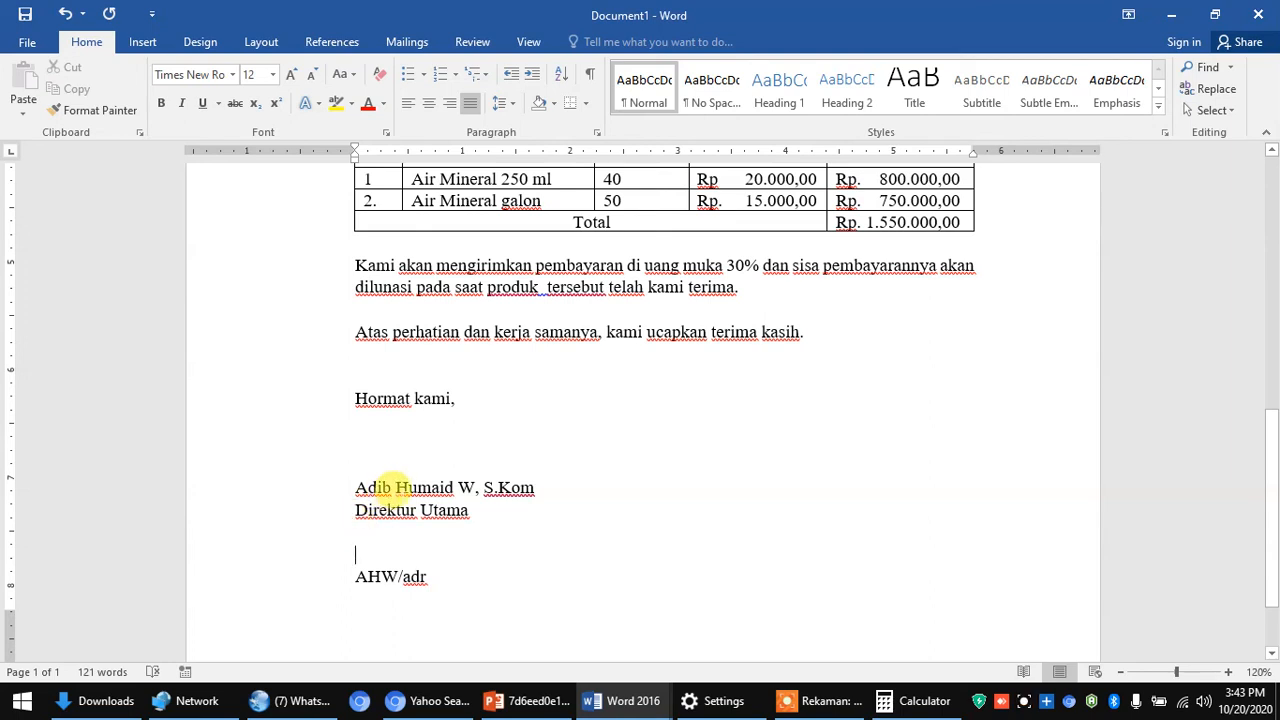
# - Make the signer's name and degree line bold
pyautogui.moveTo(346, 484); pyautogui.dragTo(528, 486)
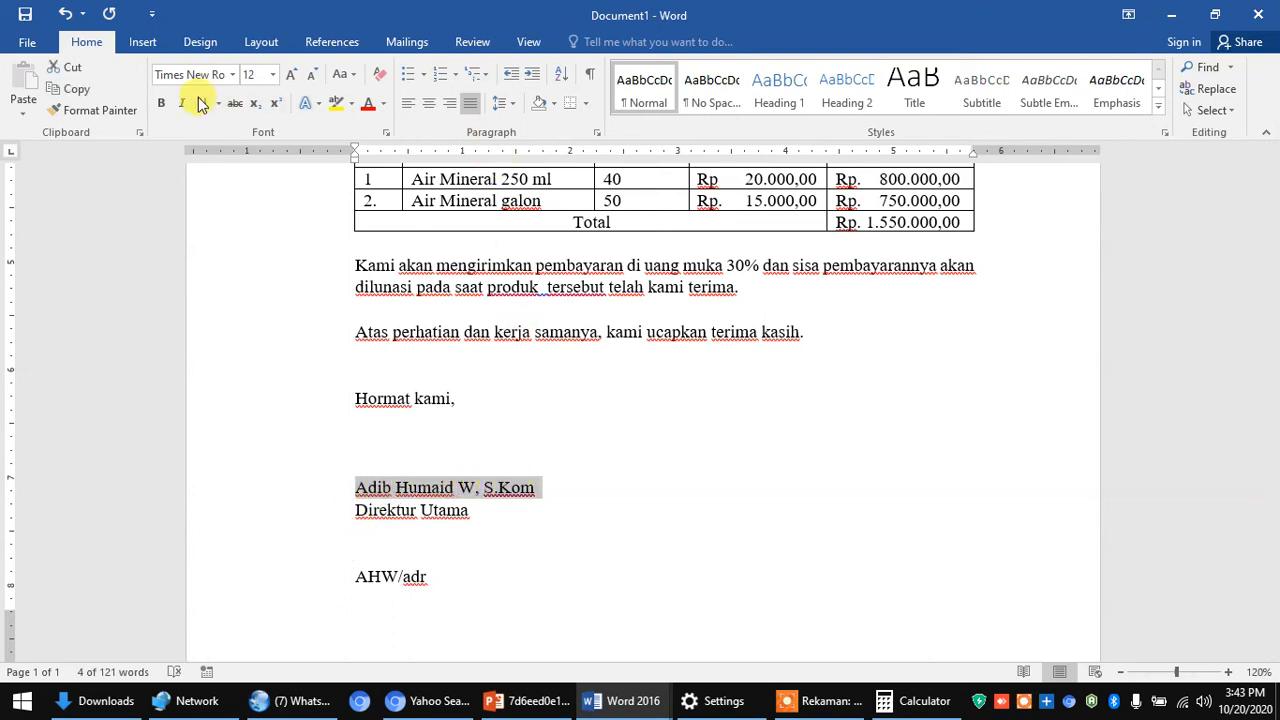
pyautogui.click(163, 104)
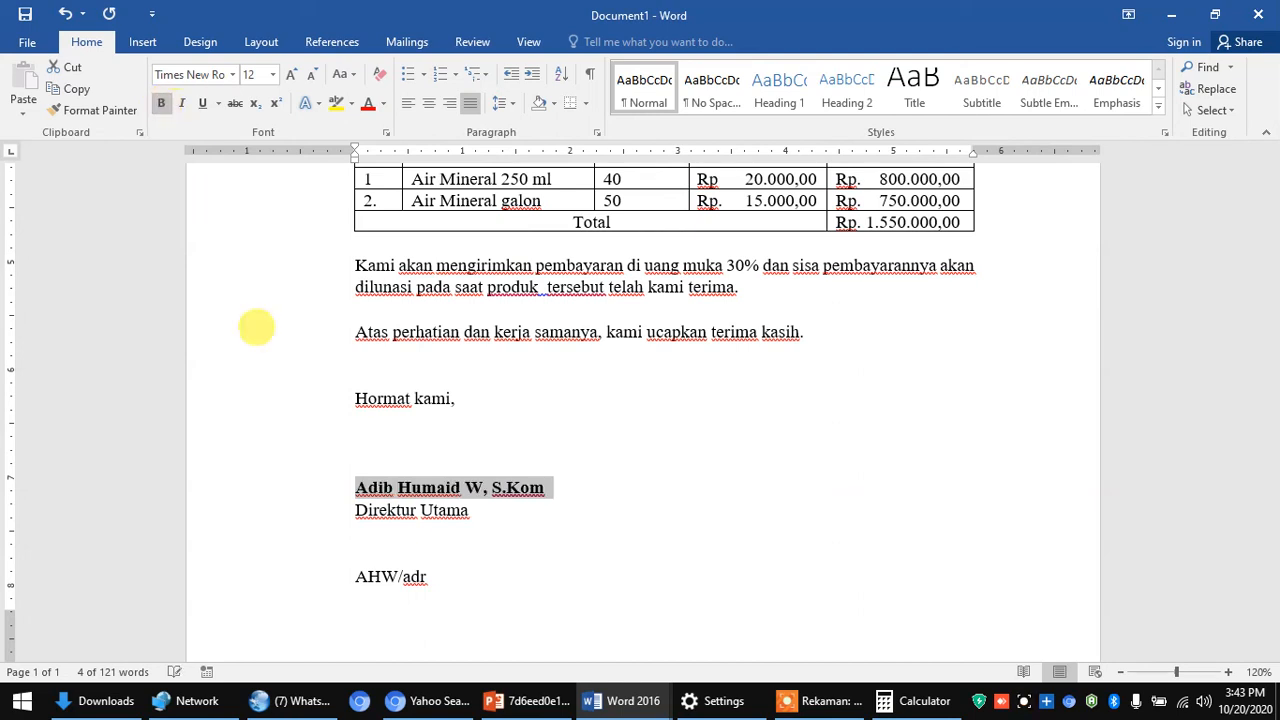
pyautogui.click(525, 436)
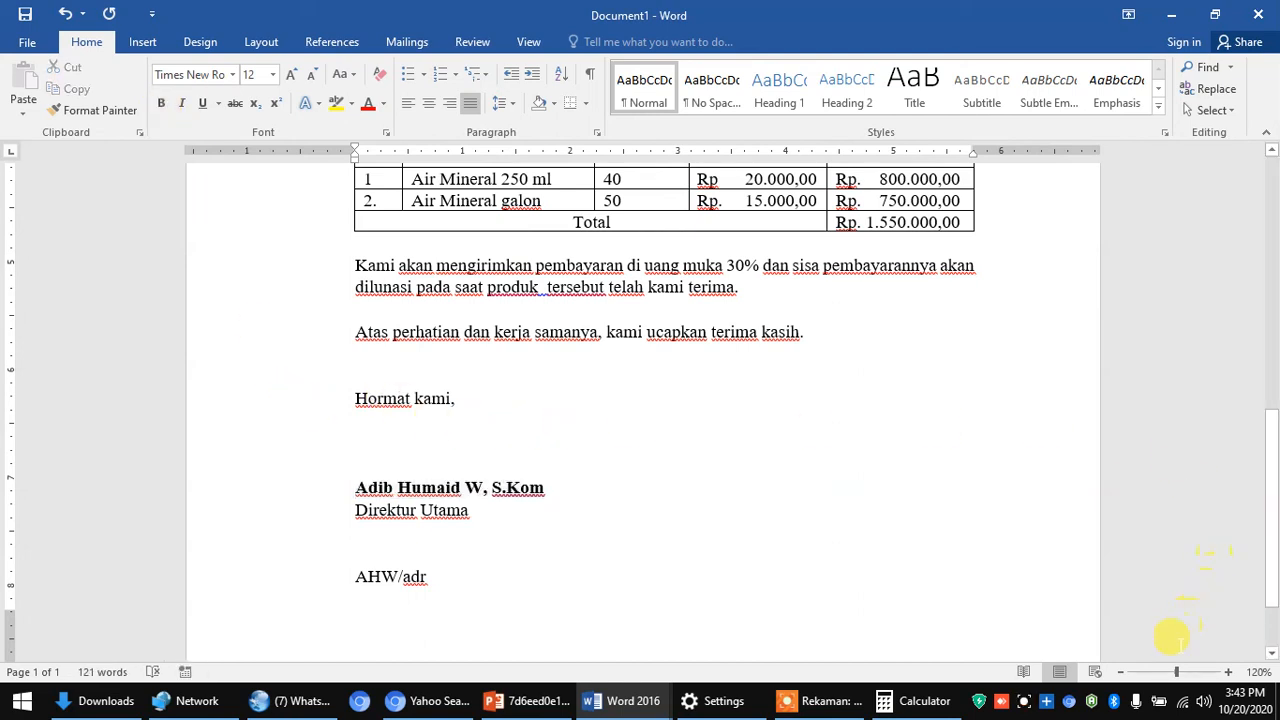
# - Zoom the page out to 70% to see more of the letter
pyautogui.click(1121, 672)
pyautogui.click(1121, 672)
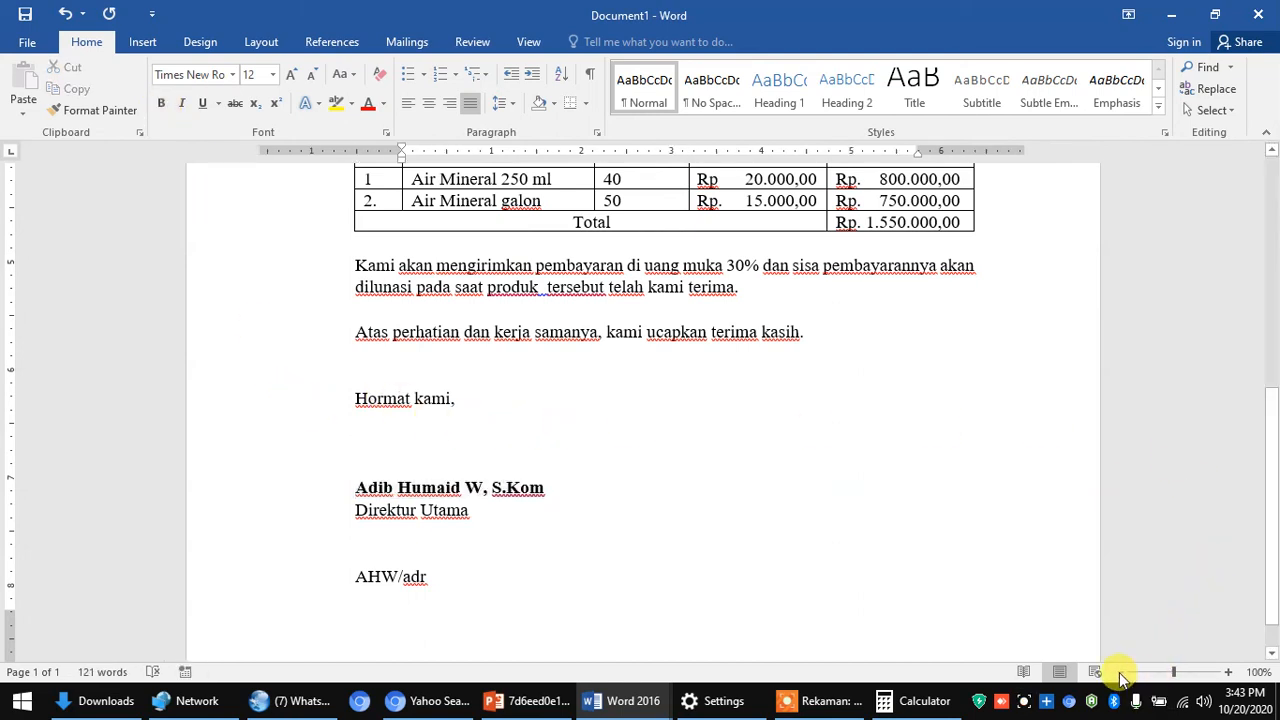
pyautogui.click(1121, 672)
pyautogui.click(1121, 672)
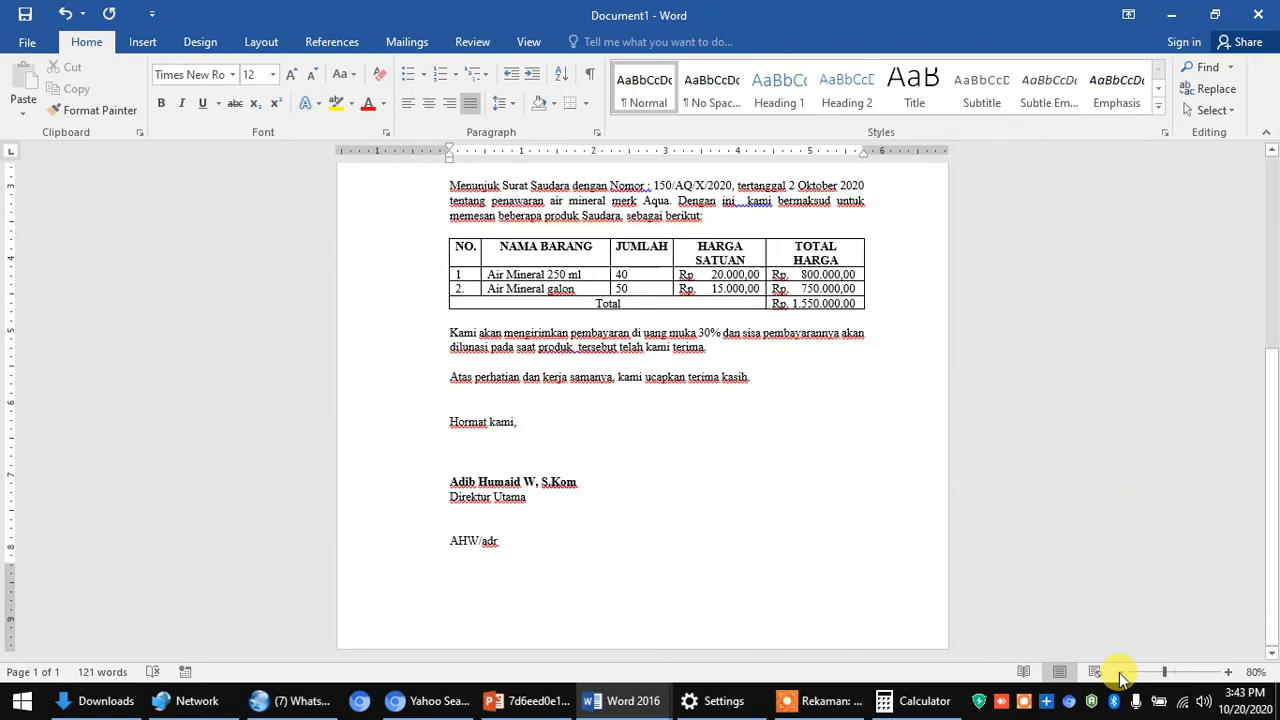
pyautogui.click(1121, 672)
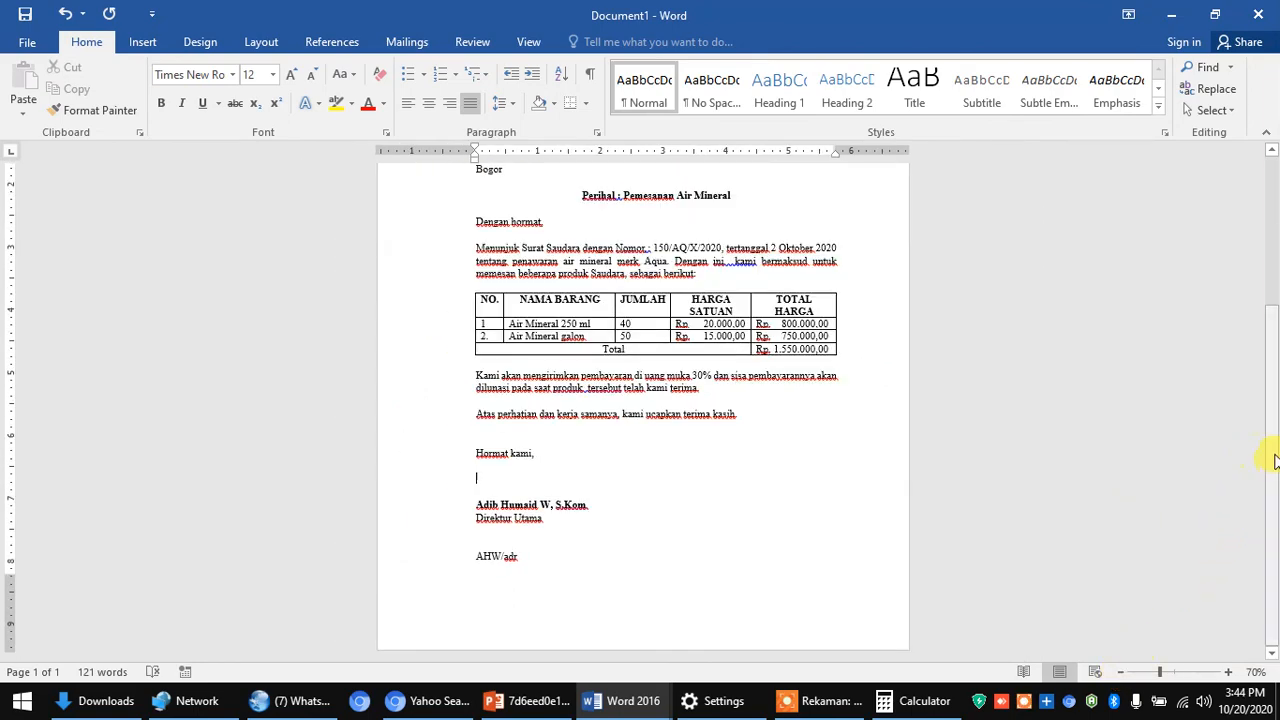
# - Indent the lines from 'Hormat kami,' through 'Direktur Utama' to the page centre, aligned with the date
pyautogui.moveTo(1270, 462); pyautogui.dragTo(1266, 369)
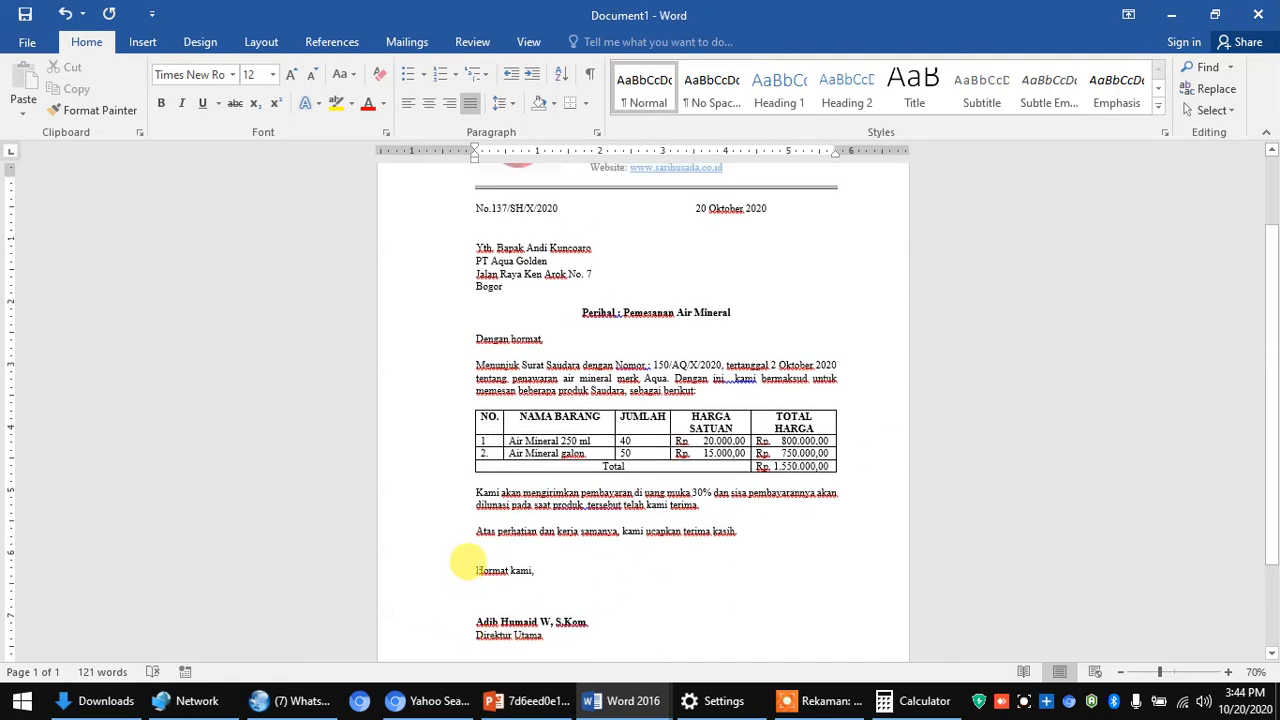
pyautogui.moveTo(467, 562); pyautogui.dragTo(529, 628)
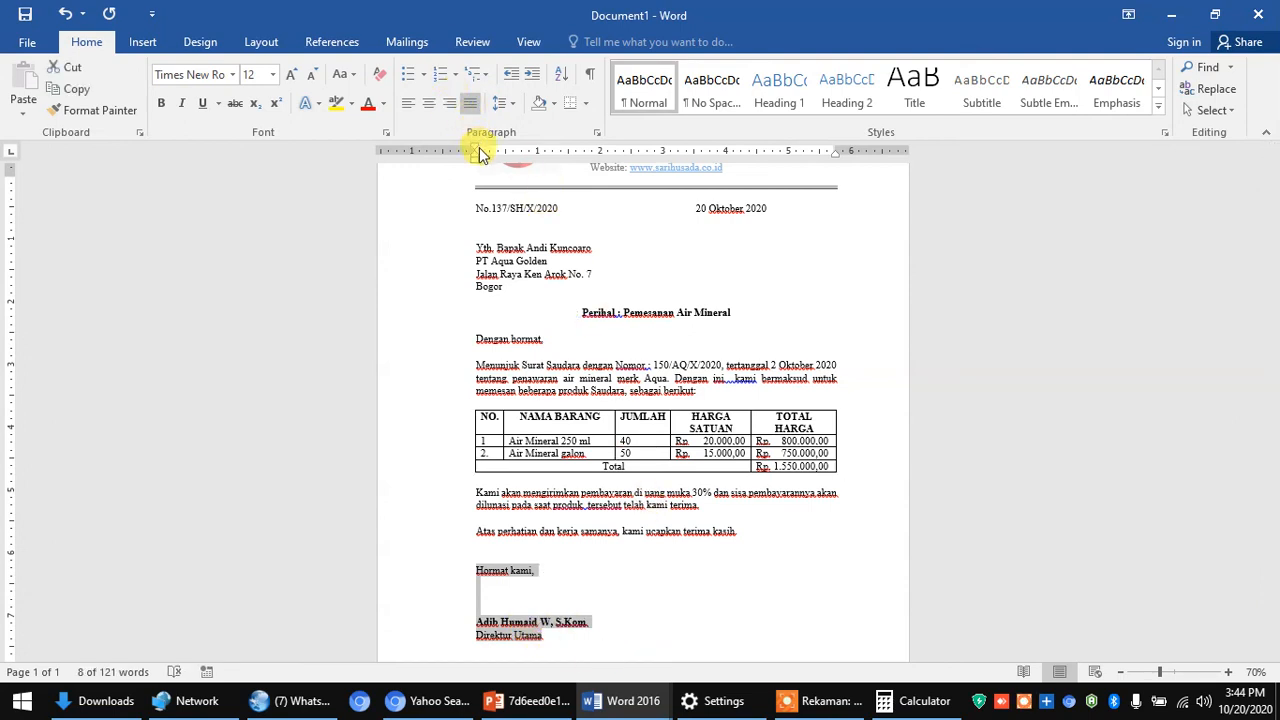
pyautogui.moveTo(476, 152); pyautogui.dragTo(698, 152)
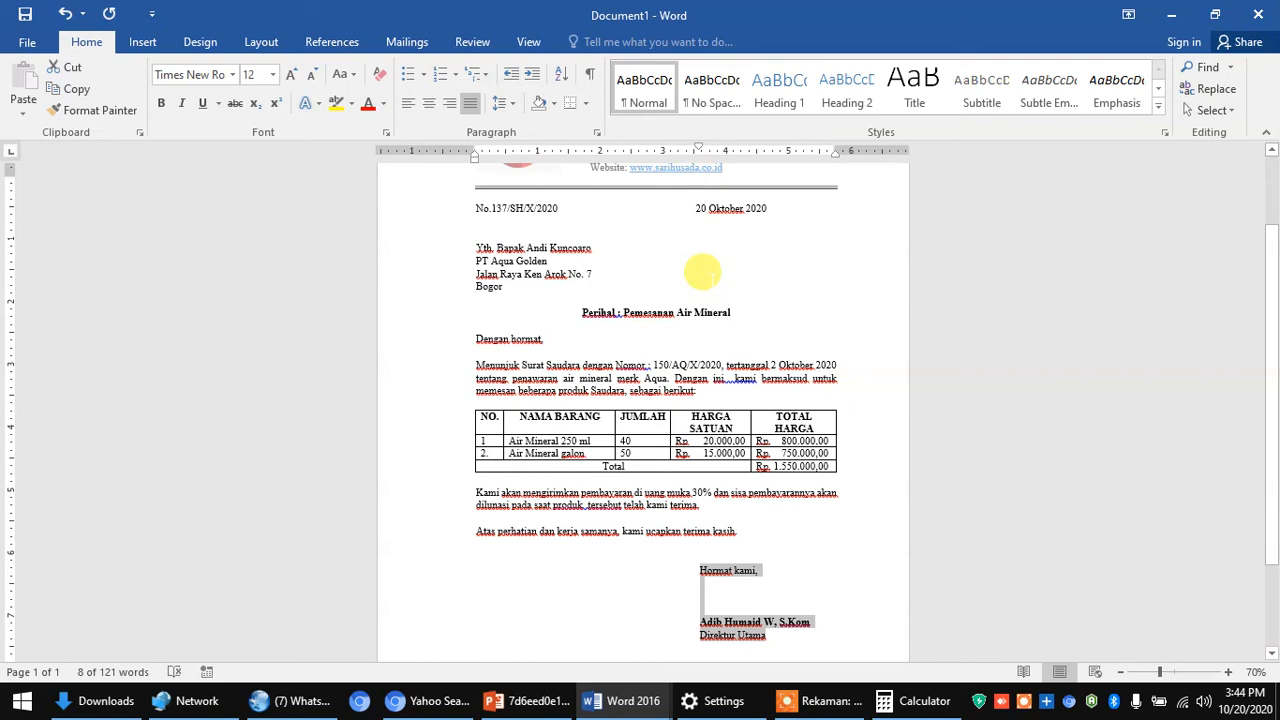
pyautogui.scroll(-3, 586, 400)
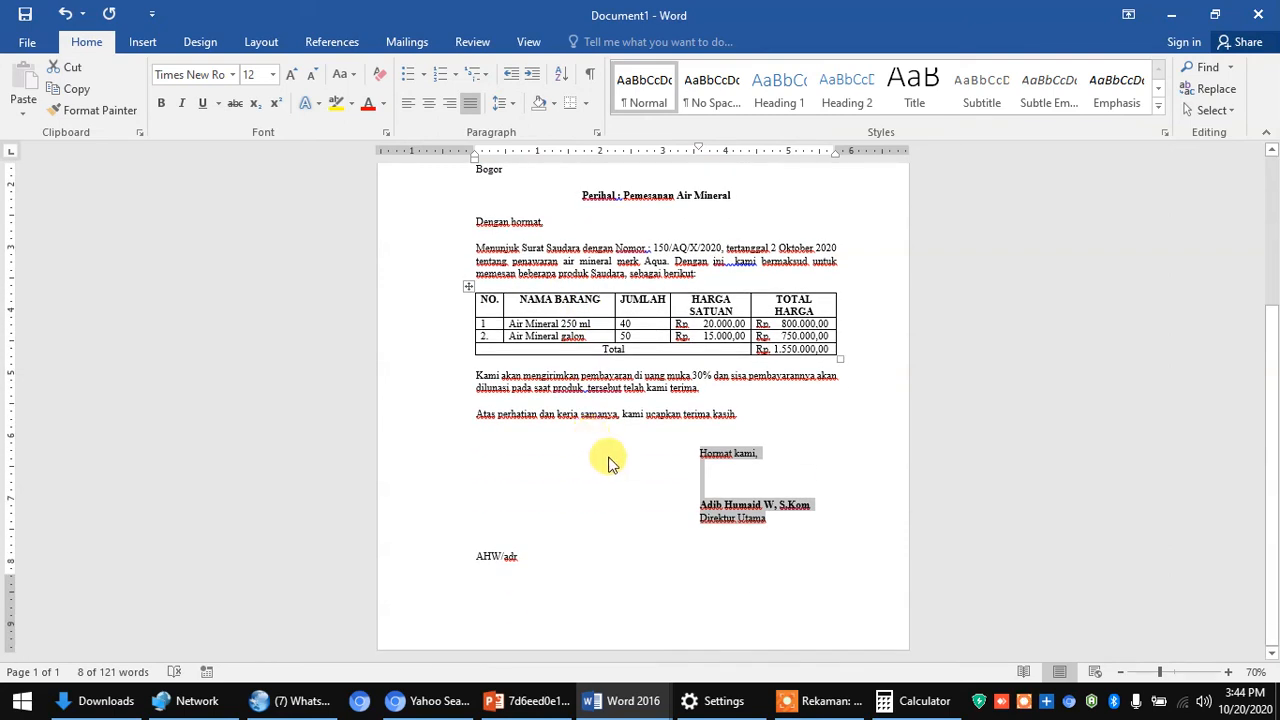
pyautogui.click(606, 456)
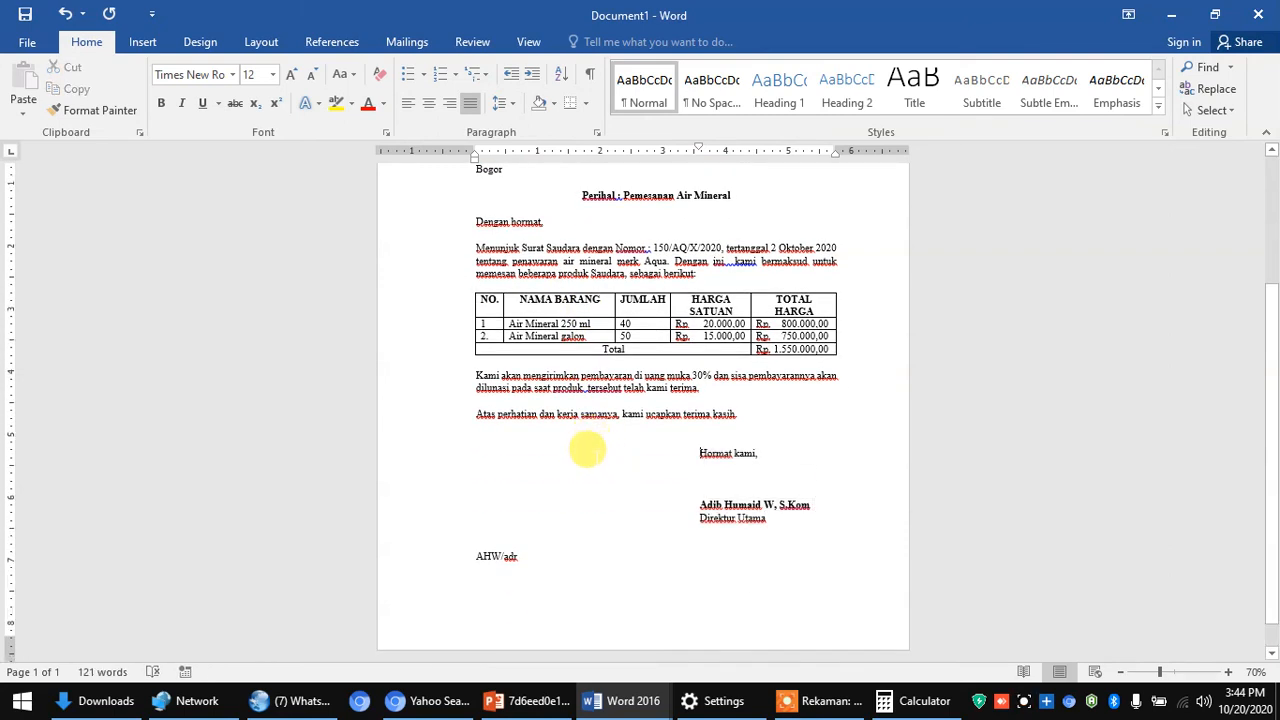
pyautogui.scroll(5, 598, 448)
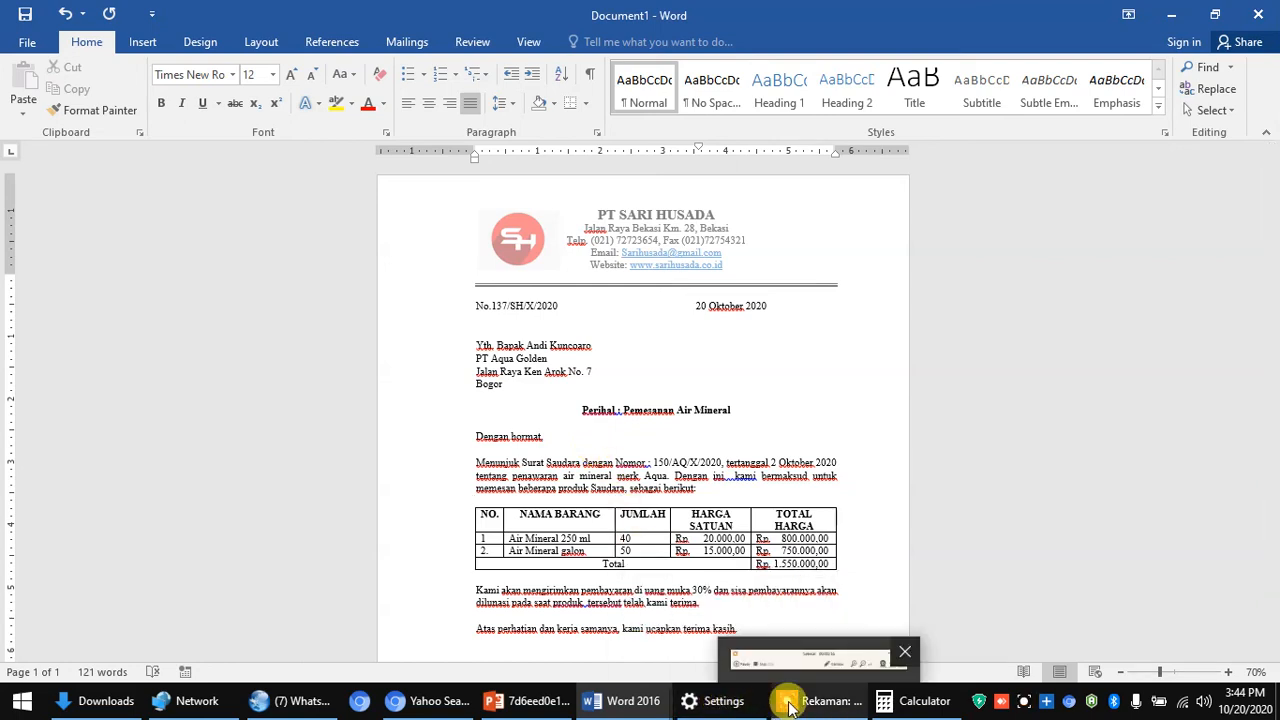
pyautogui.moveTo(790, 703)
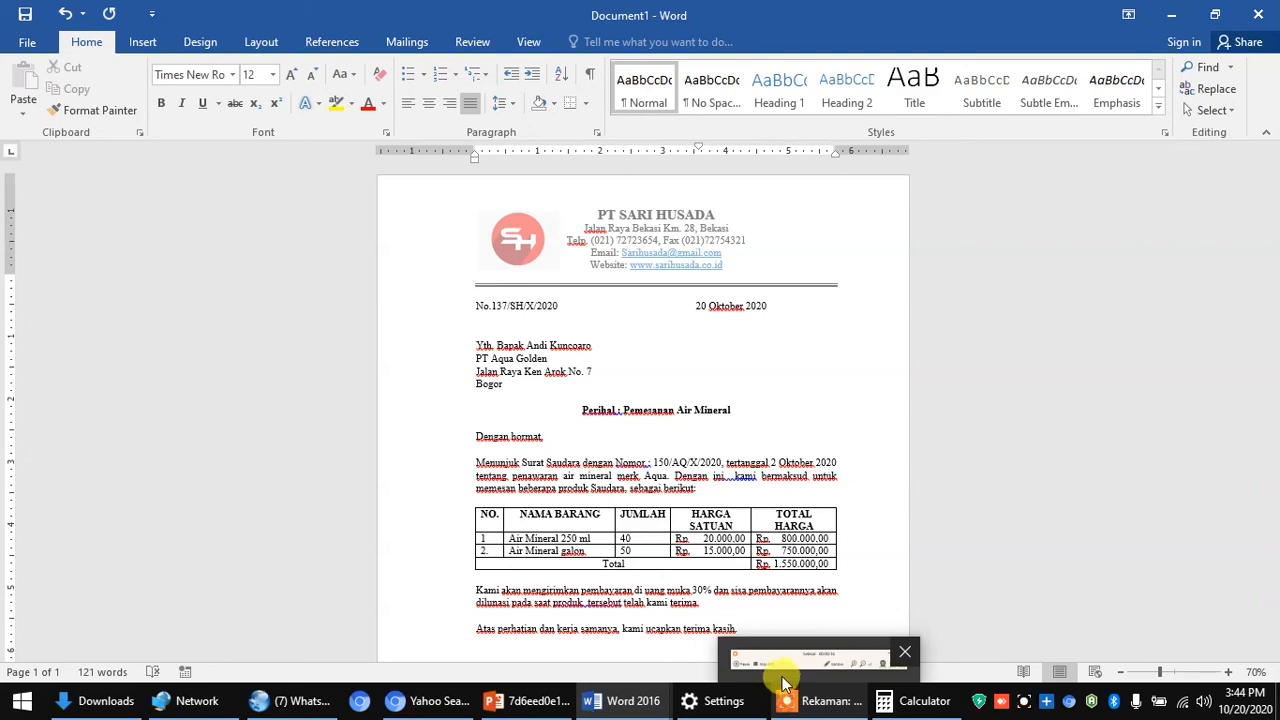